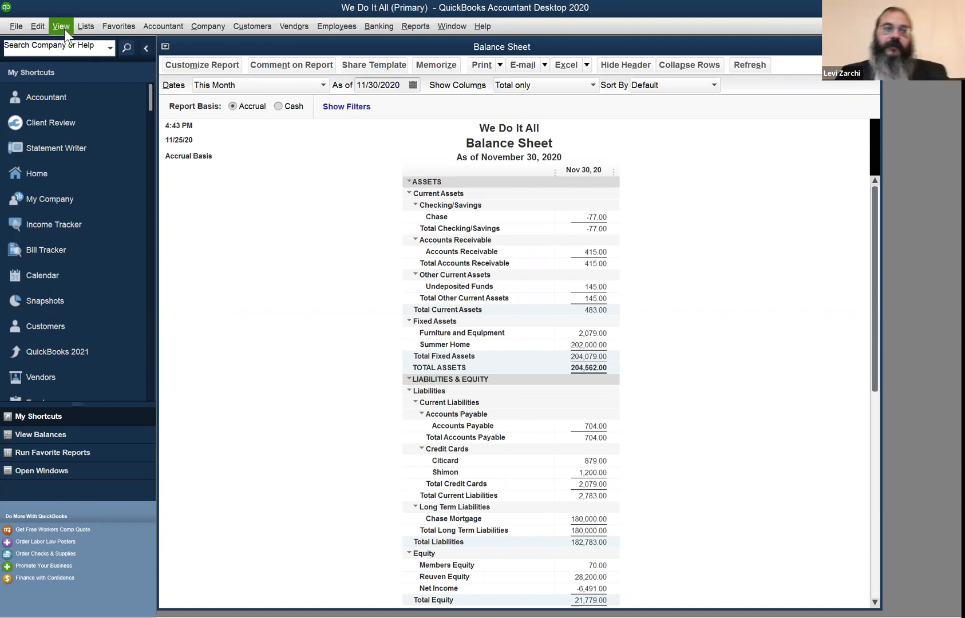
click(38, 26)
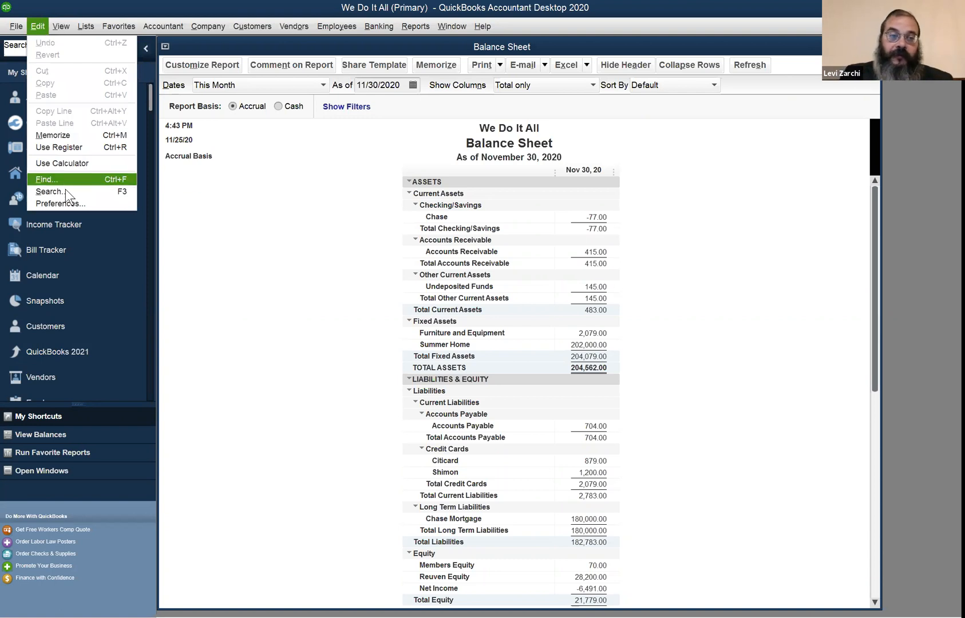
click(69, 204)
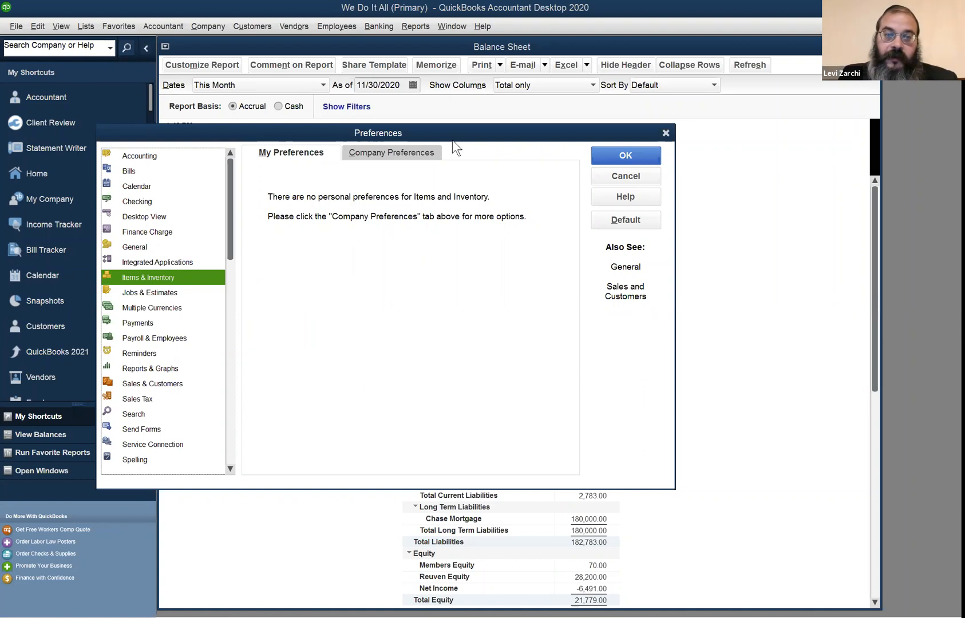
click(429, 153)
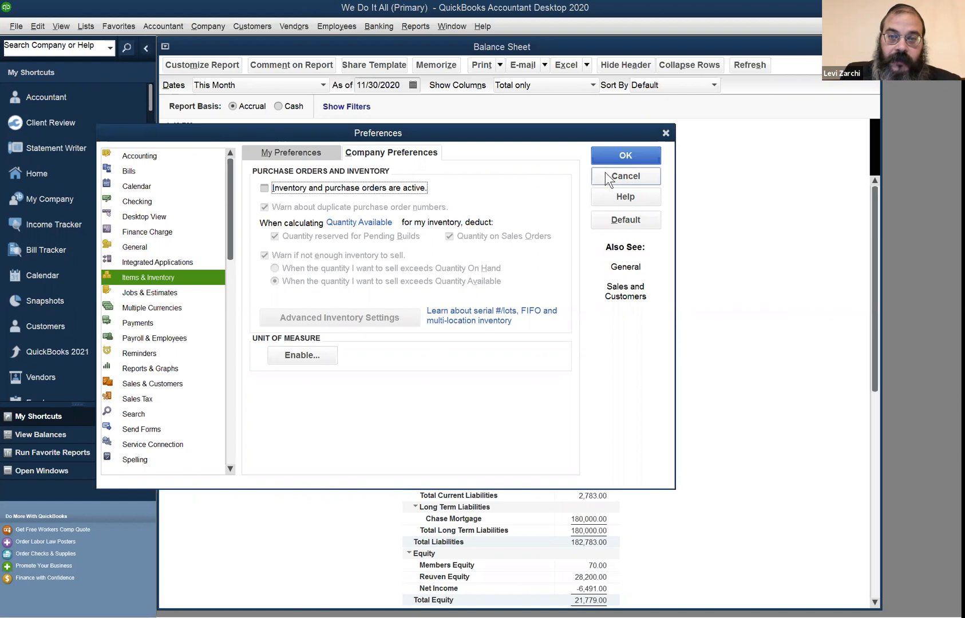
click(335, 21)
mouse_move(293, 18)
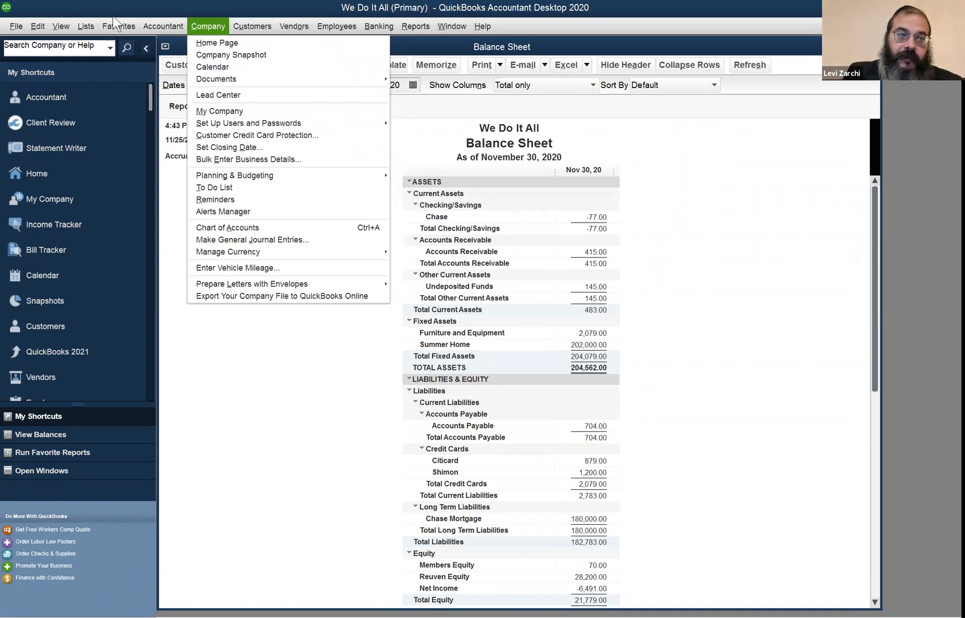
Activate inventory and purchase orders in the company preferences for Items & Inventory, accepting that all open windows close
mouse_move(37, 26)
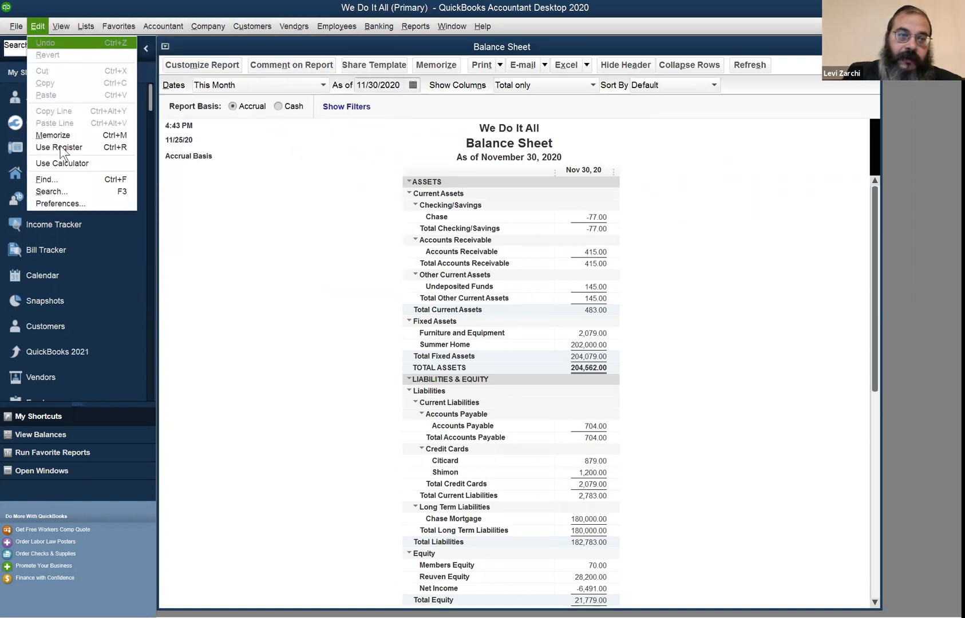
click(82, 204)
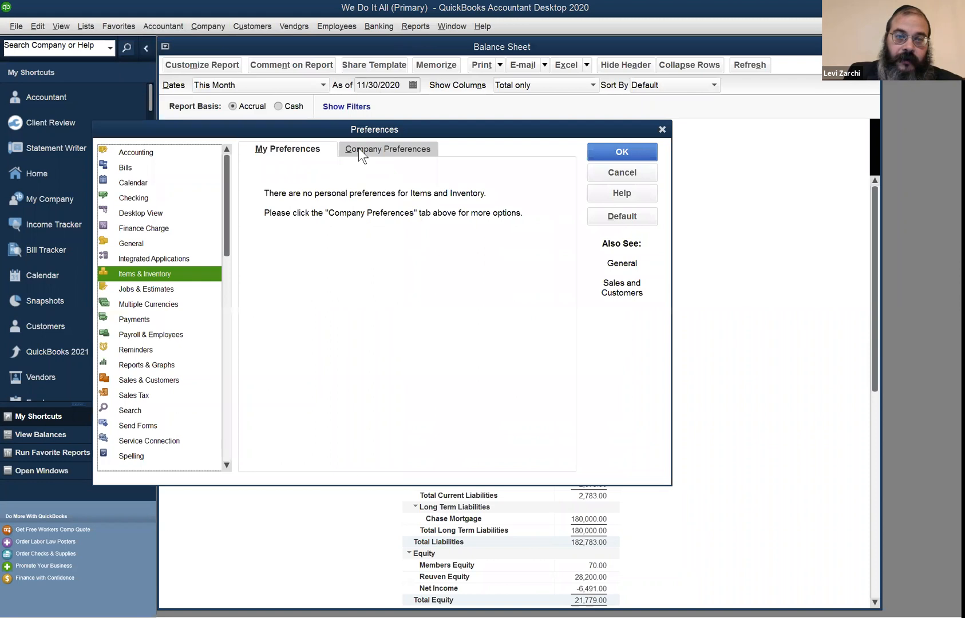
click(358, 148)
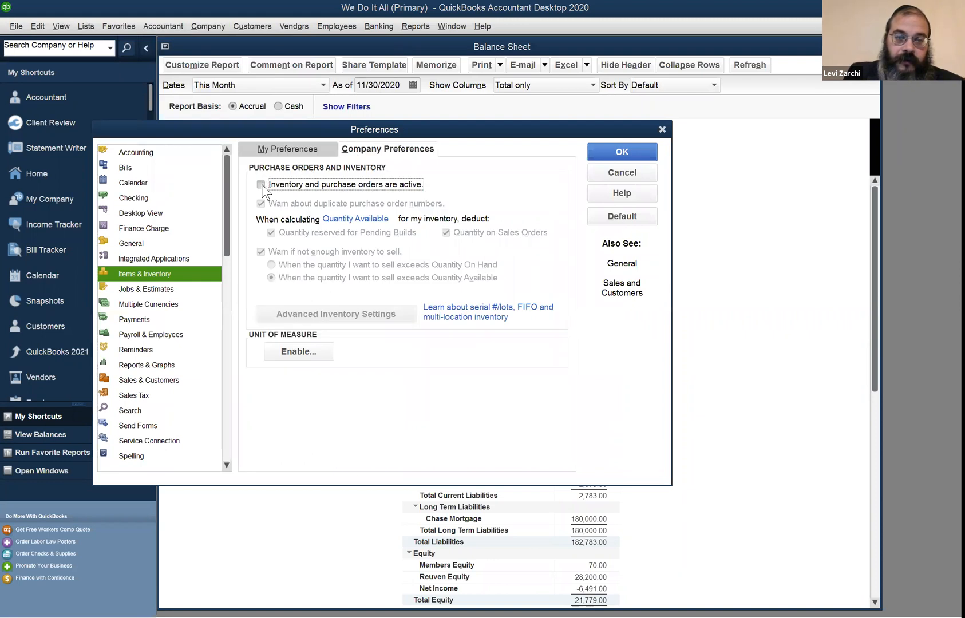
click(261, 184)
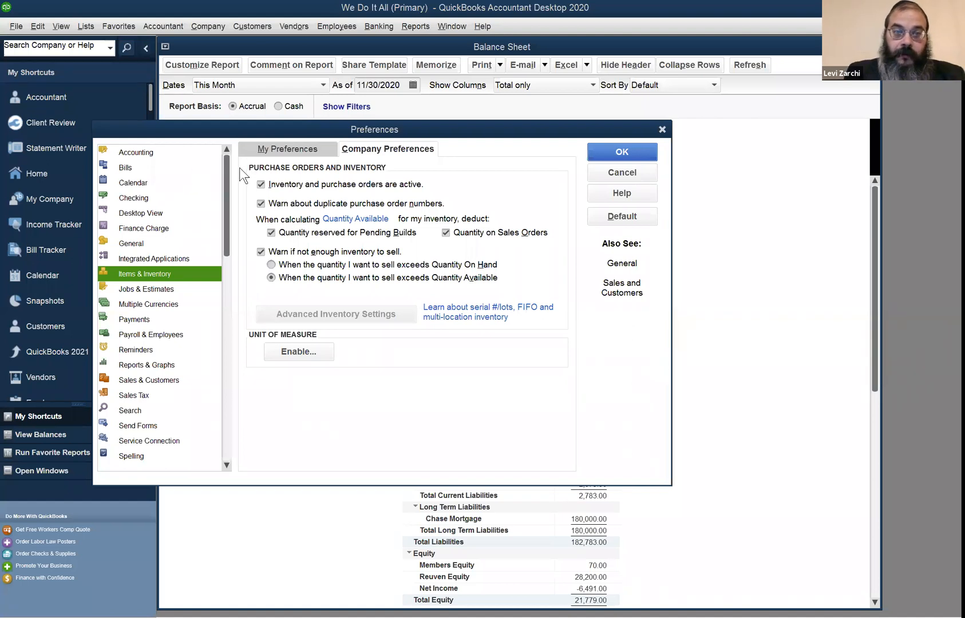
click(201, 133)
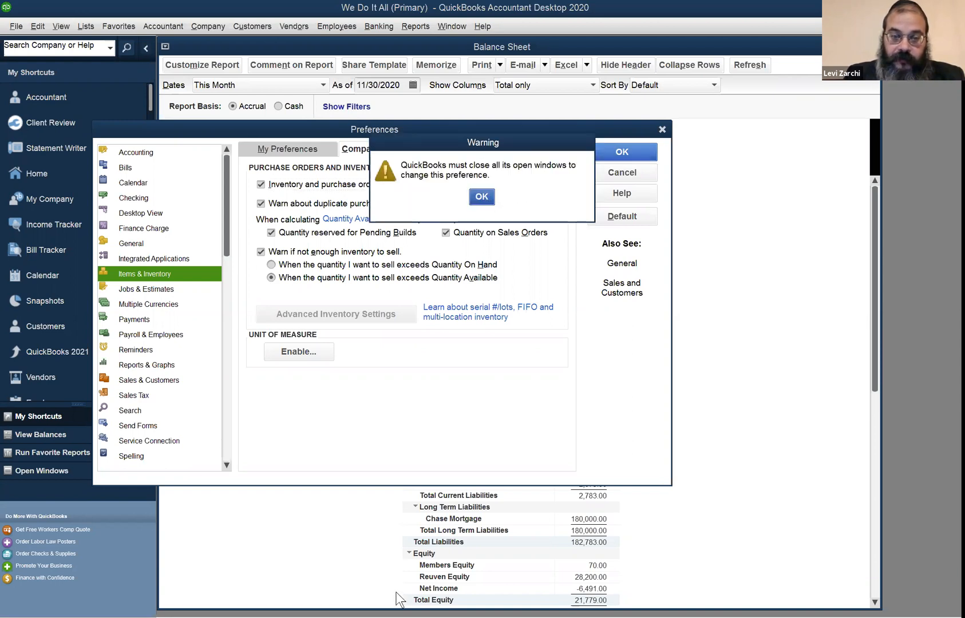
click(481, 197)
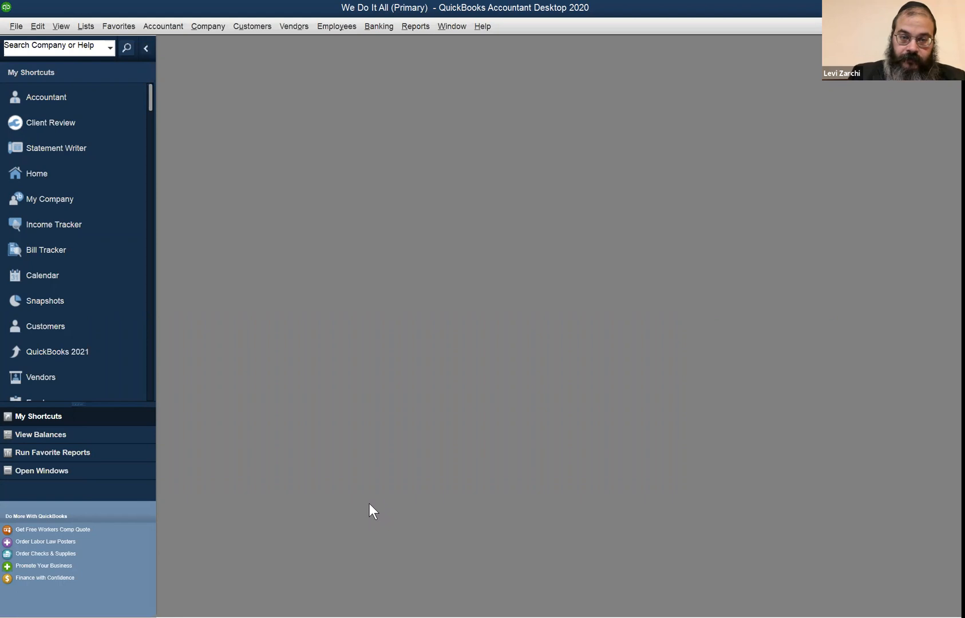
click(304, 28)
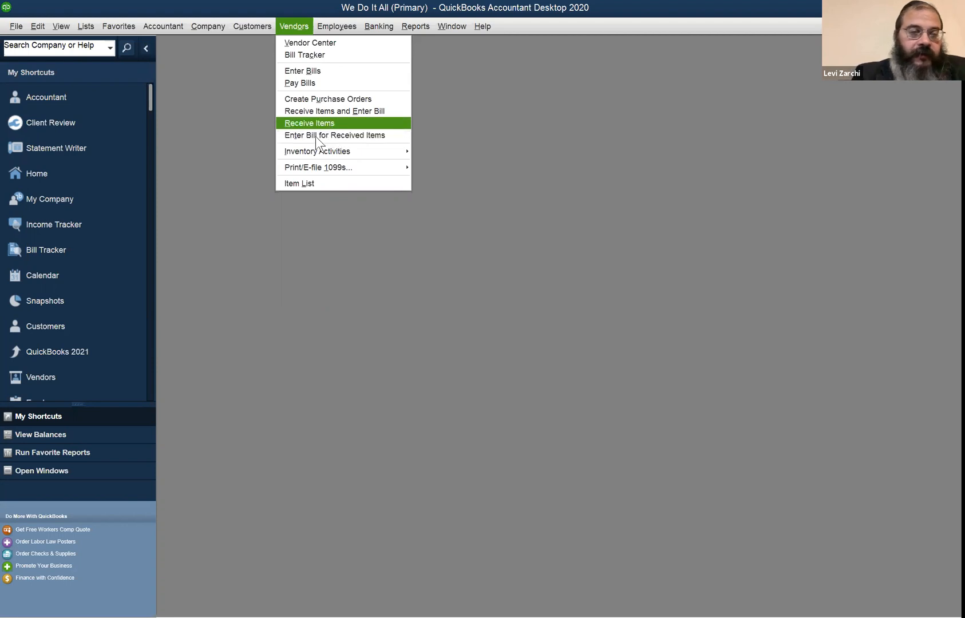
click(264, 198)
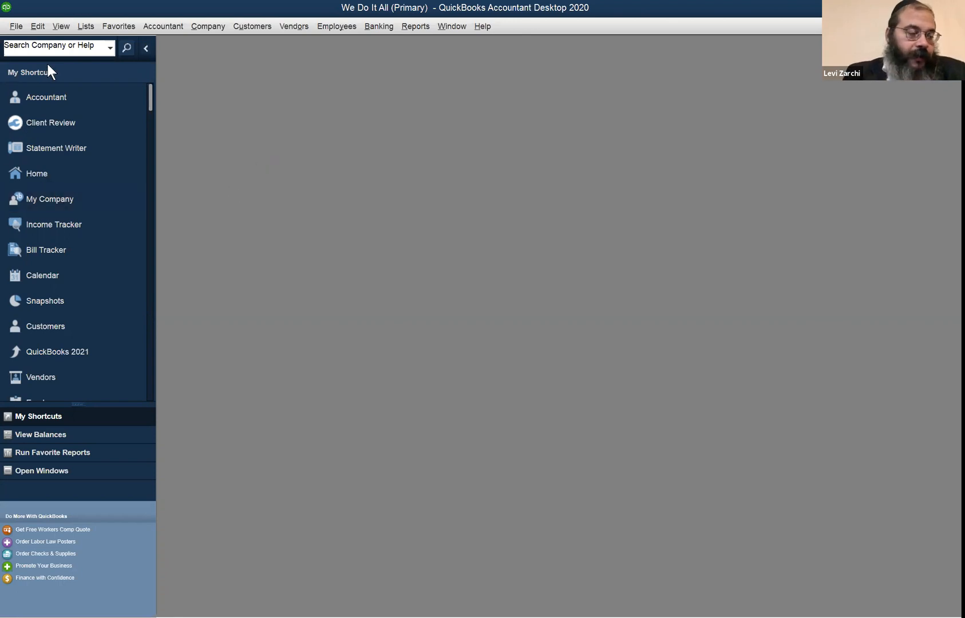
click(92, 27)
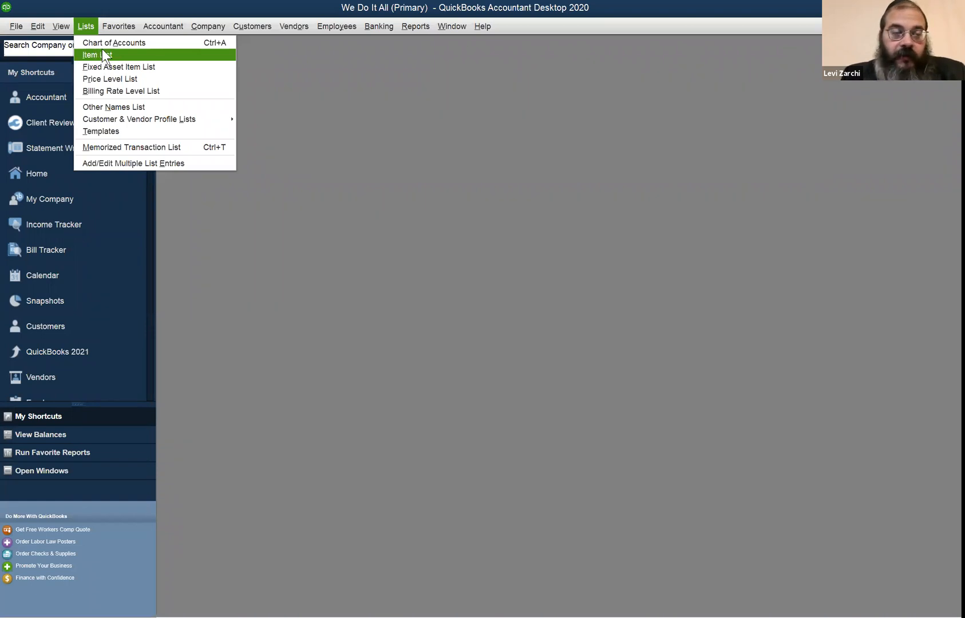
Open the Home page at full size, view the Items & Services list from it and close the list
mouse_move(197, 27)
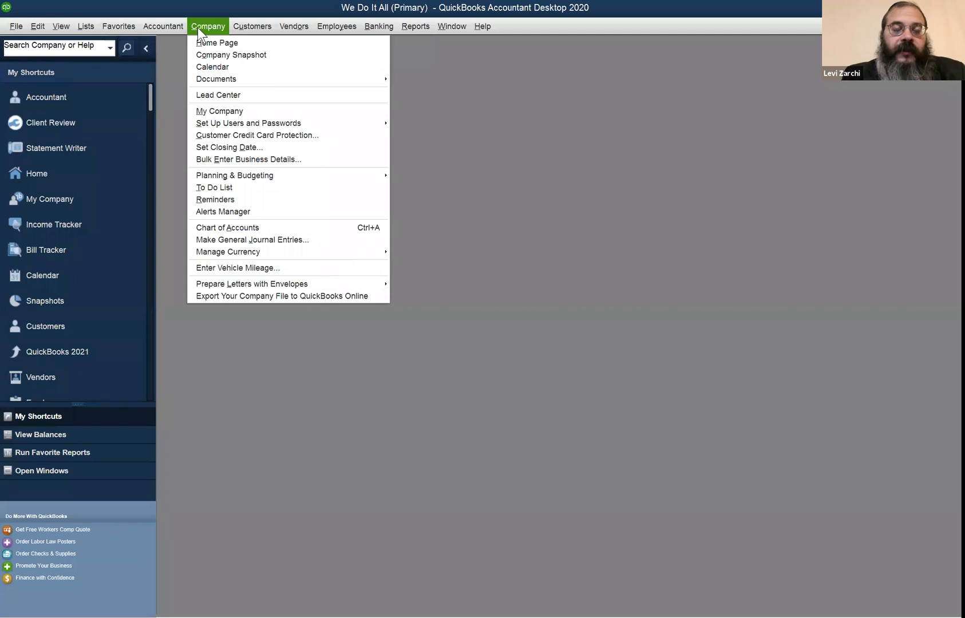
click(198, 43)
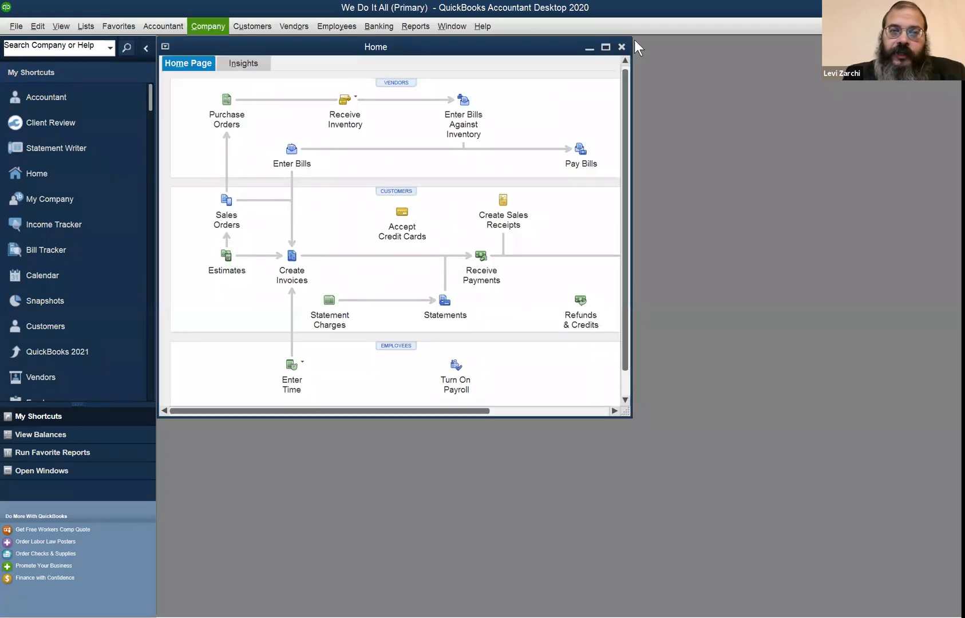
click(606, 49)
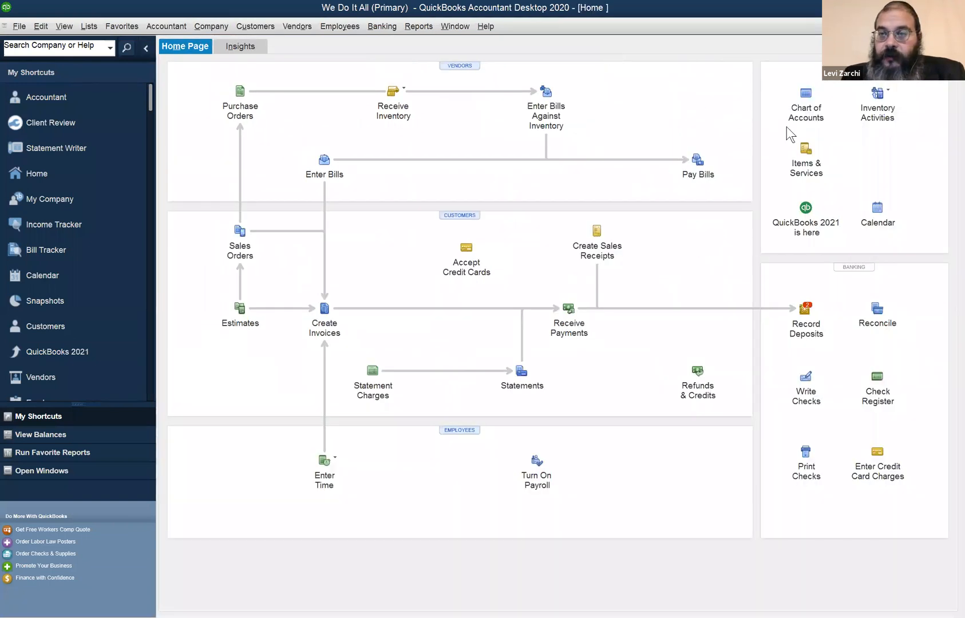
click(812, 161)
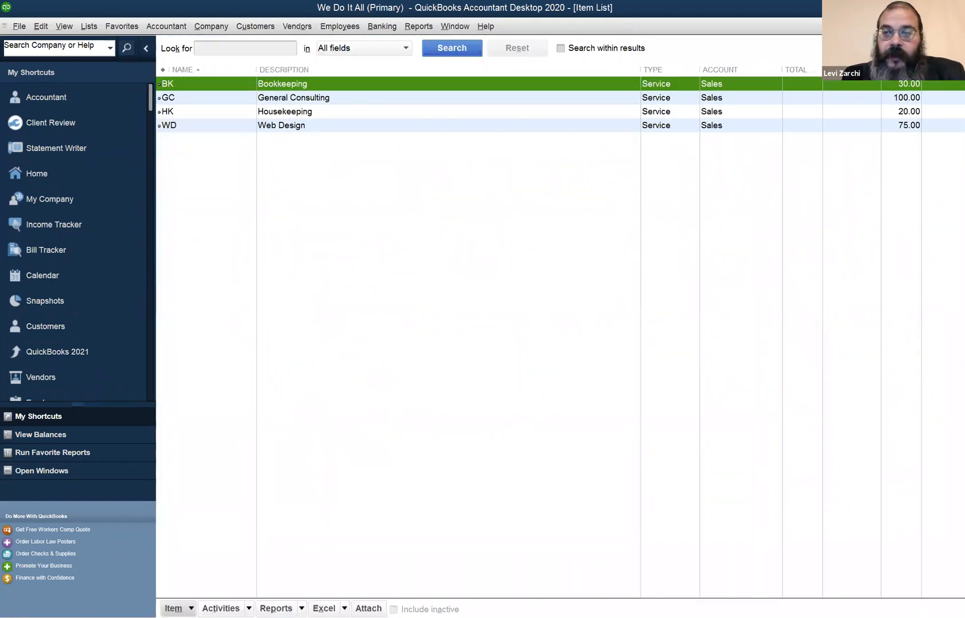
click(956, 26)
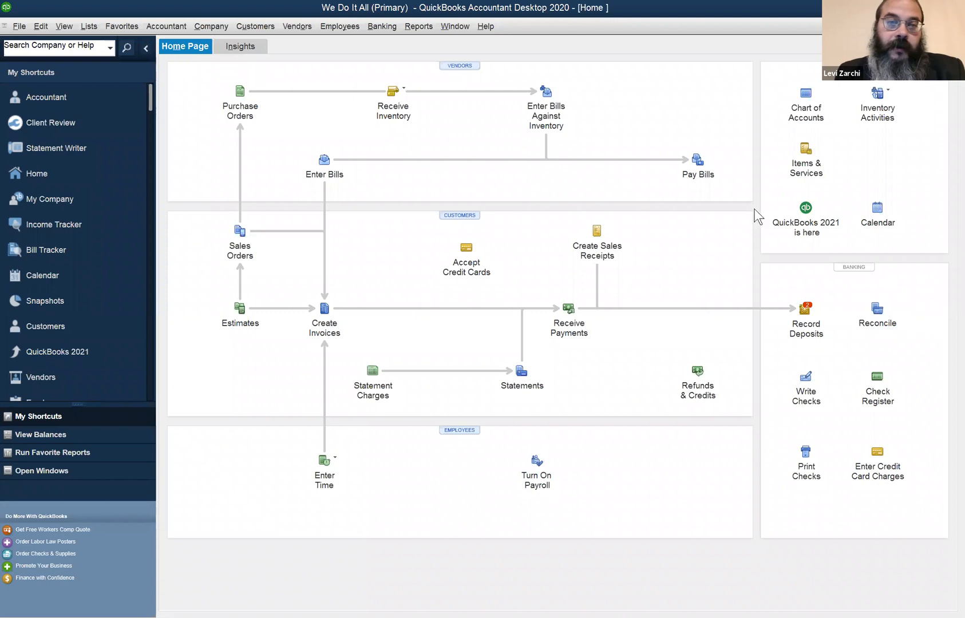
Open the item list and start a new item of type Inventory Part
click(89, 27)
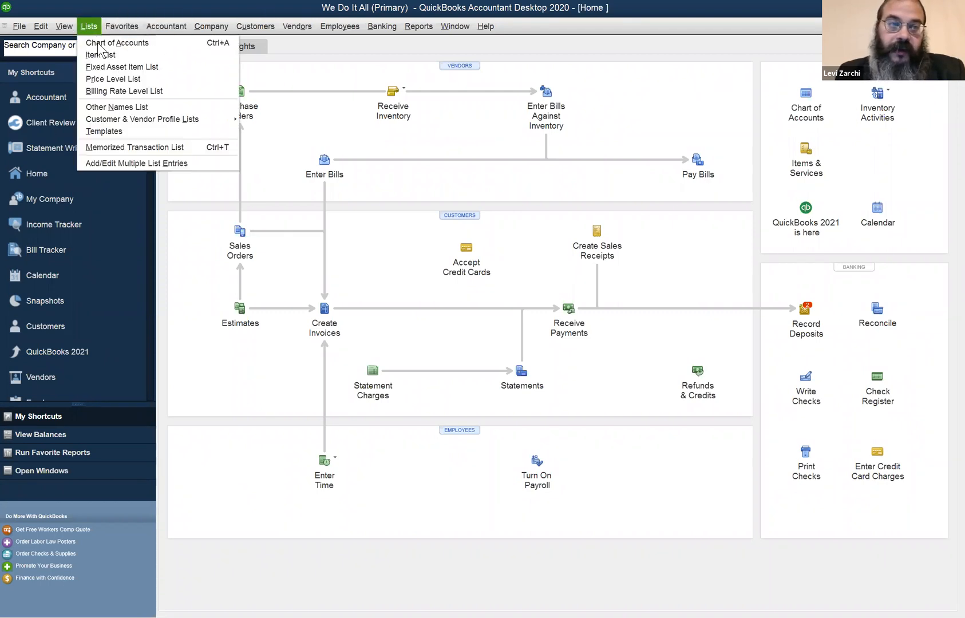
click(102, 55)
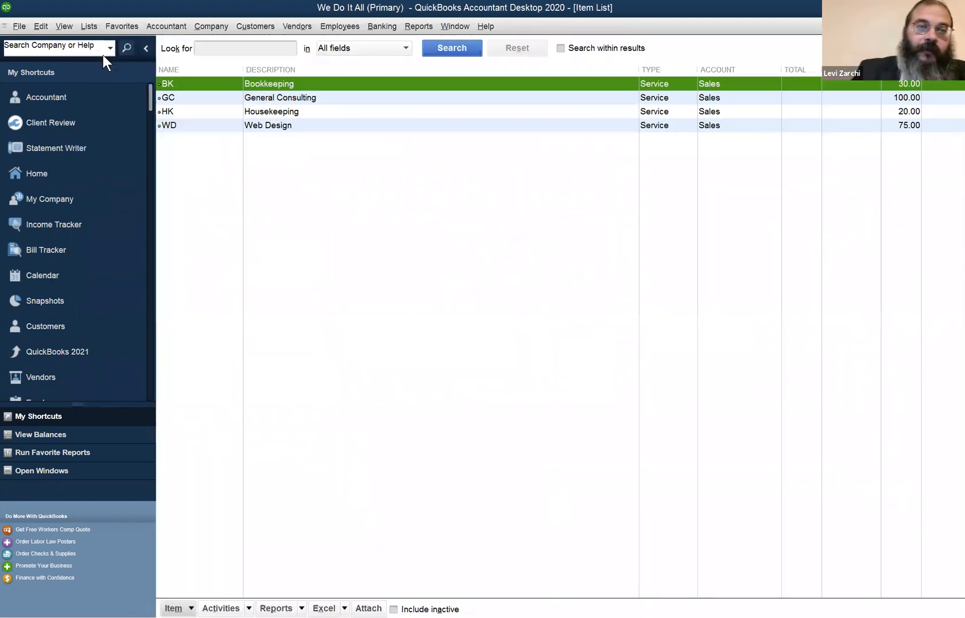
click(340, 216)
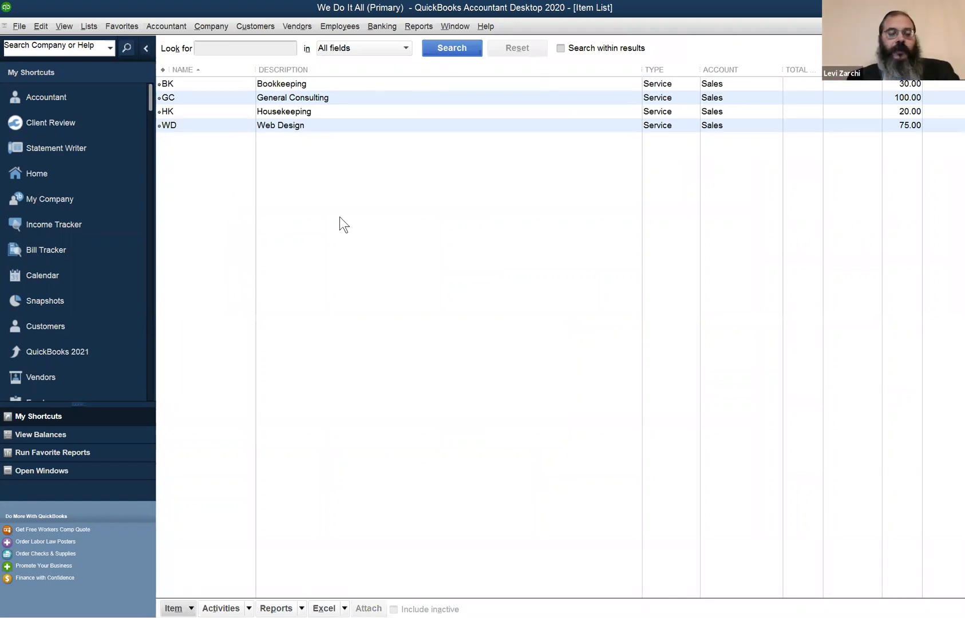
key(ctrl+n)
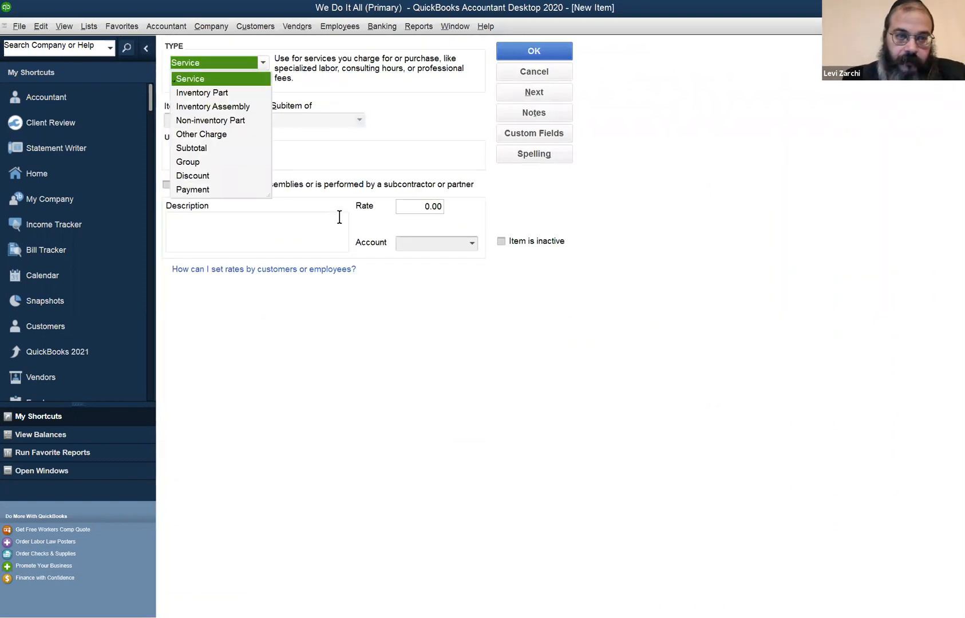
click(227, 91)
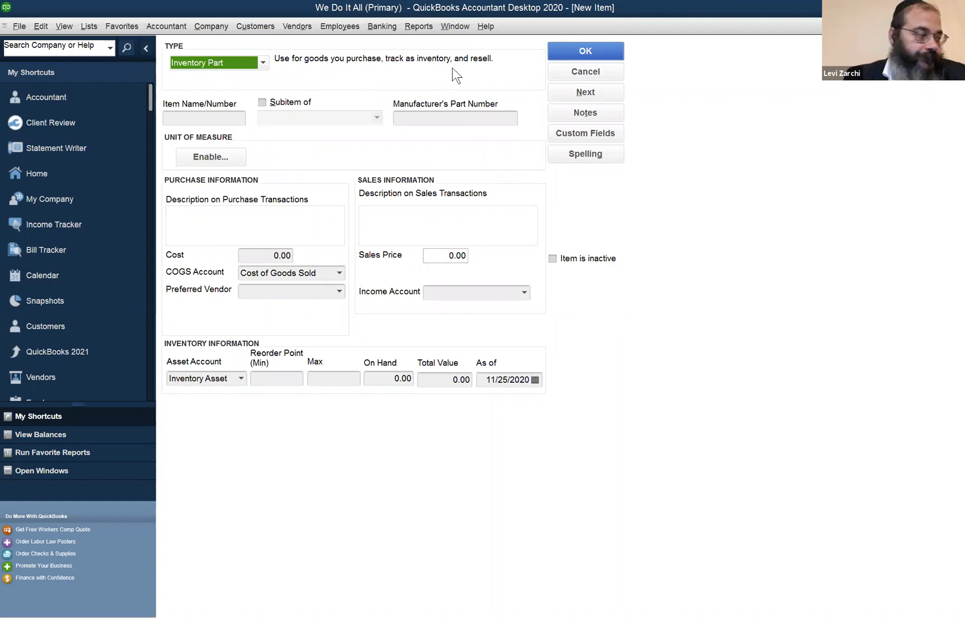
Try the Inventory Assembly type on the new item to view its form, and return the type to Inventory Part
click(261, 63)
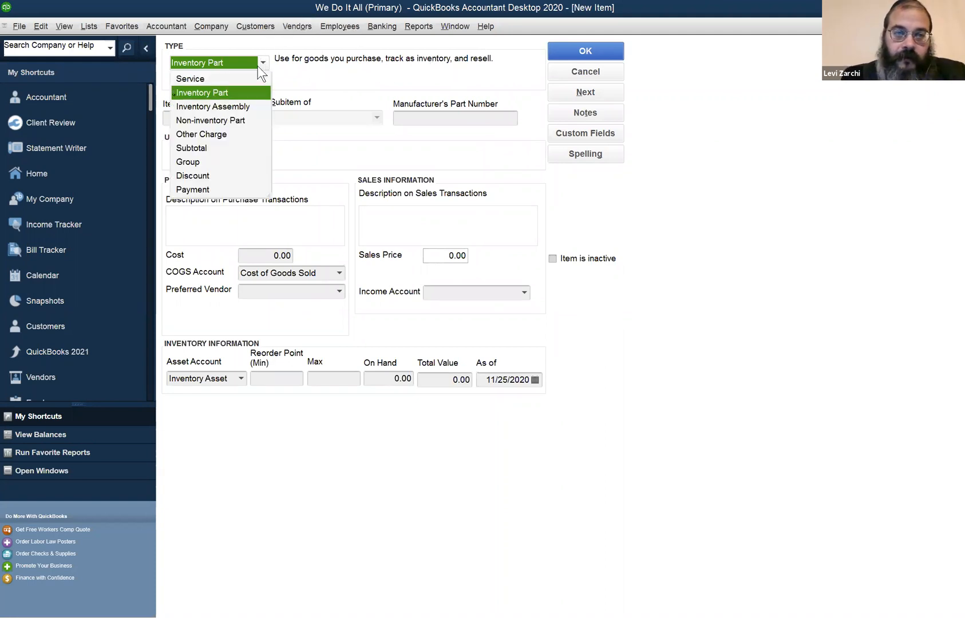
click(241, 106)
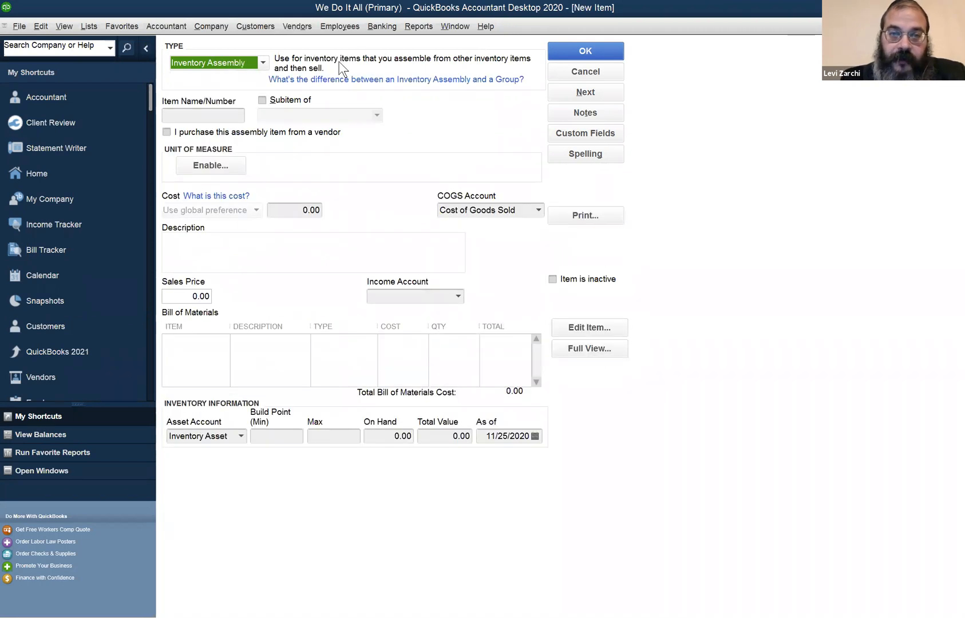
click(232, 61)
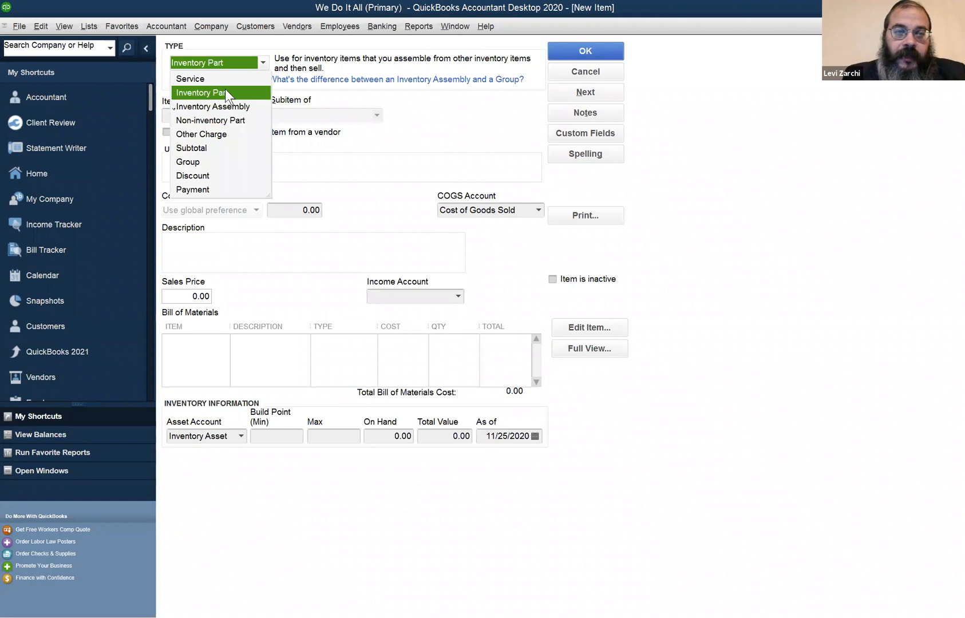
click(225, 91)
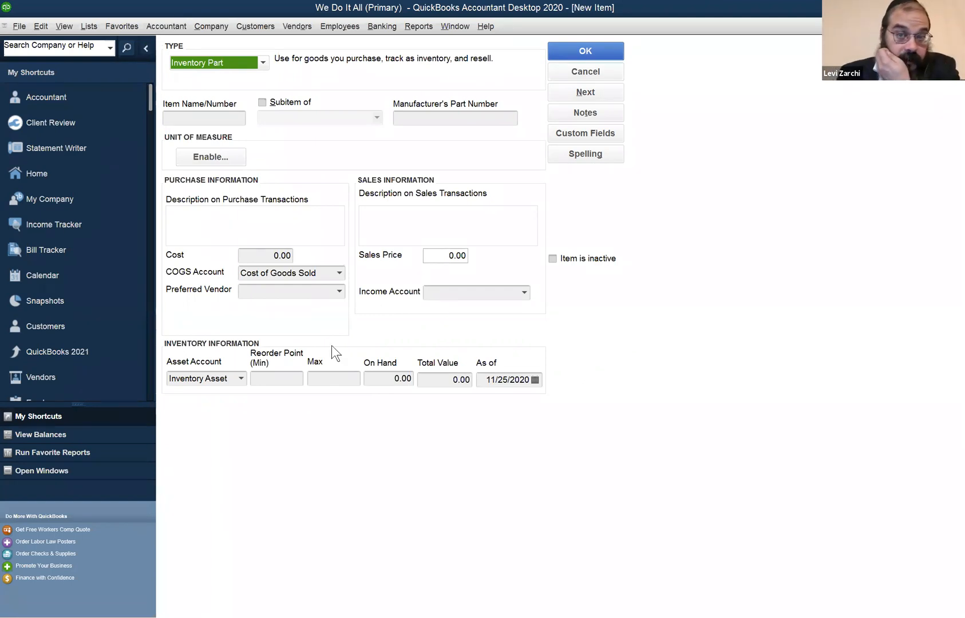
Enter TLS as the new inventory part's item name
click(692, 268)
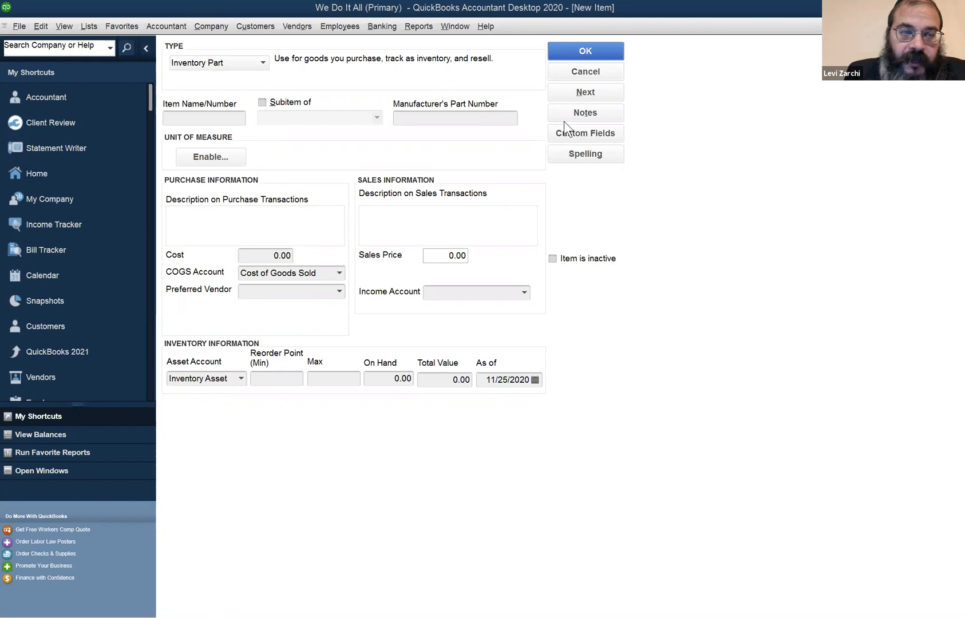
click(193, 118)
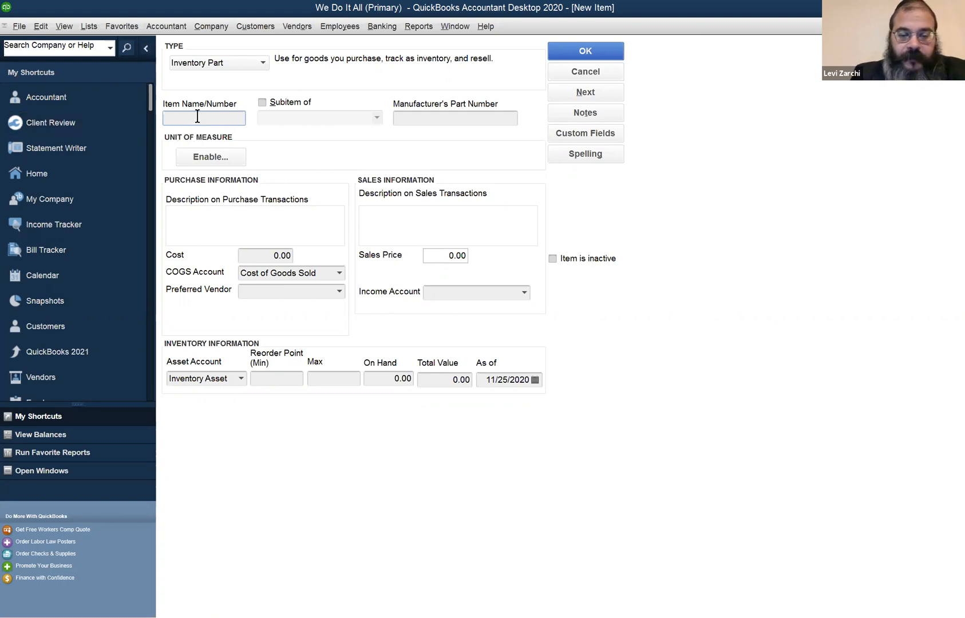
text(TLS)
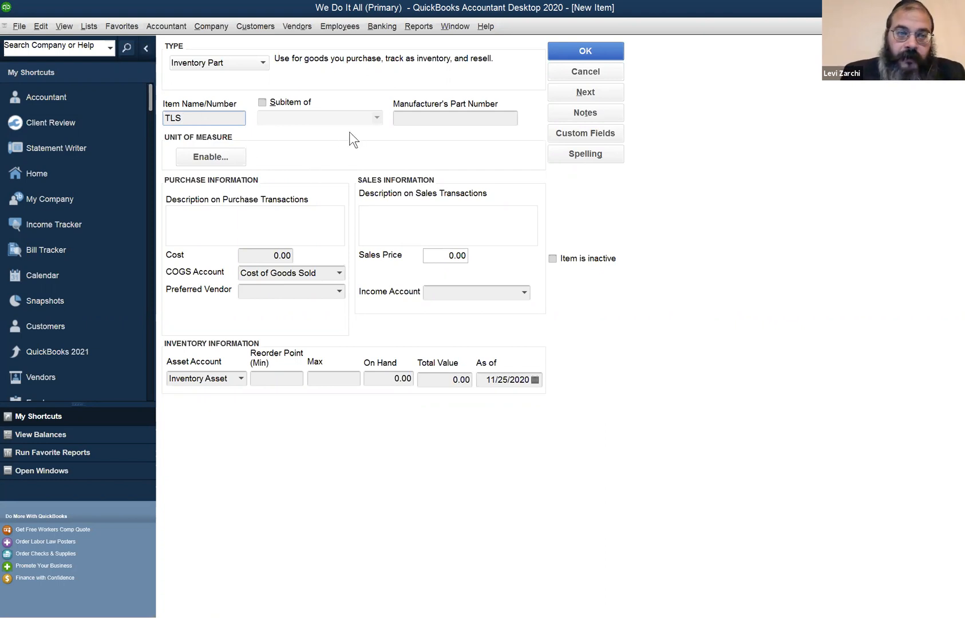
Enter "Tikun Leil Shavuos" as the item's description on purchase transactions
click(277, 211)
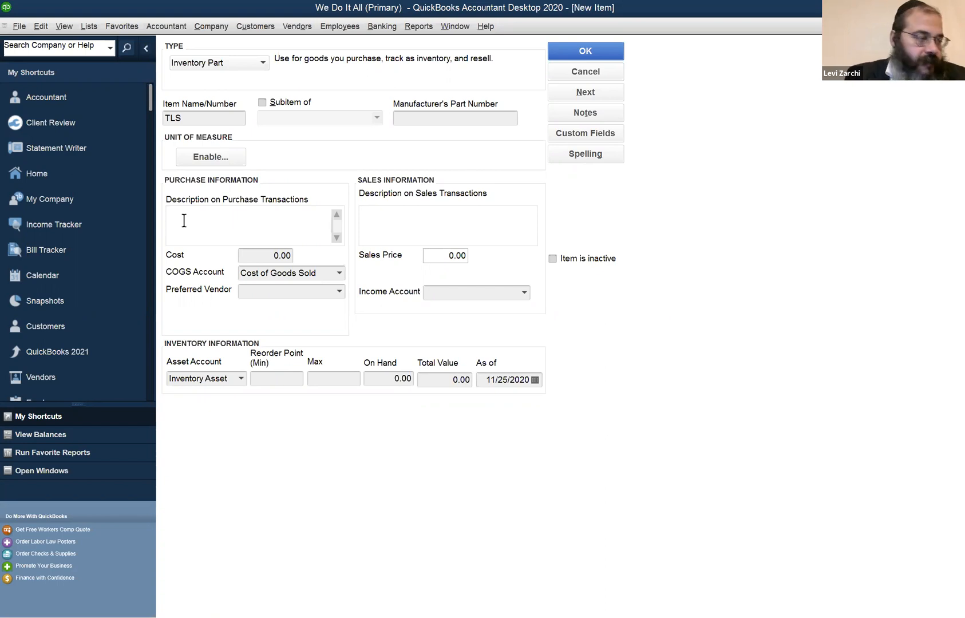
text(Tikun Le)
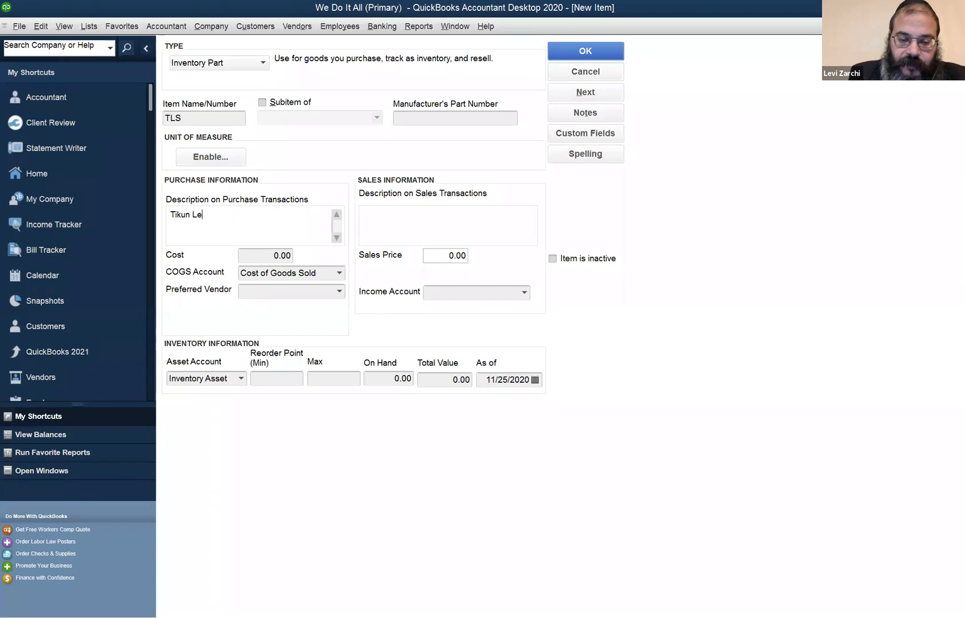
text(in Shavuos)
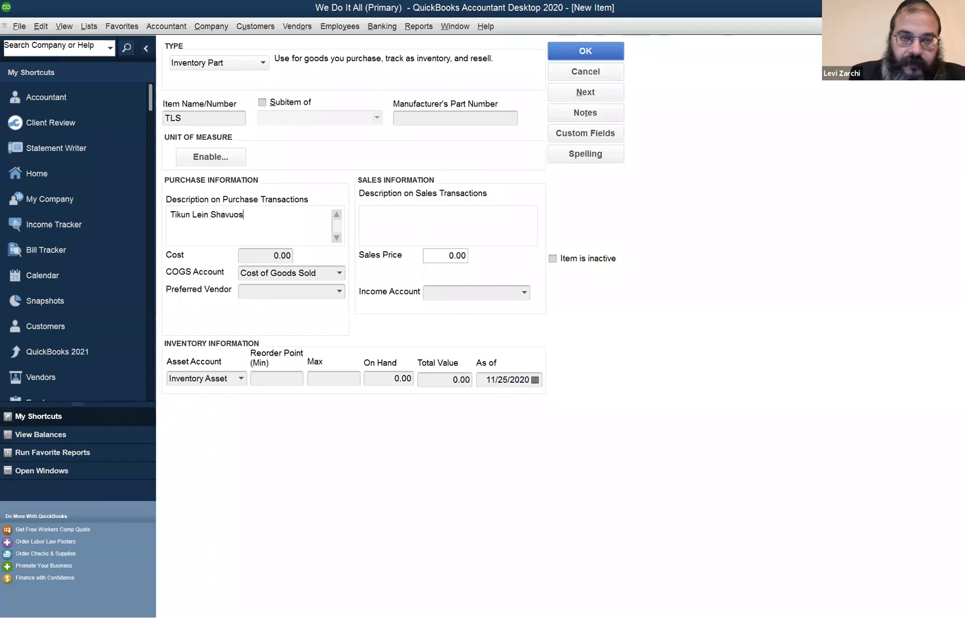
key(Left)
key(BackSpace)
text(l)
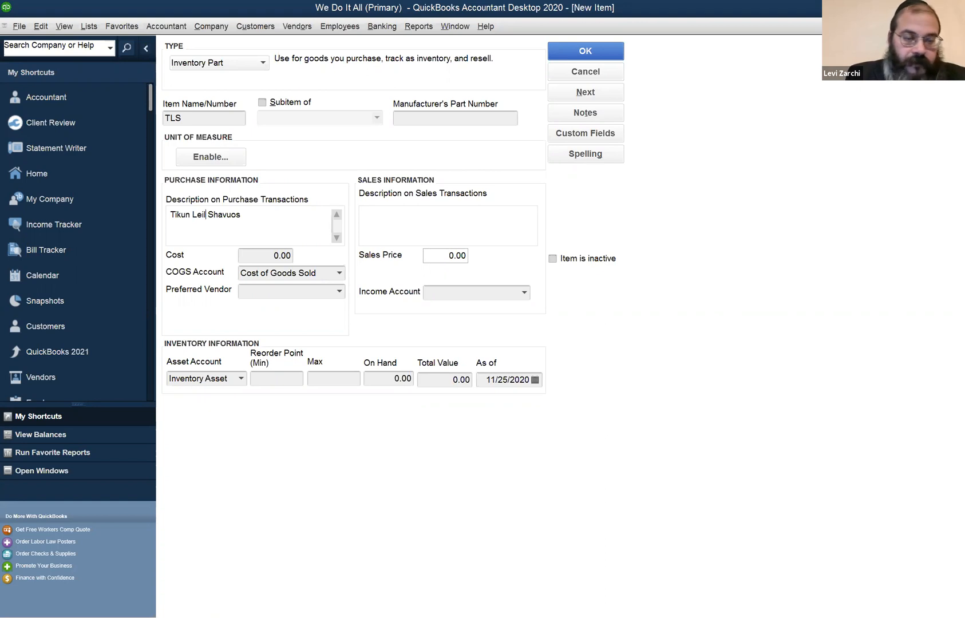
key(Tab)
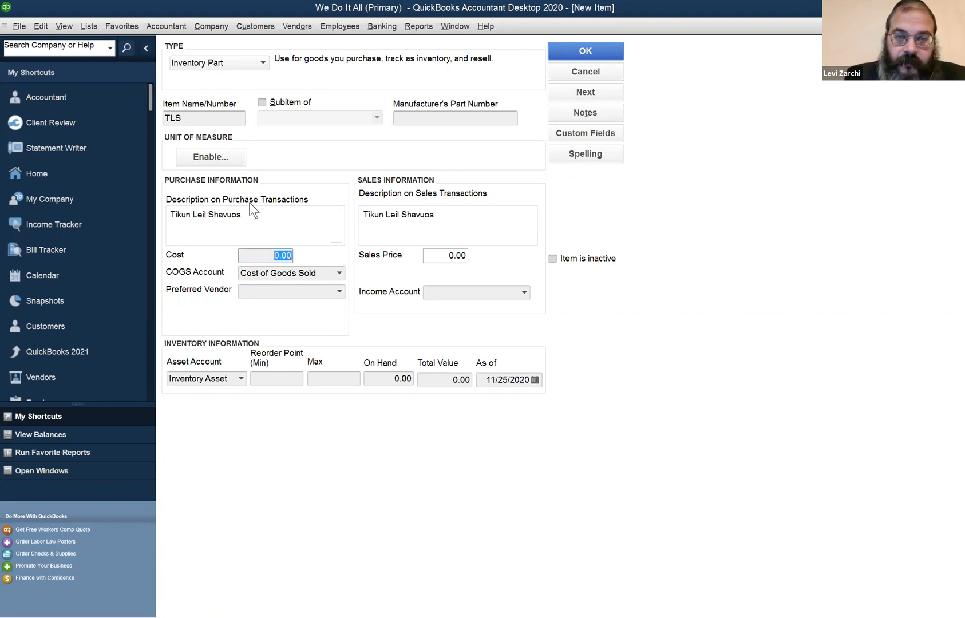
Extend the item's description on sales transactions to read "Tikun Leil Shavuos MY"
click(473, 216)
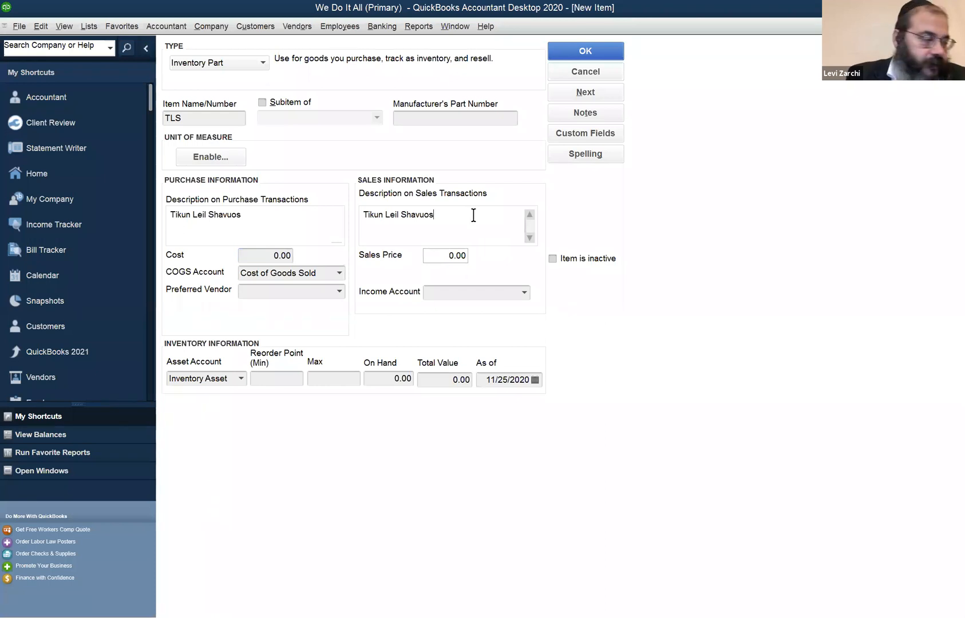
text(M)
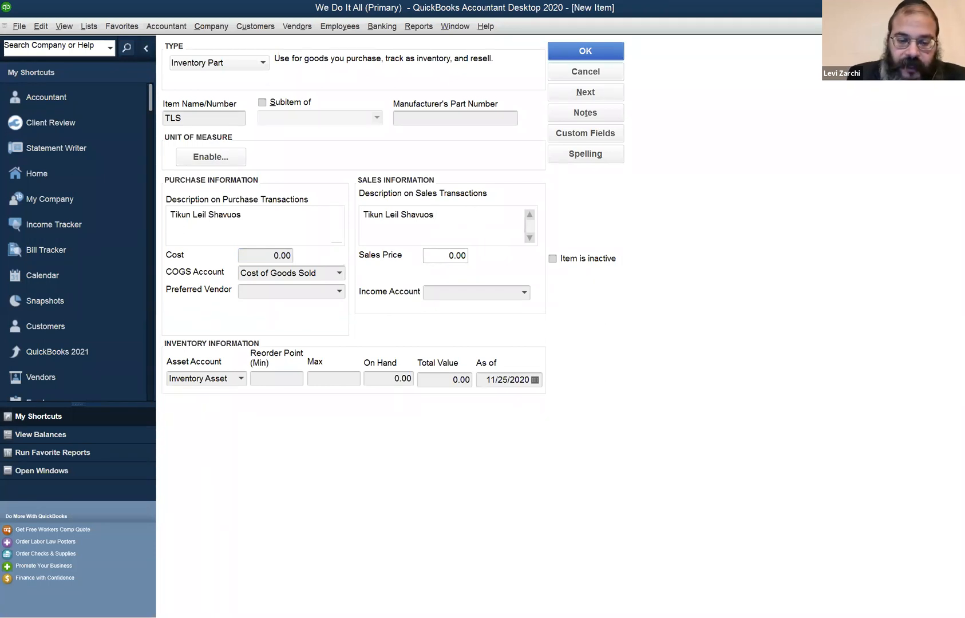
text(R)
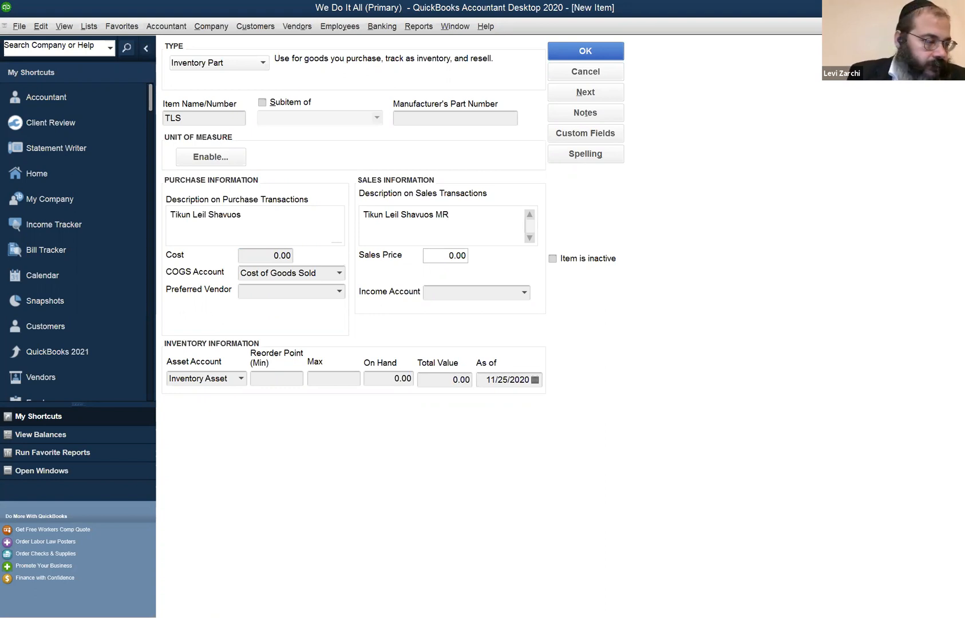
key(BackSpace)
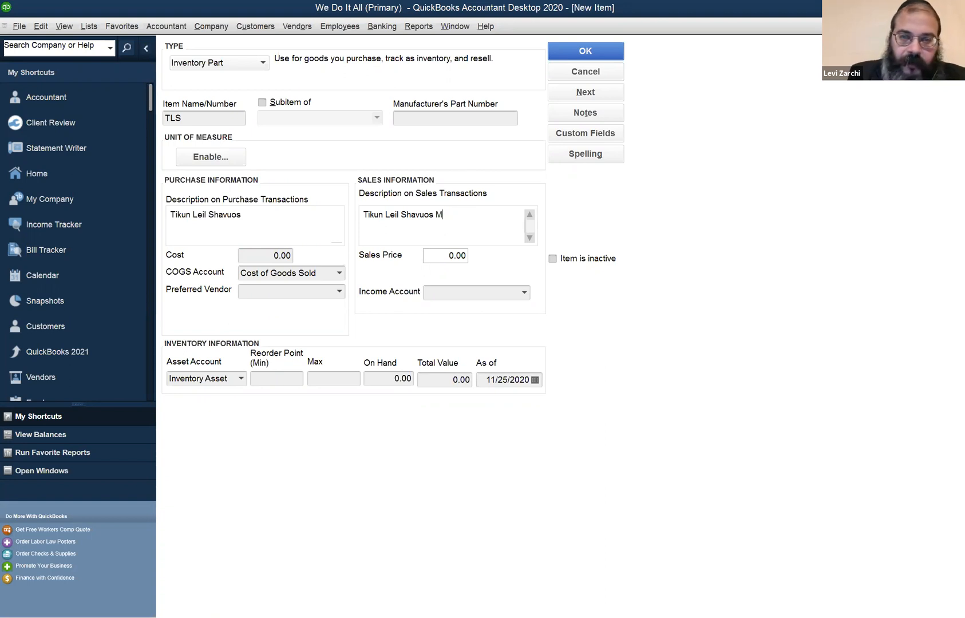
text(Y)
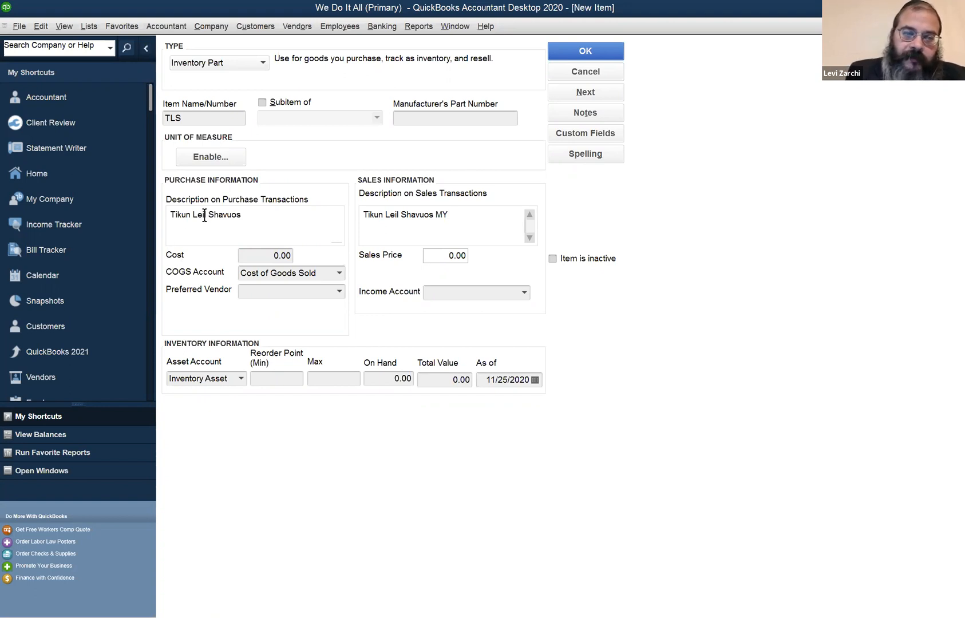
click(248, 217)
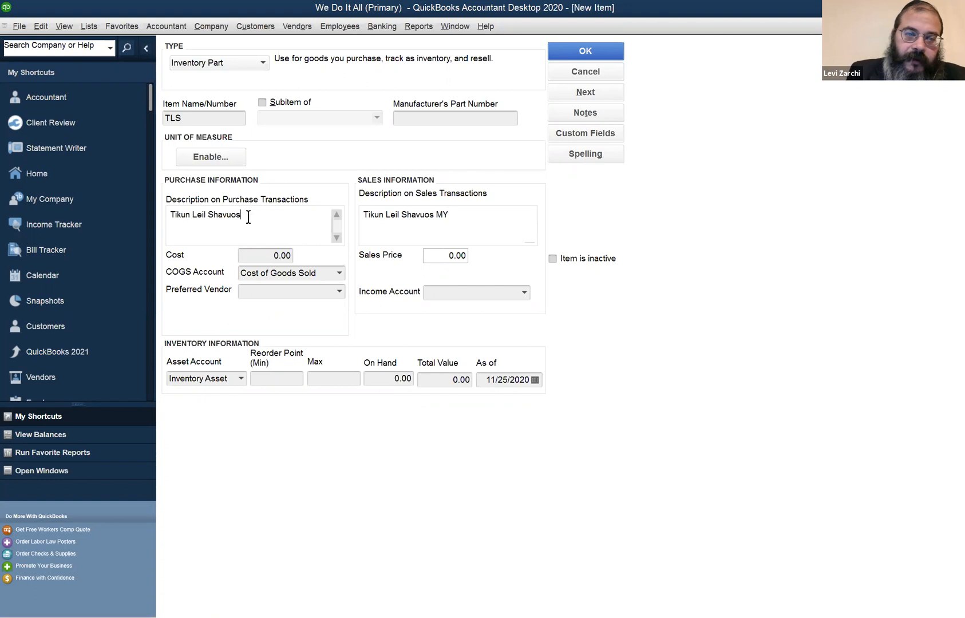
click(474, 213)
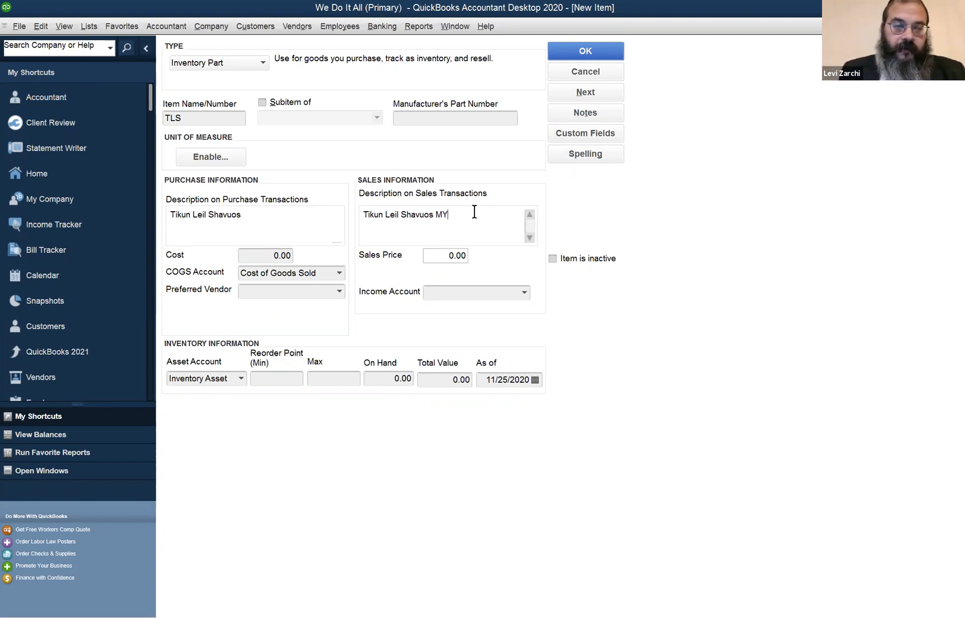
click(280, 217)
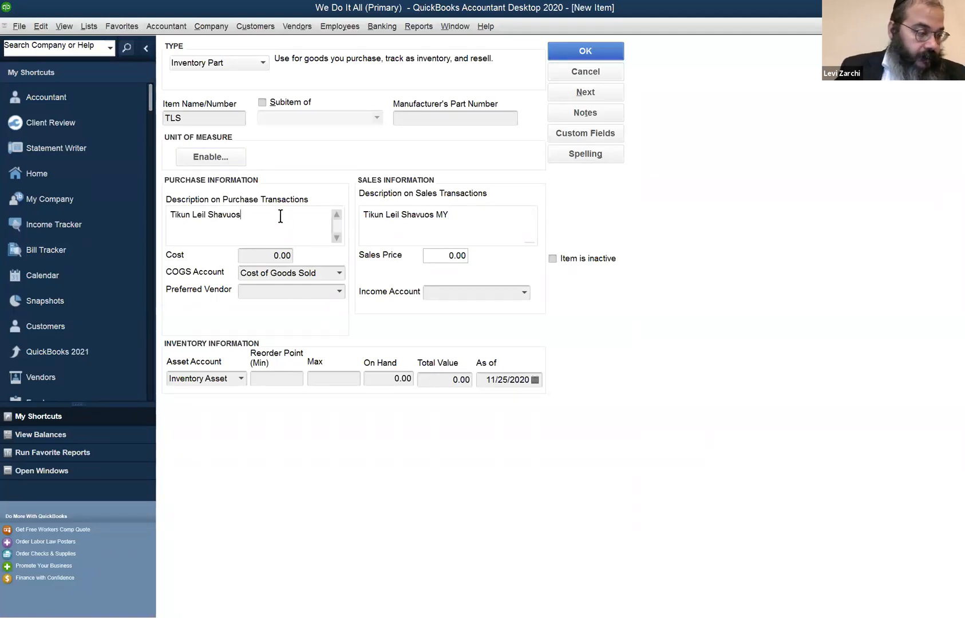
click(461, 211)
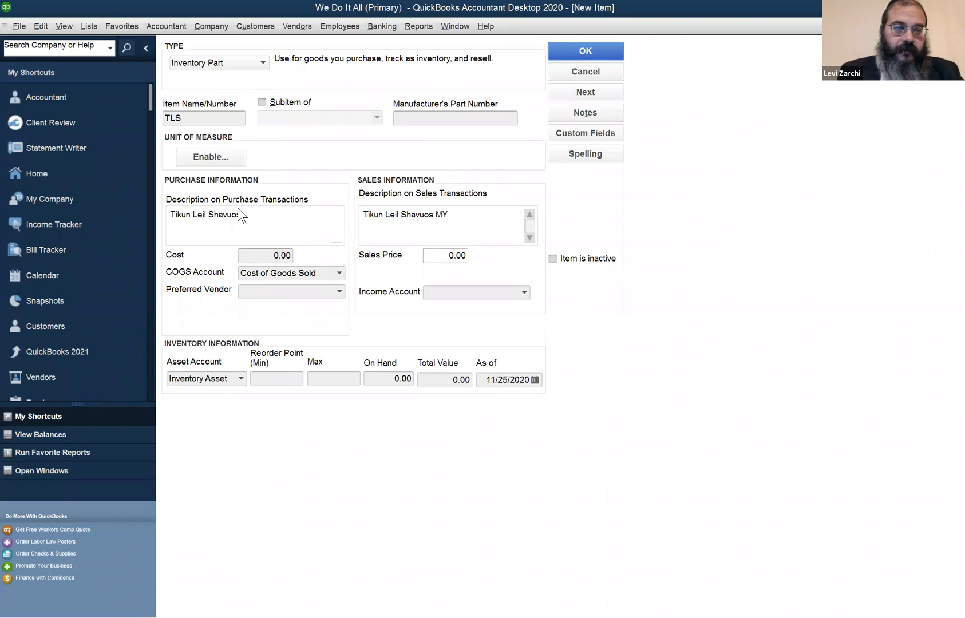
Try to save the new TLS item without assigning an income account
click(610, 51)
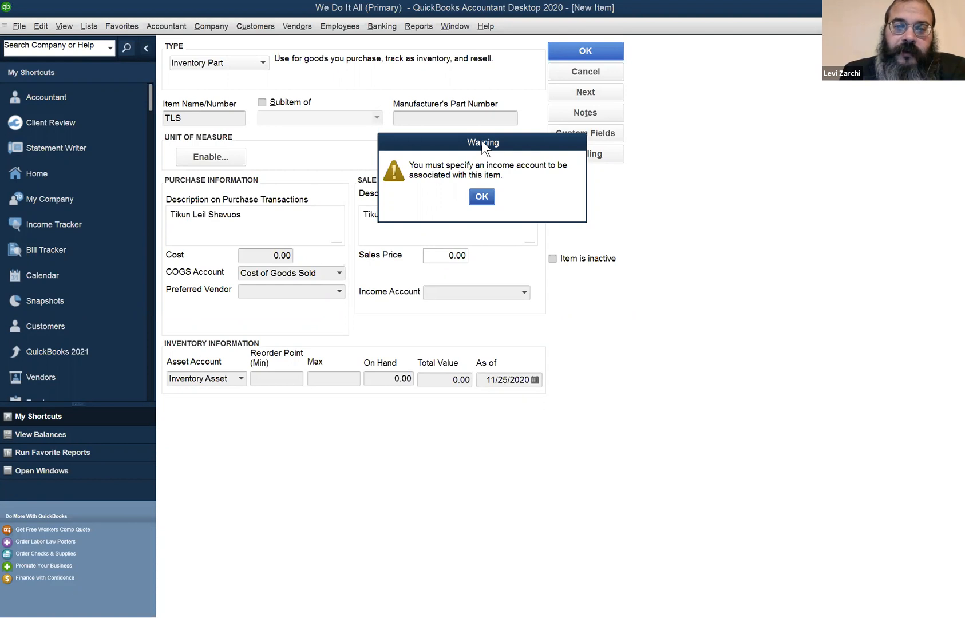
drag(482, 142, 561, 288)
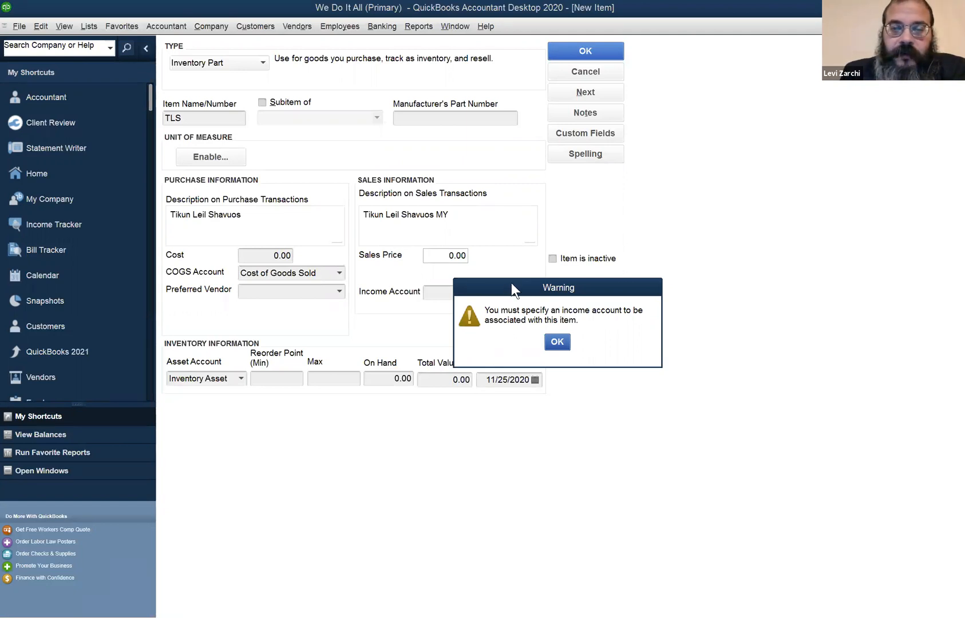
drag(512, 282, 435, 372)
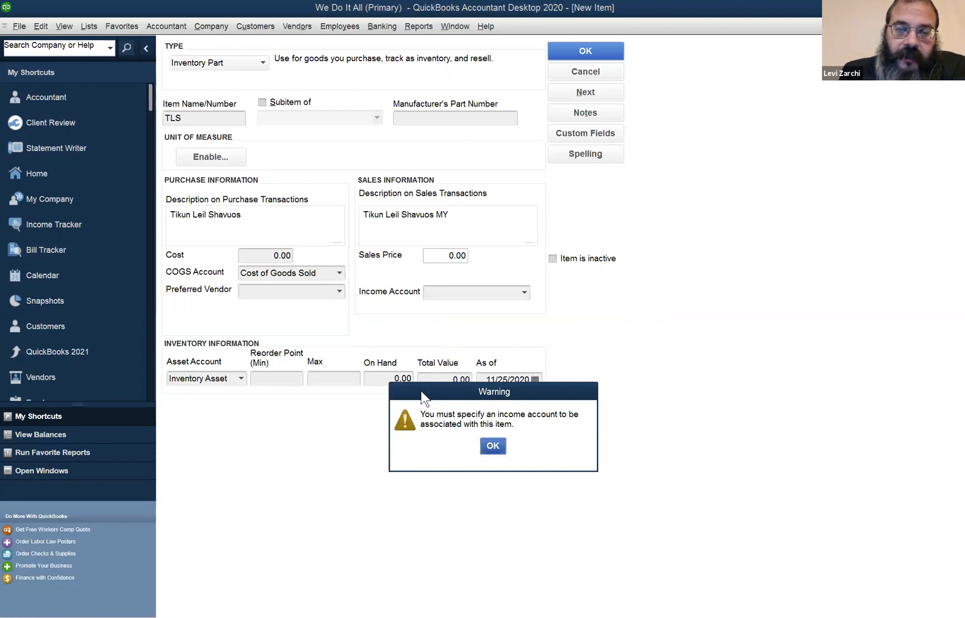
drag(421, 390, 383, 324)
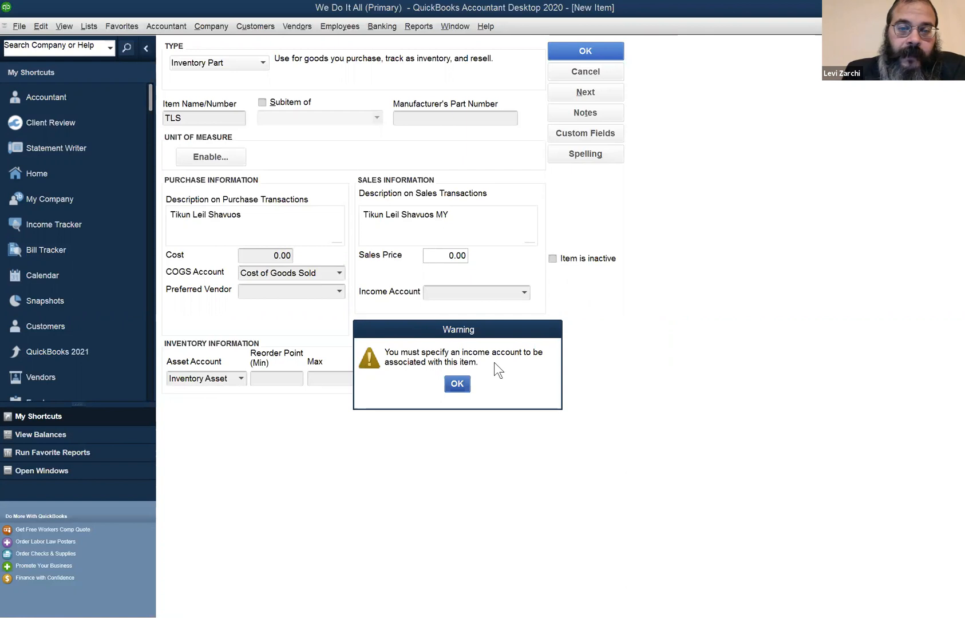
click(458, 380)
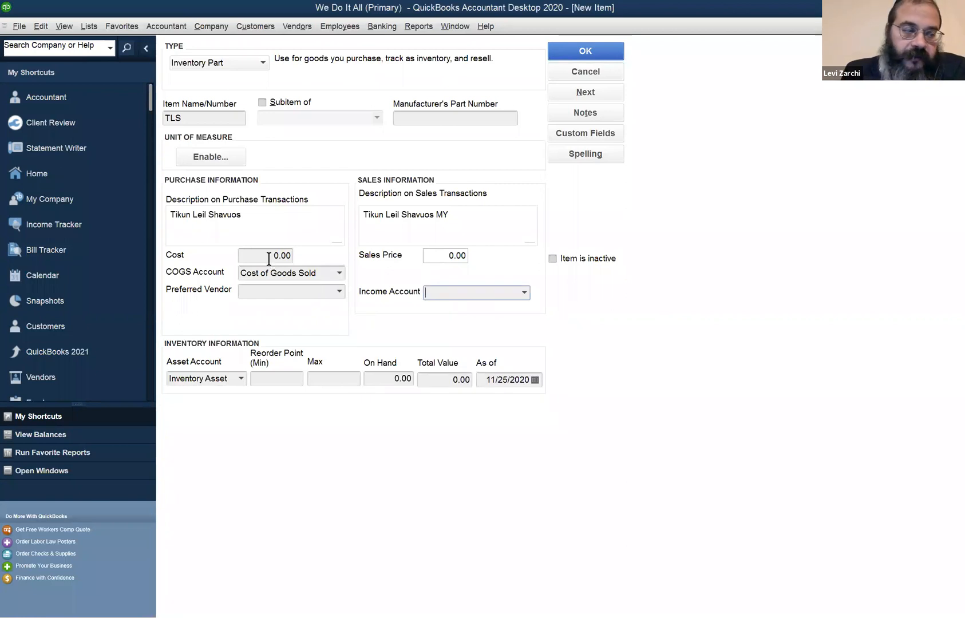
Set the item's purchase cost to 2.00 and its sales price to 10.00
click(268, 259)
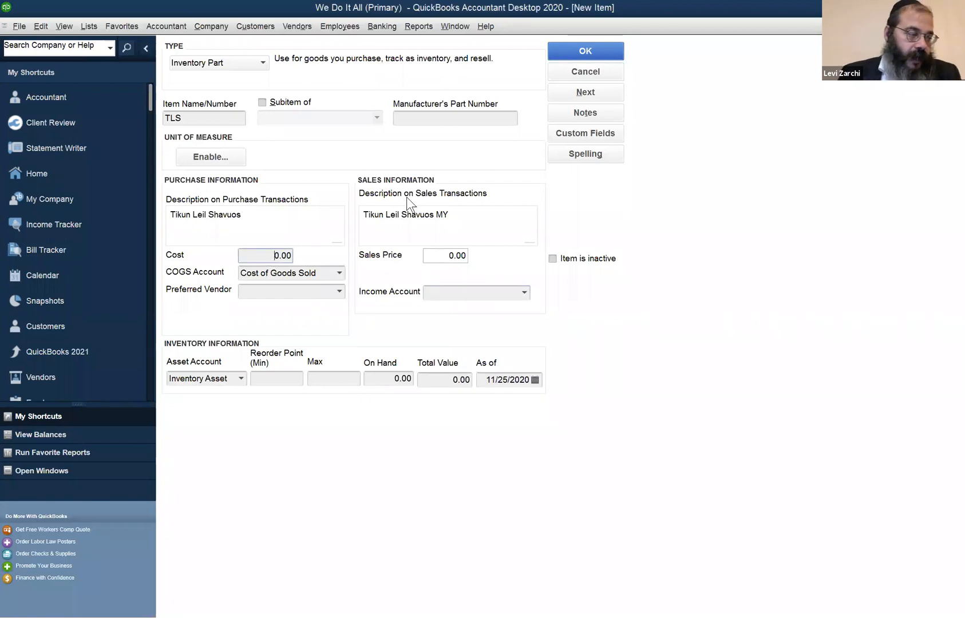
key(shift+Right)
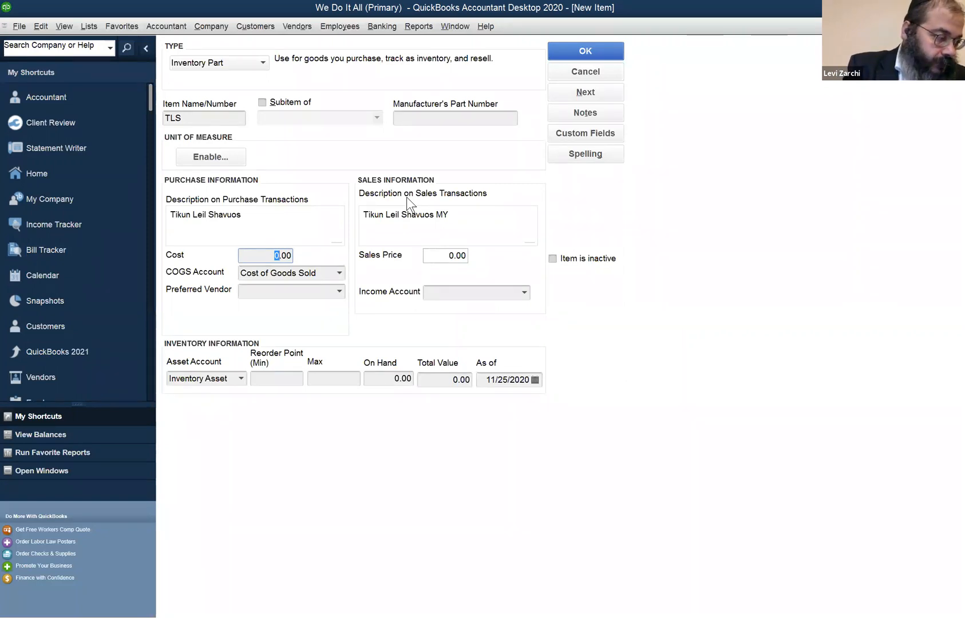
text(2)
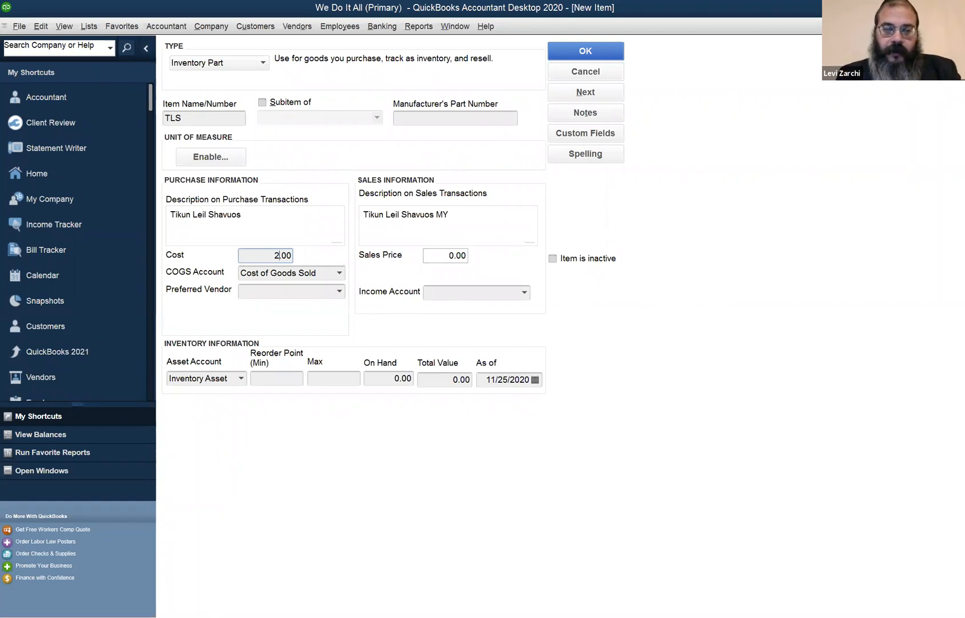
key(Tab)
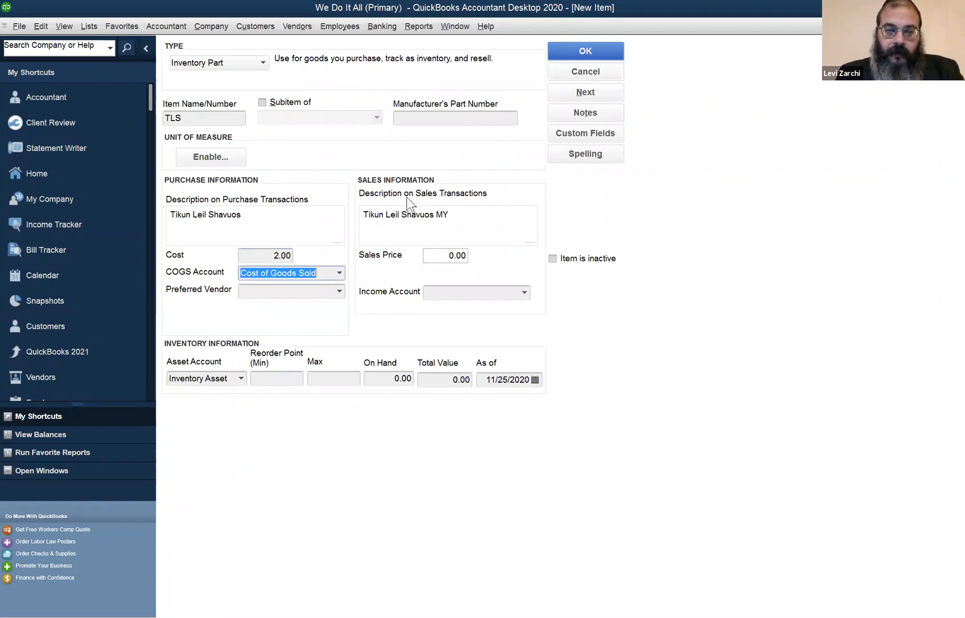
click(433, 256)
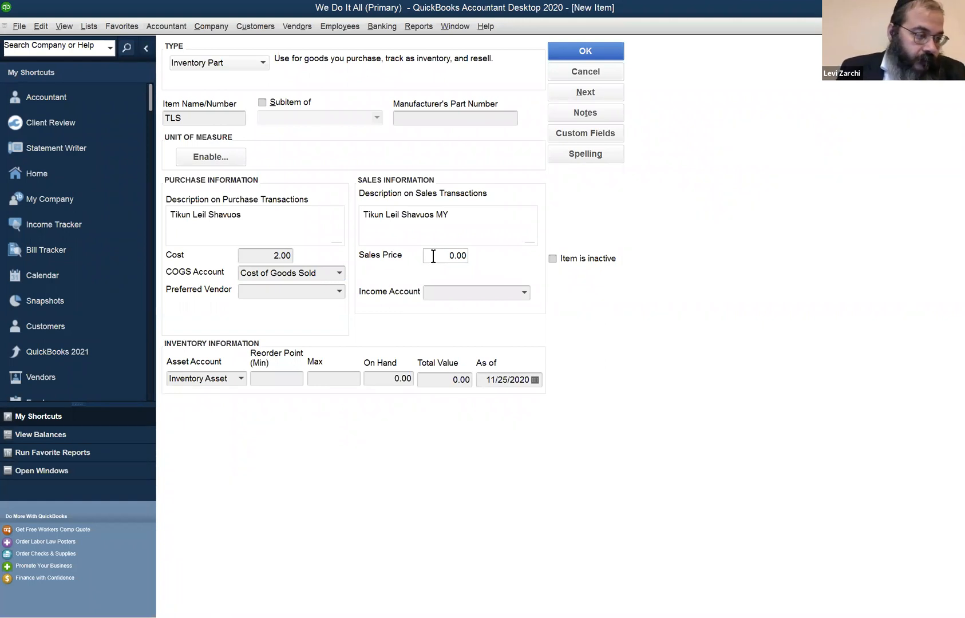
text(1)
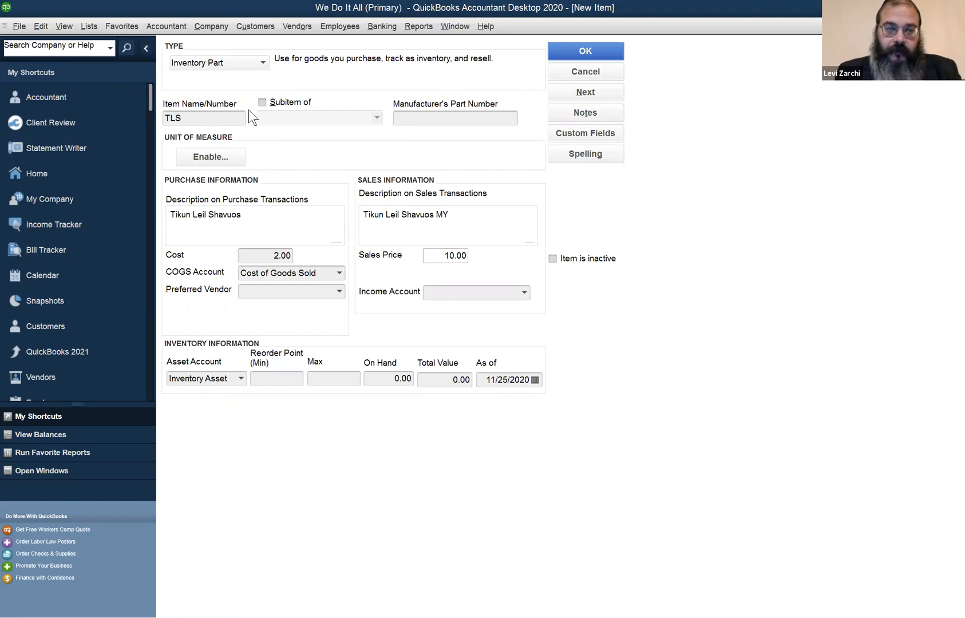
click(228, 120)
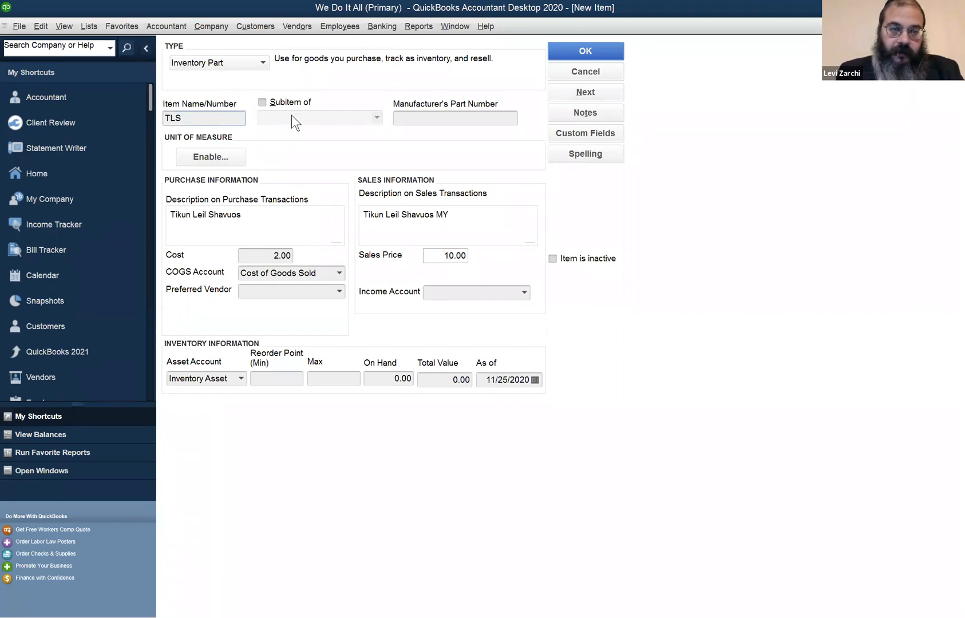
click(250, 256)
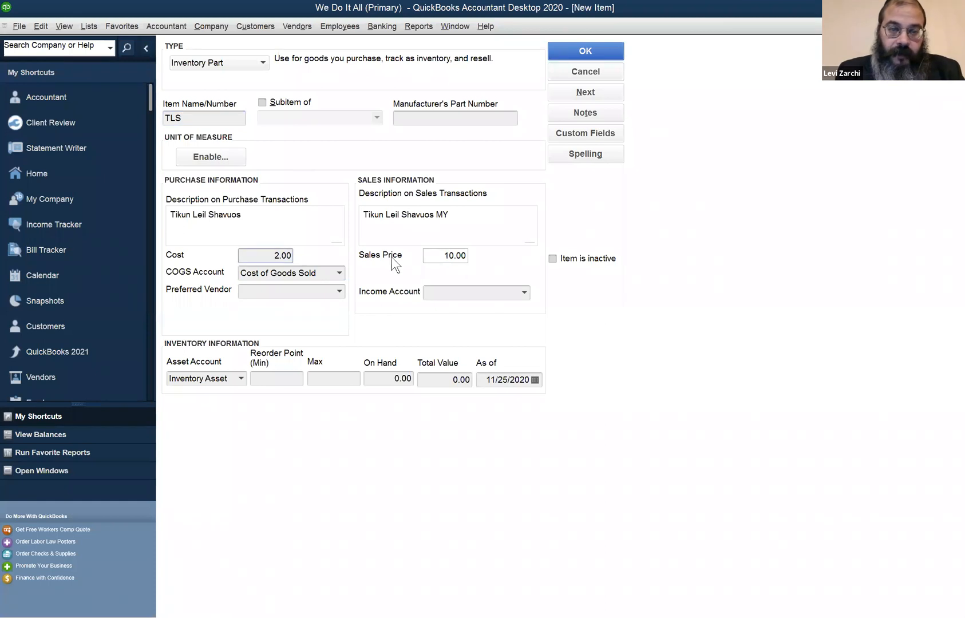
click(427, 255)
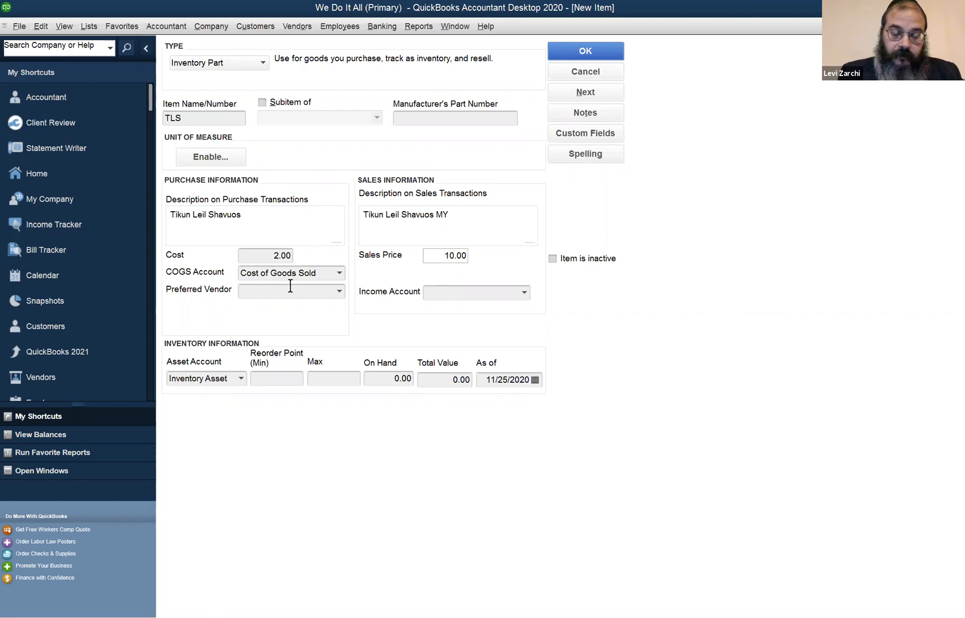
Enter Merchandise as the item's income account and start setting it up as a new account
click(476, 294)
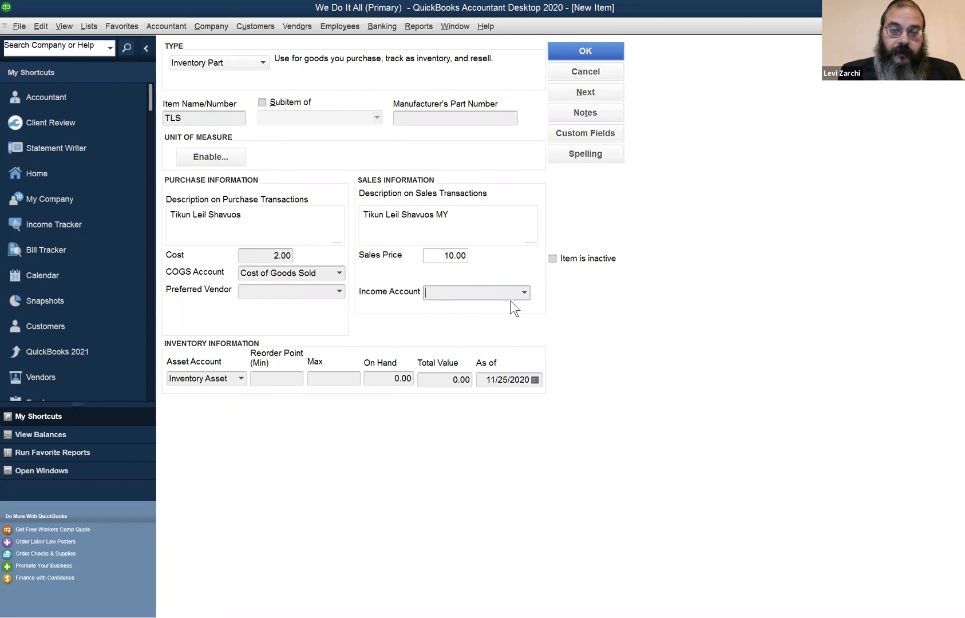
click(525, 293)
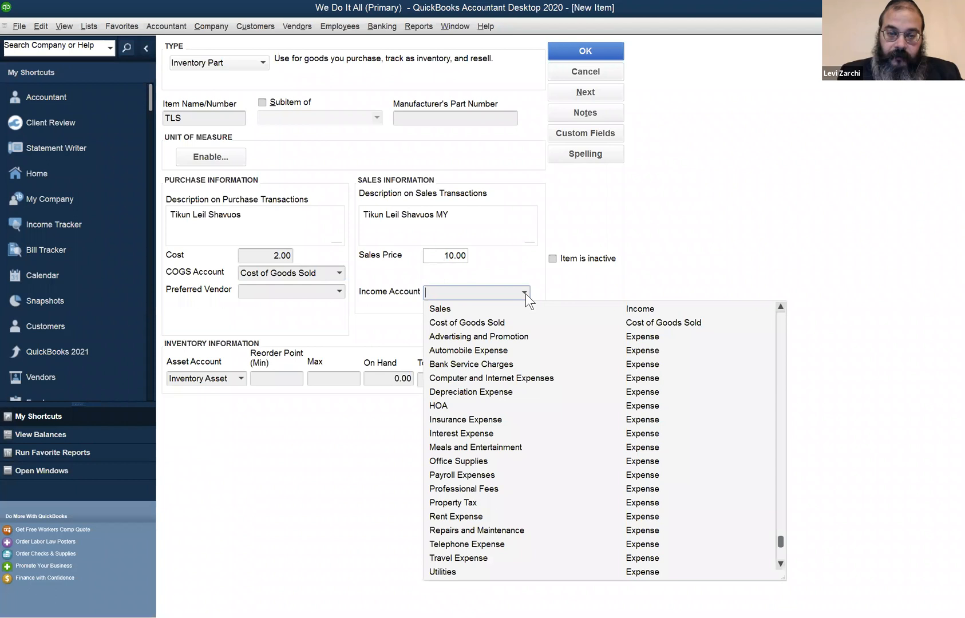
click(489, 287)
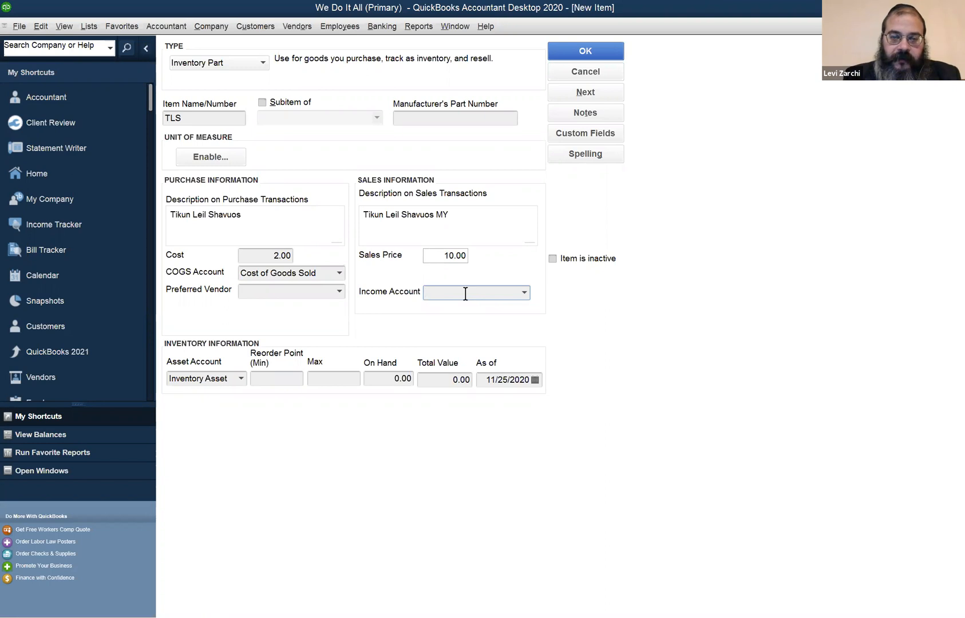
text(M)
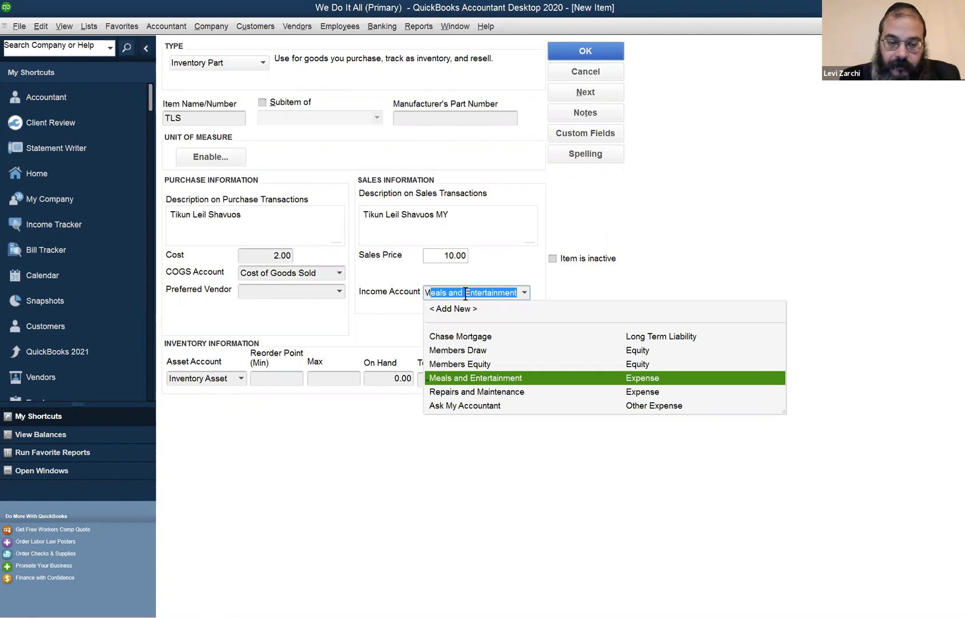
text(erchandise)
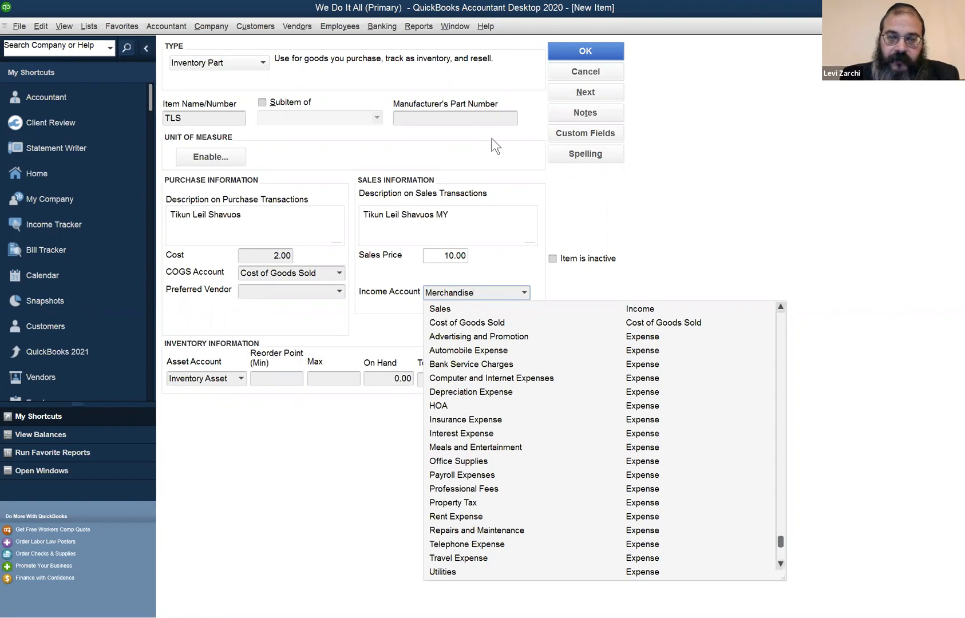
key(Tab)
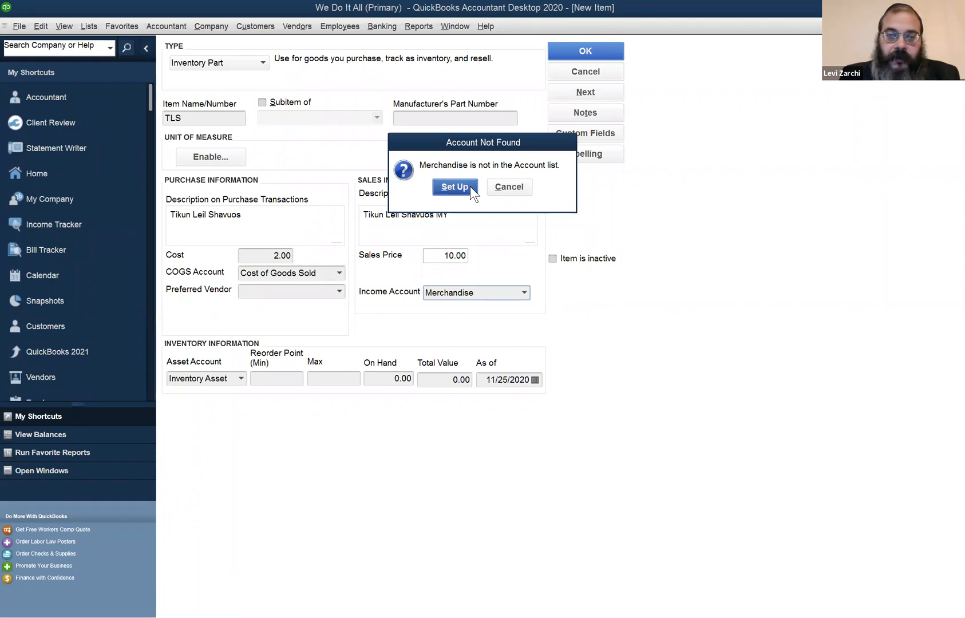
click(470, 186)
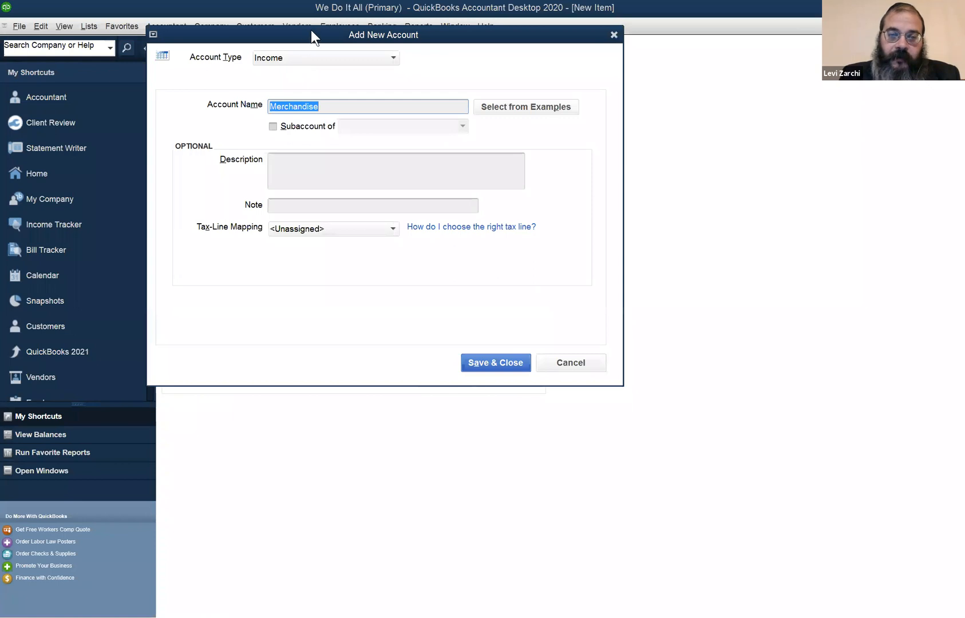
Create the Merchandise account with the Income account type and save it
drag(311, 29, 445, 313)
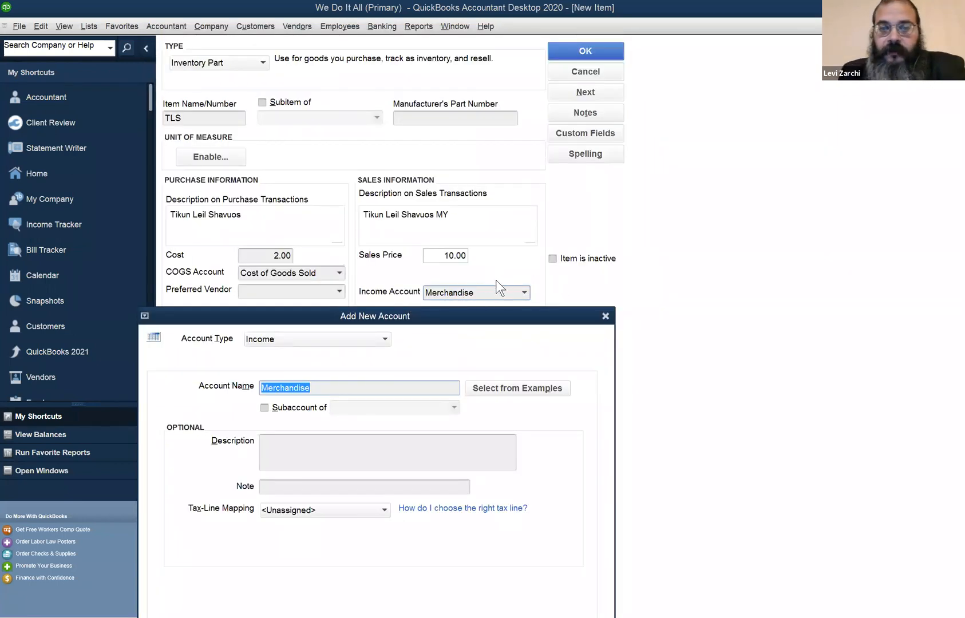
click(387, 337)
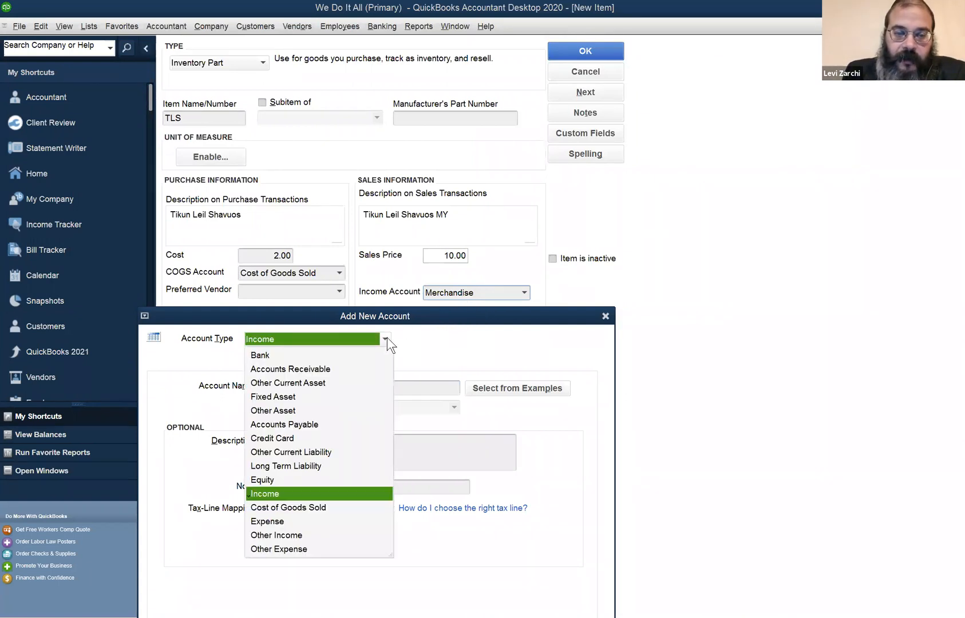
click(387, 337)
drag(392, 321, 373, 263)
click(312, 331)
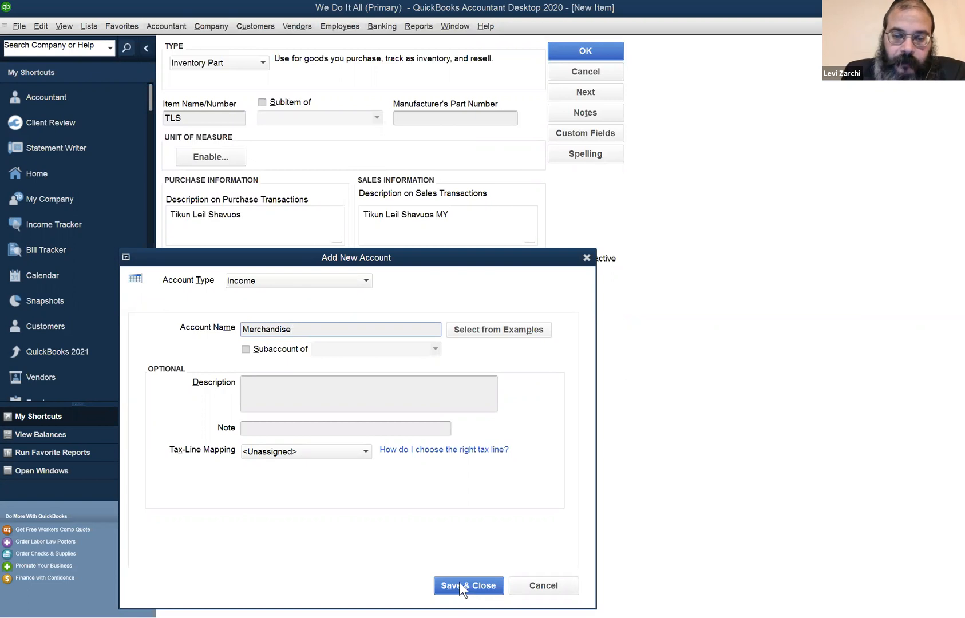
drag(403, 255, 445, 128)
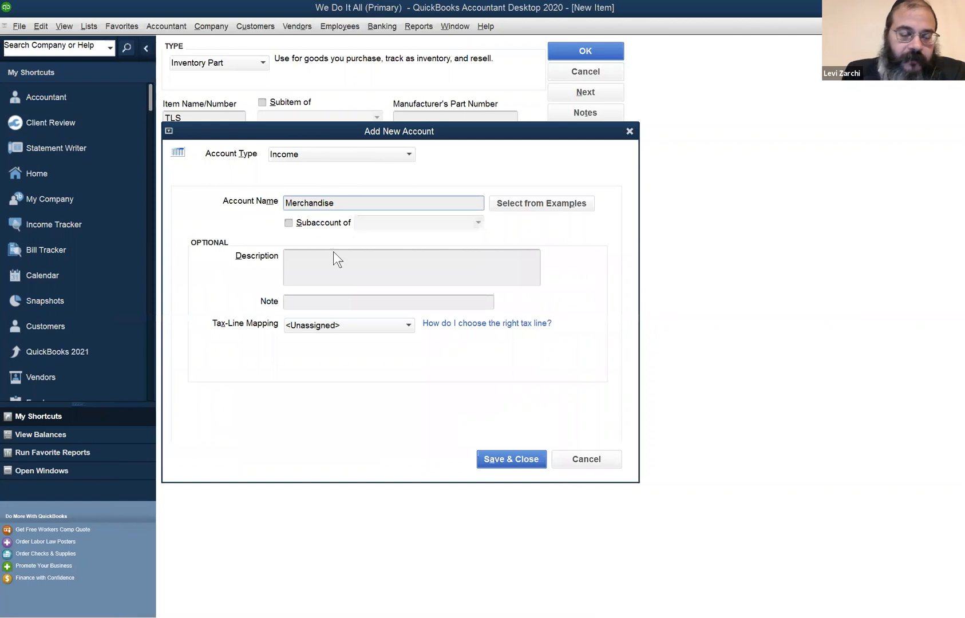
click(409, 154)
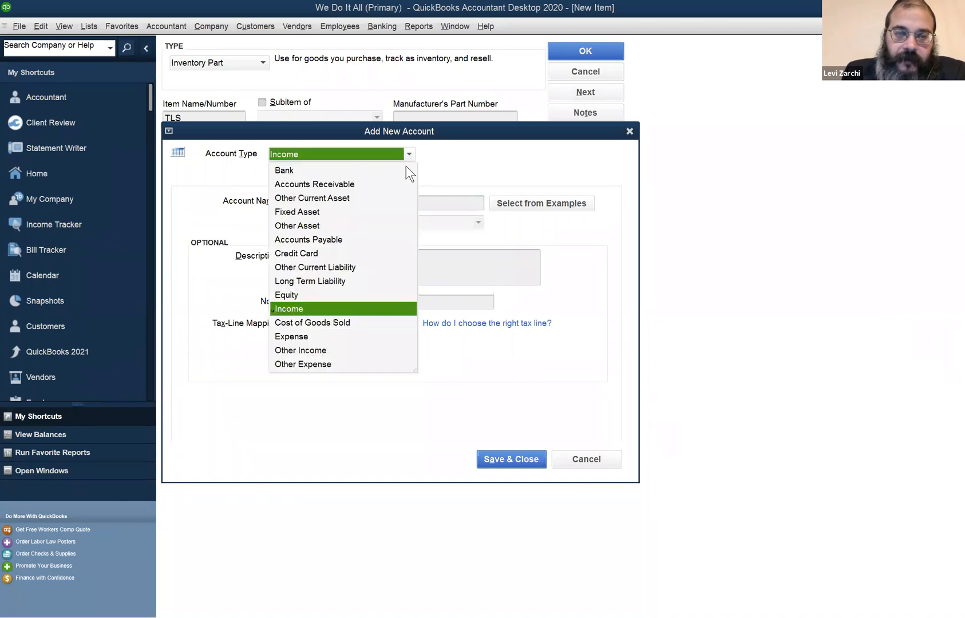
click(568, 334)
click(492, 455)
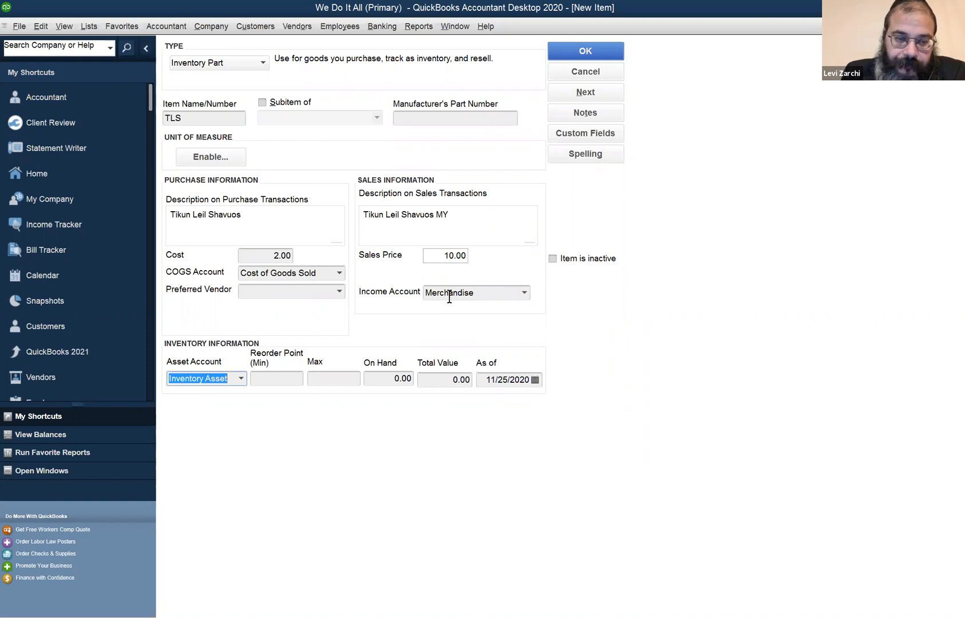
Select Inventory Asset as the item's asset account and set its as-of date to 05/25/2020
click(241, 378)
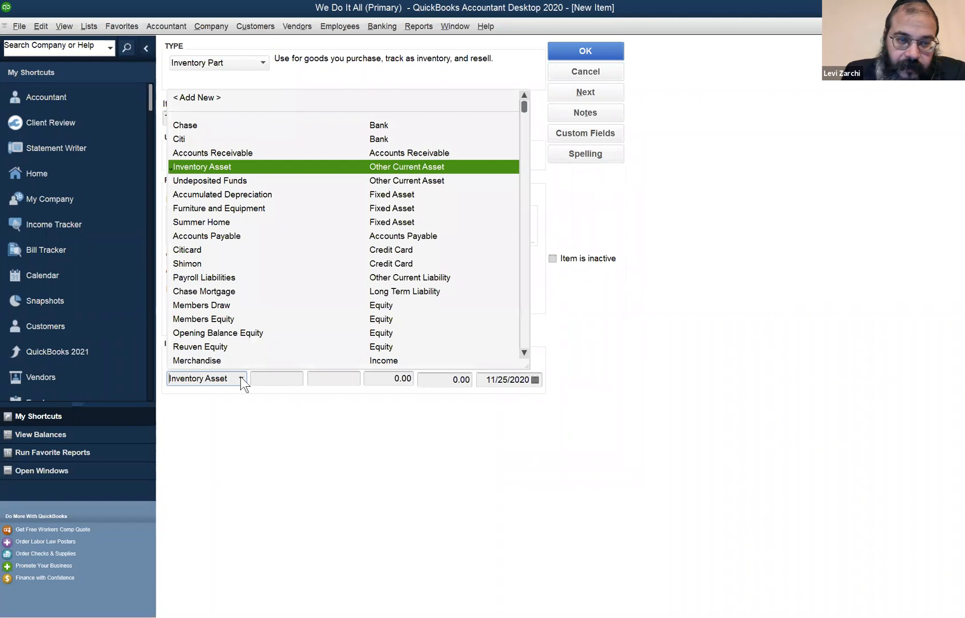
click(374, 168)
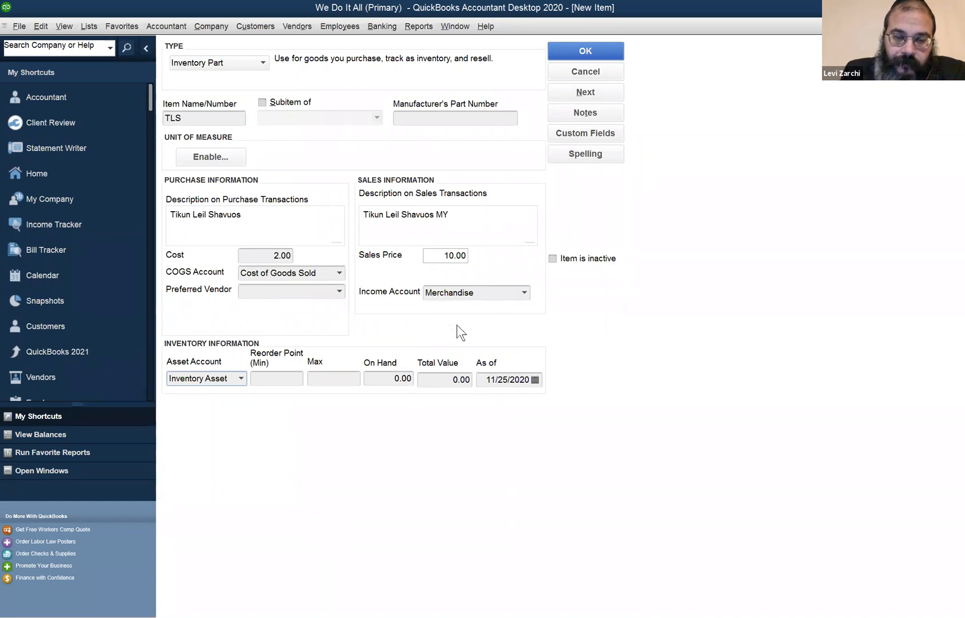
click(484, 380)
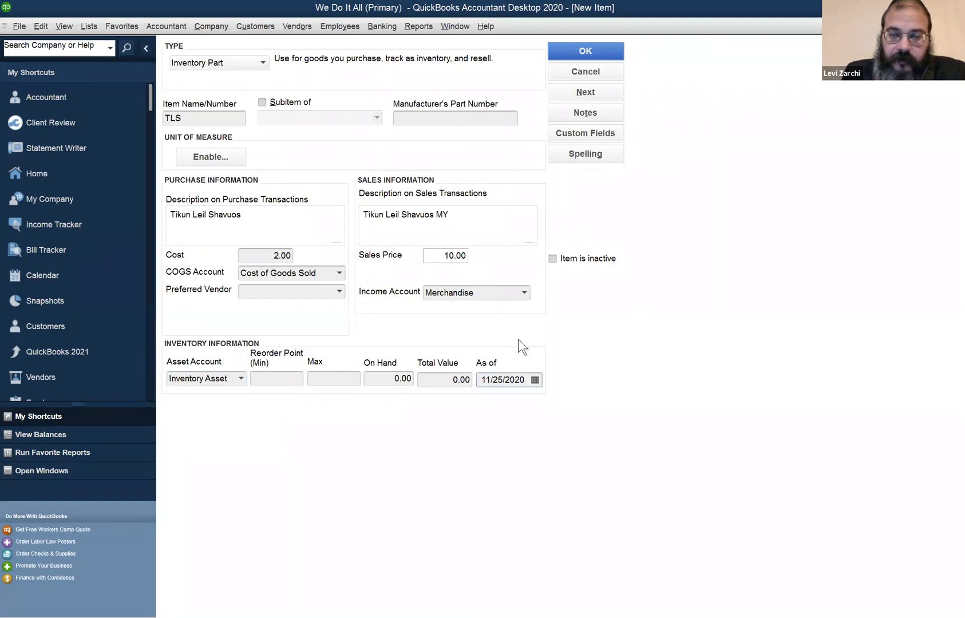
key(Home)
key(shift+Right)
key(shift+Right)
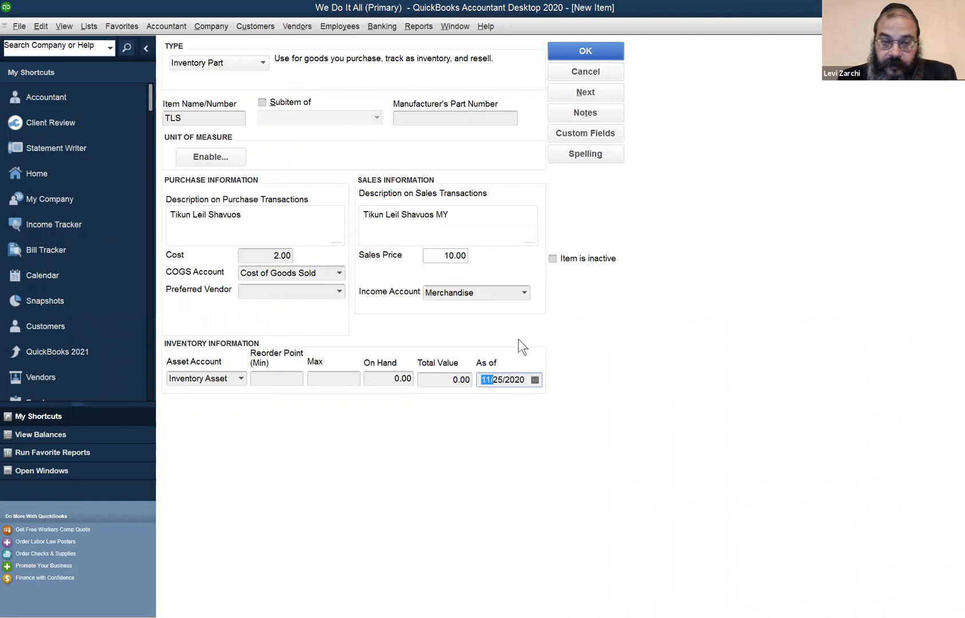
text(5)
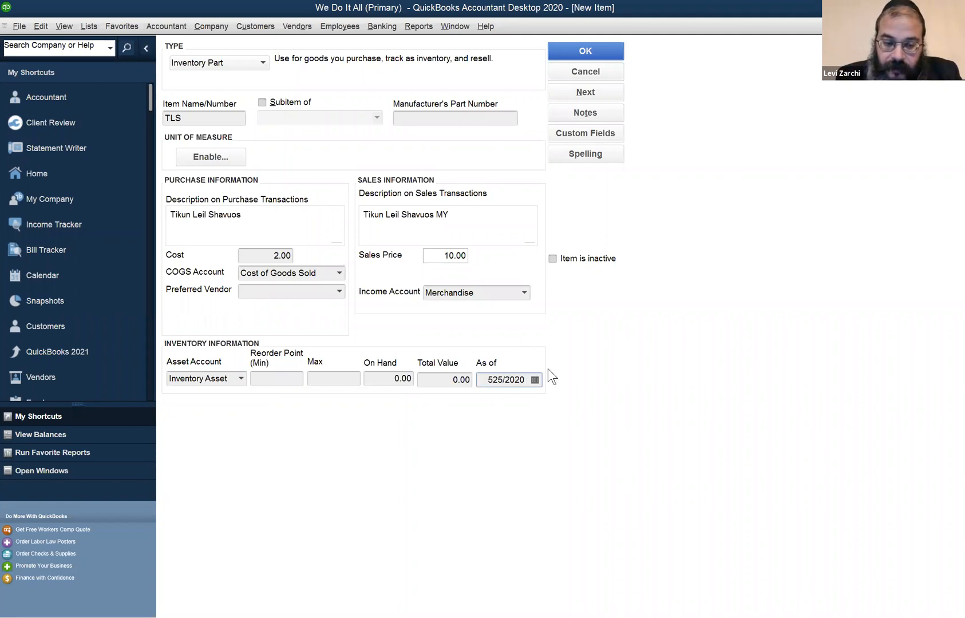
key(Tab)
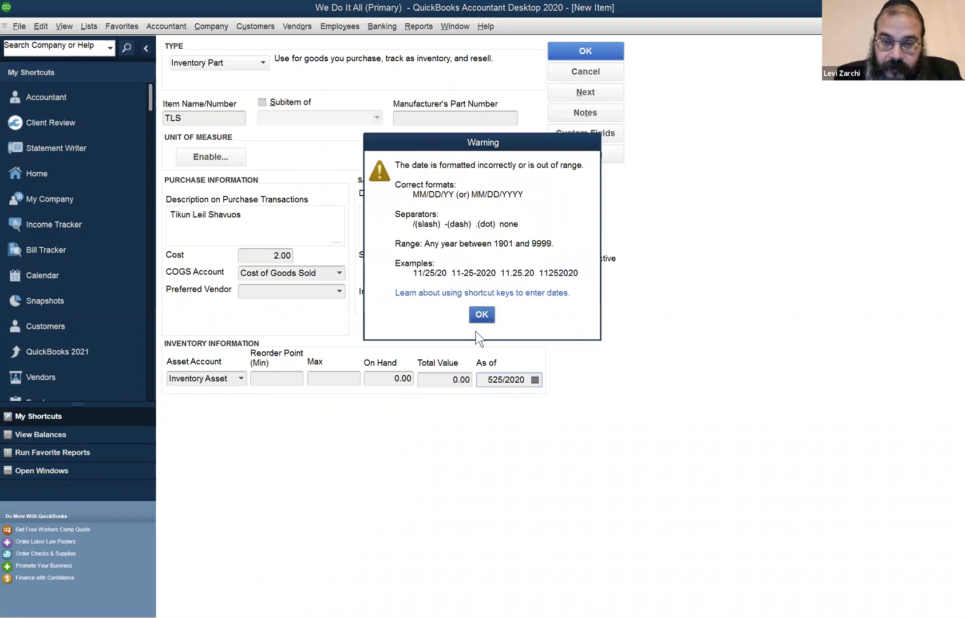
click(478, 314)
click(492, 379)
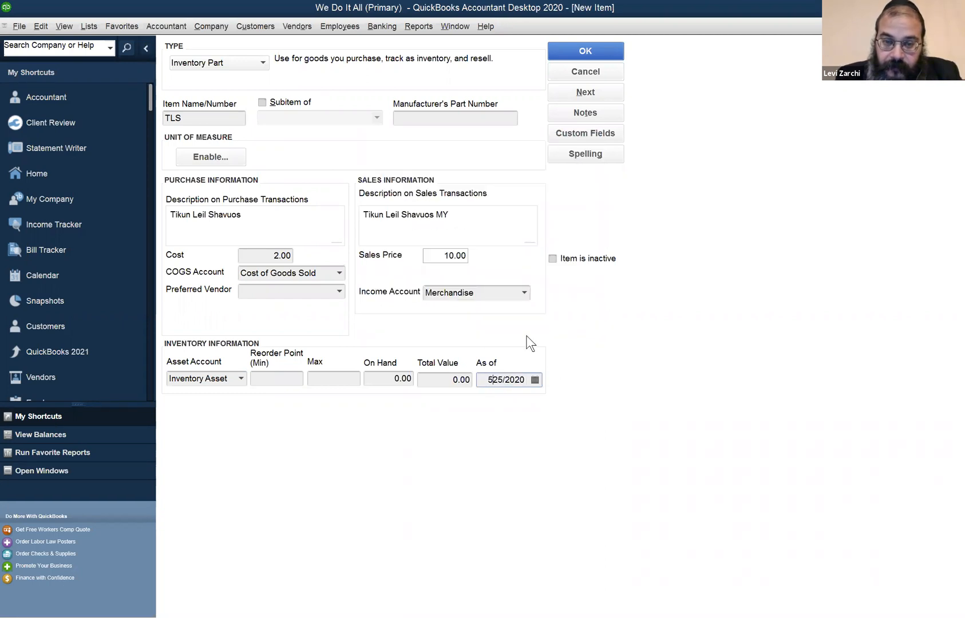
text(/)
key(Tab)
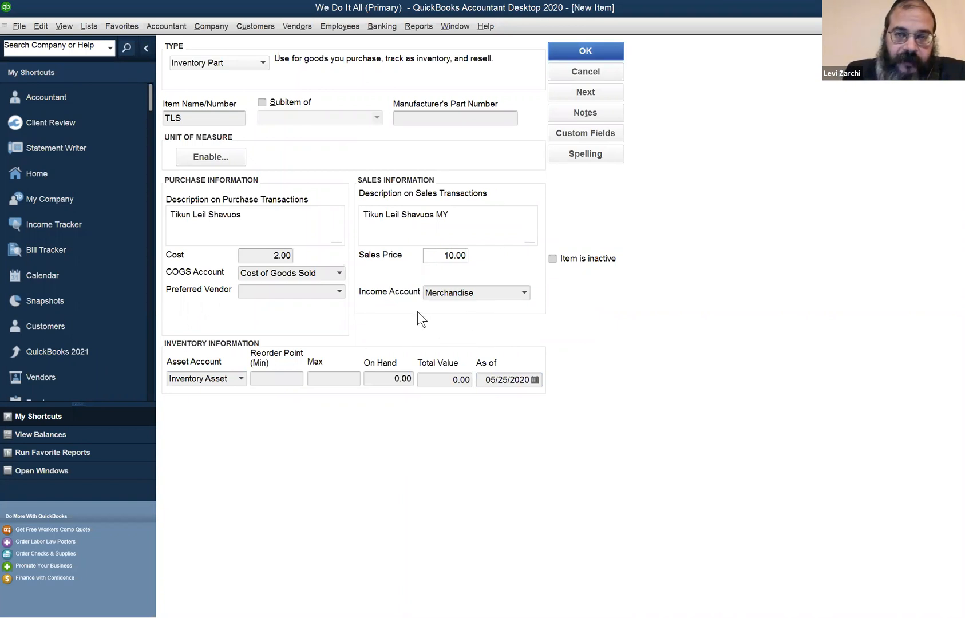
Review the new item's name, purchase cost and sales price
click(203, 117)
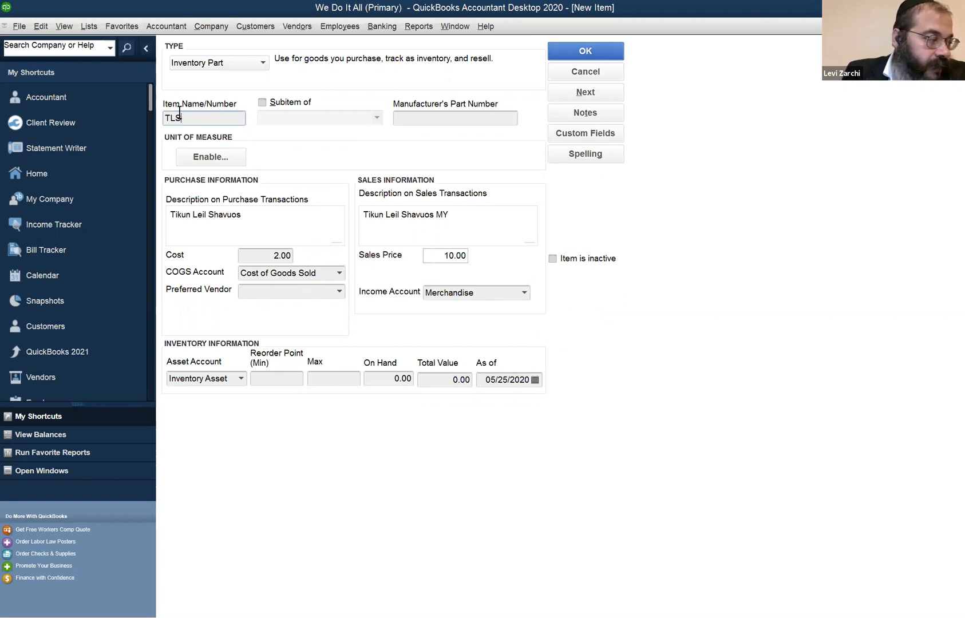
click(263, 254)
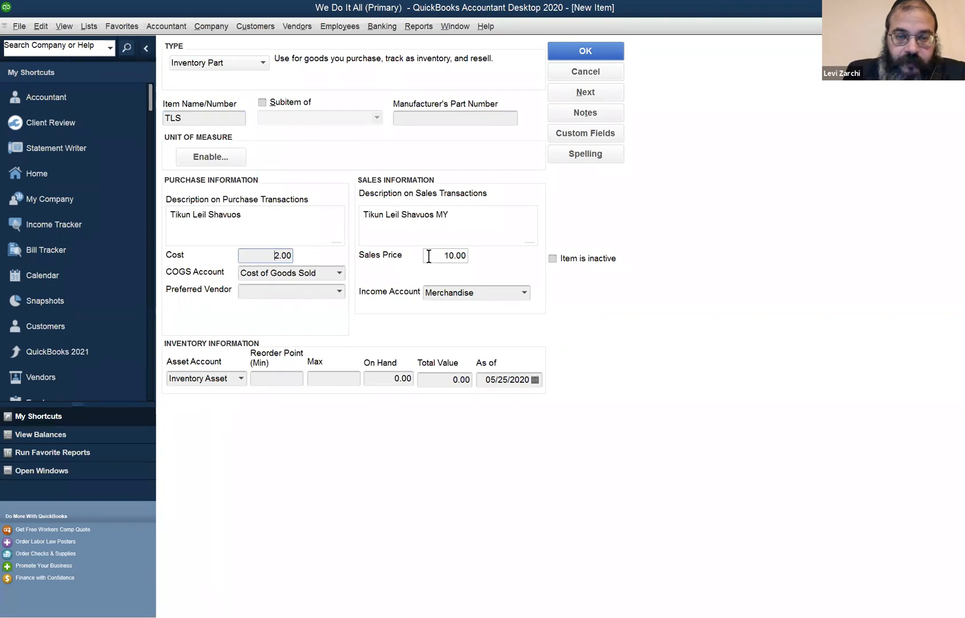
click(431, 254)
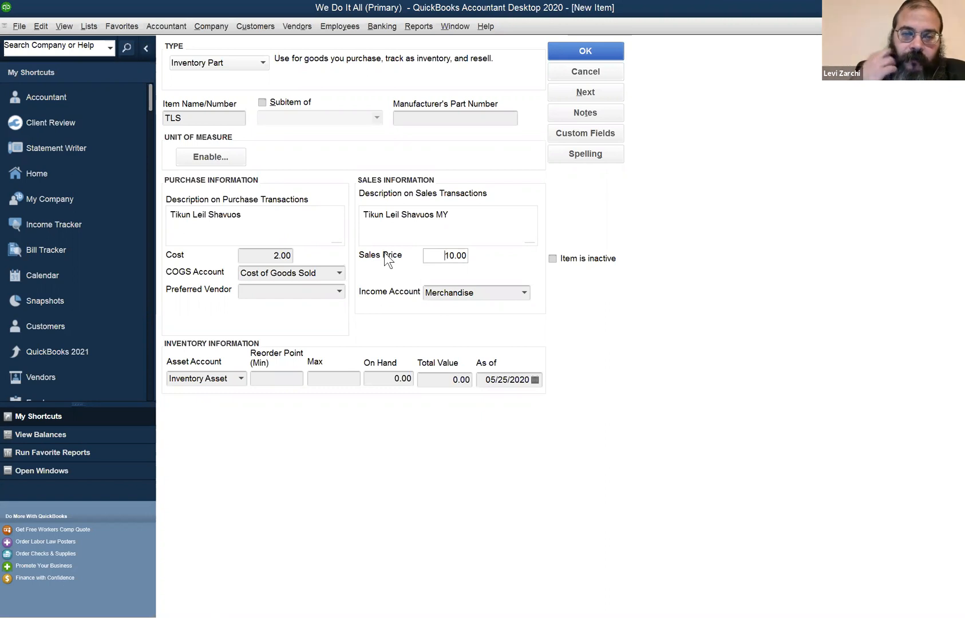
double_click(430, 260)
key(BackSpace)
key(ctrl+z)
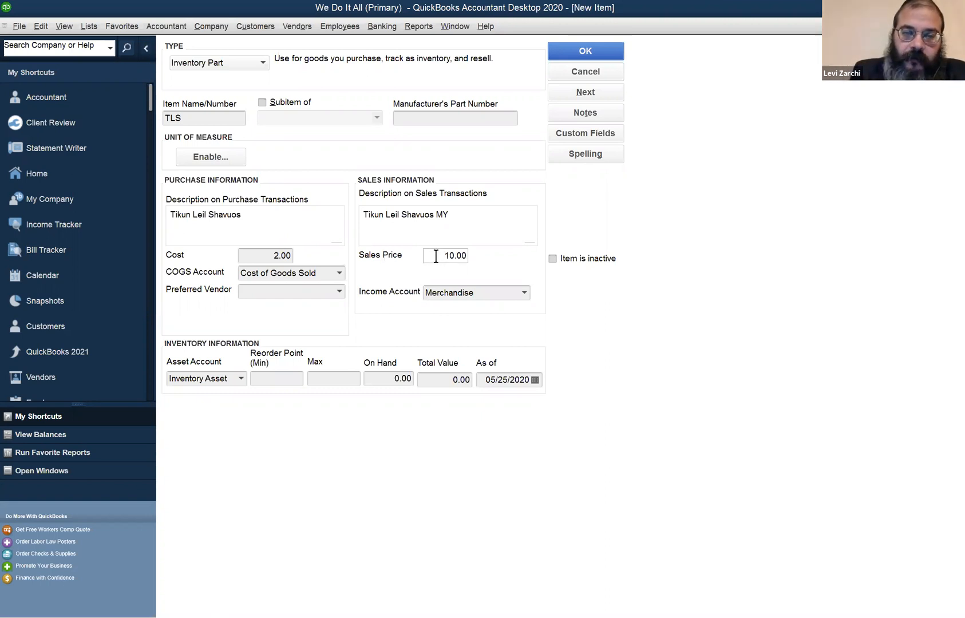
drag(435, 257, 470, 259)
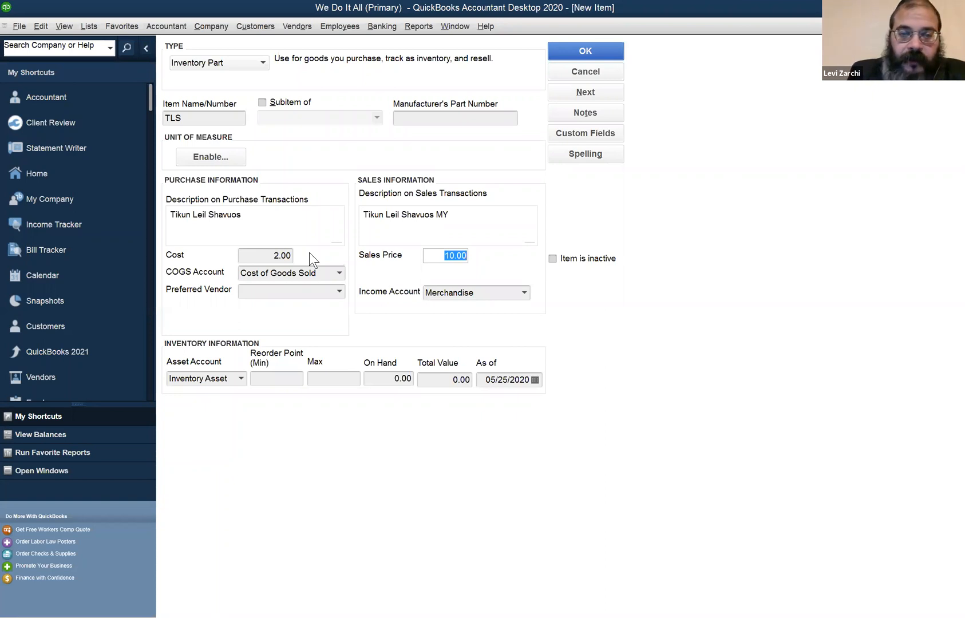
click(245, 256)
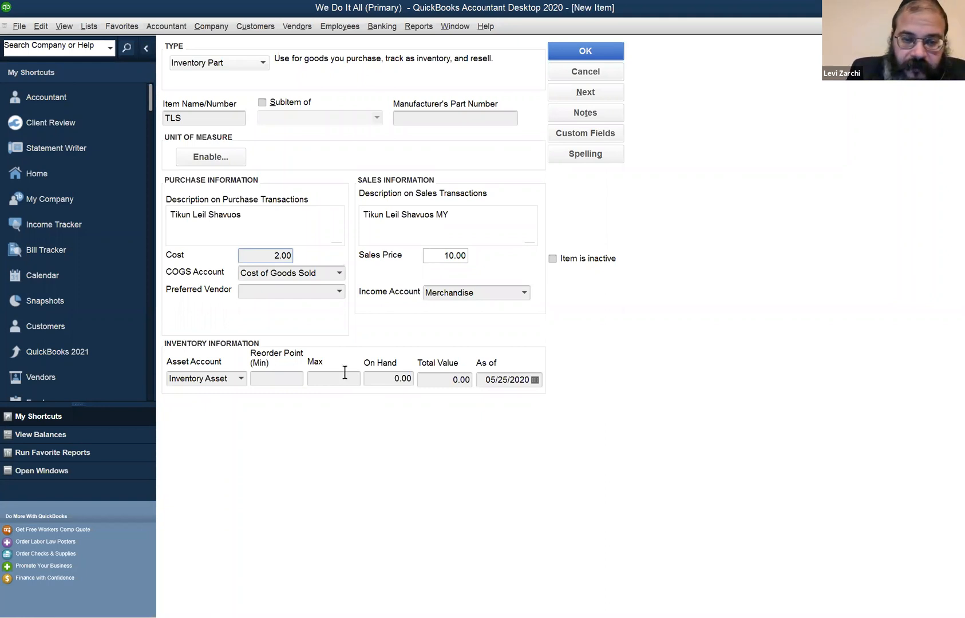
Set the item's quantity on hand to 10
click(391, 379)
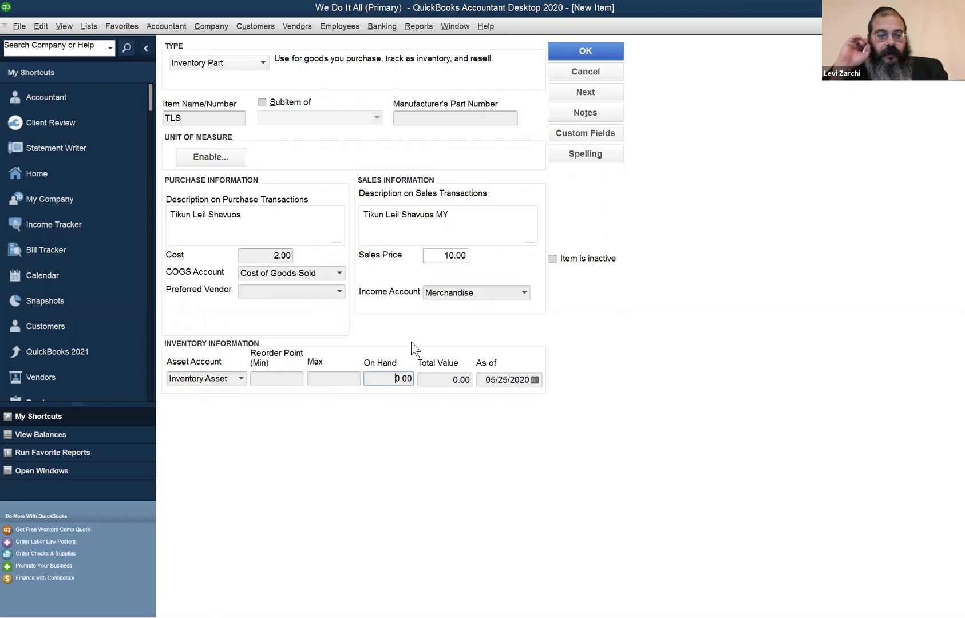
text(1)
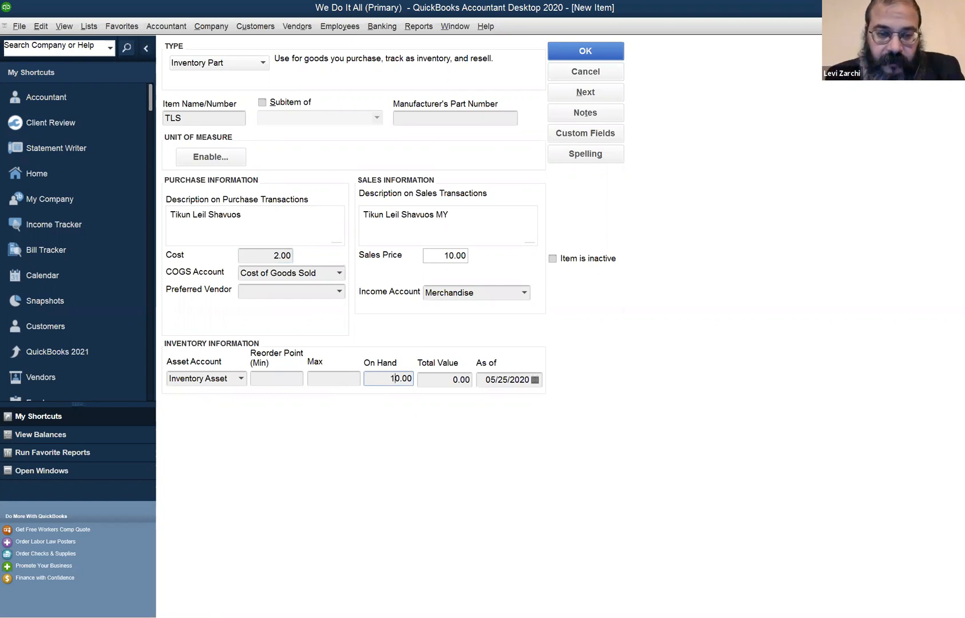
key(Tab)
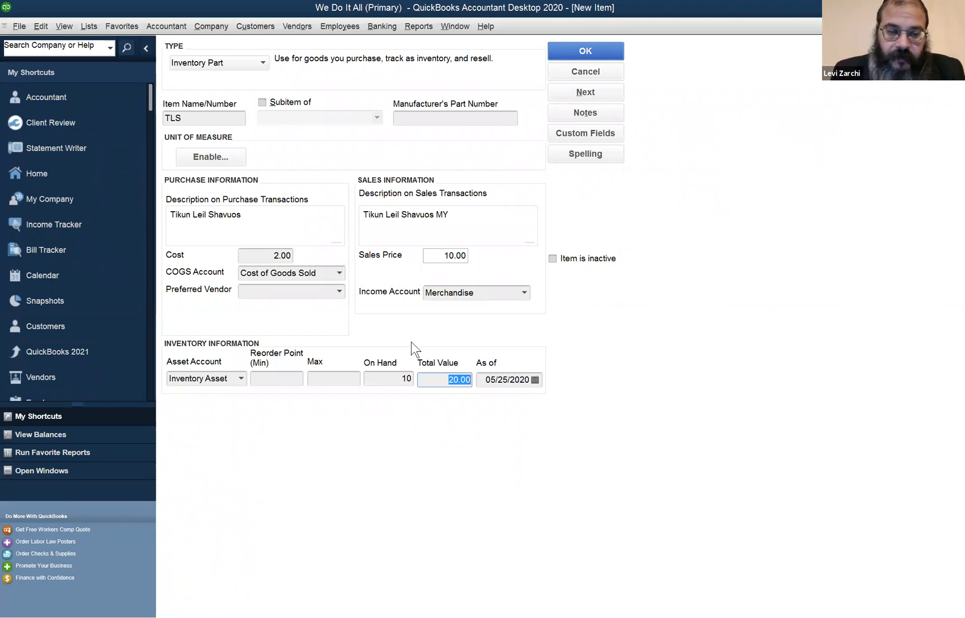
click(255, 256)
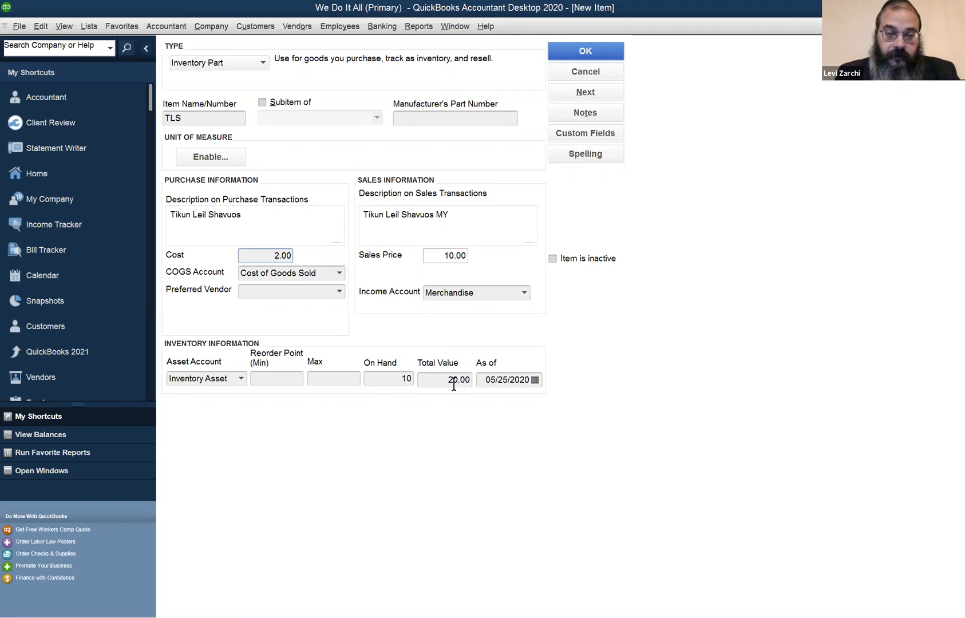
Change the item's quantity on hand to 30
click(366, 379)
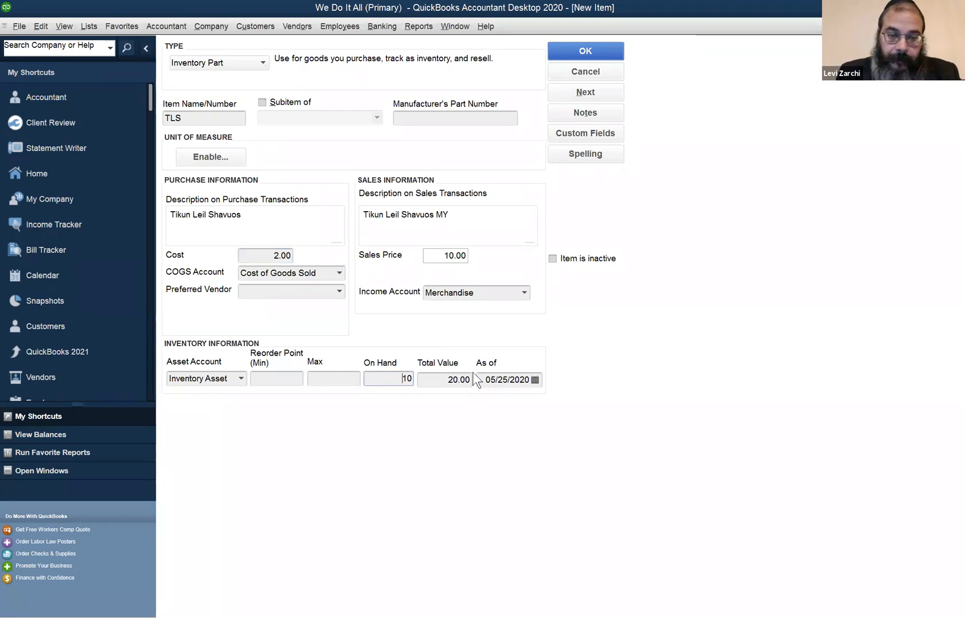
key(shift+Right)
text(3)
key(Tab)
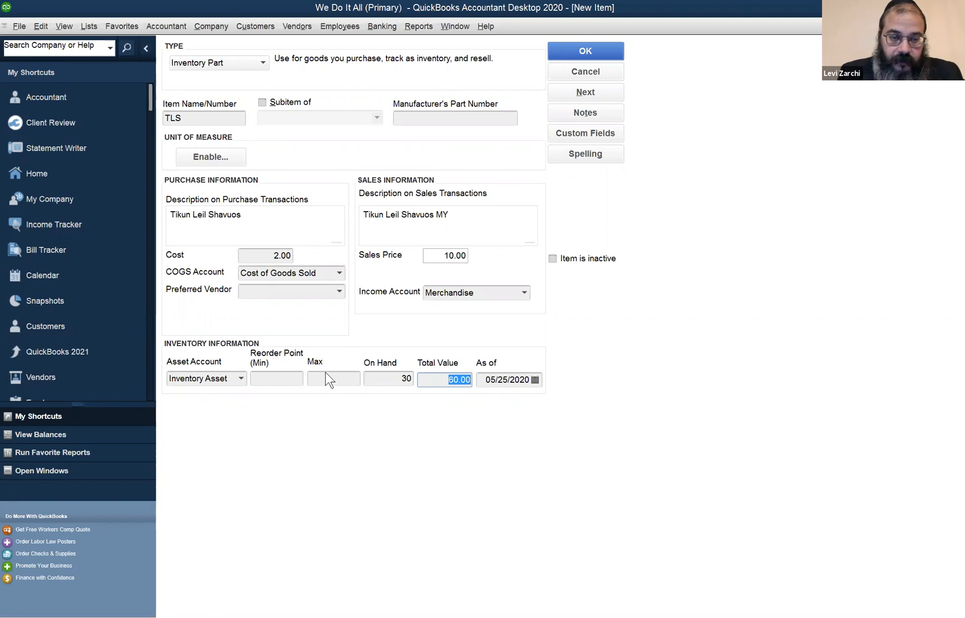
Review the item's name, cost, COGS account, sales price, on-hand quantity and as-of date
click(370, 372)
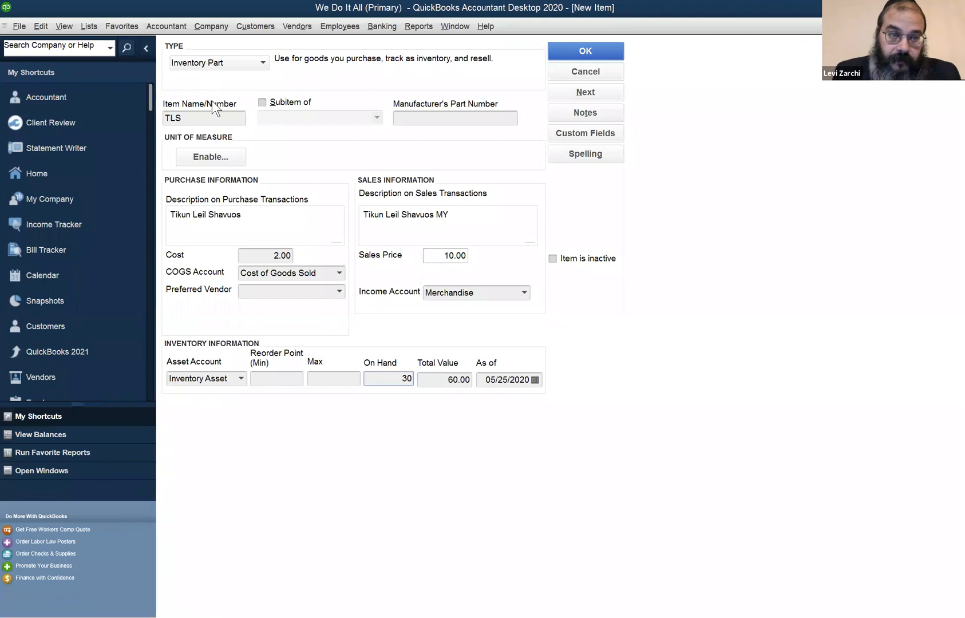
click(203, 118)
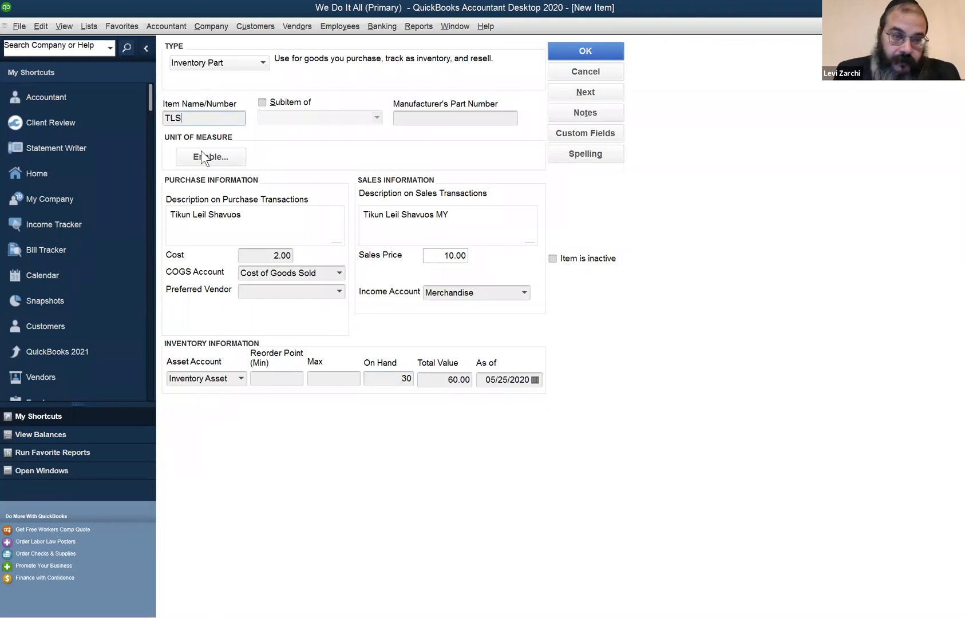
click(256, 267)
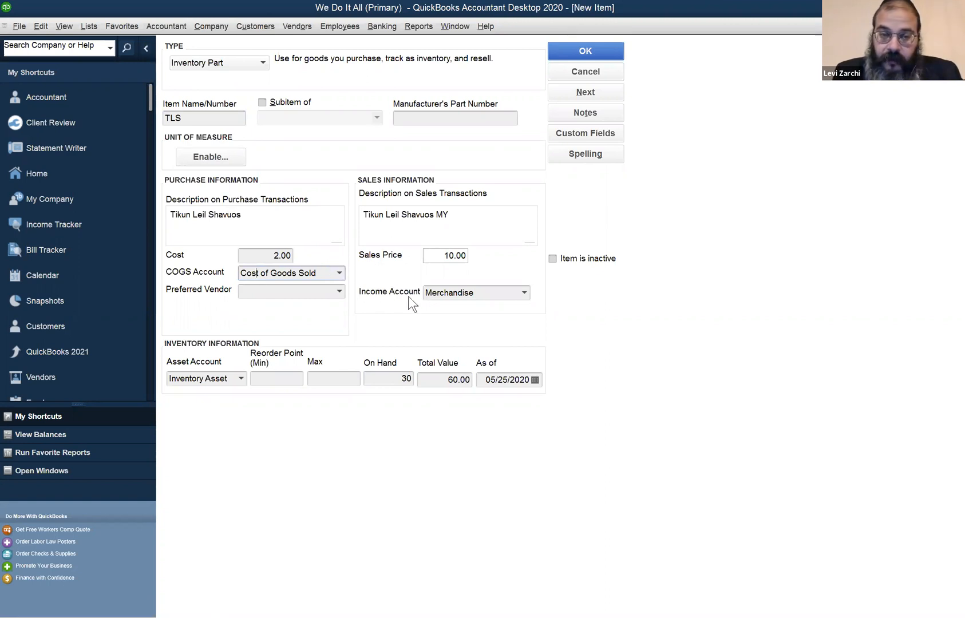
click(442, 255)
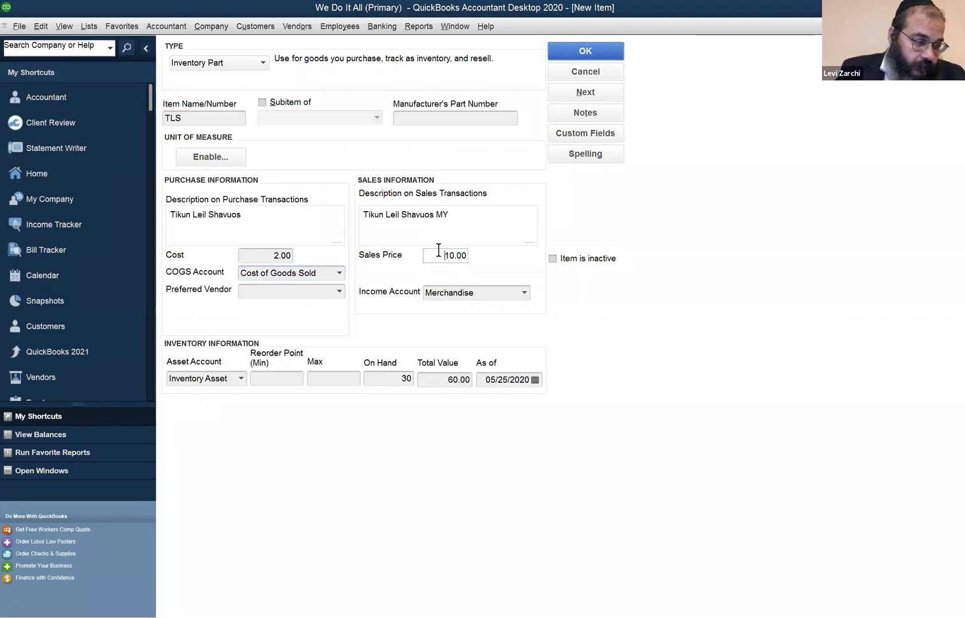
click(381, 377)
click(540, 374)
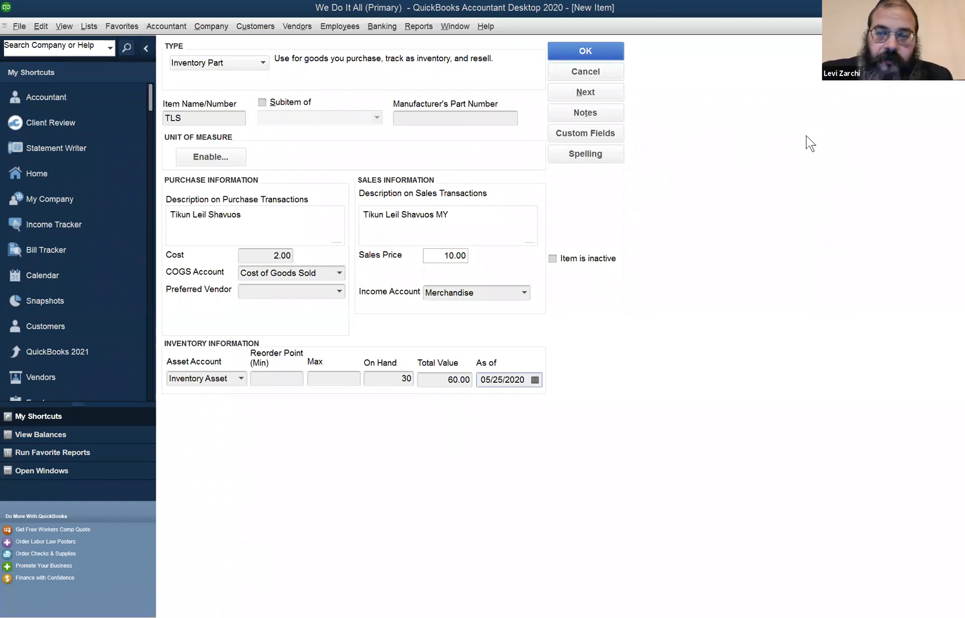
click(89, 29)
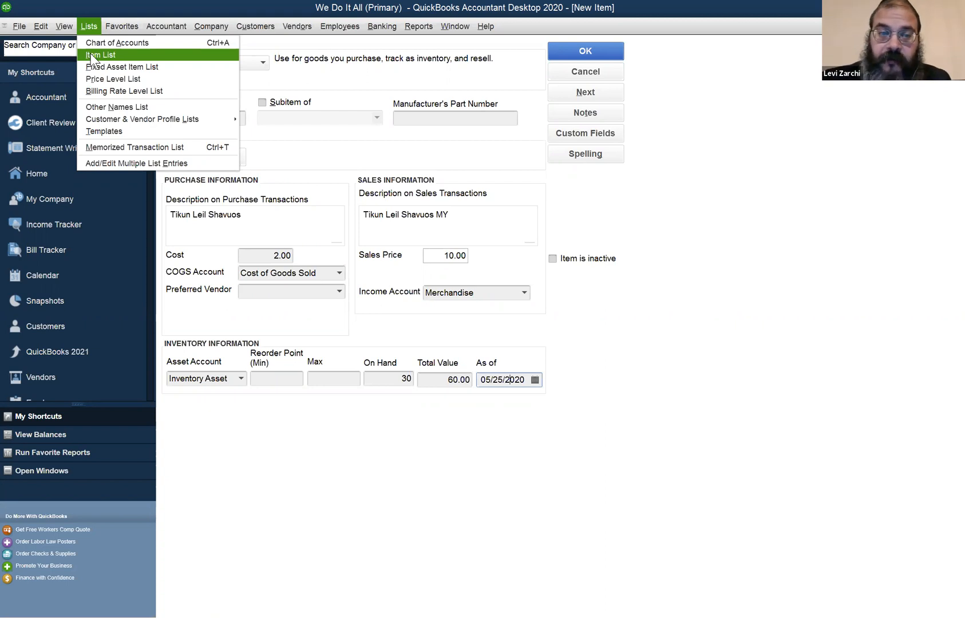
click(319, 151)
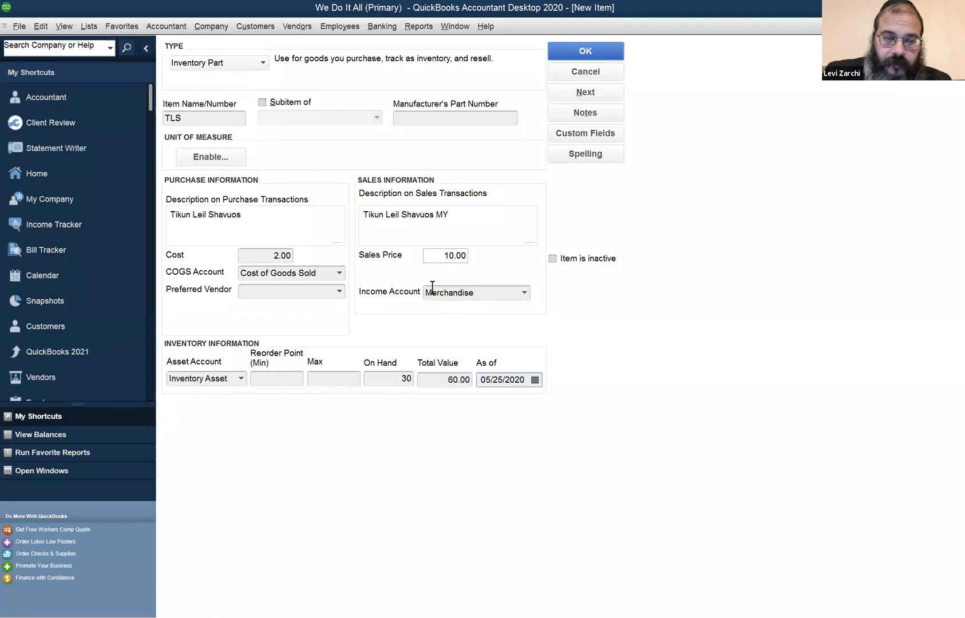
click(190, 118)
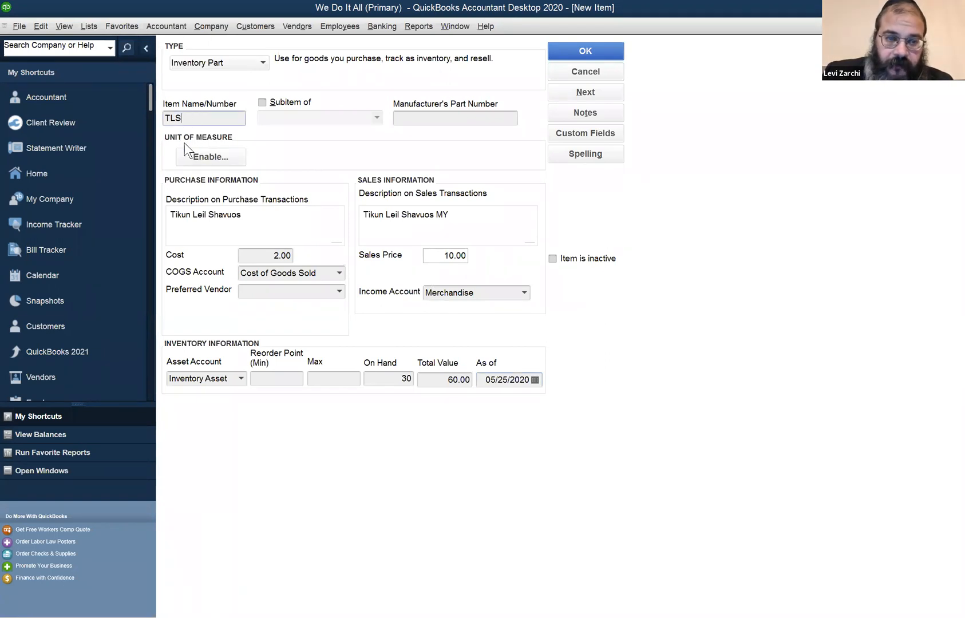
click(255, 251)
click(435, 255)
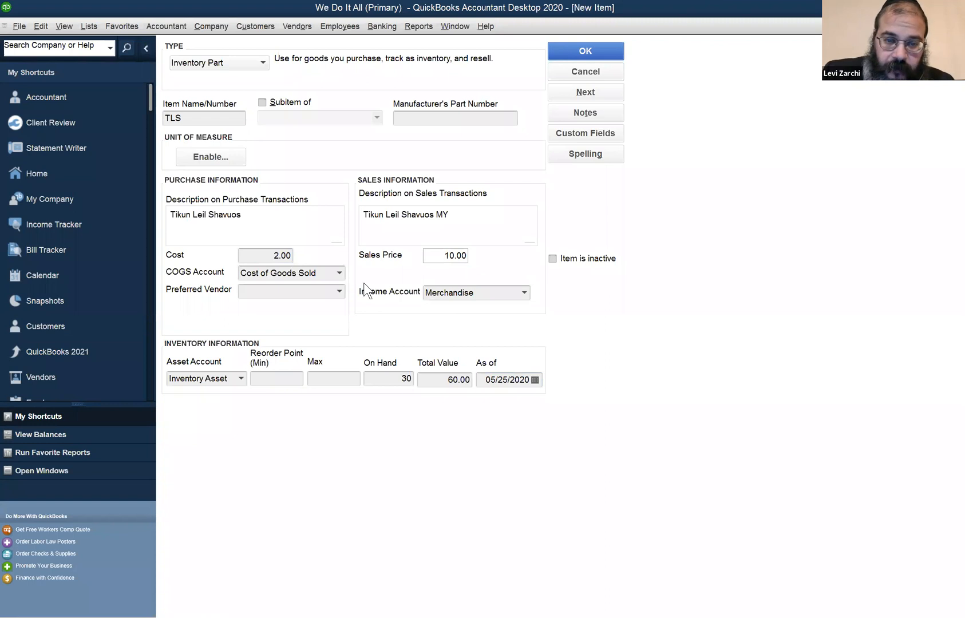
Review the TLS item's income account, on-hand quantity and total inventory value
click(487, 295)
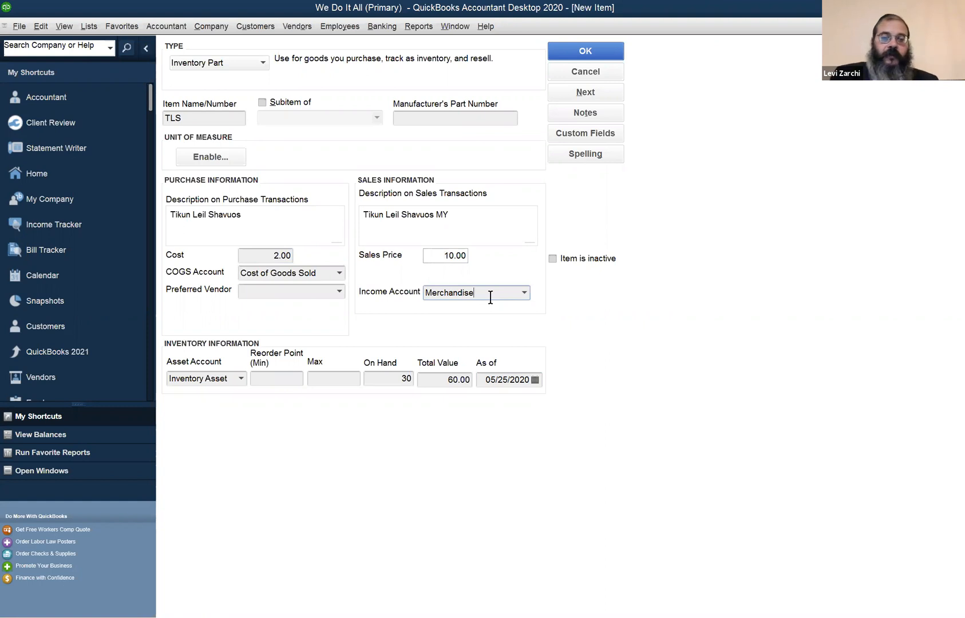
click(389, 378)
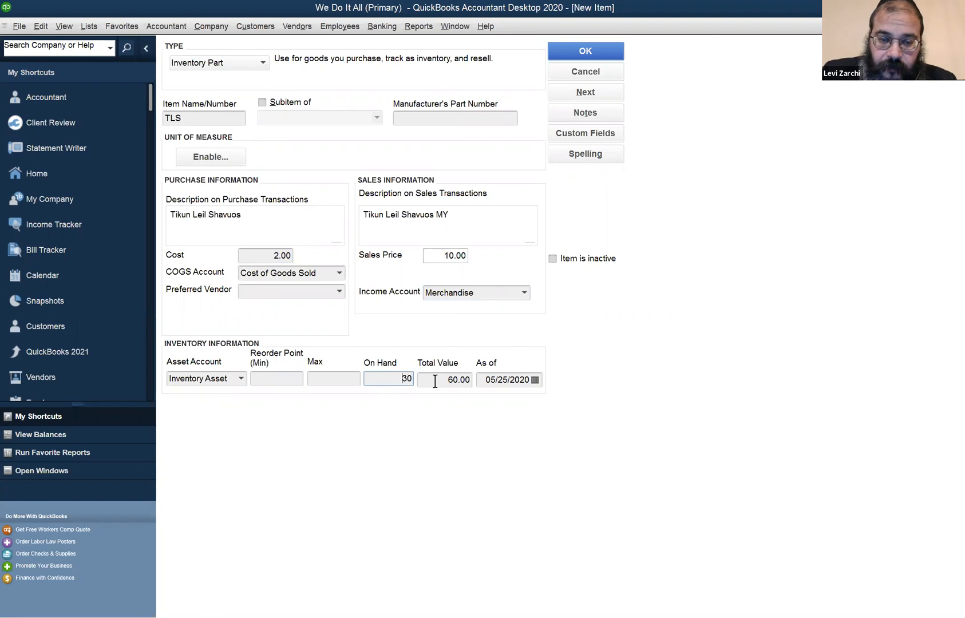
click(435, 381)
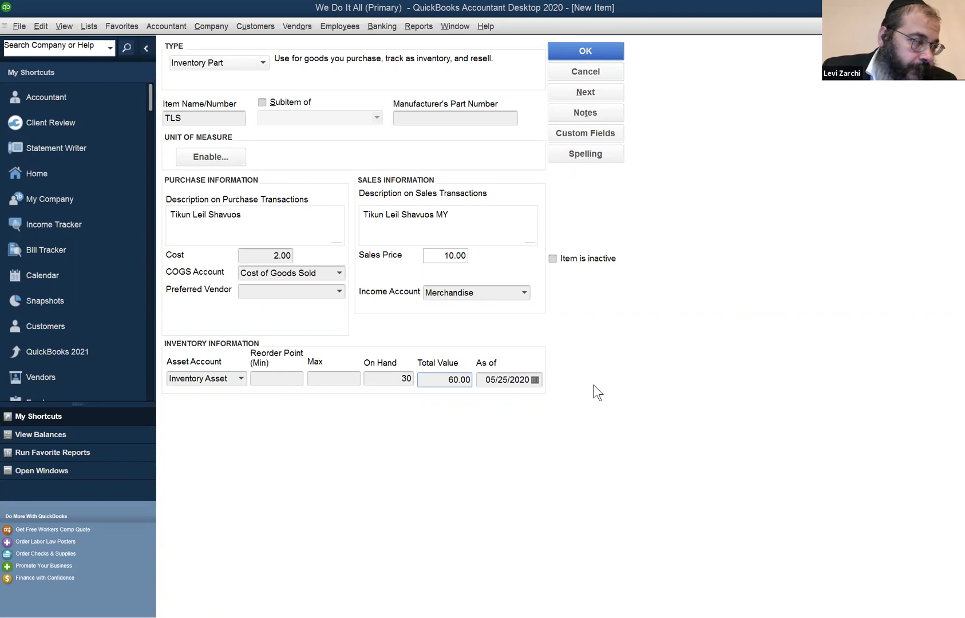
click(40, 27)
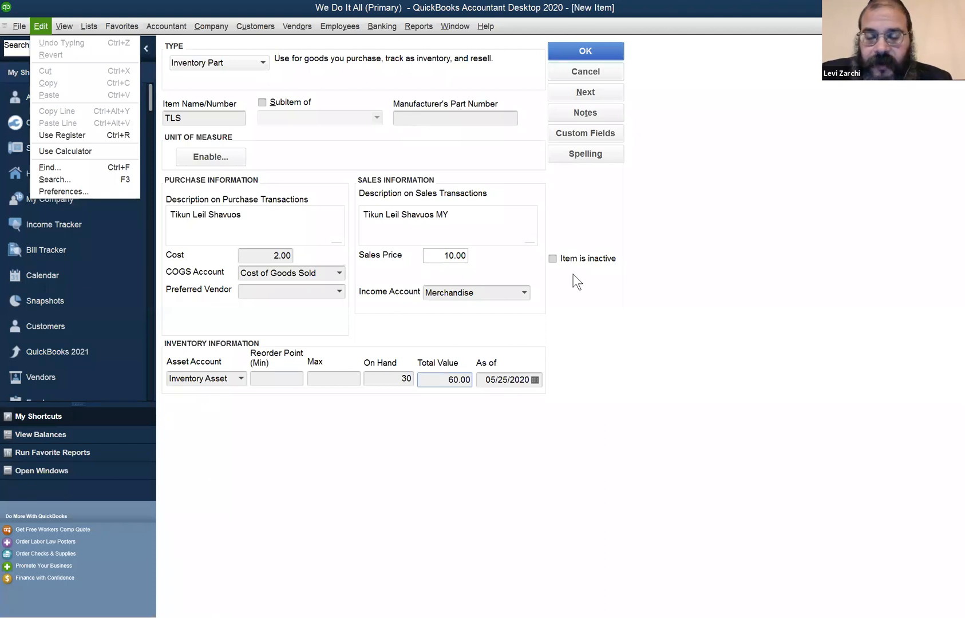
key(Escape)
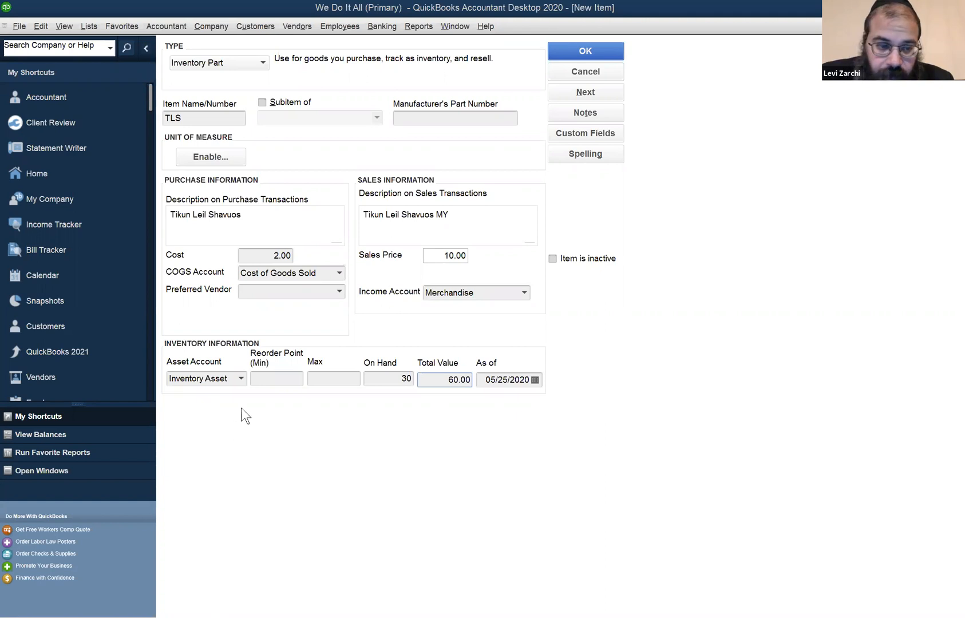
Look through the available preferred vendors without choosing one, and return to the item's name
click(340, 292)
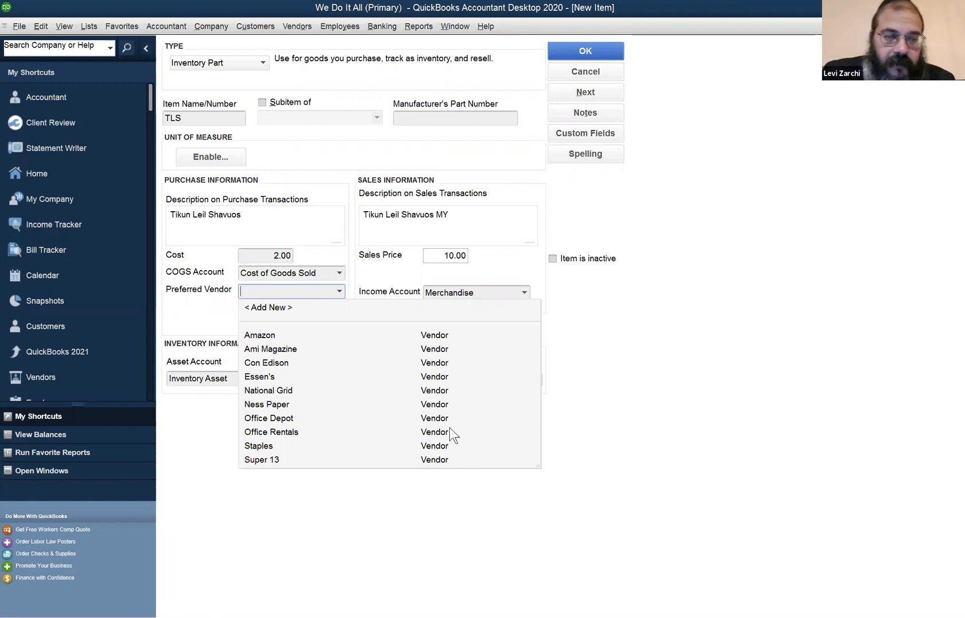
click(588, 353)
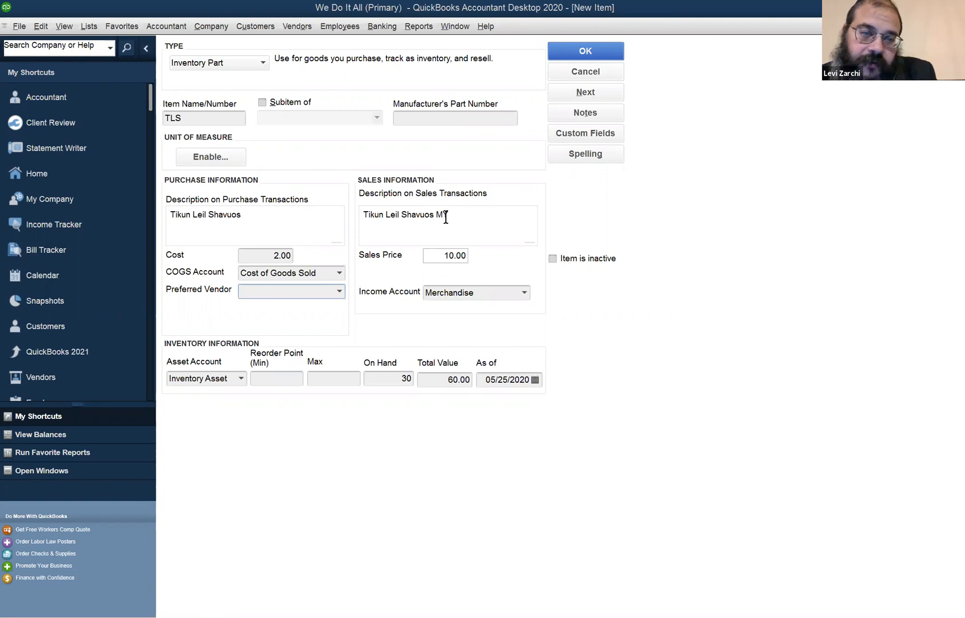
click(204, 119)
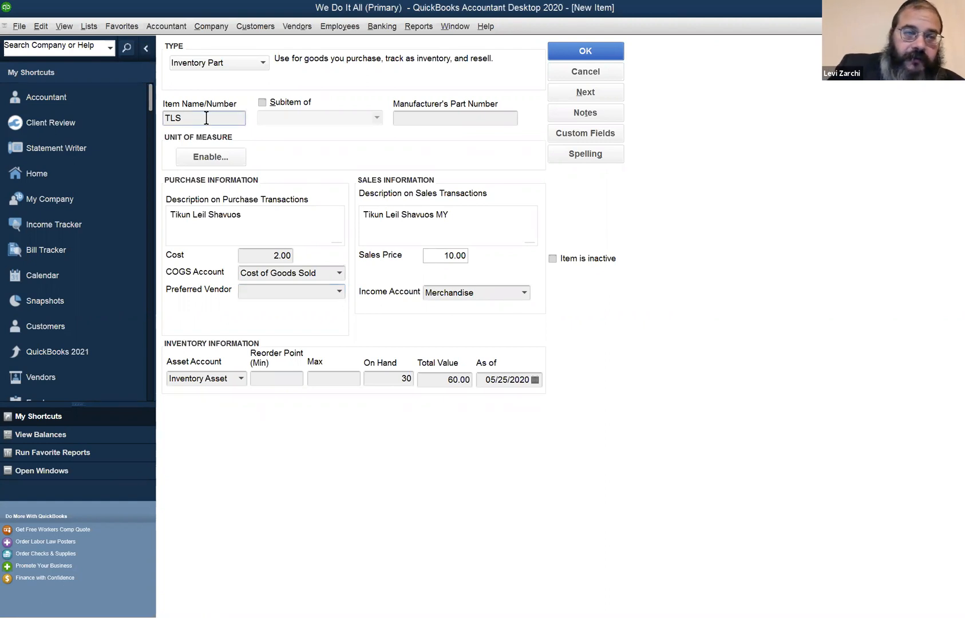
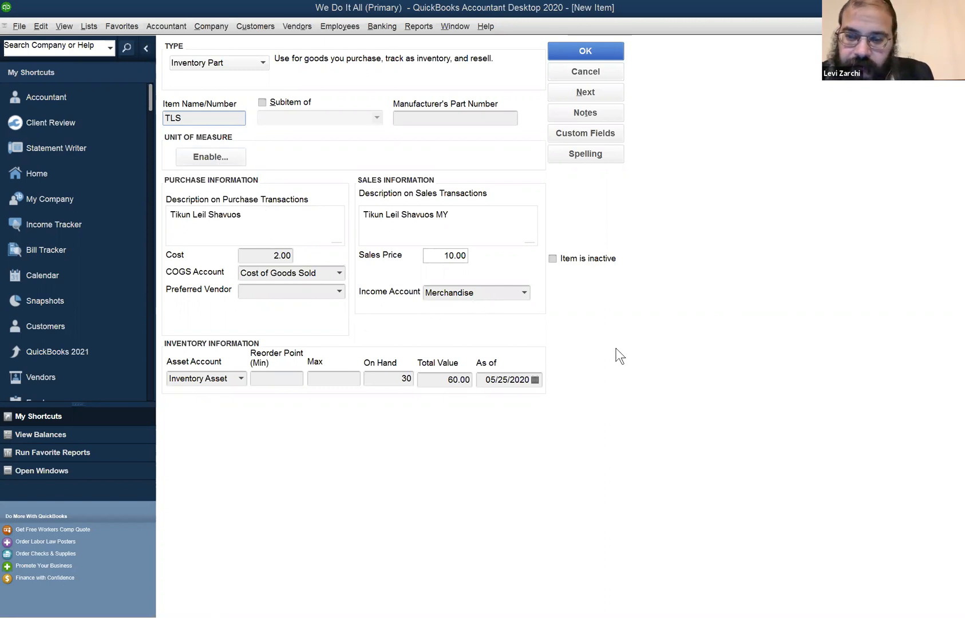
Change the ending of the item's sales description so it reads "Tikun Leil Shavuos MH"
click(450, 210)
key(BackSpace)
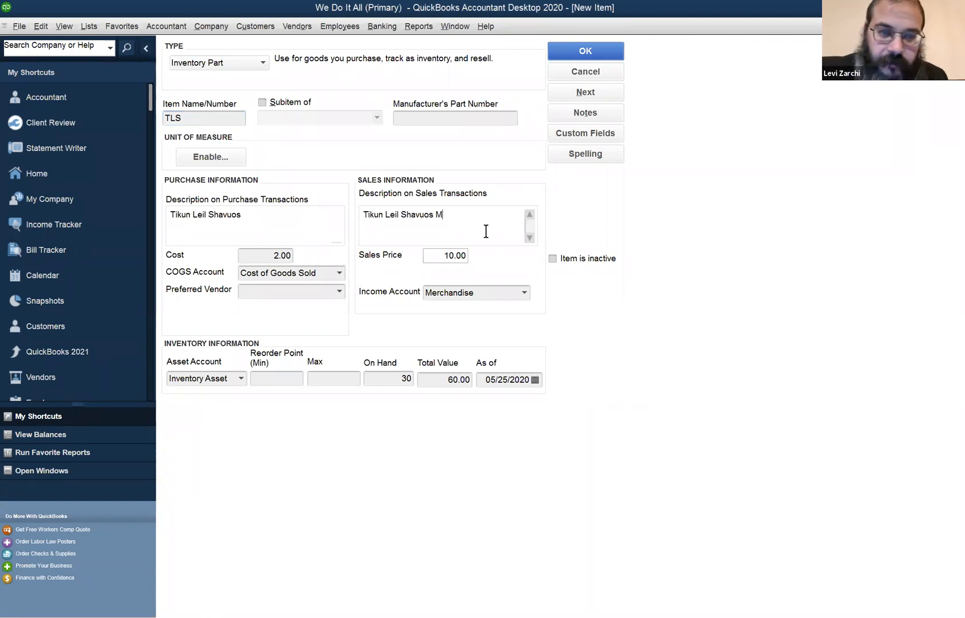
text(H)
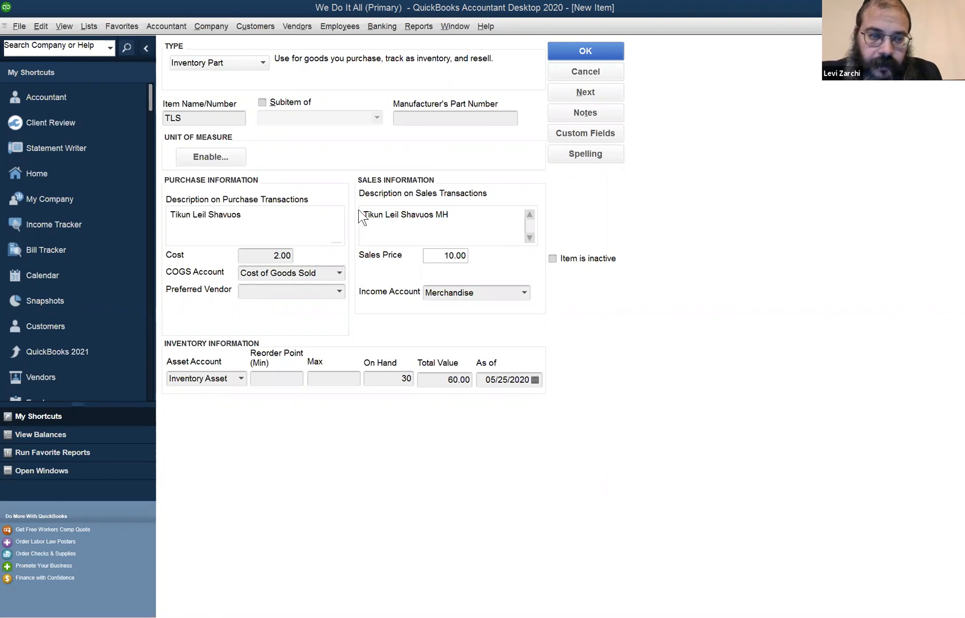
Save the new TLS inventory item, accepting its past date and leaving the spelling check without replacing any words
click(570, 48)
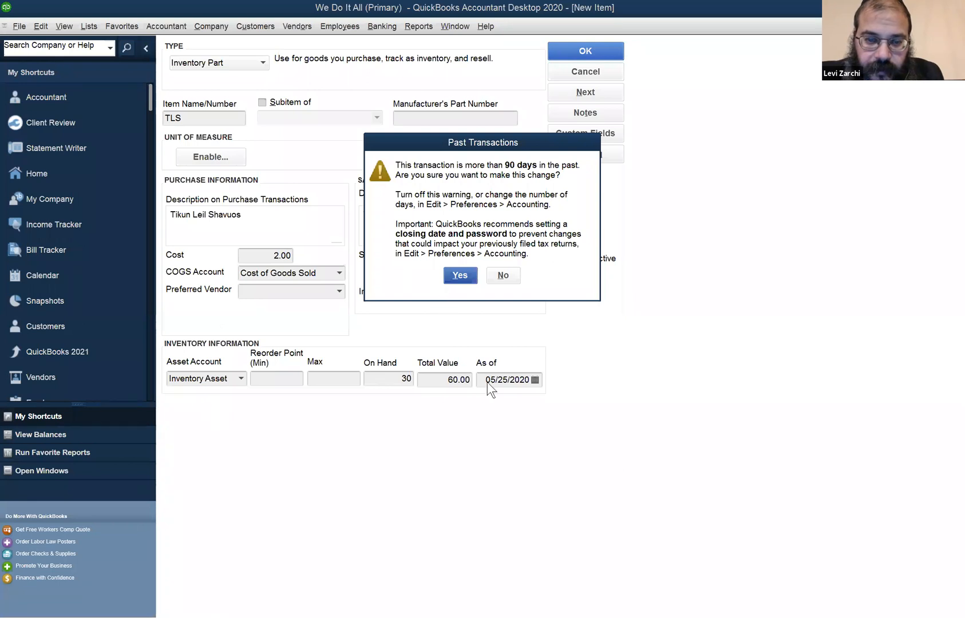
click(459, 278)
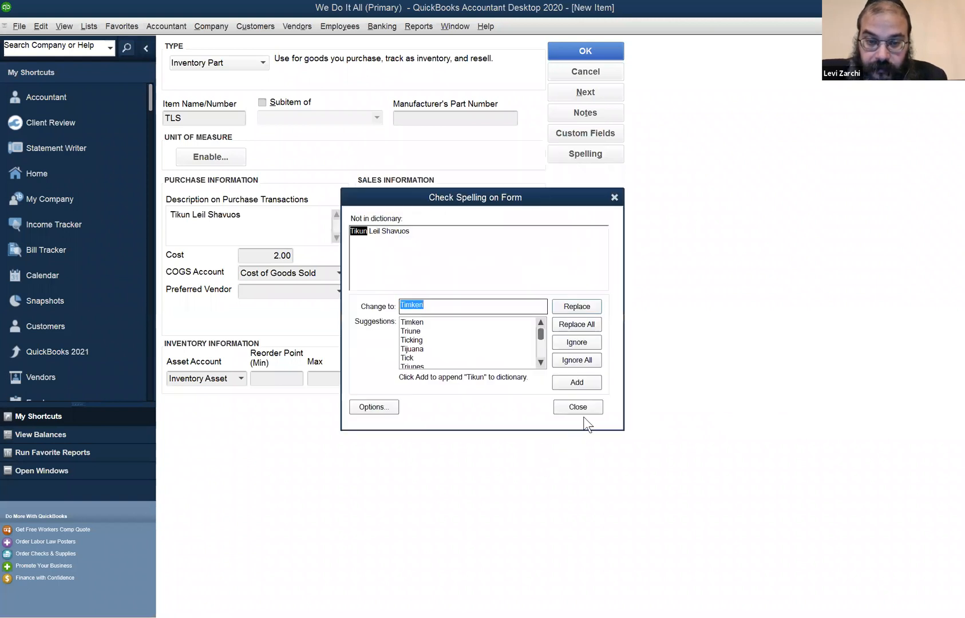
click(579, 363)
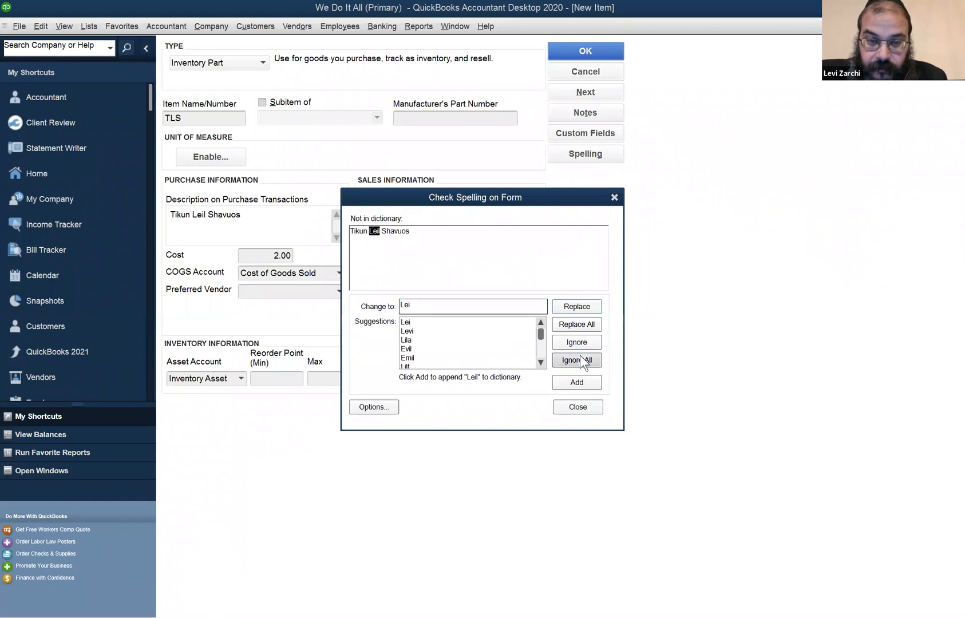
click(617, 197)
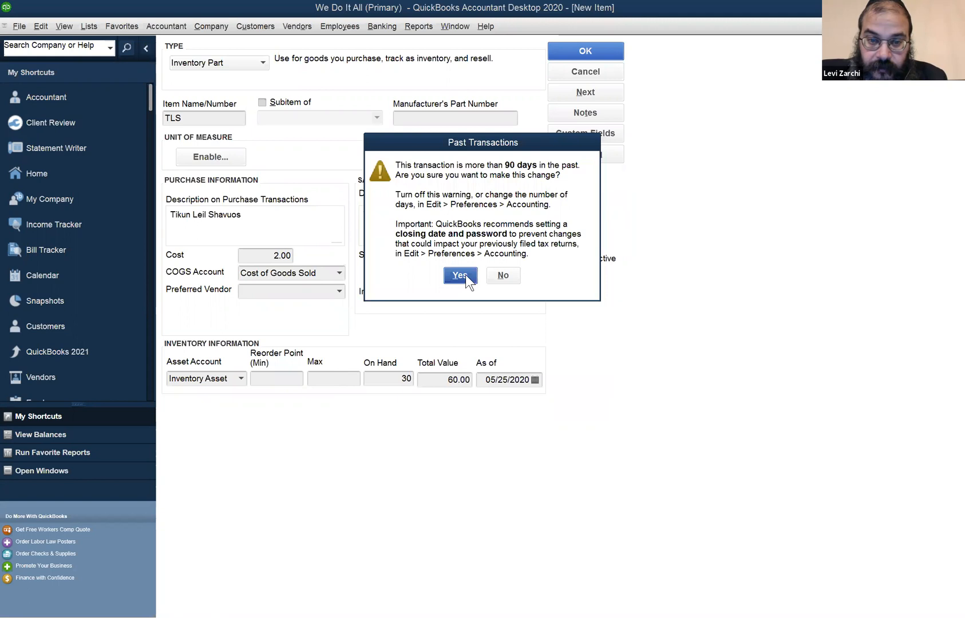
click(466, 274)
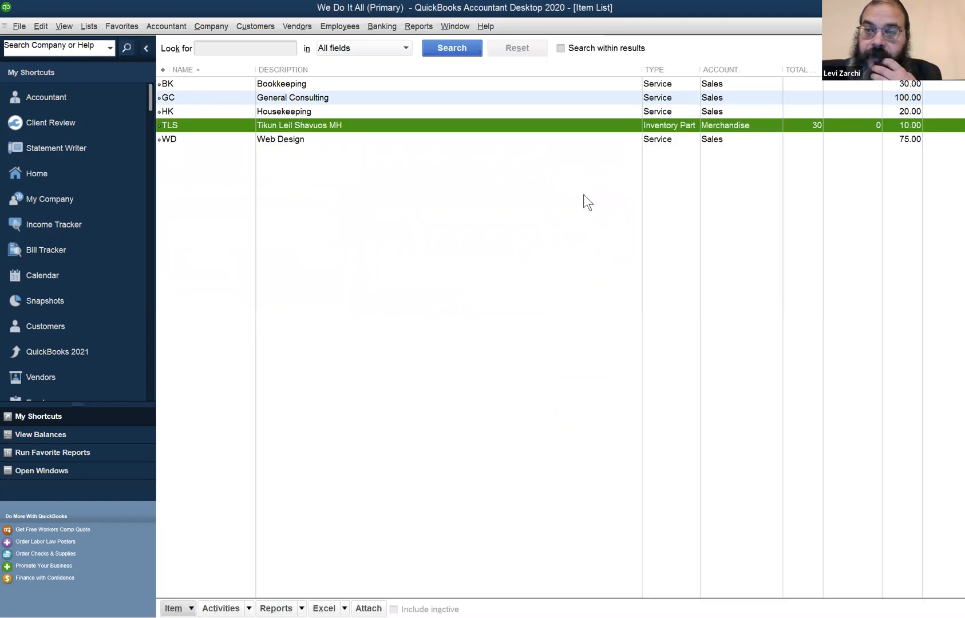
Review the TLS item's type, account, quantity and price in the Item List, widening the column before the price
click(358, 129)
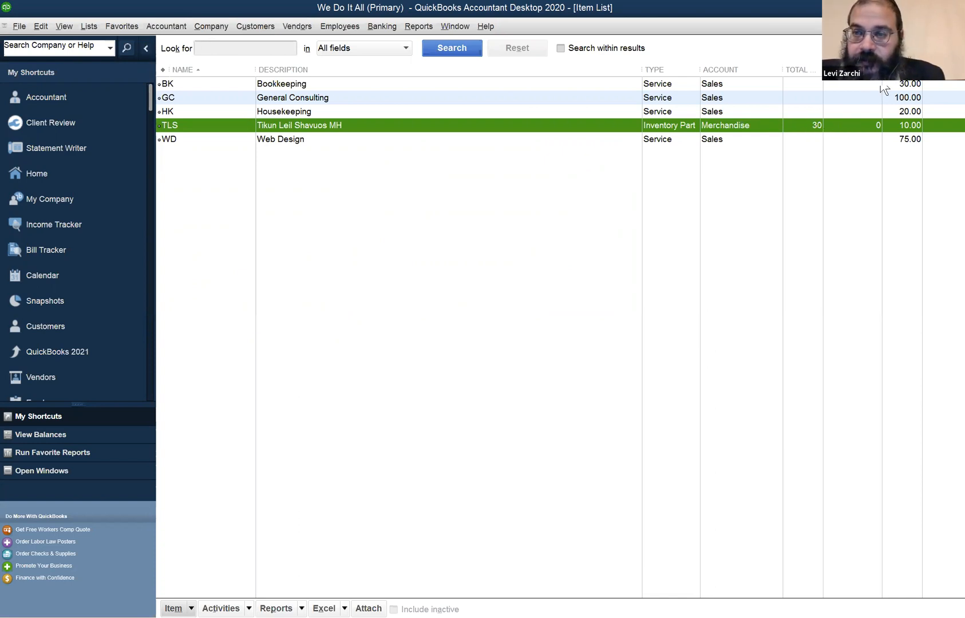
drag(882, 70, 901, 70)
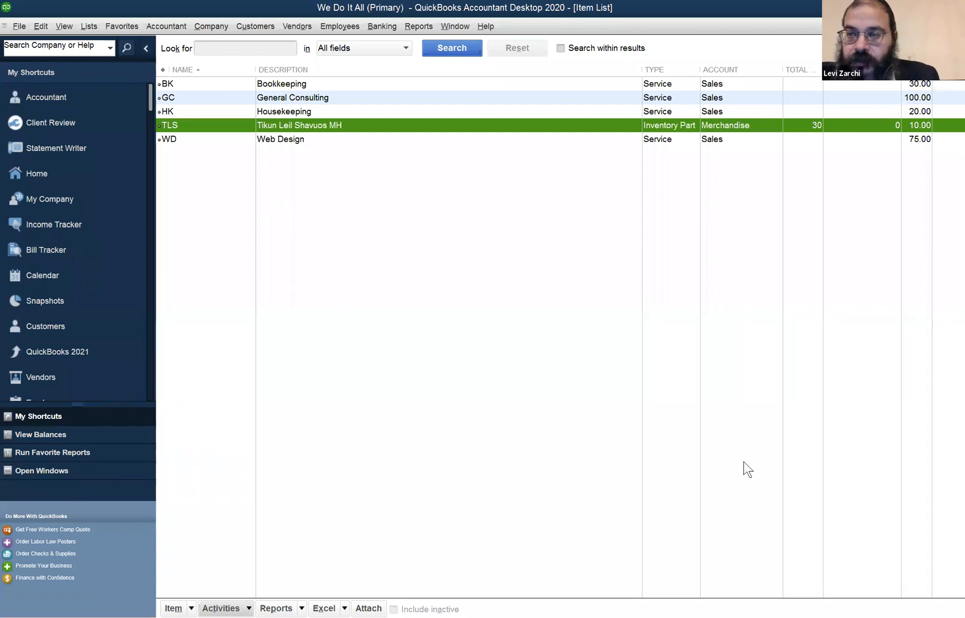
click(924, 123)
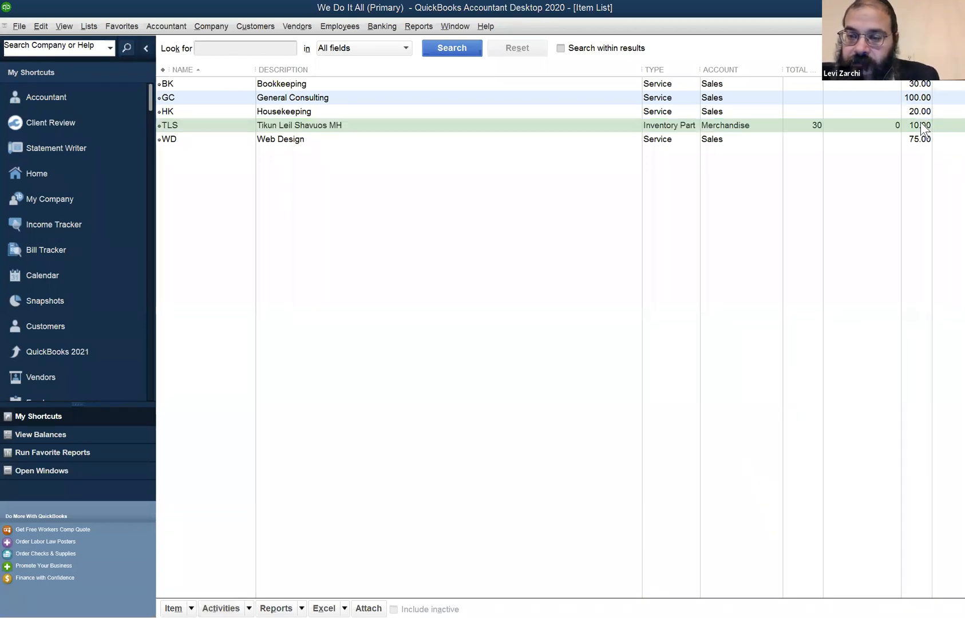
click(920, 123)
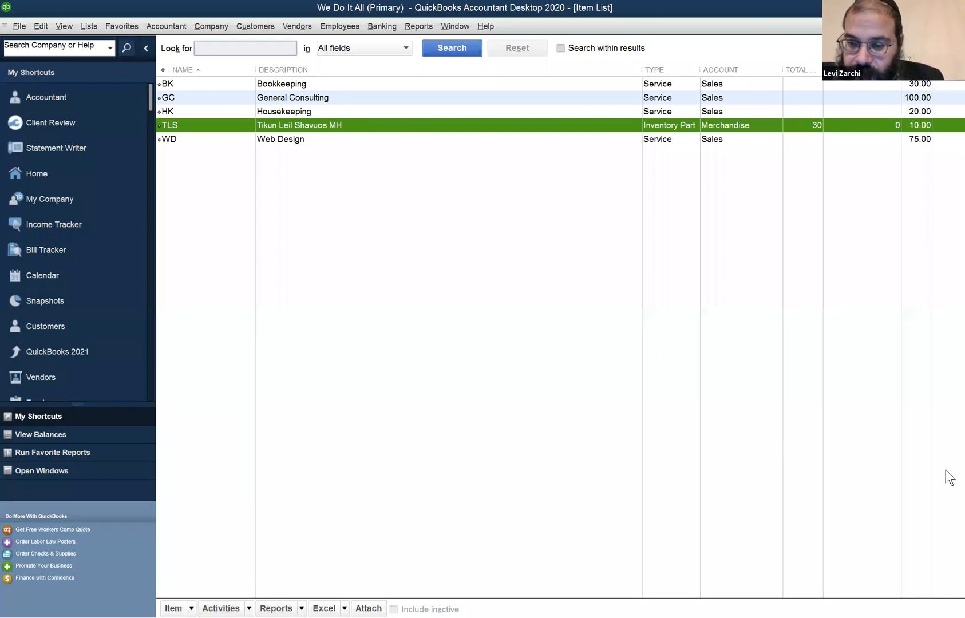
click(923, 96)
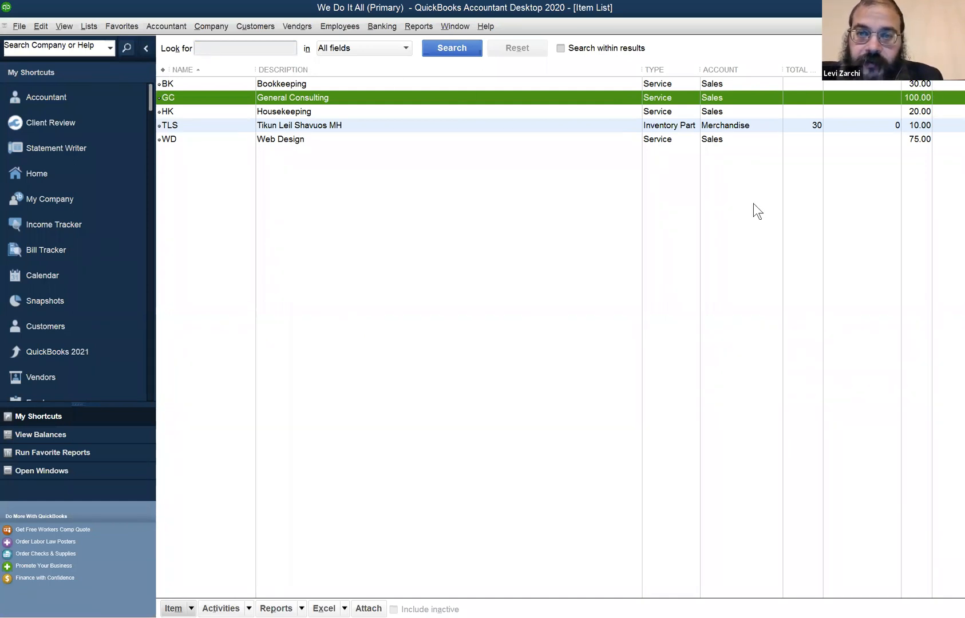
double_click(665, 121)
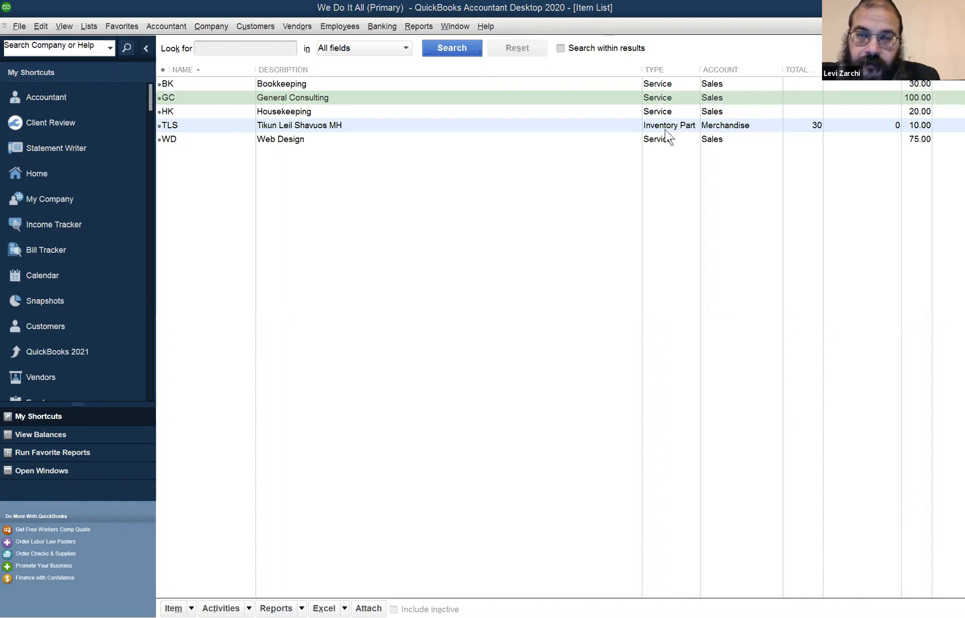
click(802, 127)
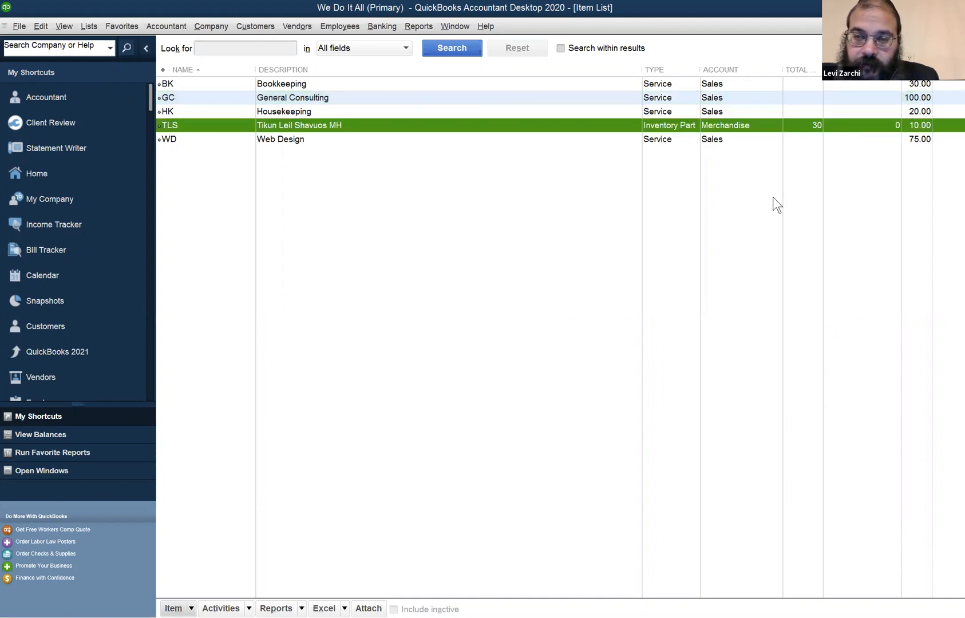
key(ctrl+i)
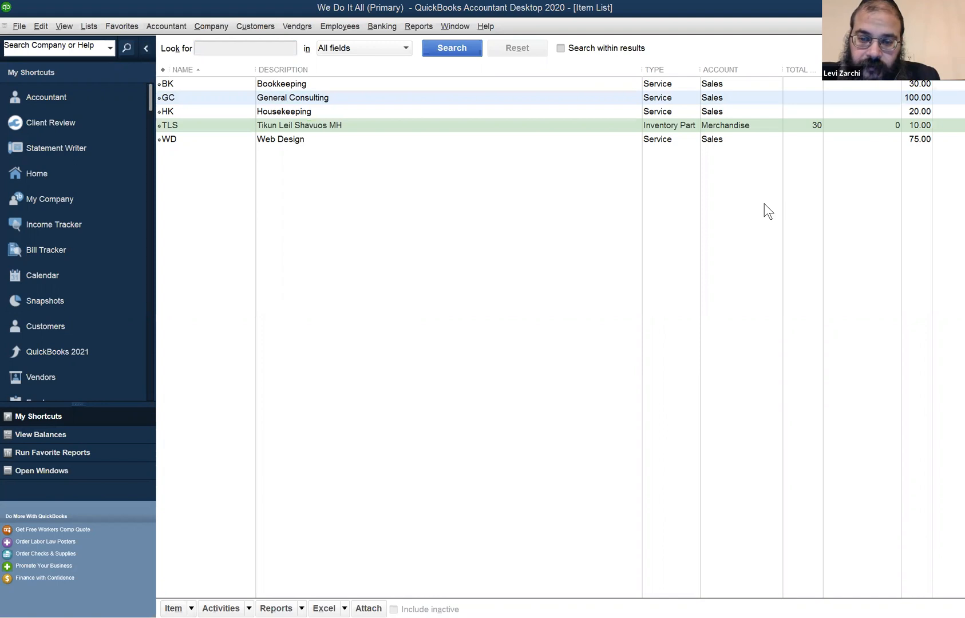
click(260, 26)
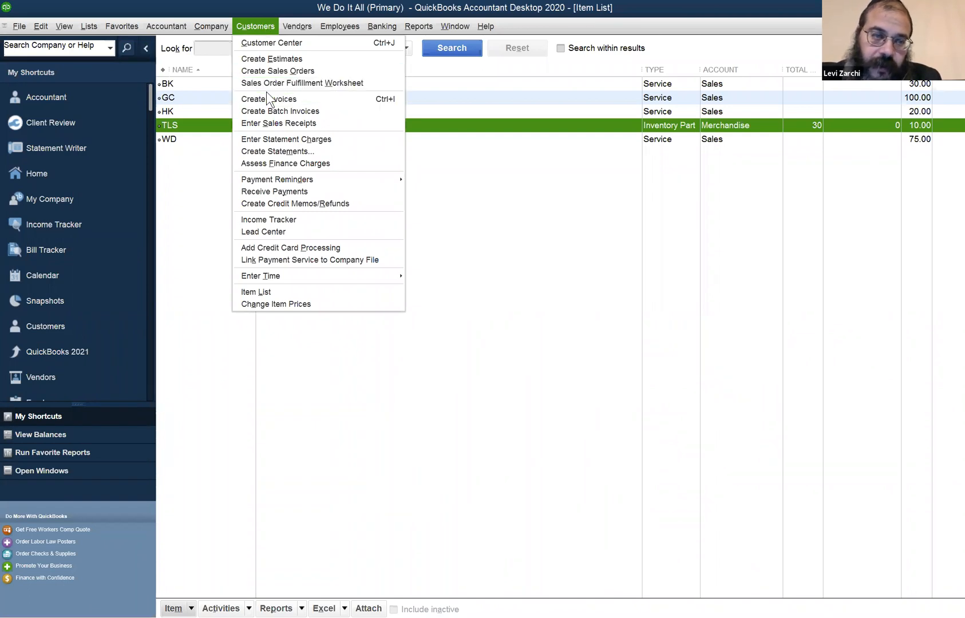
click(787, 47)
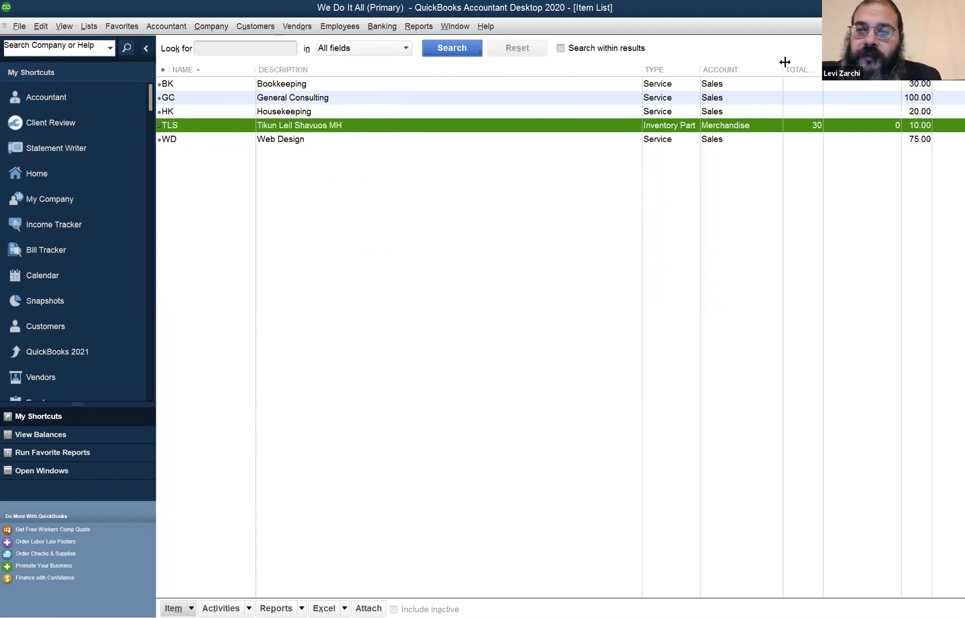
key(ctrl+i)
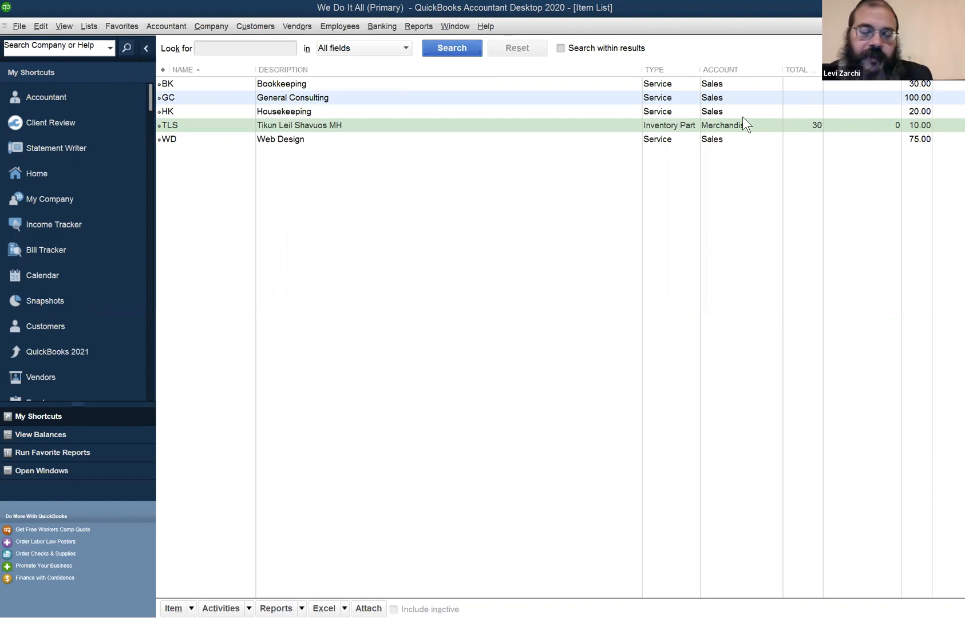
Start a new sales receipt and select the existing customer whose name carries the title Rabbi
click(239, 23)
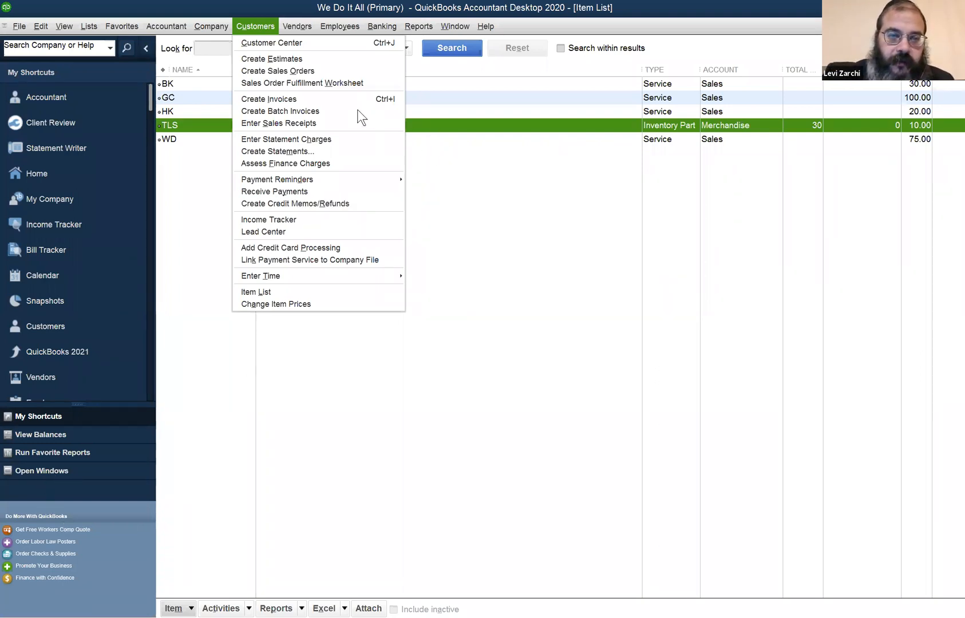
click(337, 123)
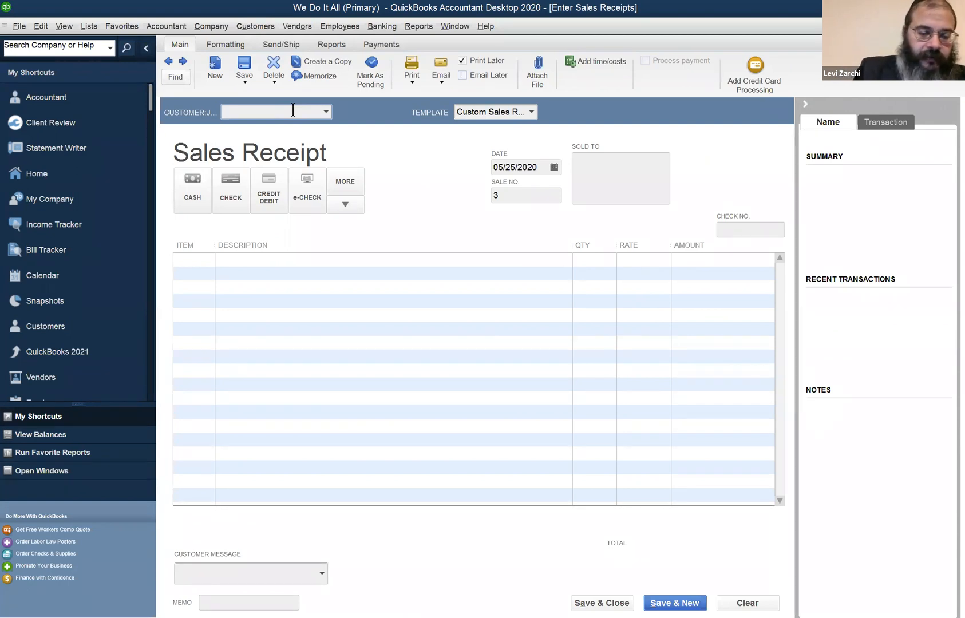
text(r)
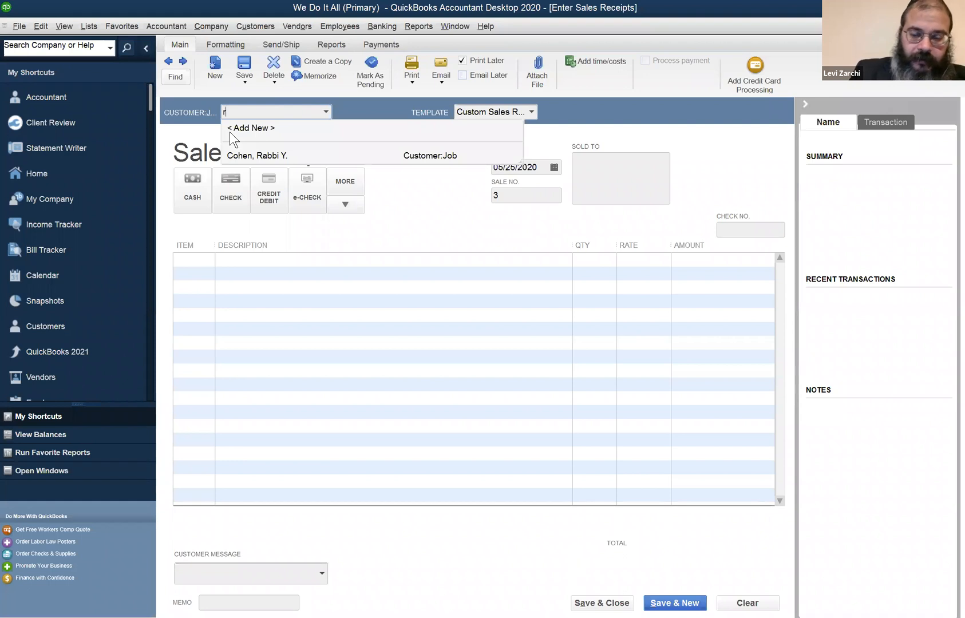
key(Down)
key(Tab)
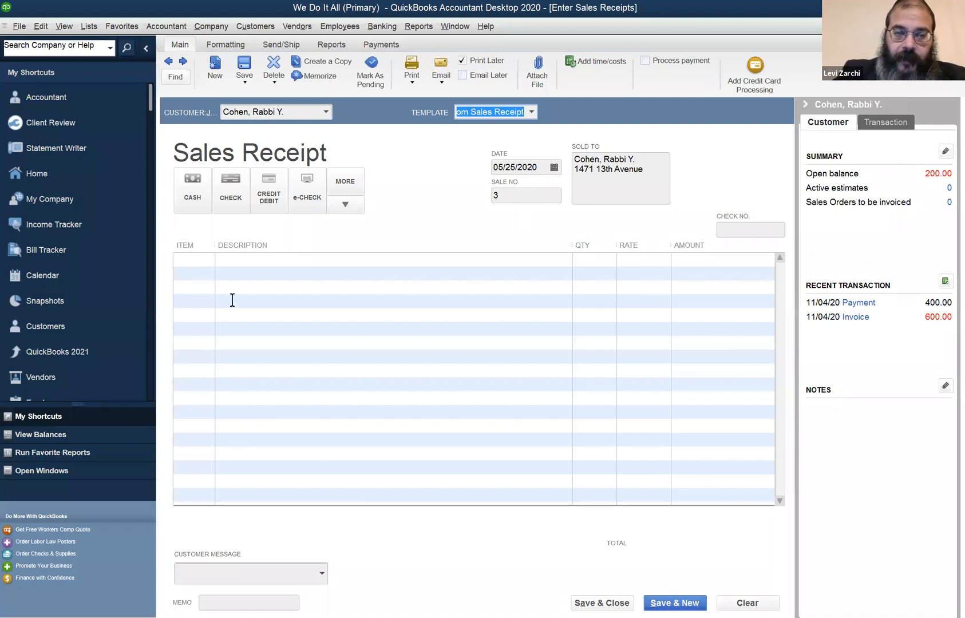
Add the TLS item to the sales receipt's first line and check its current availability
click(200, 260)
text(TLS)
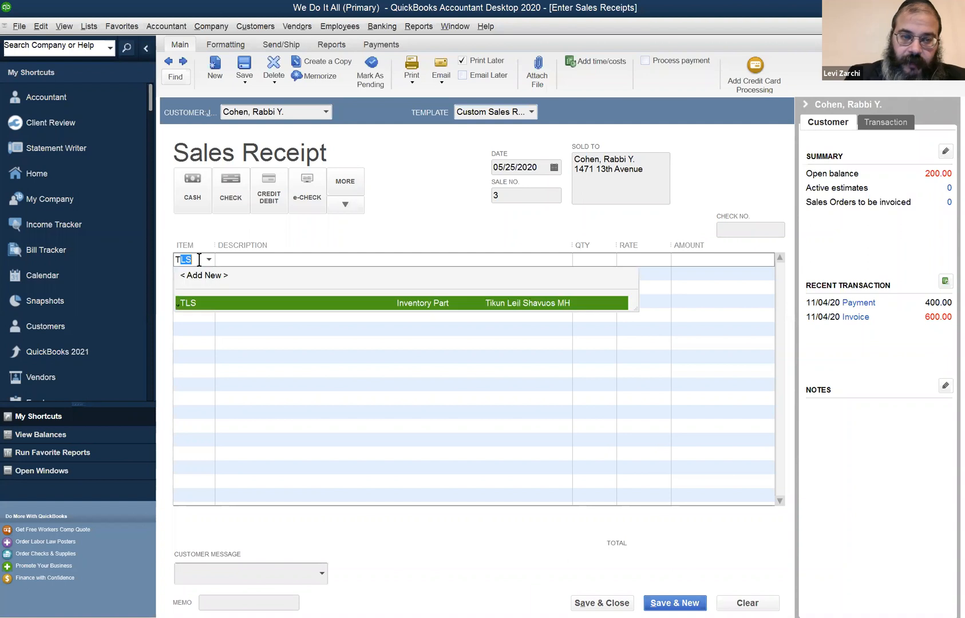
key(Tab)
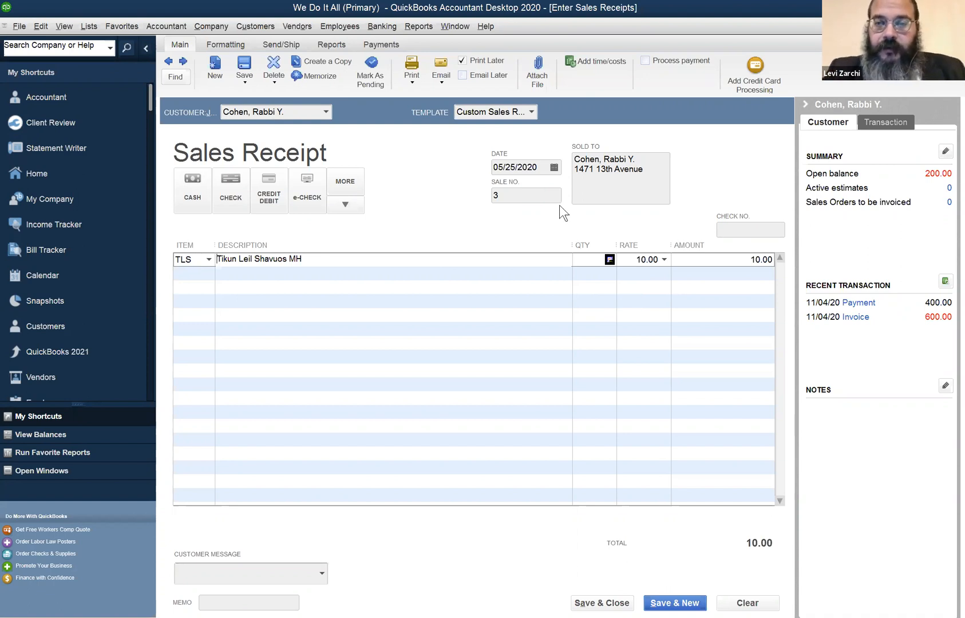
click(612, 260)
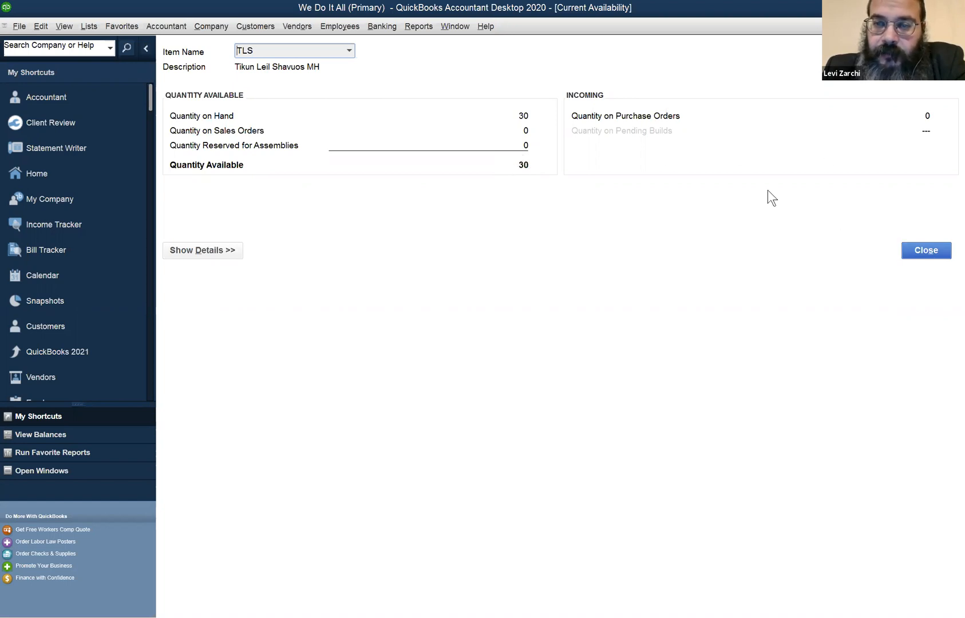
click(938, 257)
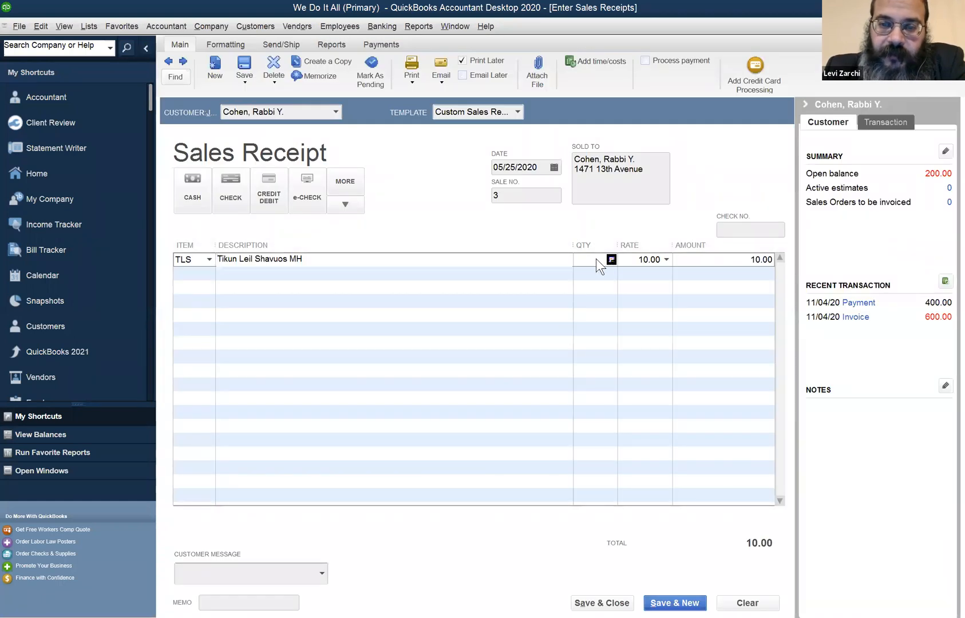
Set the TLS line's quantity to 10 and try to save and close the receipt, declining the past-dated change
text(1)
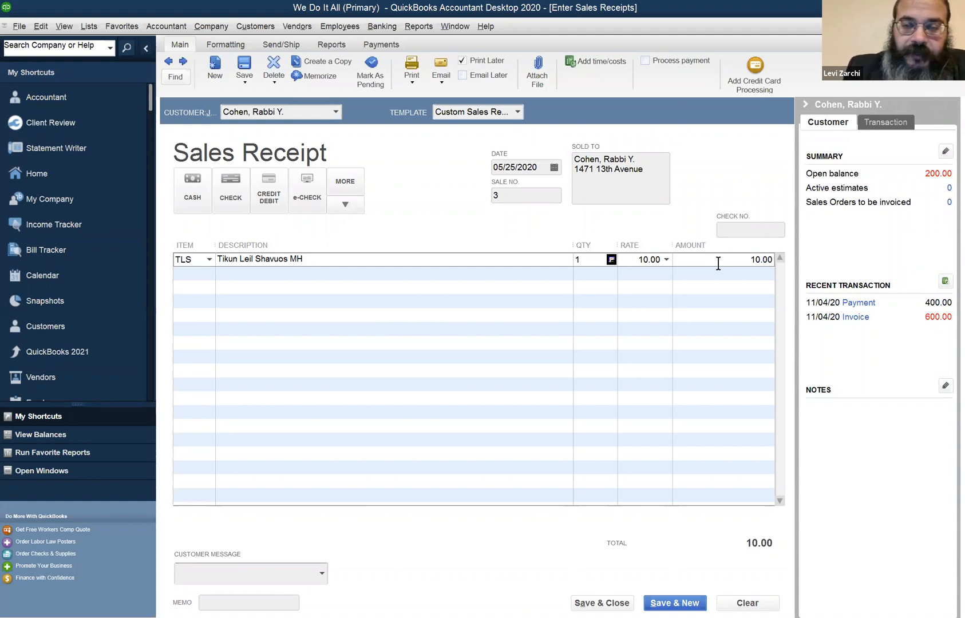
text(0)
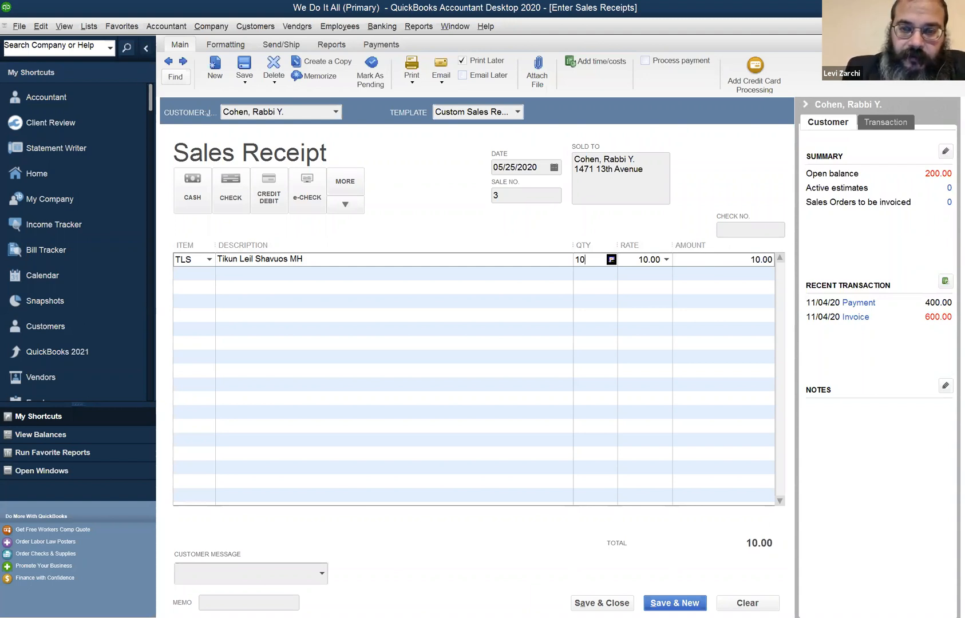
key(Tab)
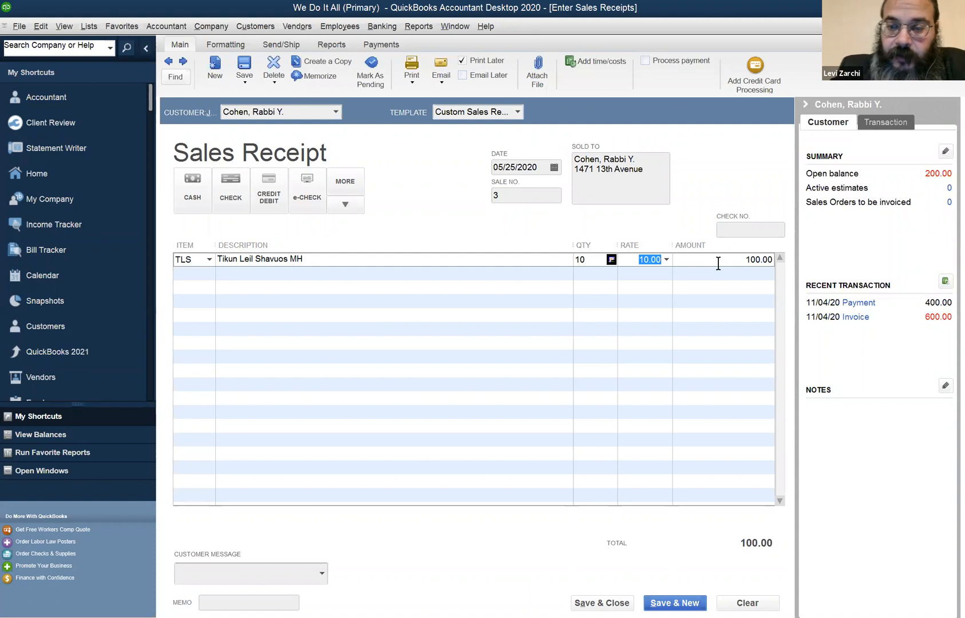
key(Tab)
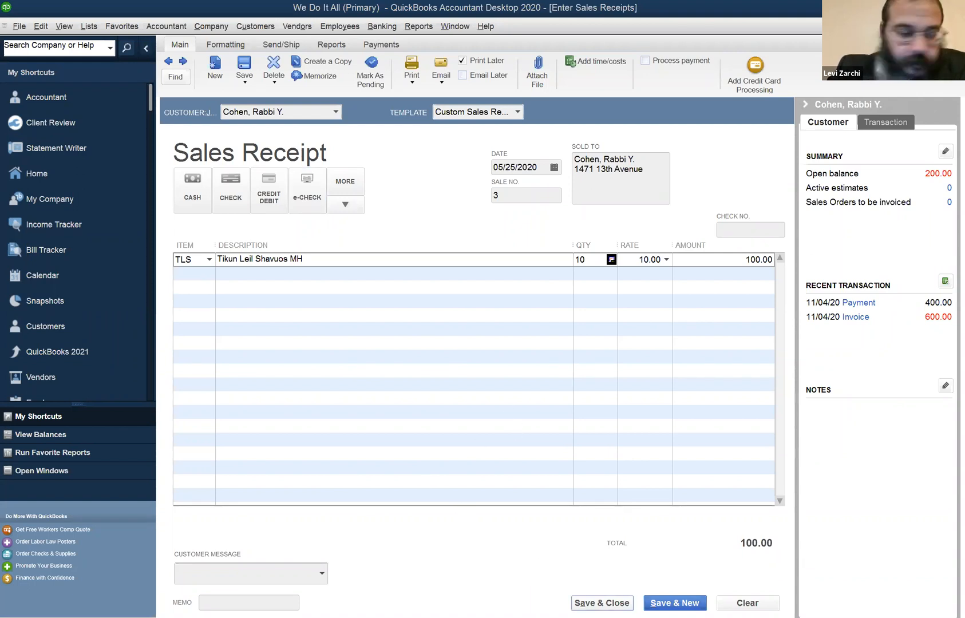
click(602, 602)
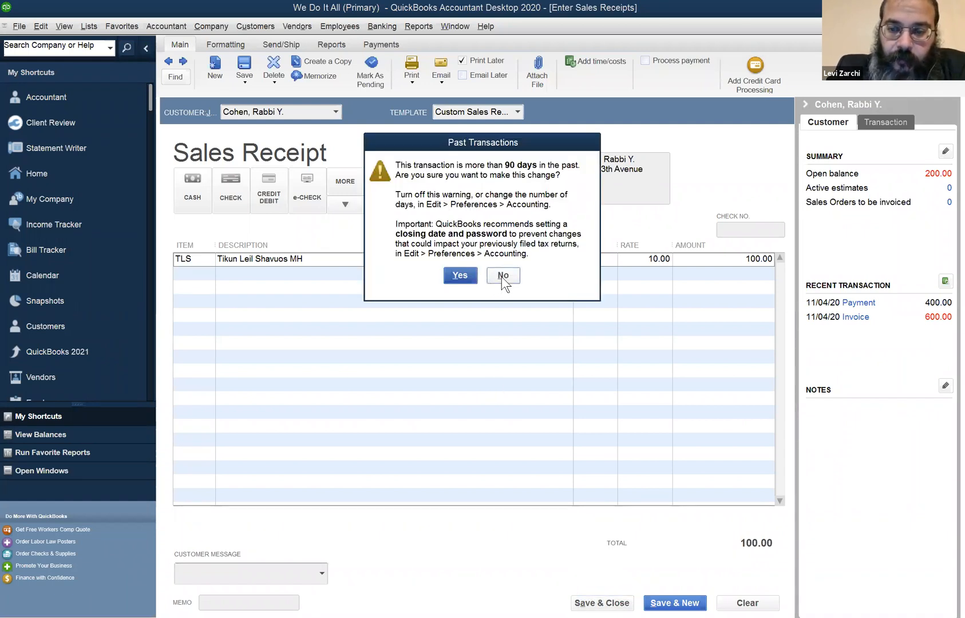
click(503, 276)
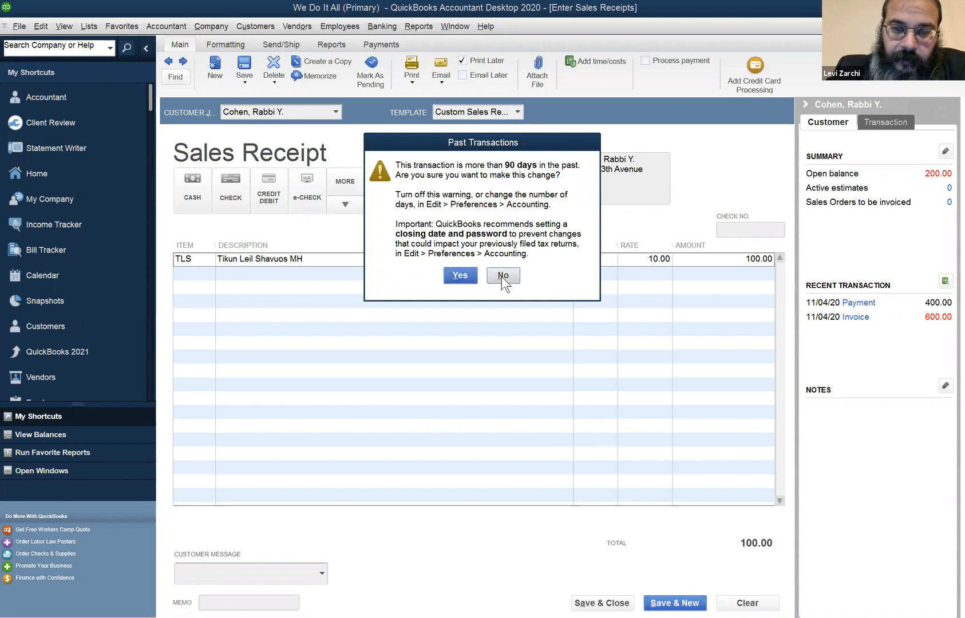
Examine the date warning settings in the company-wide Accounting preferences and leave them without saving
click(42, 29)
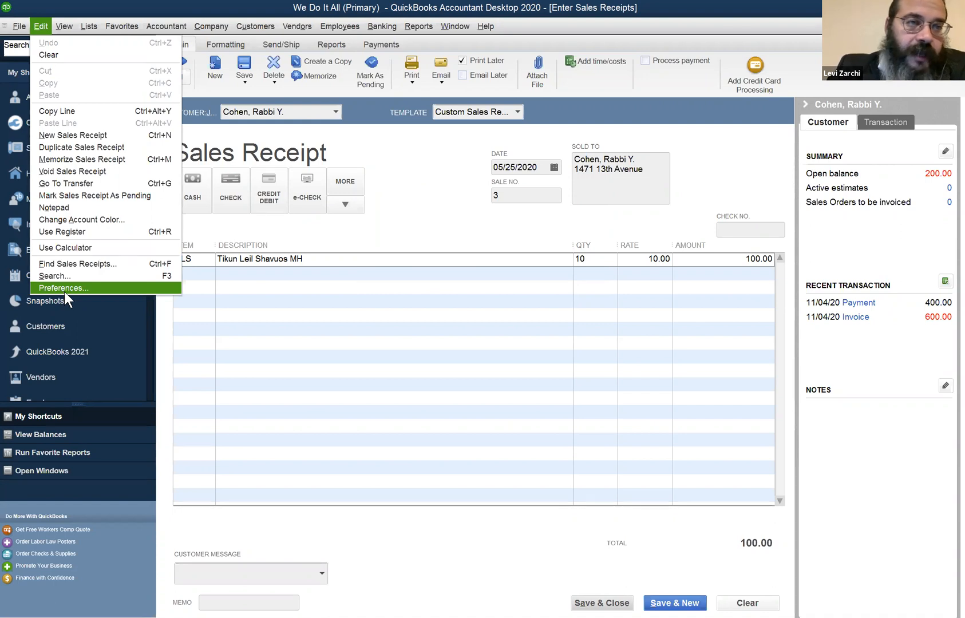
click(87, 287)
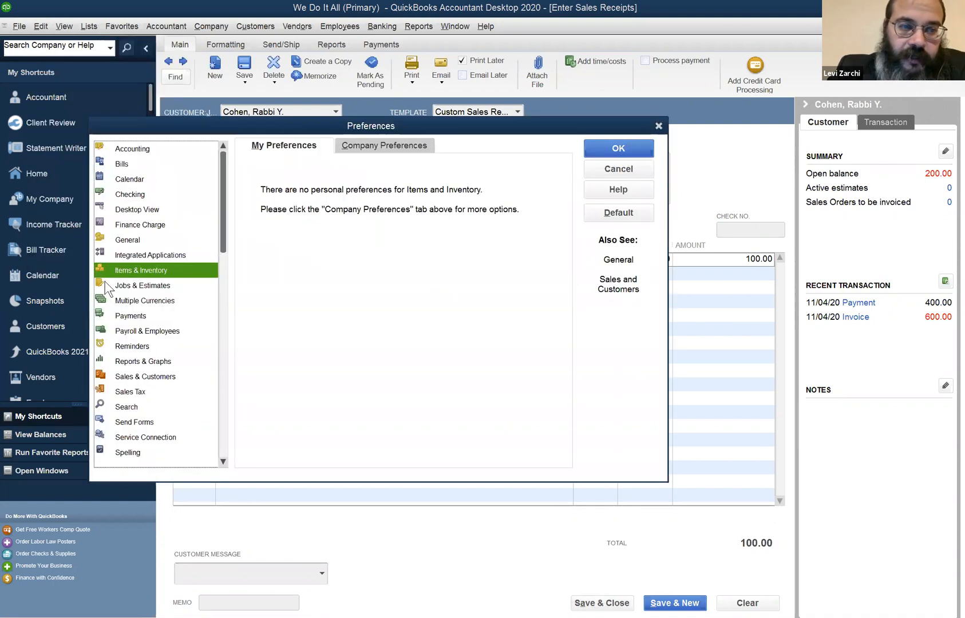
click(142, 150)
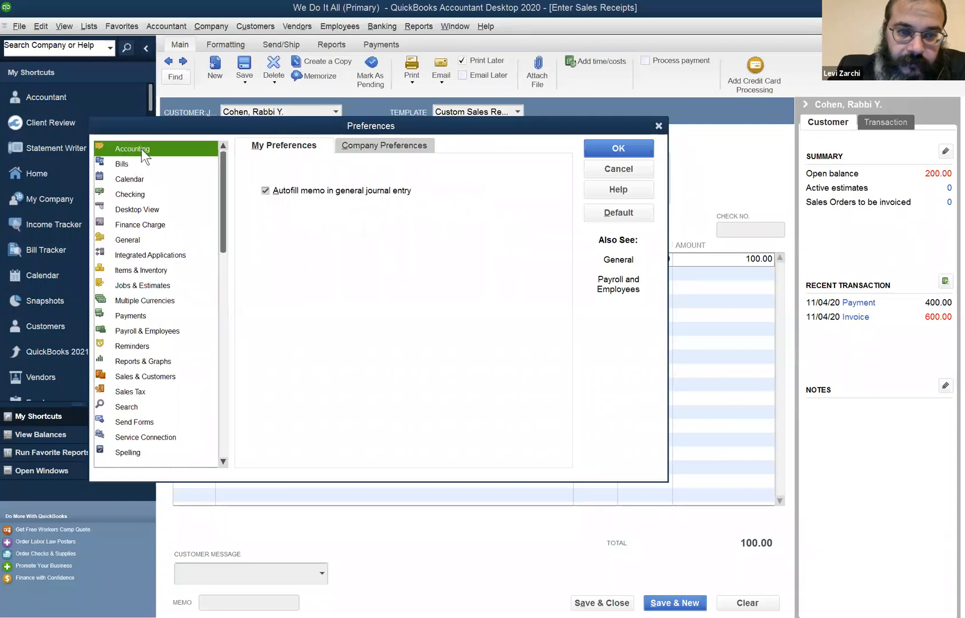
click(408, 145)
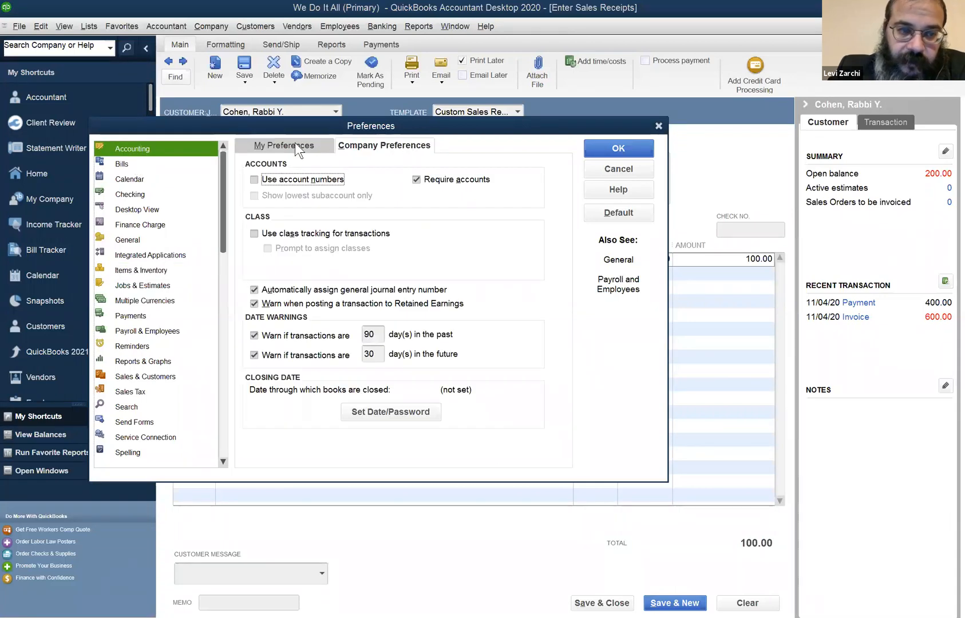
click(162, 148)
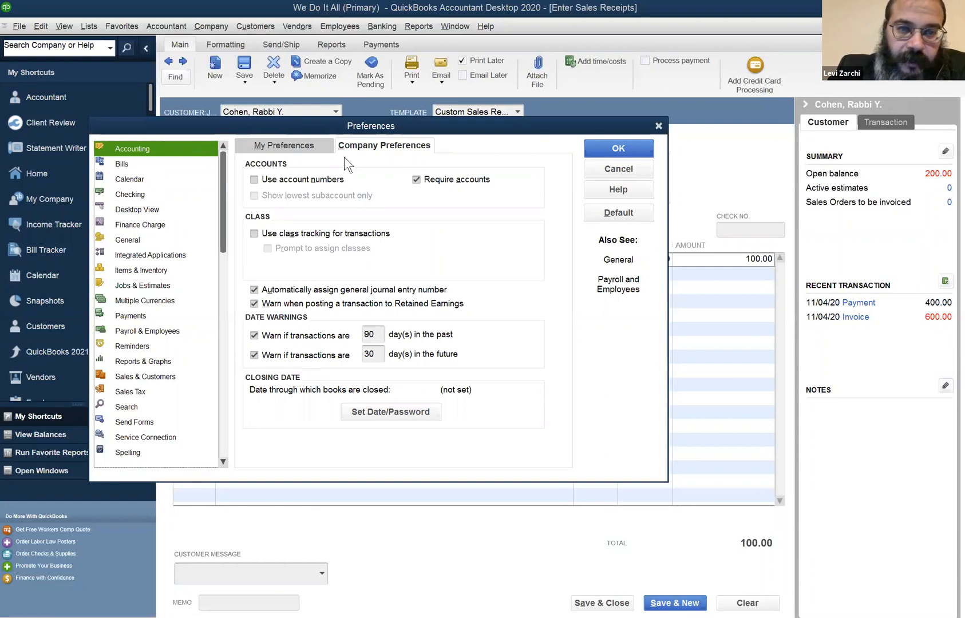
click(599, 170)
Turn off the company-wide Accounting date warnings for both past and future transactions and save the preferences
click(43, 27)
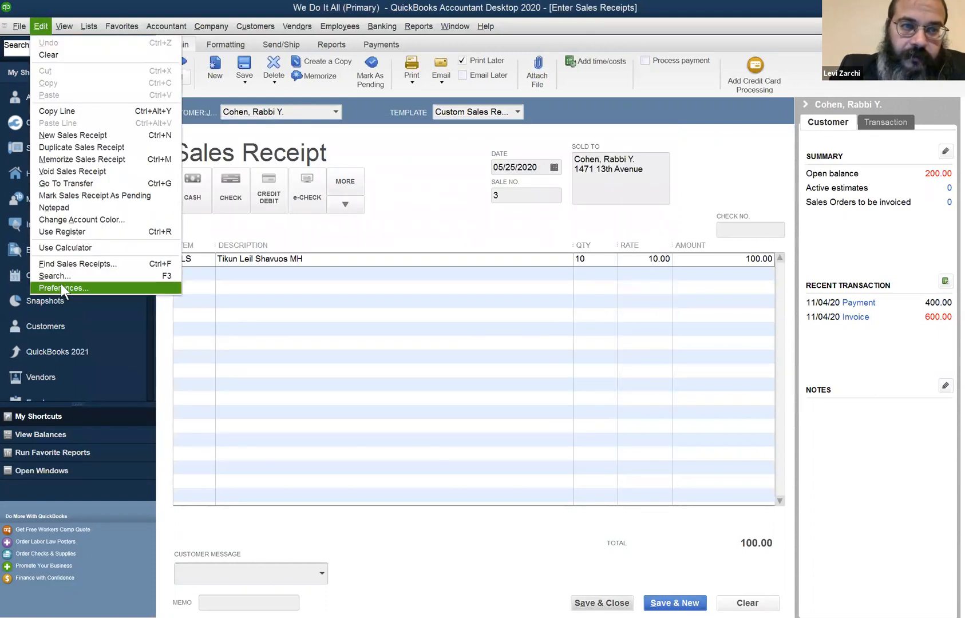
click(60, 286)
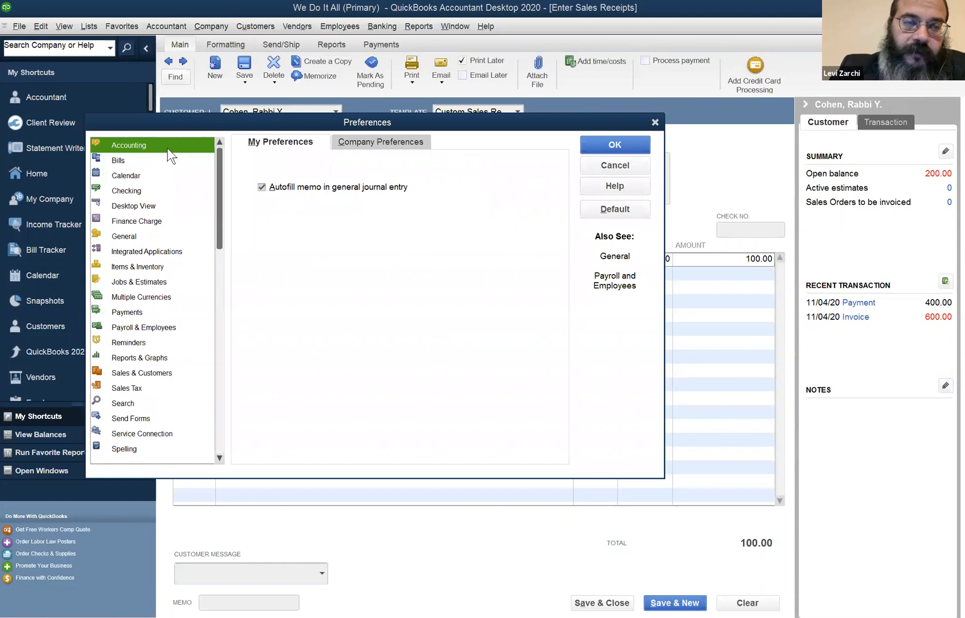
click(377, 142)
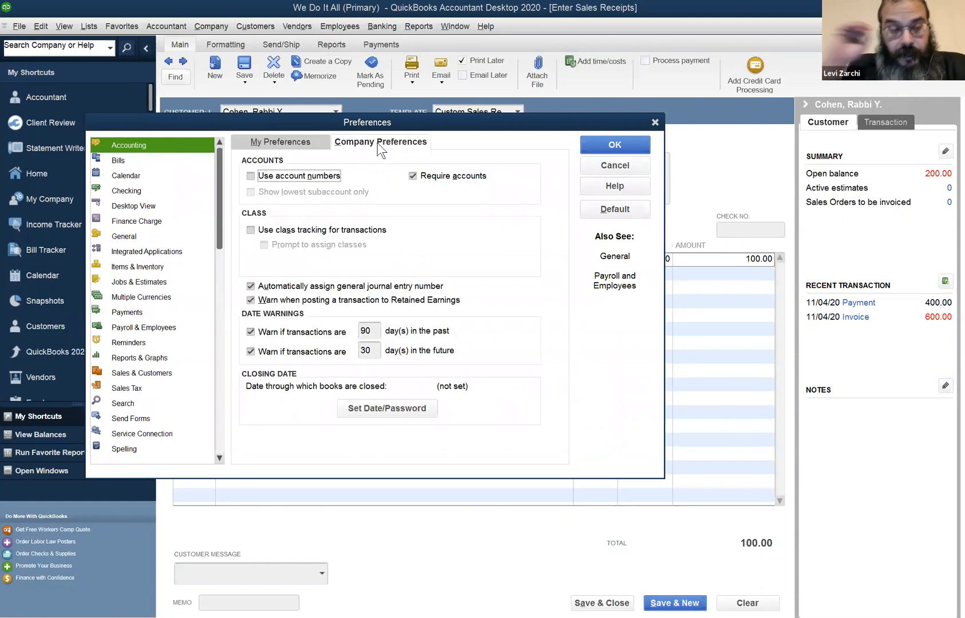
click(250, 333)
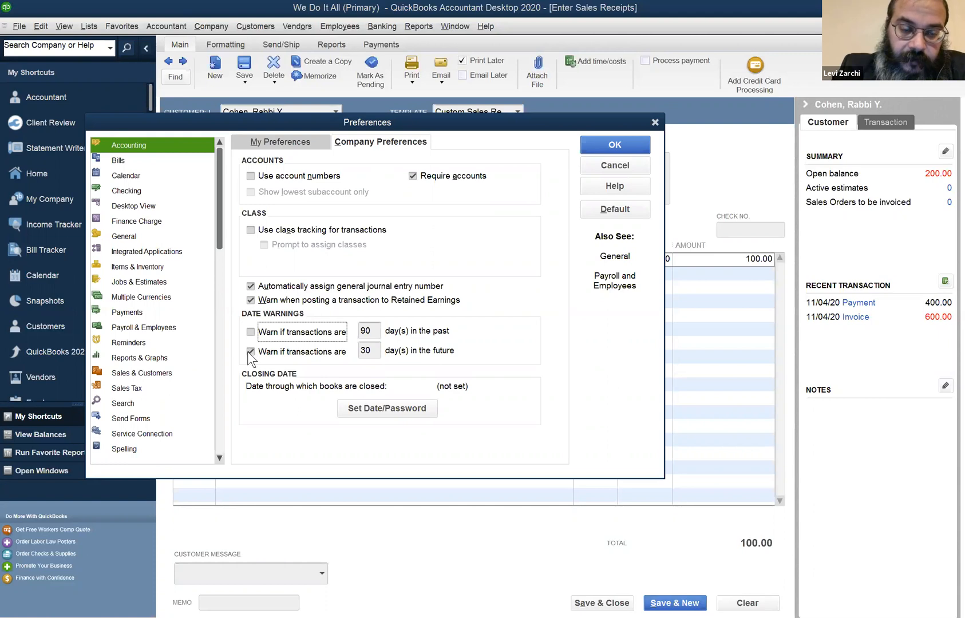
click(250, 351)
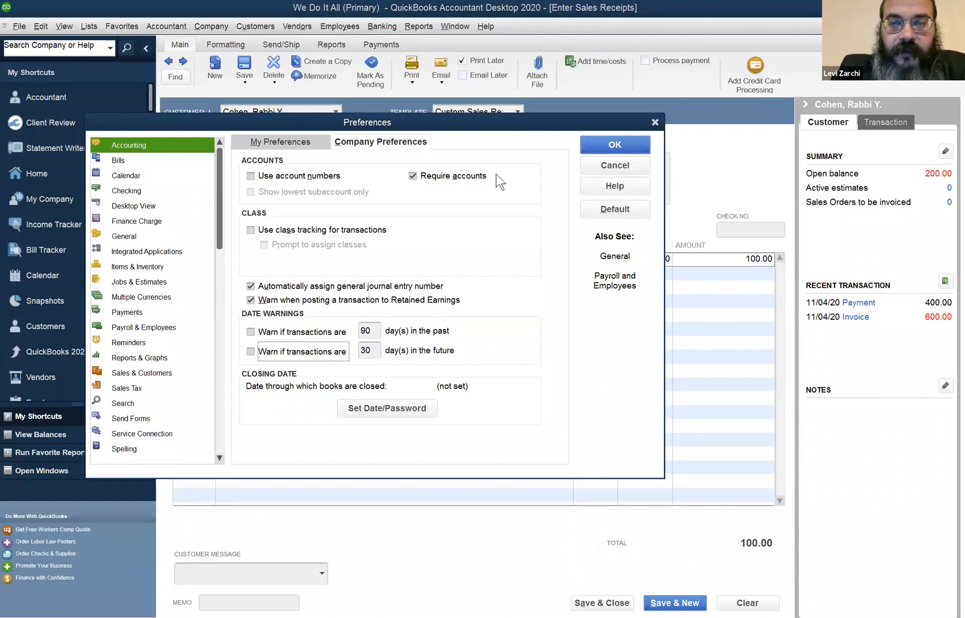
click(599, 142)
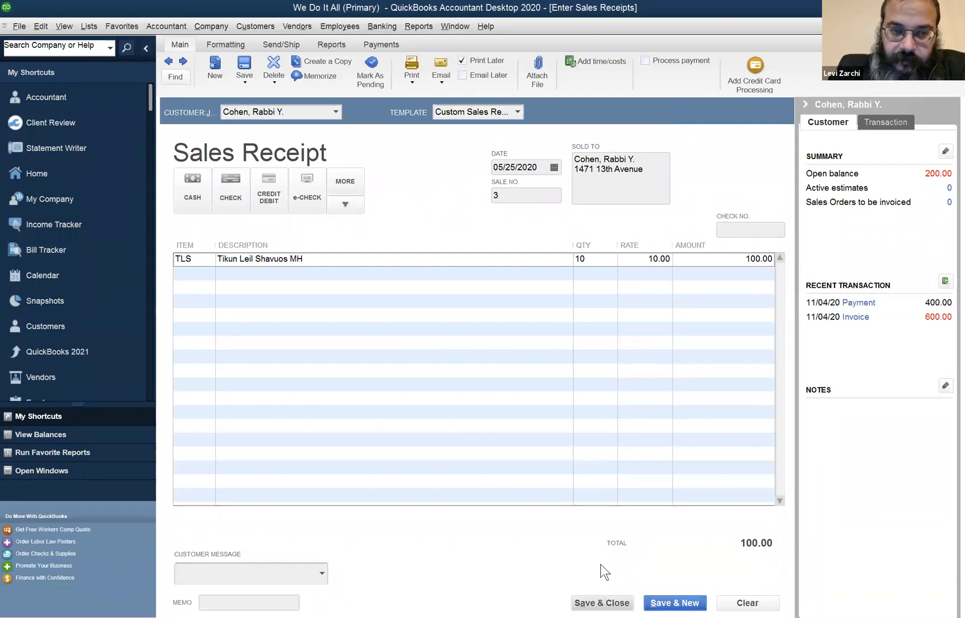
Save and close the TLS sales receipt, ignoring all spelling flags for "Tikun"
click(601, 602)
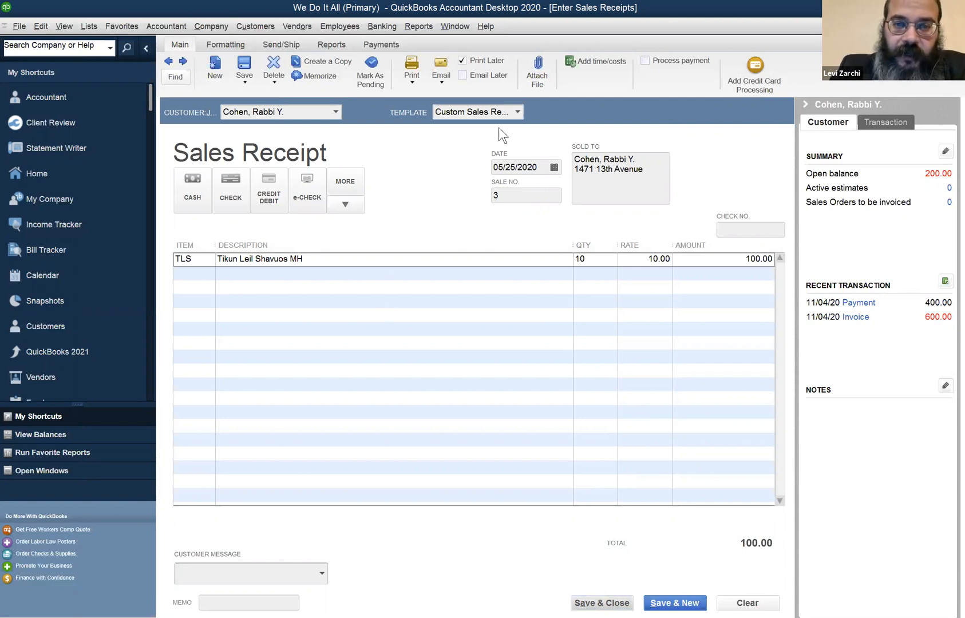
click(518, 112)
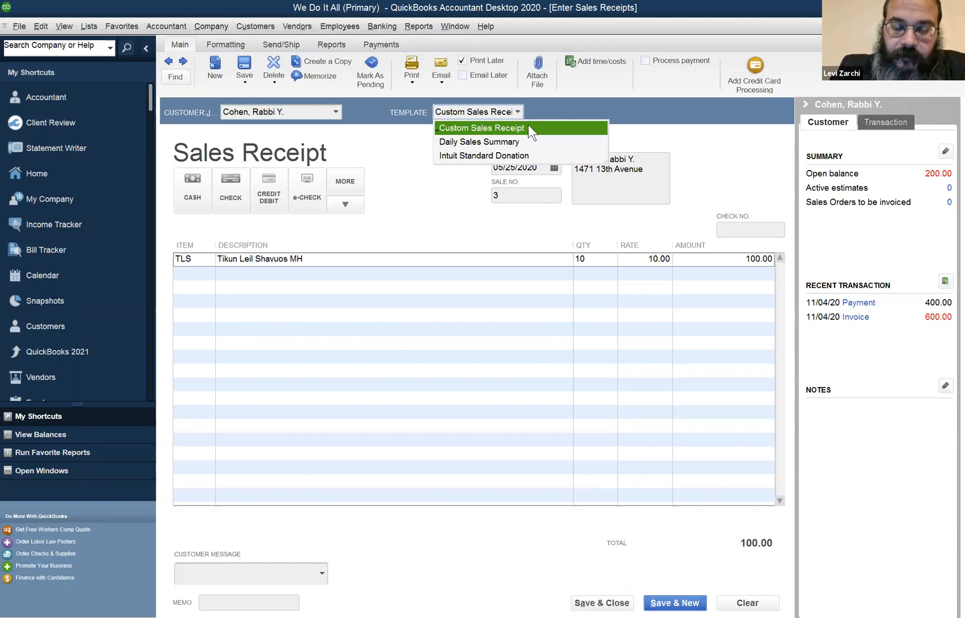
click(243, 28)
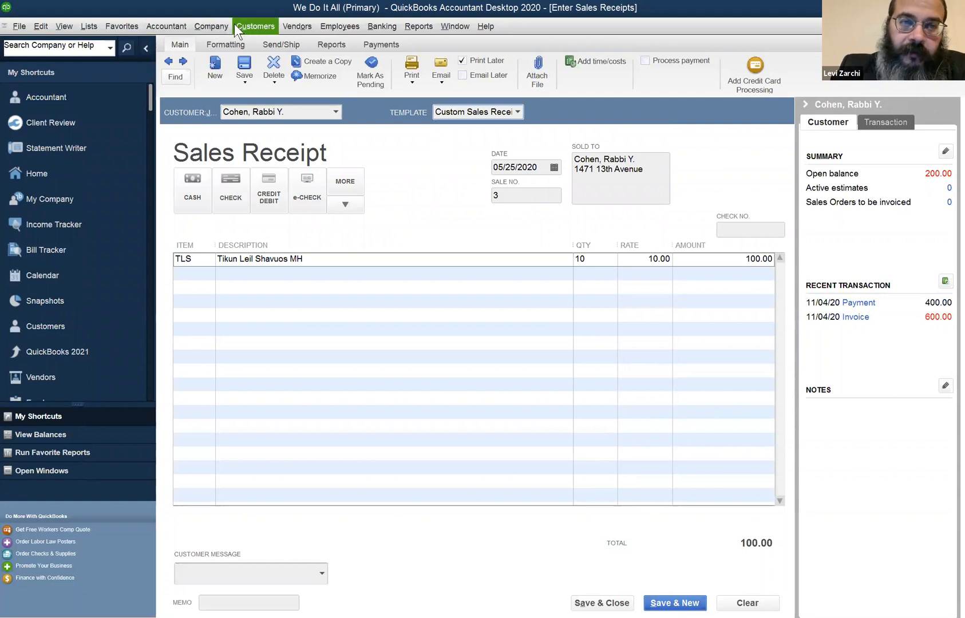
click(236, 26)
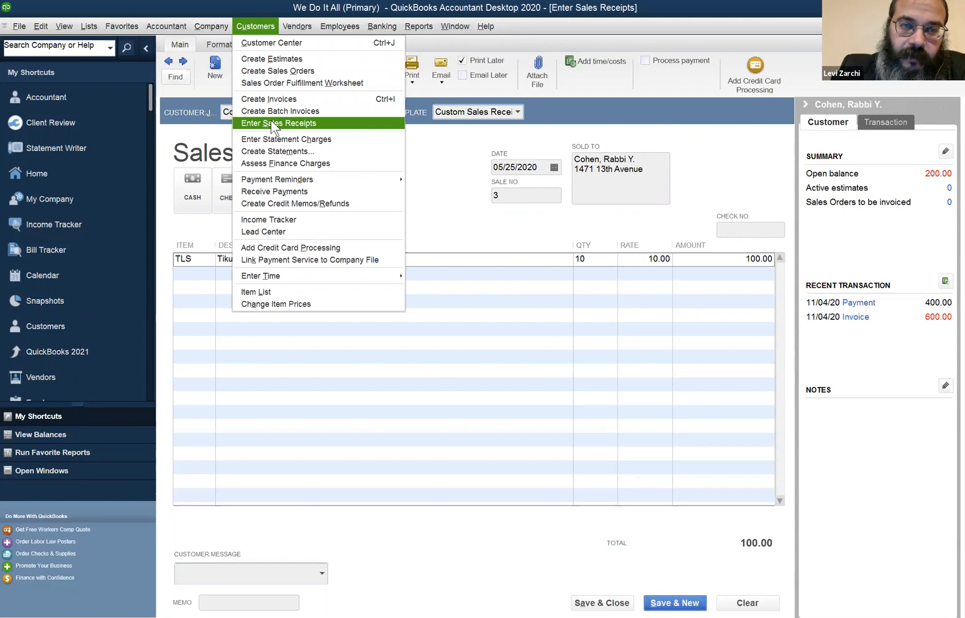
click(195, 262)
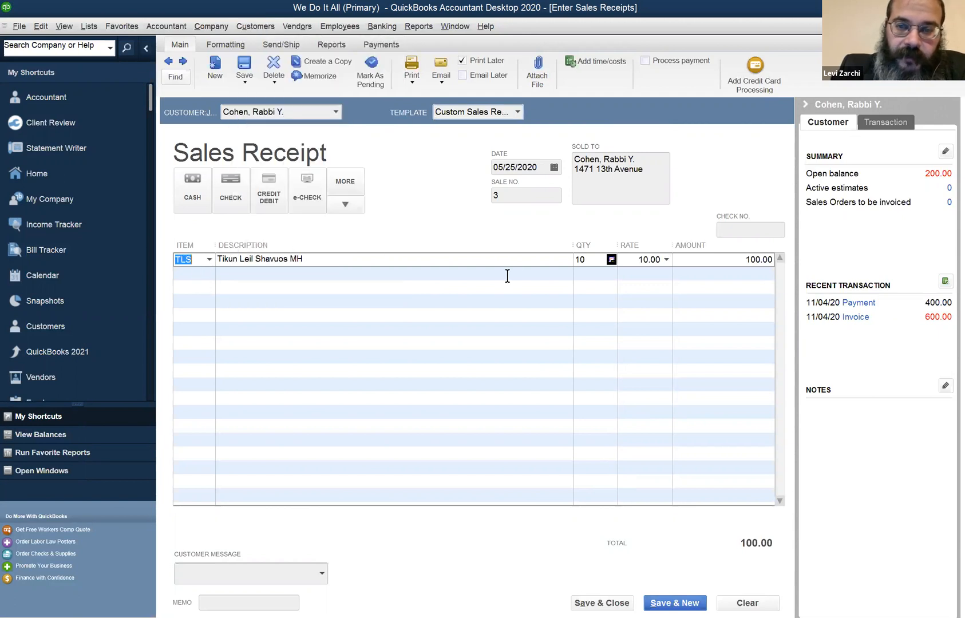
click(588, 263)
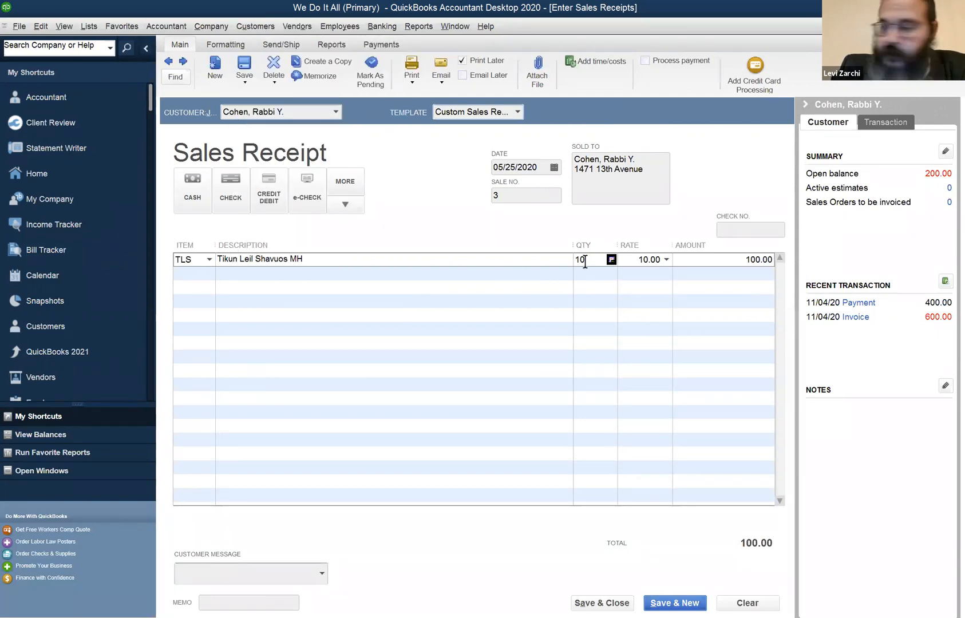
click(601, 600)
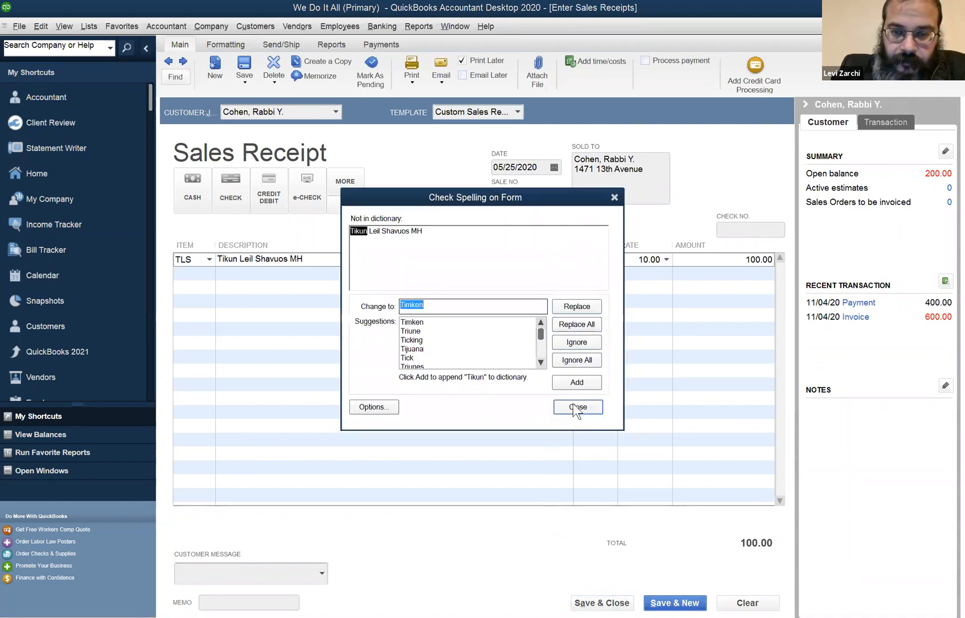
click(582, 362)
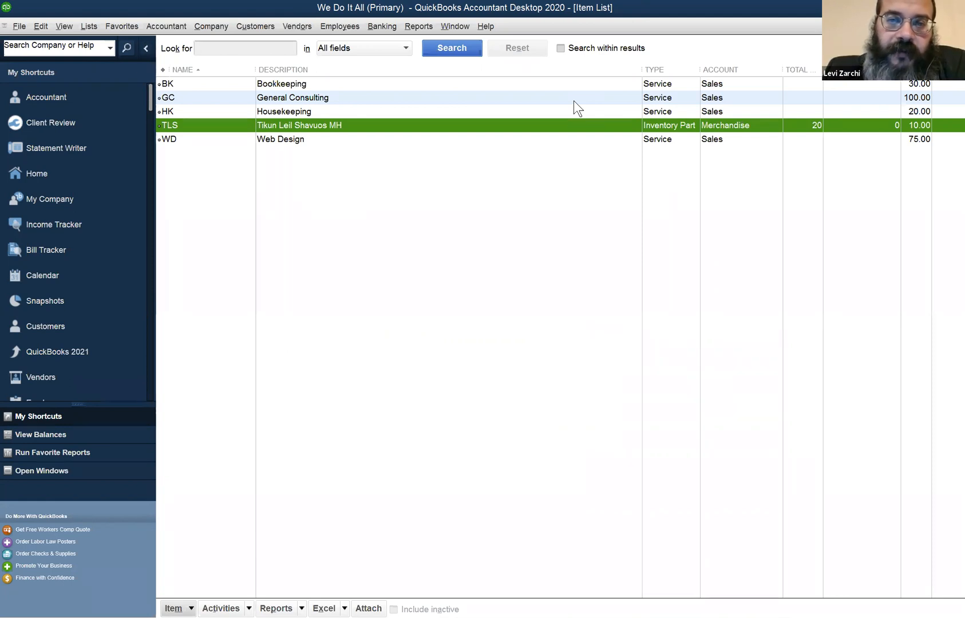
Check the TLS item's row and quantity in the Item List, and close the list
key(ctrl+i)
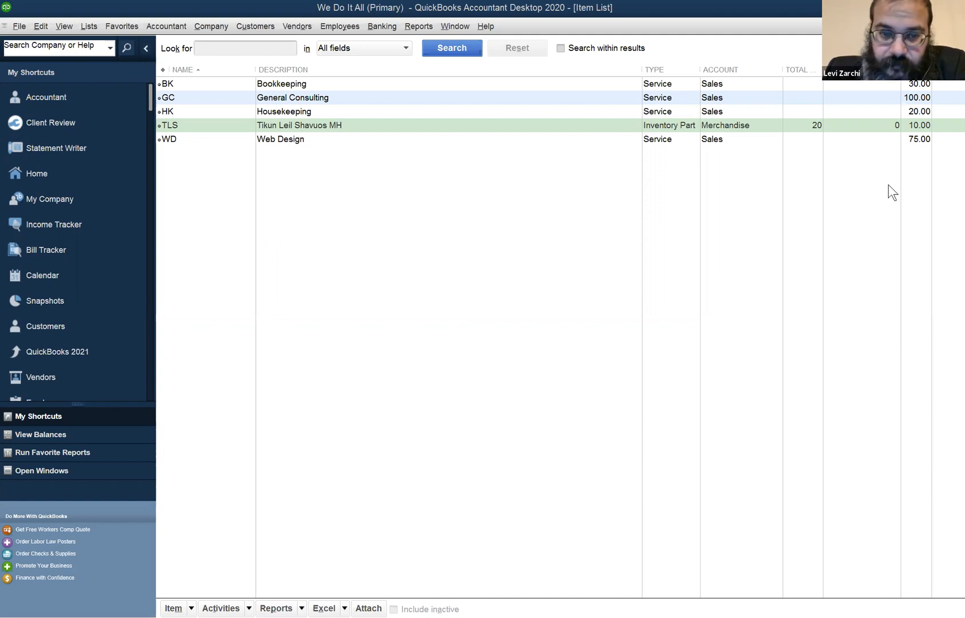
click(270, 449)
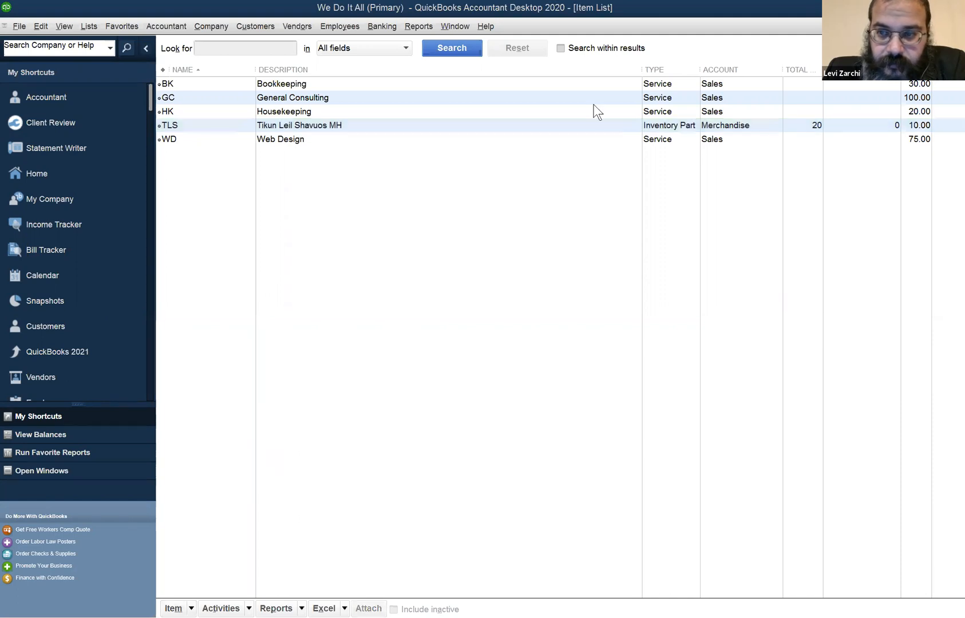
click(455, 27)
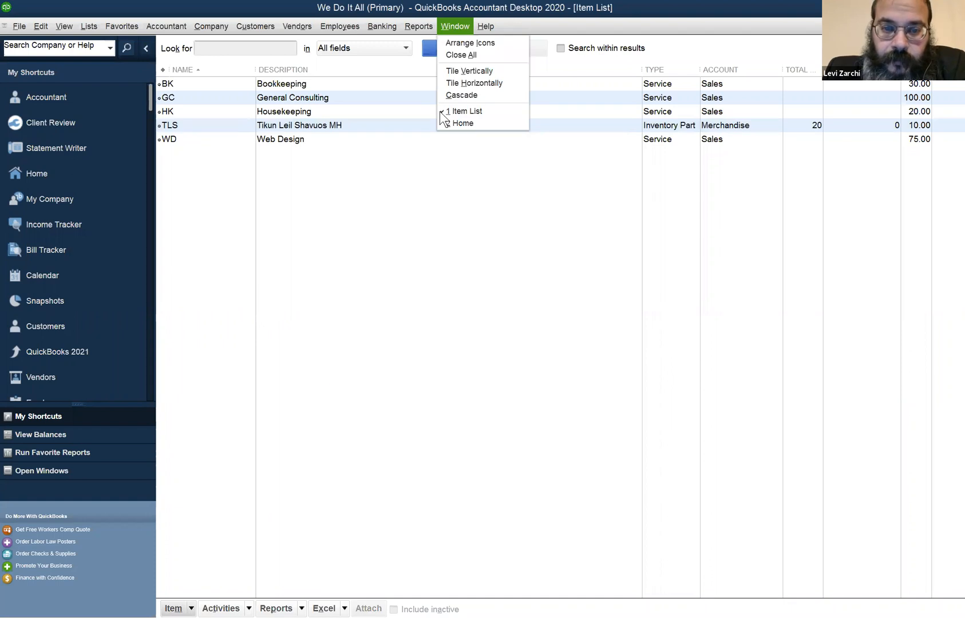
click(440, 112)
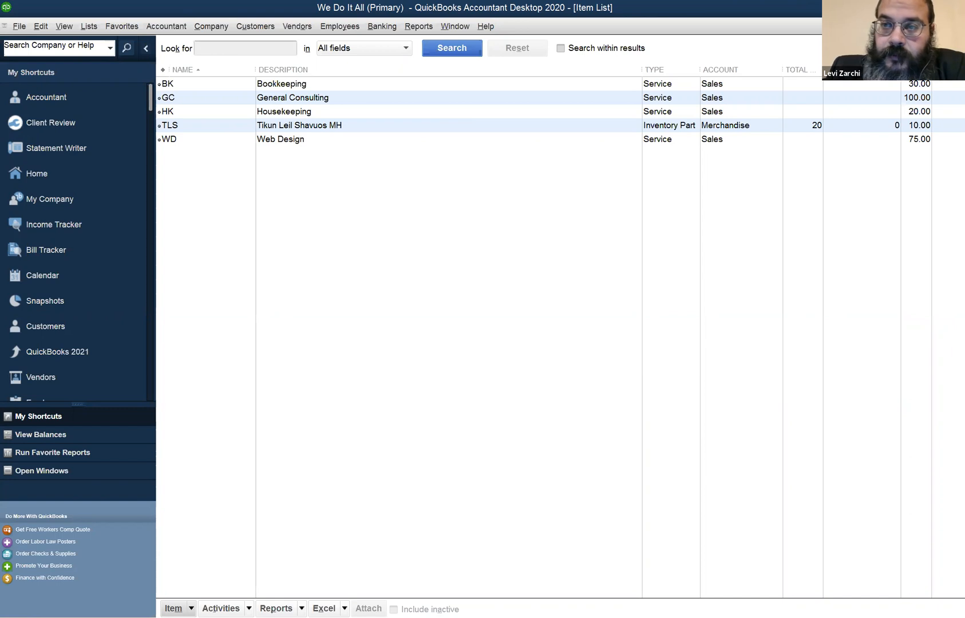
click(956, 26)
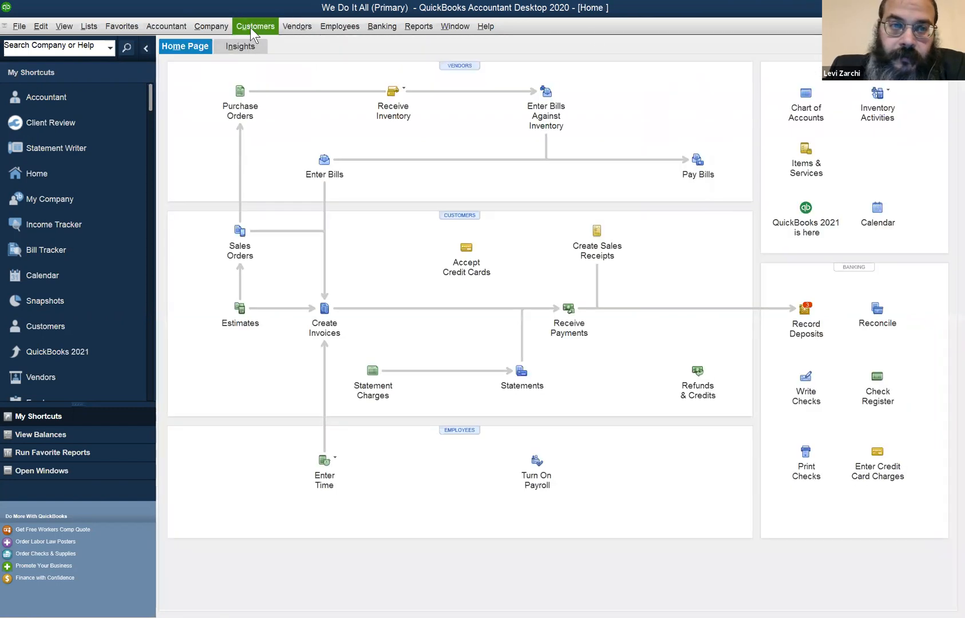
Open the Customer Center and review the transactions of the customer titled Rabbi, including the sales receipt
click(251, 27)
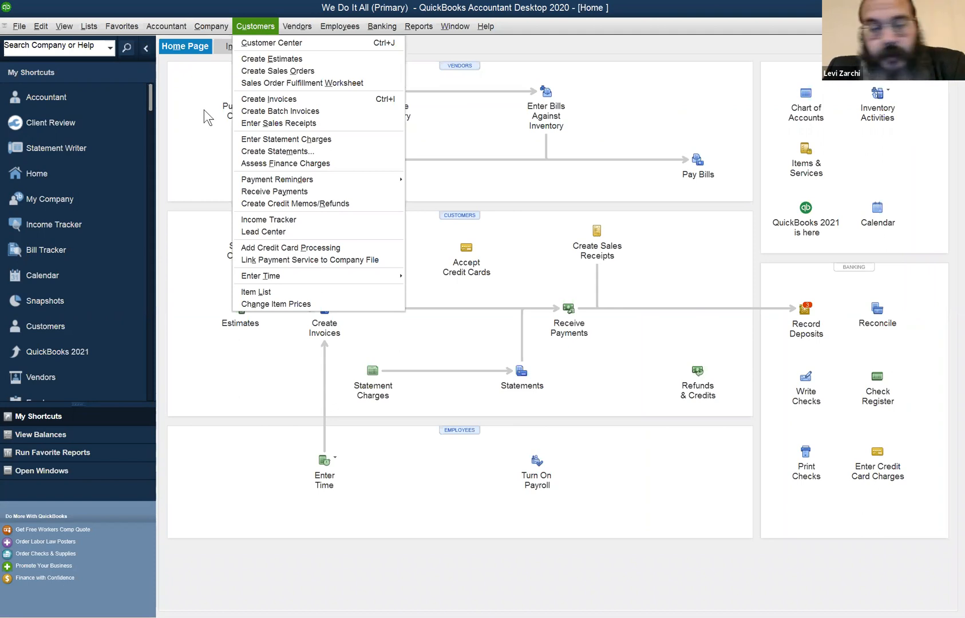
click(248, 45)
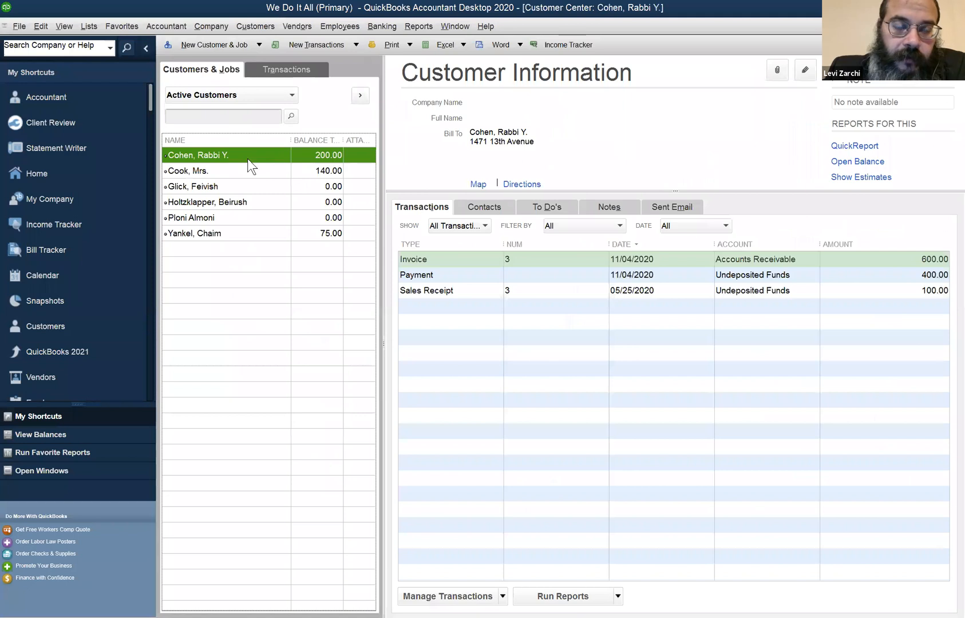
click(553, 135)
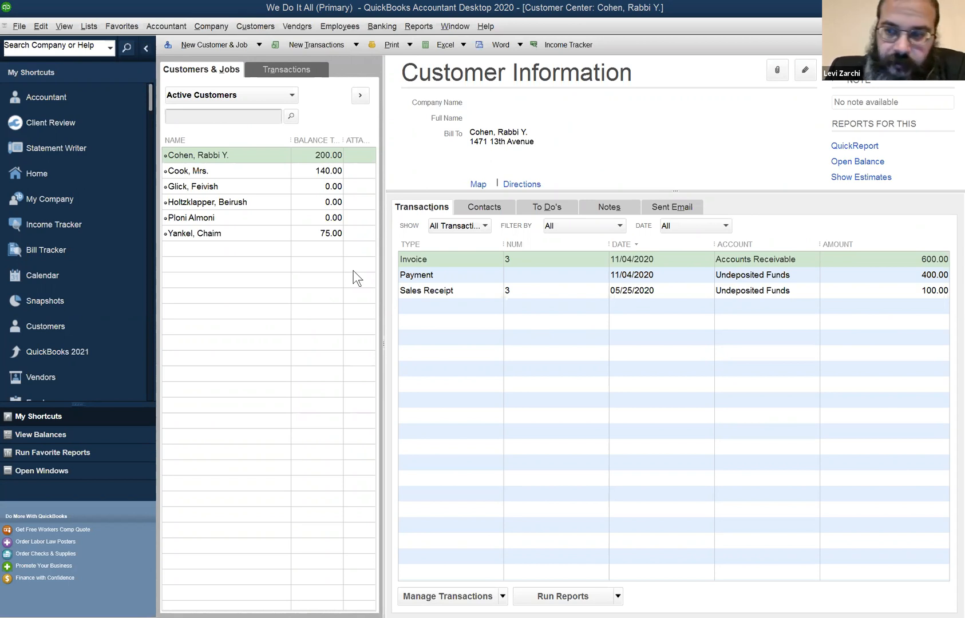
click(280, 155)
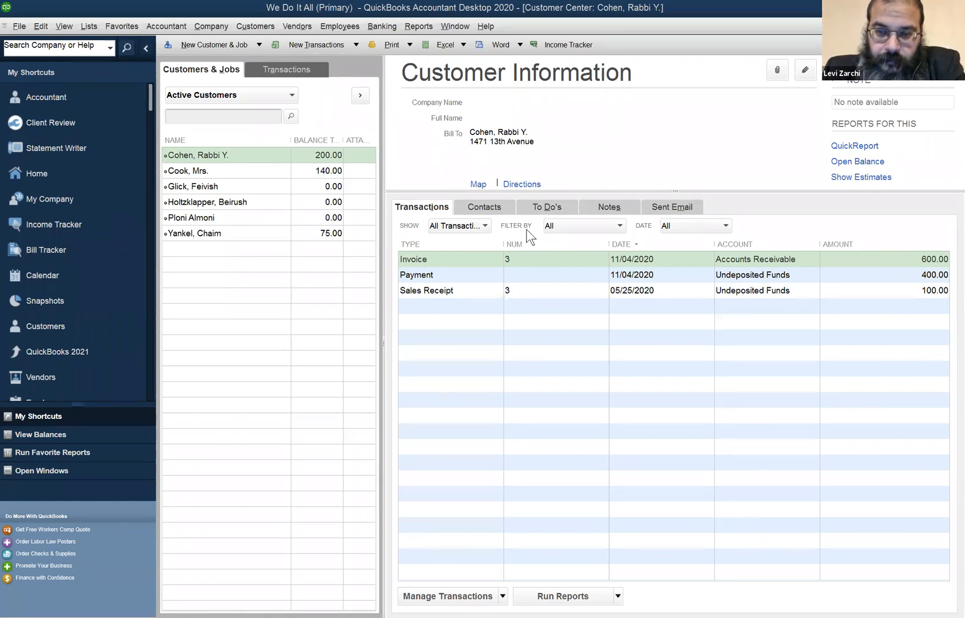
click(661, 138)
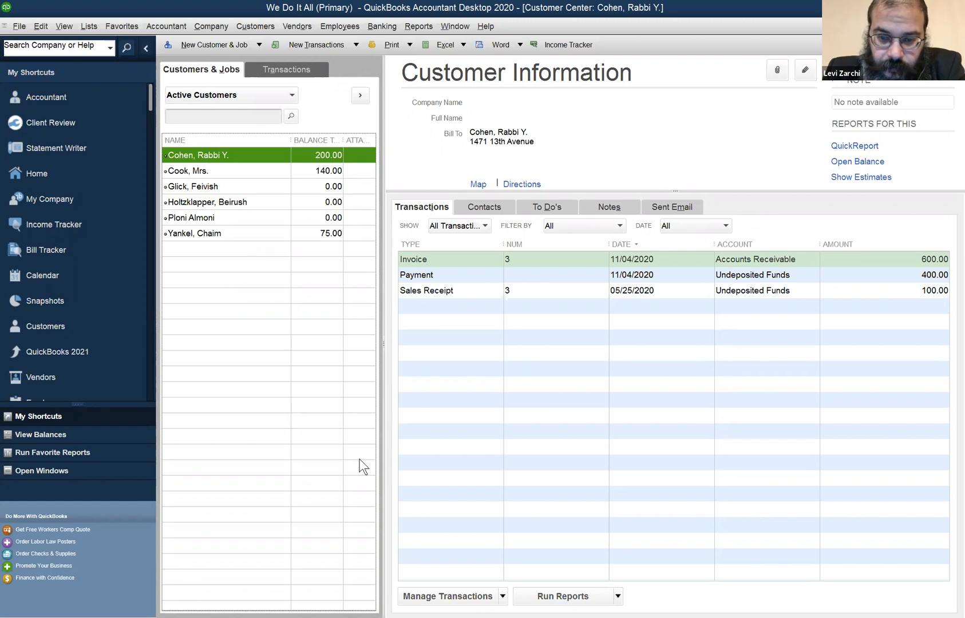
key(alt+Tab)
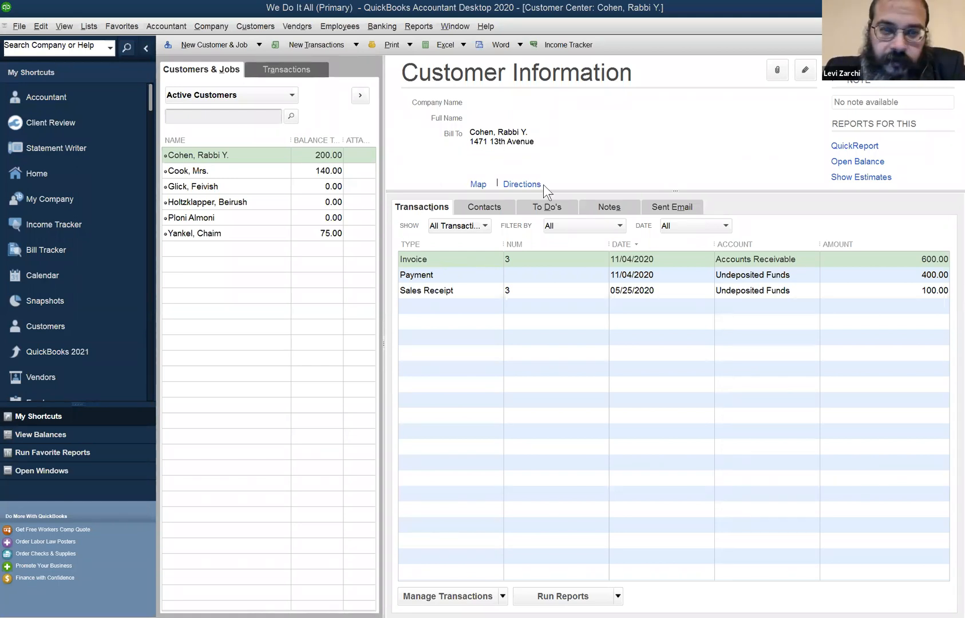
Look through several other customers' transactions and return to the customer titled Rabbi
click(256, 184)
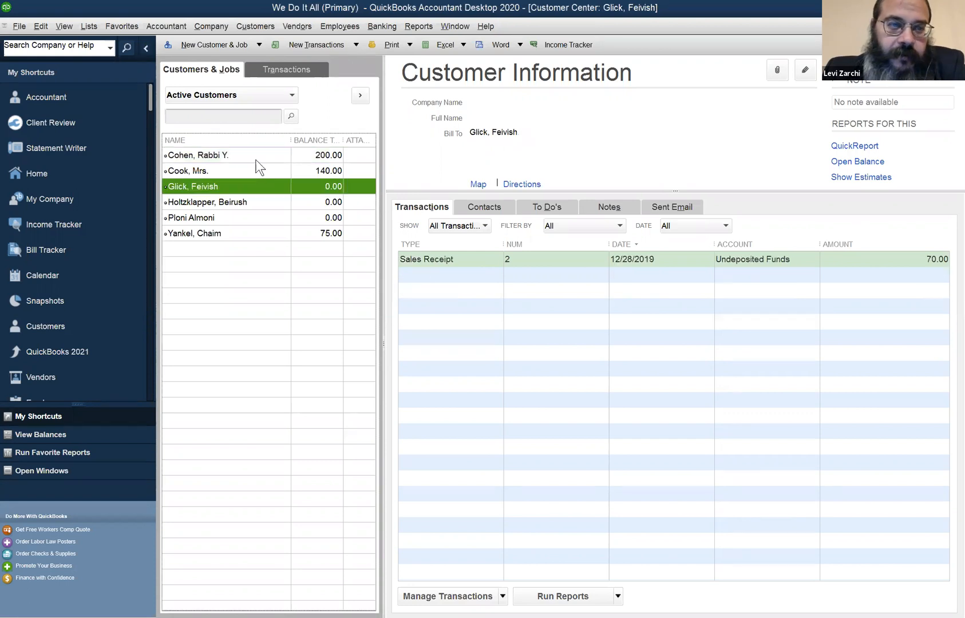
click(258, 174)
click(262, 201)
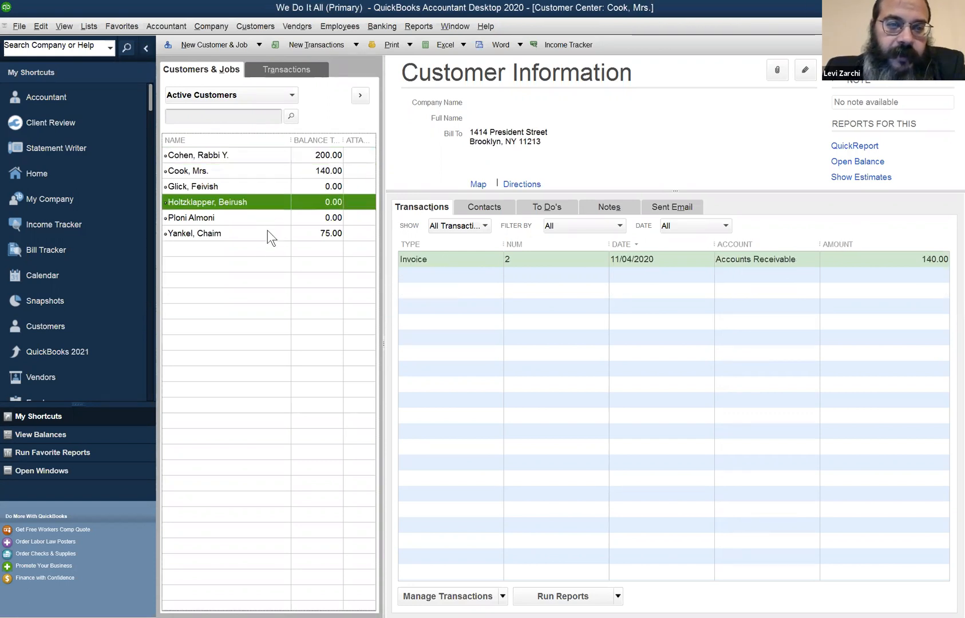
click(270, 236)
click(265, 162)
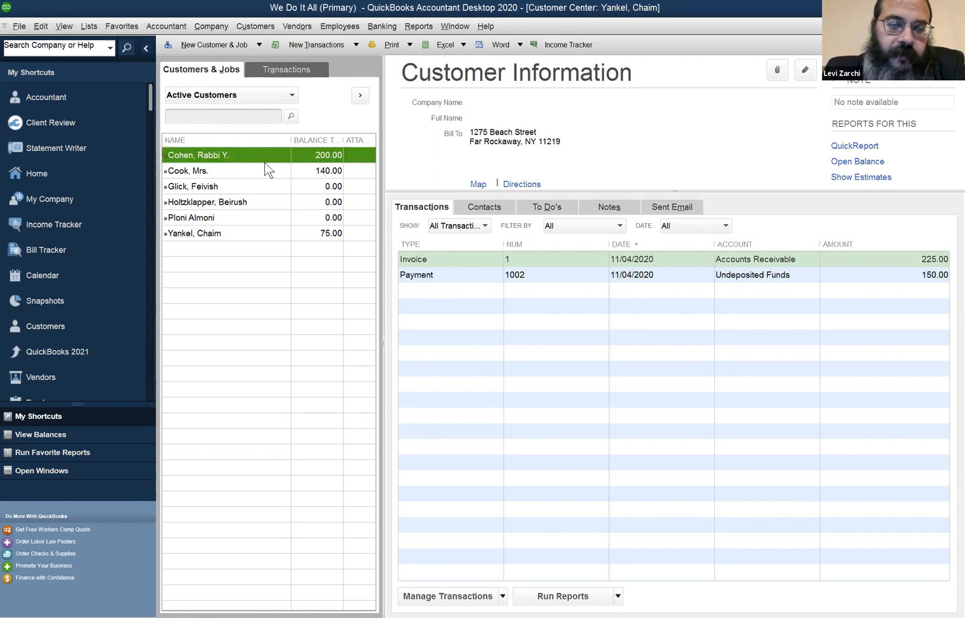
Compare the transactions of the last customer in the list with those of the customer titled Rabbi
click(463, 29)
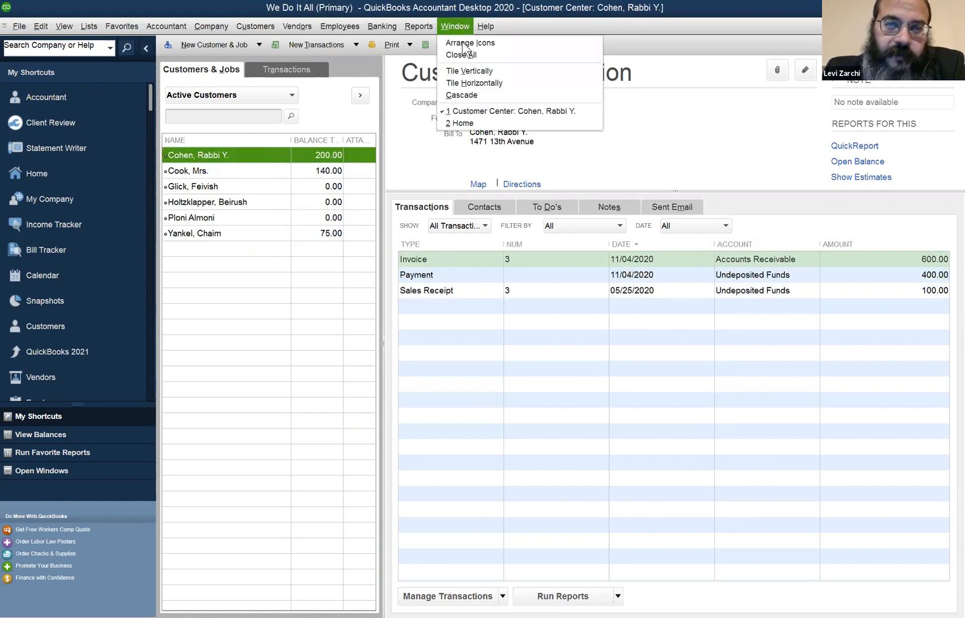
mouse_move(419, 28)
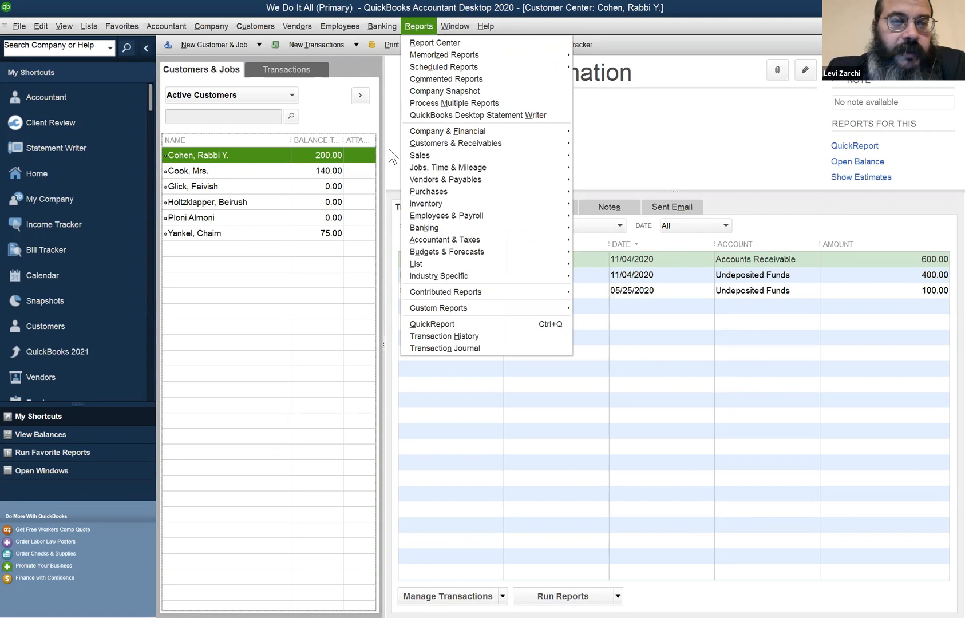
click(220, 235)
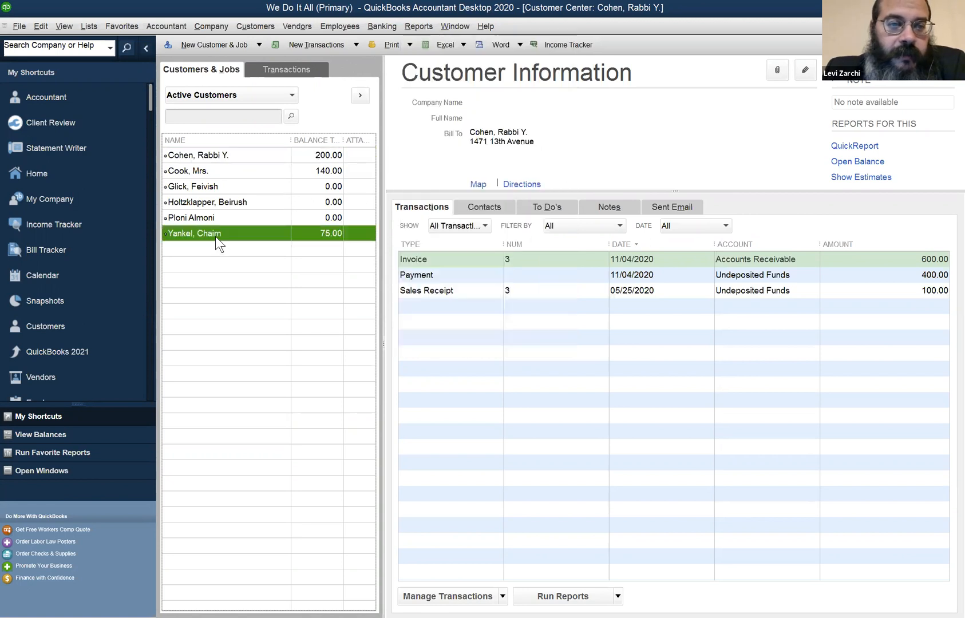
click(231, 166)
click(232, 155)
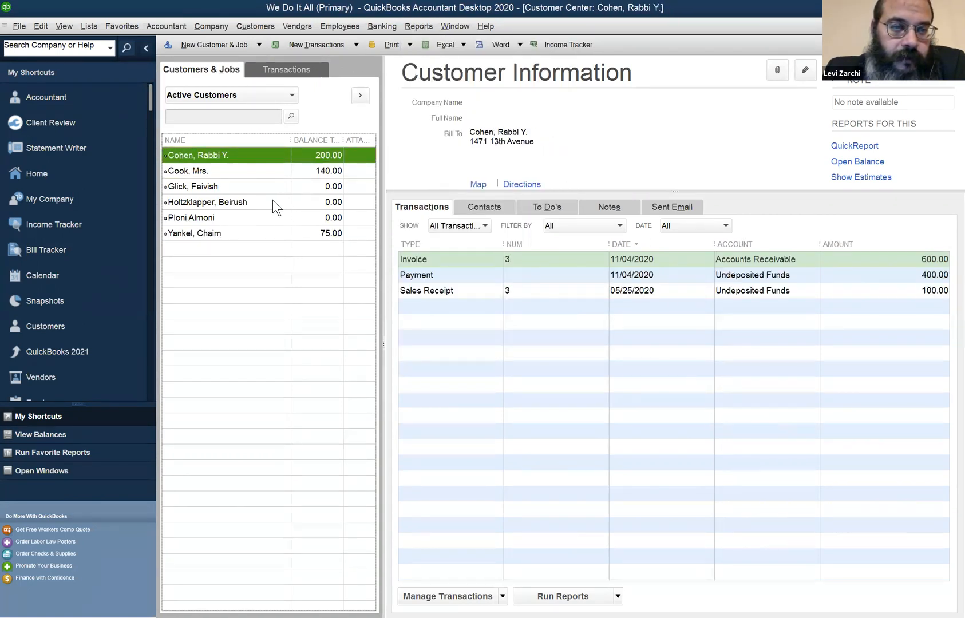
click(267, 186)
click(261, 159)
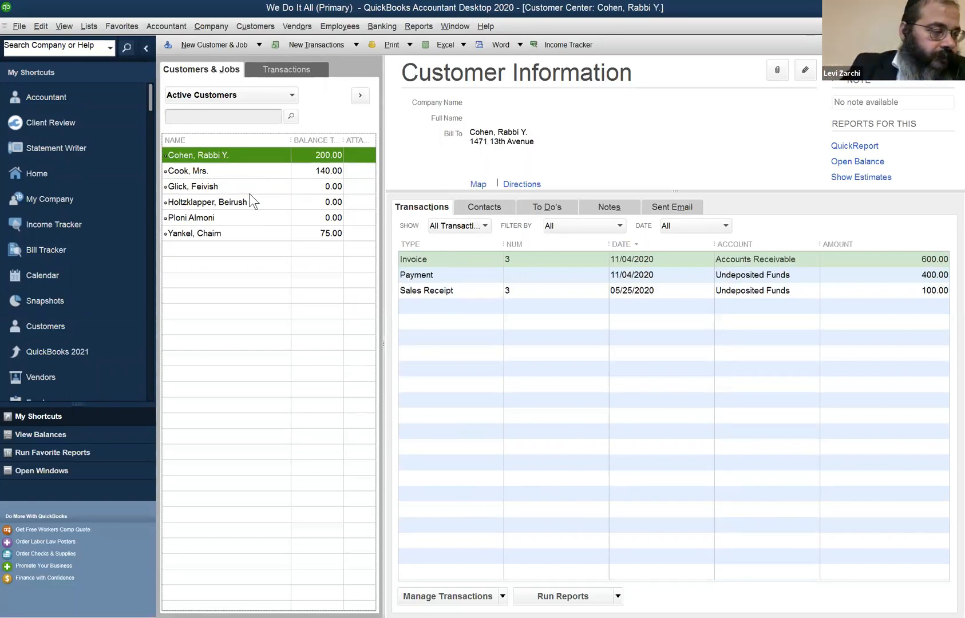
right_click(235, 162)
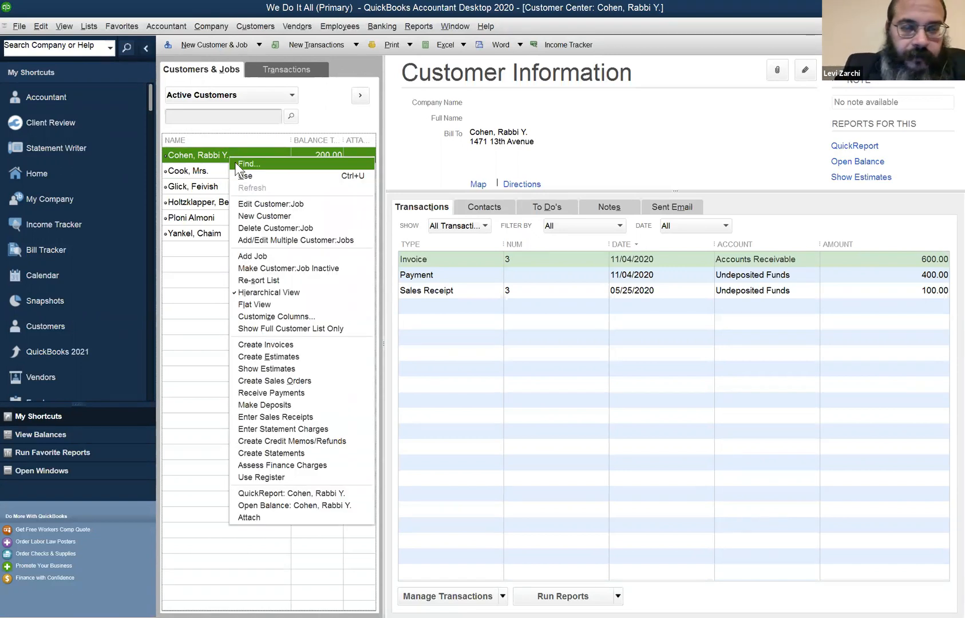
right_click(194, 156)
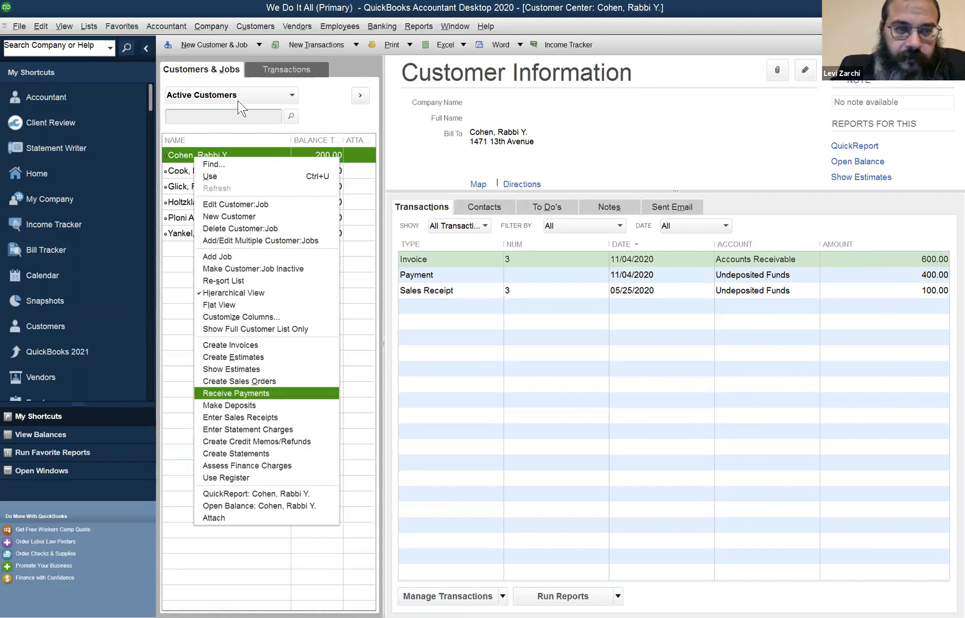
click(254, 393)
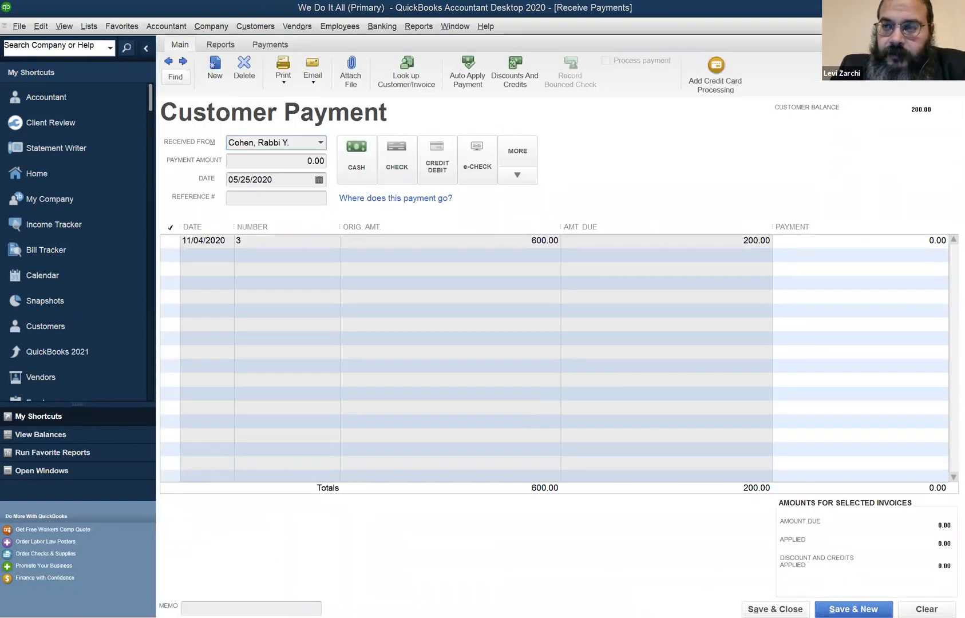
key(Escape)
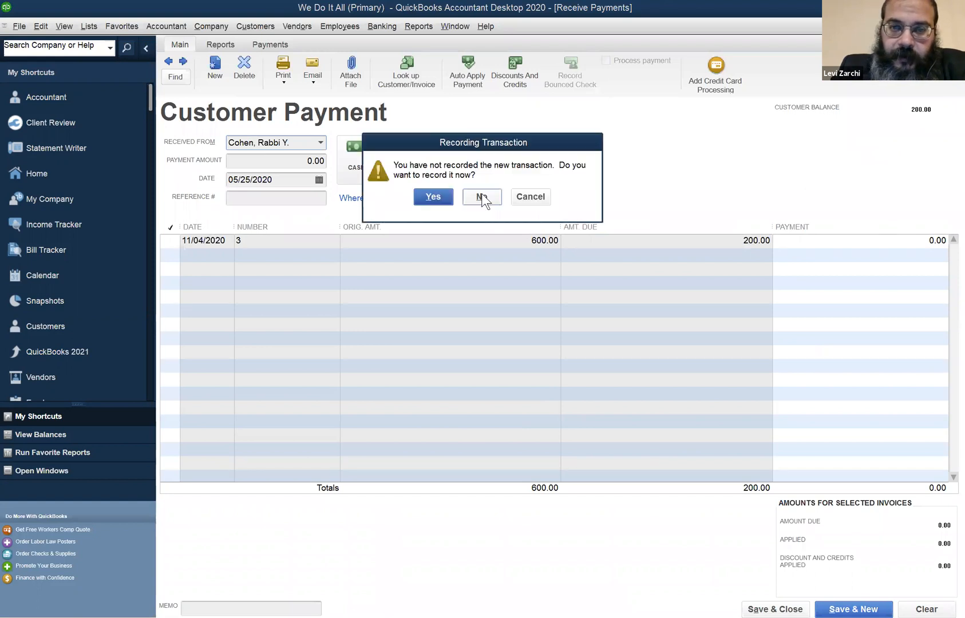
click(487, 195)
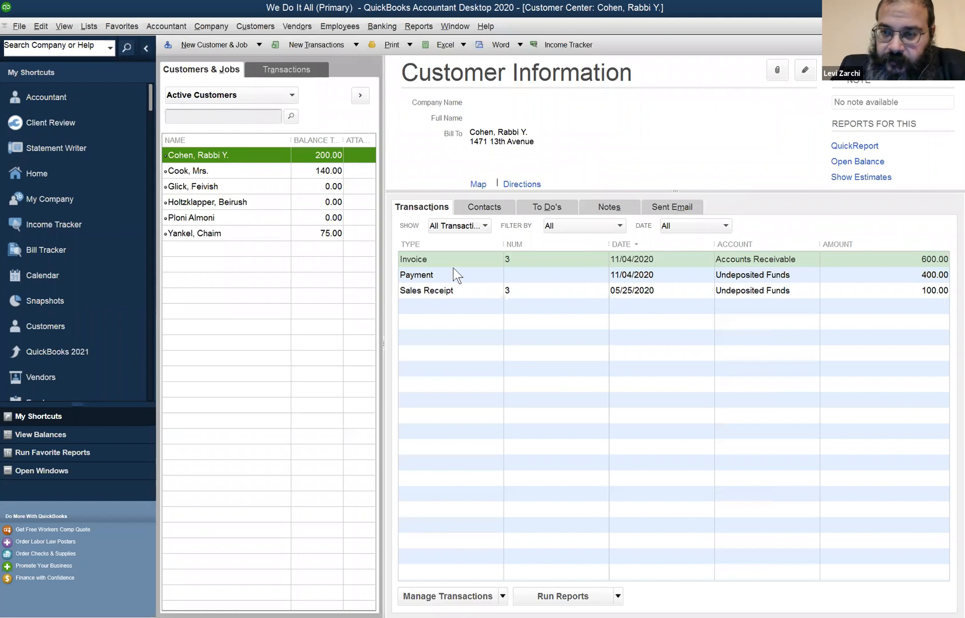
Start a payment from the customer titled Rabbi, apply 200.00 to invoice 3, and keep automatic payment calculation on
click(455, 259)
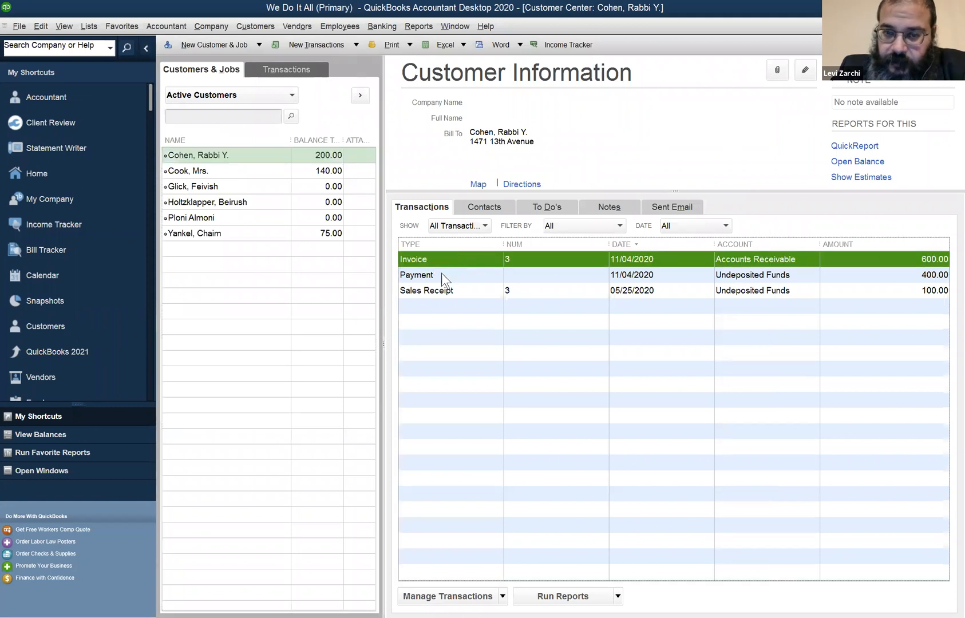
click(441, 274)
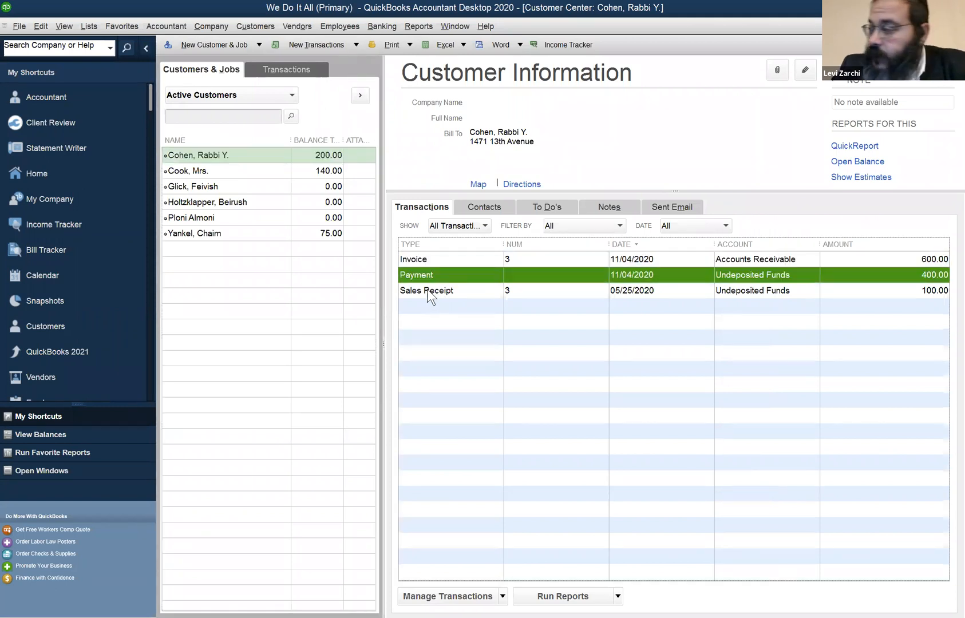
click(426, 288)
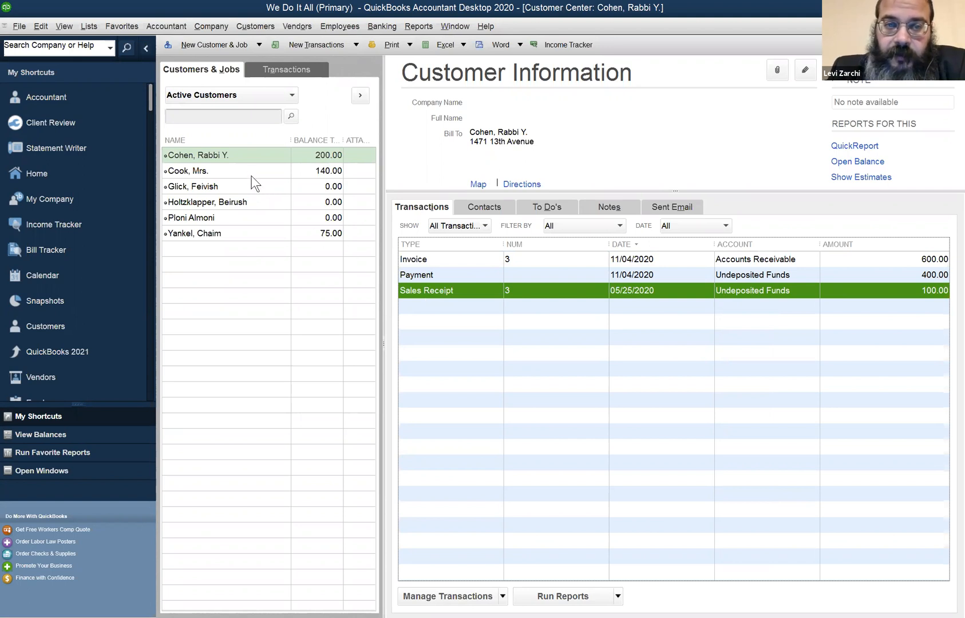
right_click(253, 153)
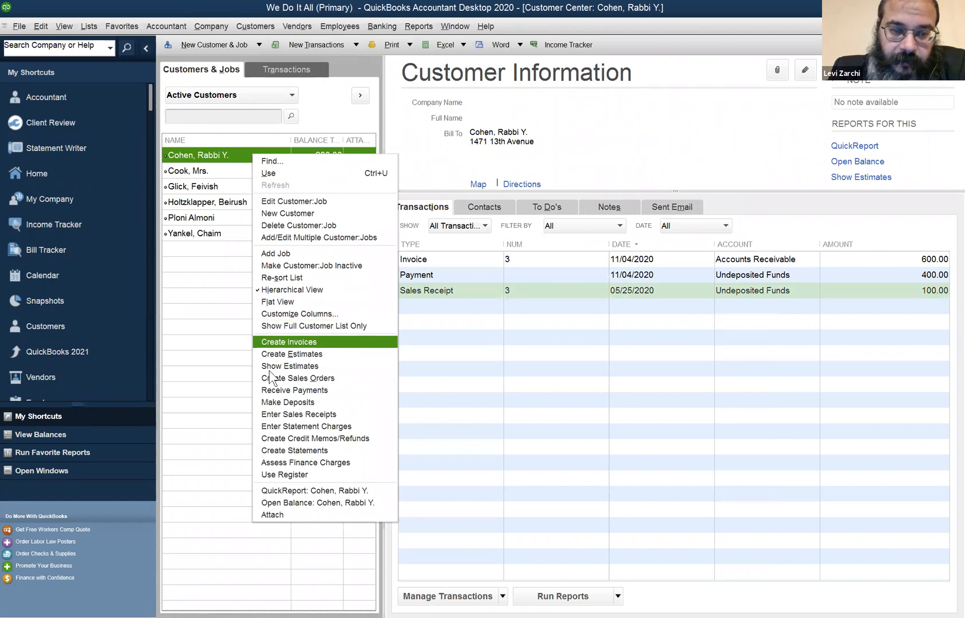
click(270, 390)
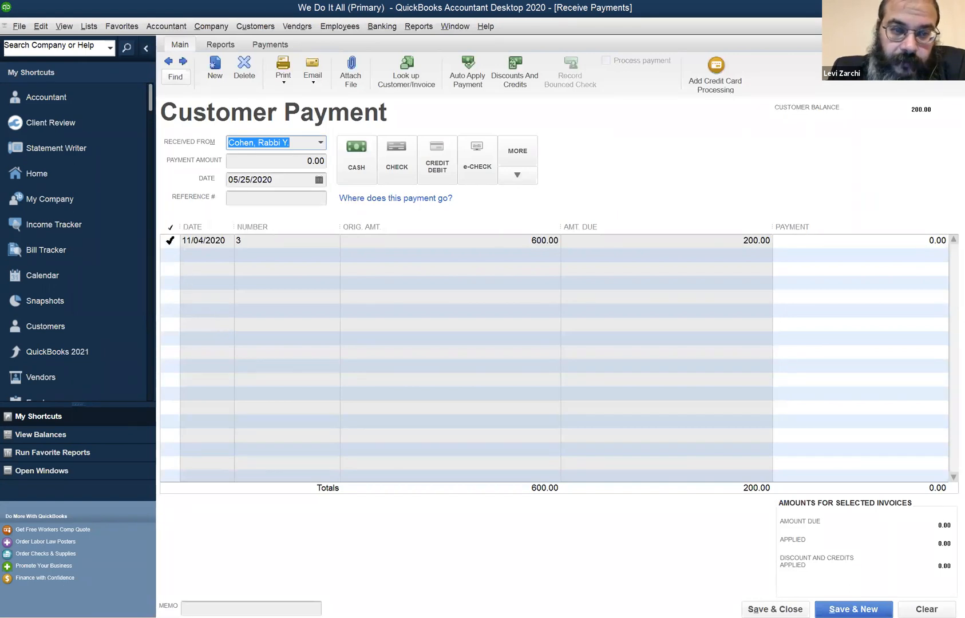
click(170, 240)
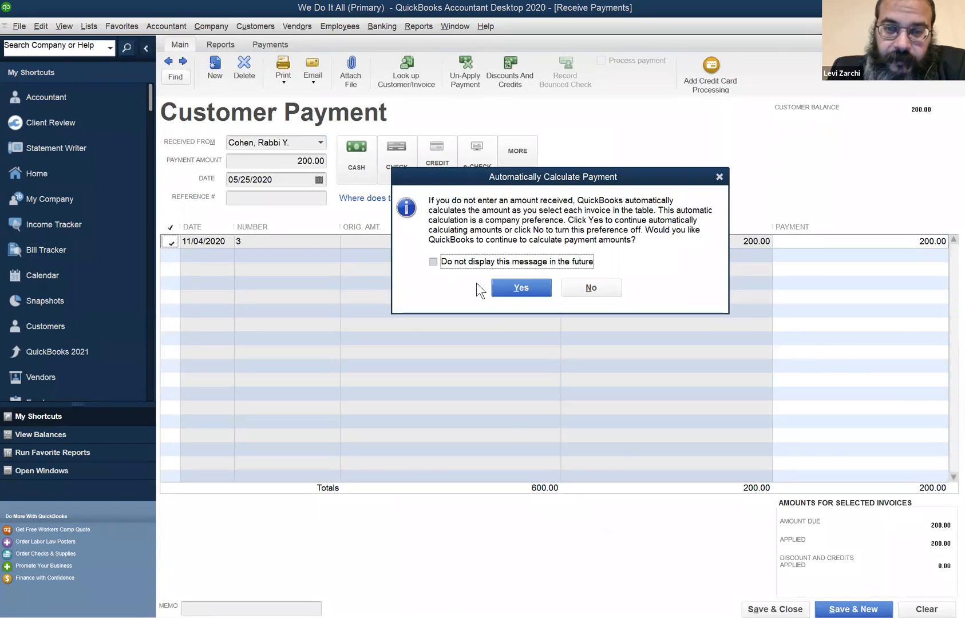
click(532, 288)
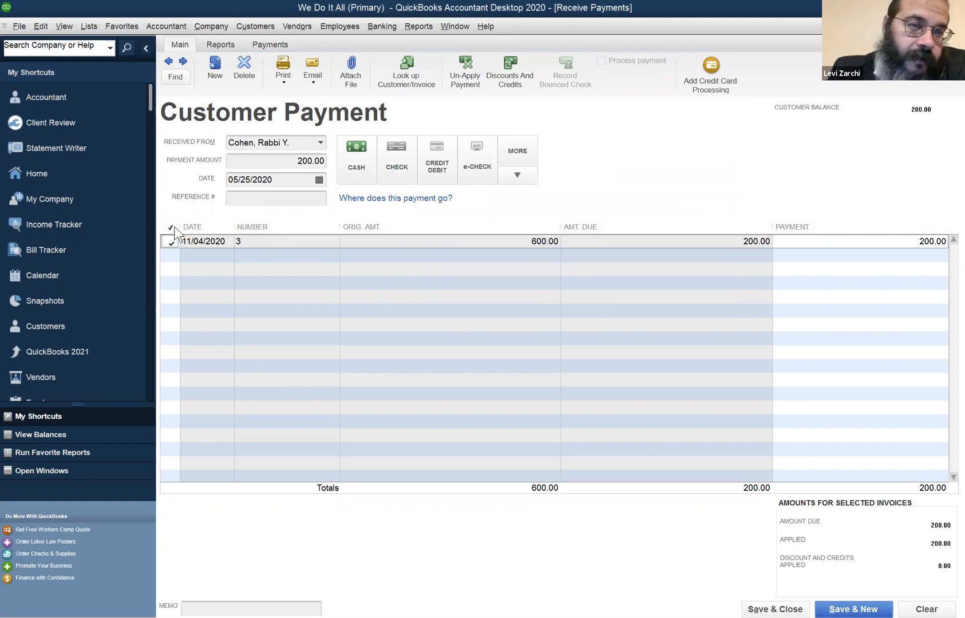
Date the customer payment 11/25/2020, and save and close it
click(281, 176)
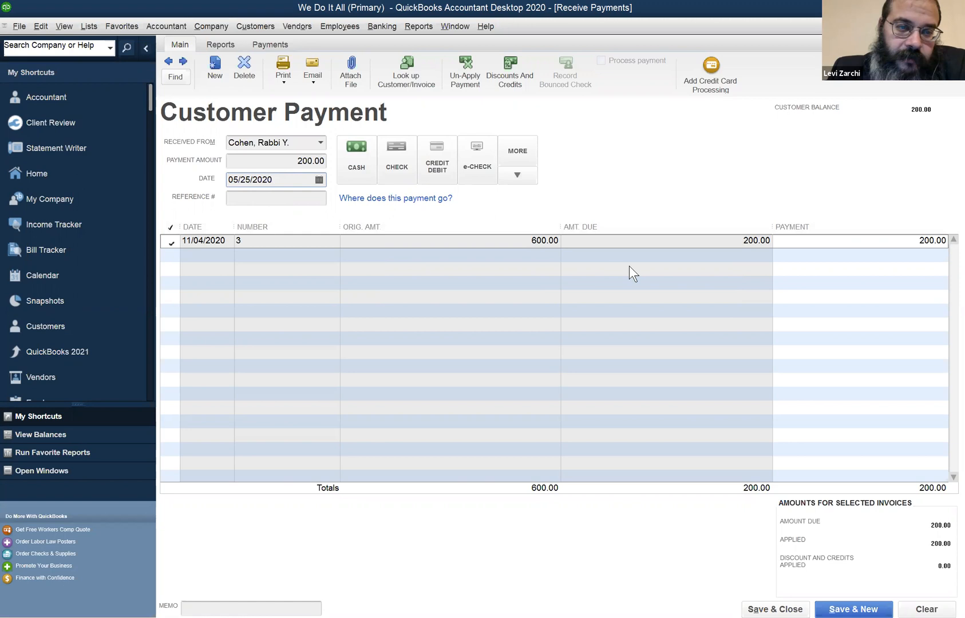
key(t)
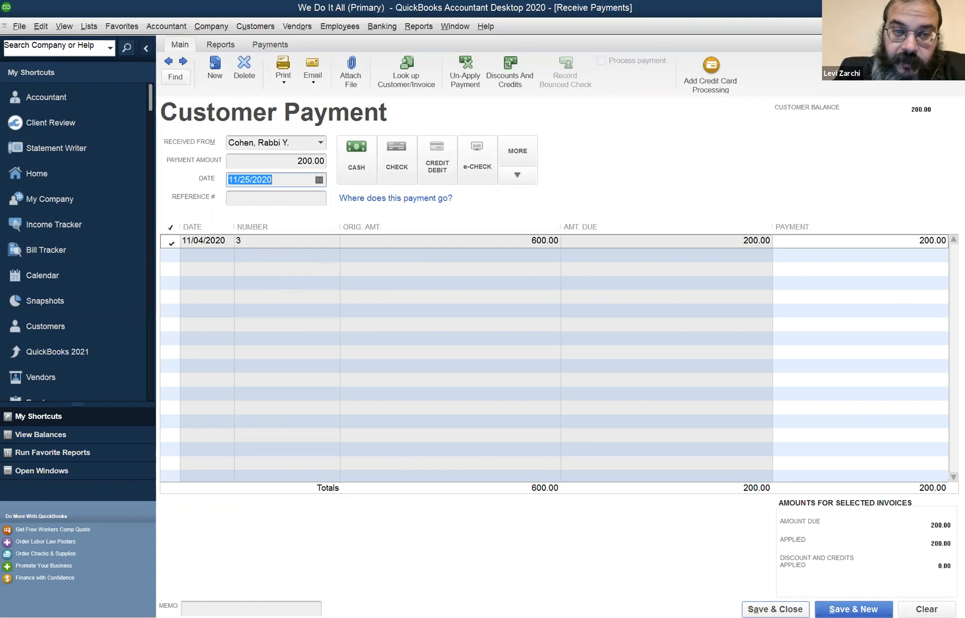
click(775, 608)
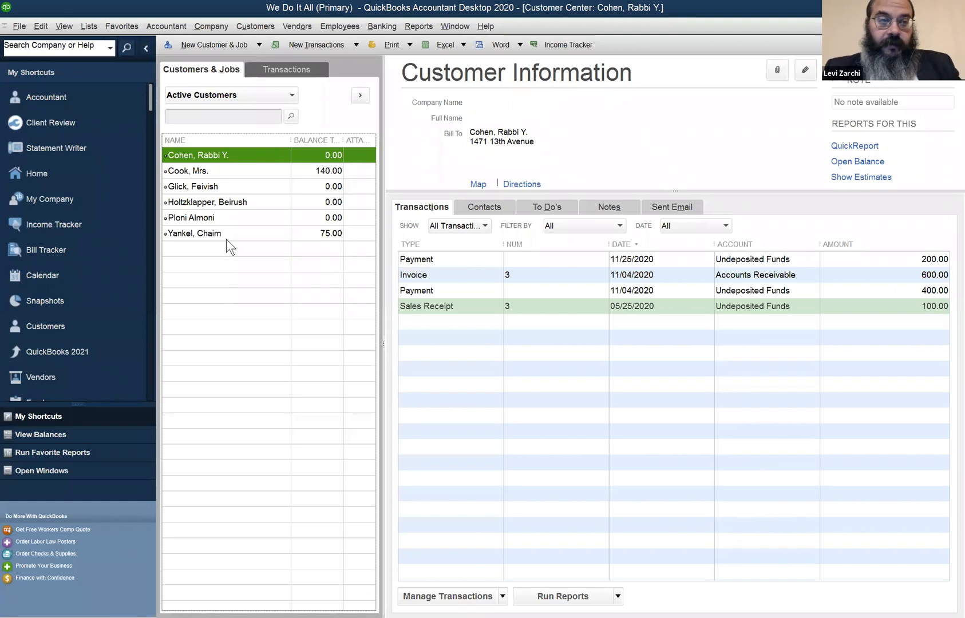
Open the Item List and check the TLS item's row and quantity
click(93, 29)
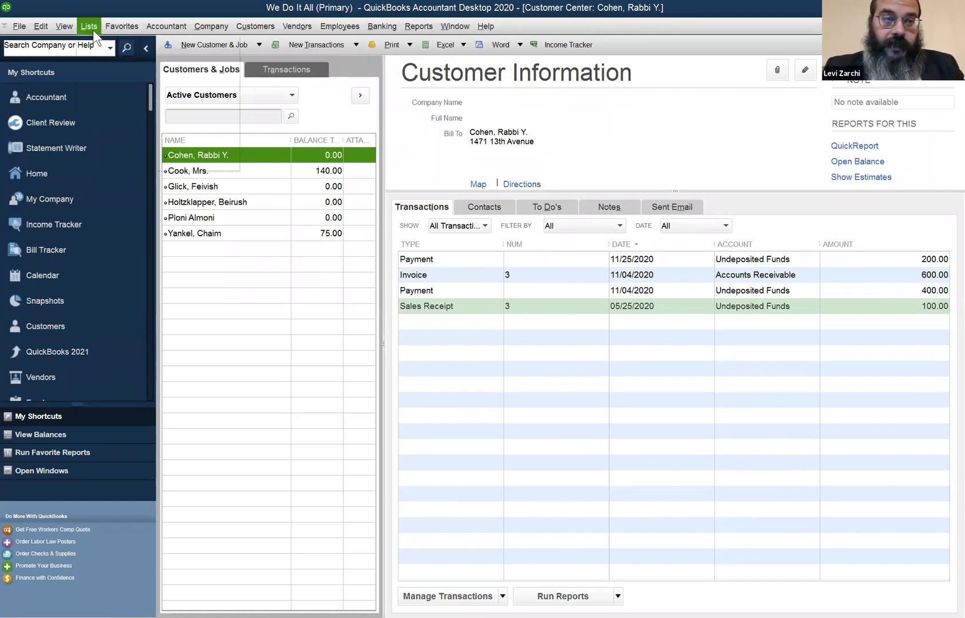
click(96, 55)
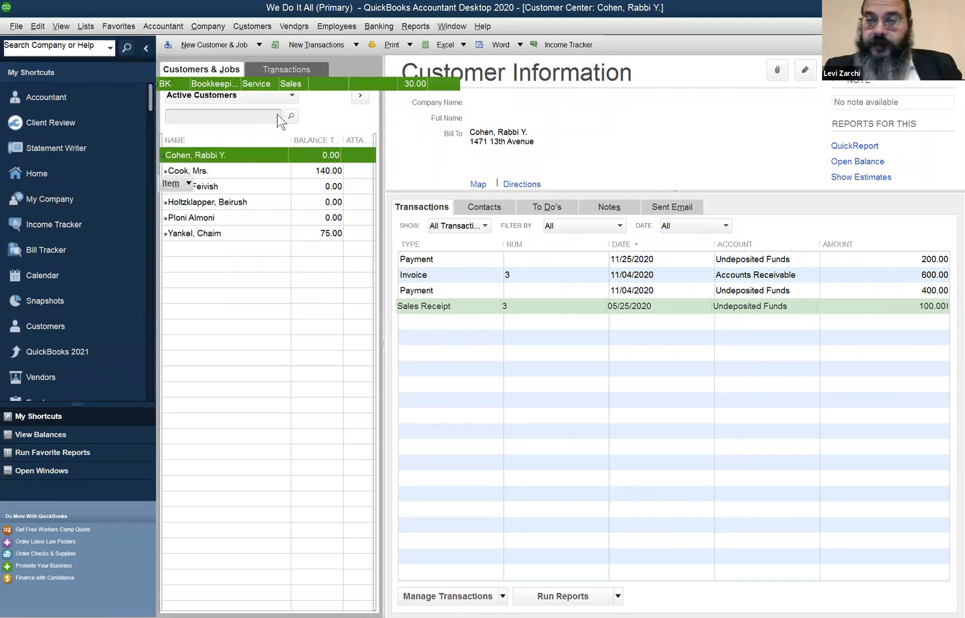
click(808, 121)
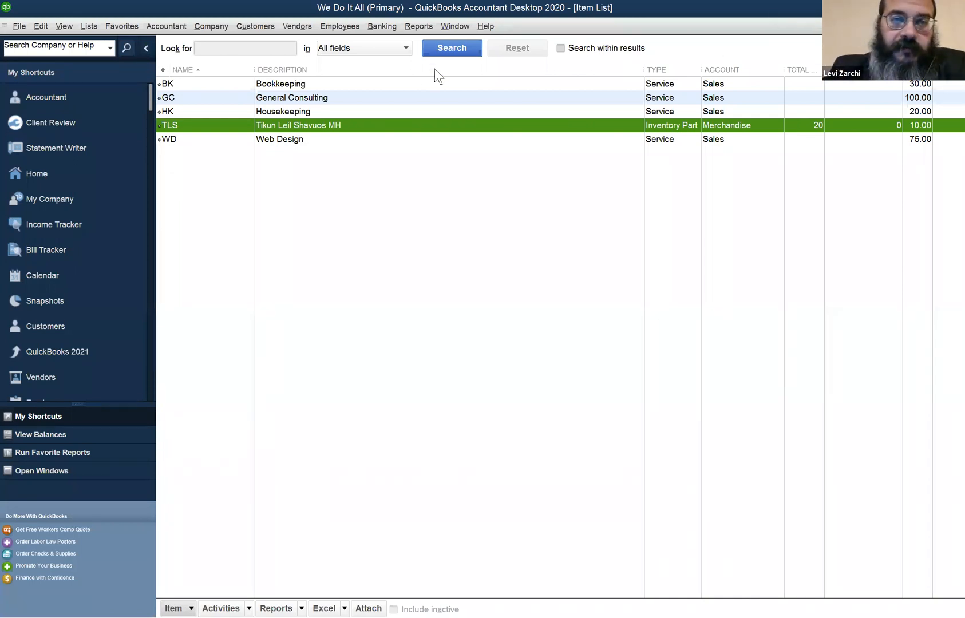
Start a bill for received items and quick-add Mekor Haseforim as its vendor
click(303, 24)
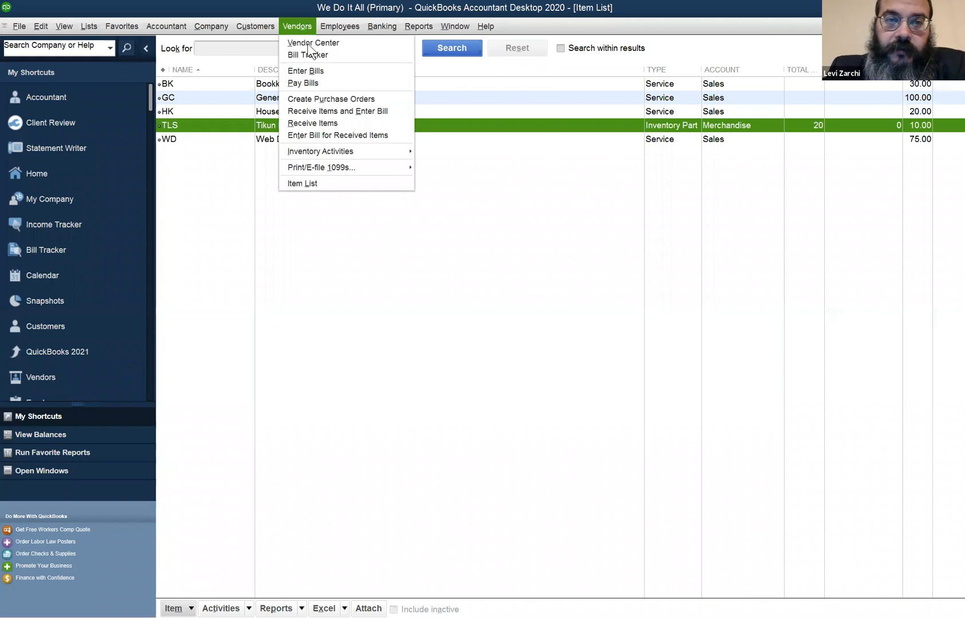
click(344, 110)
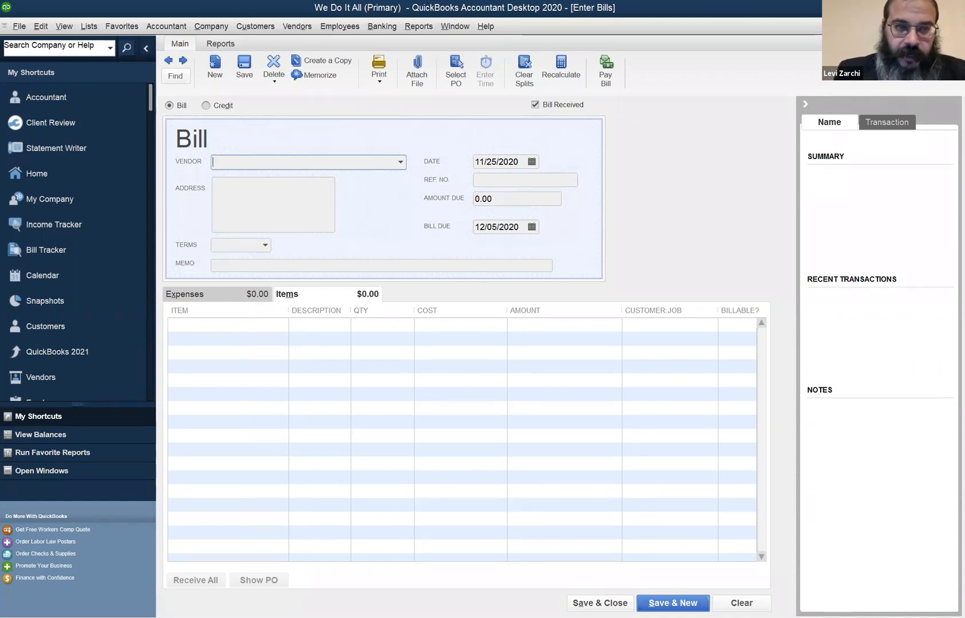
text(M)
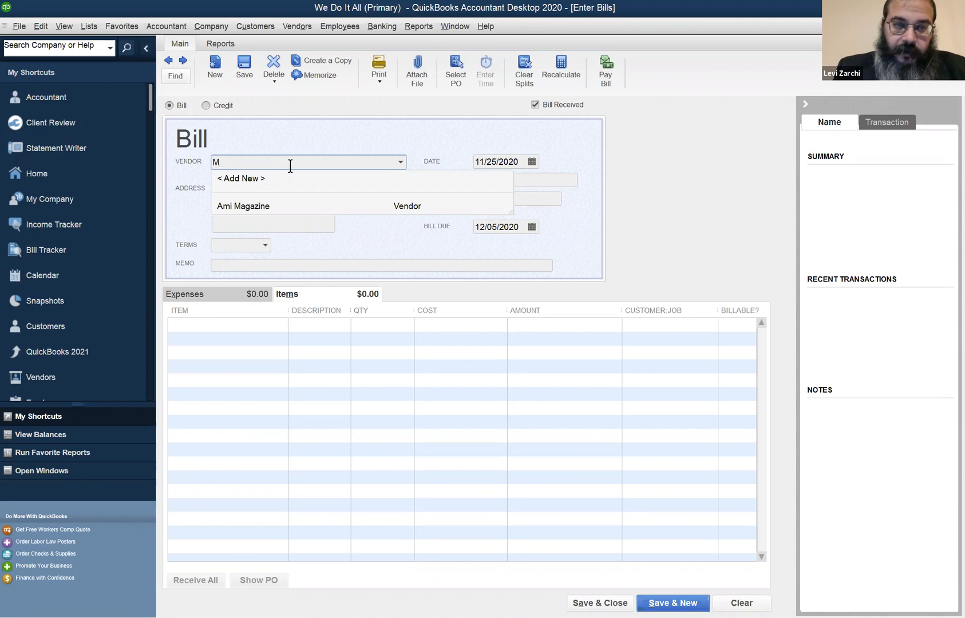
text(ekor)
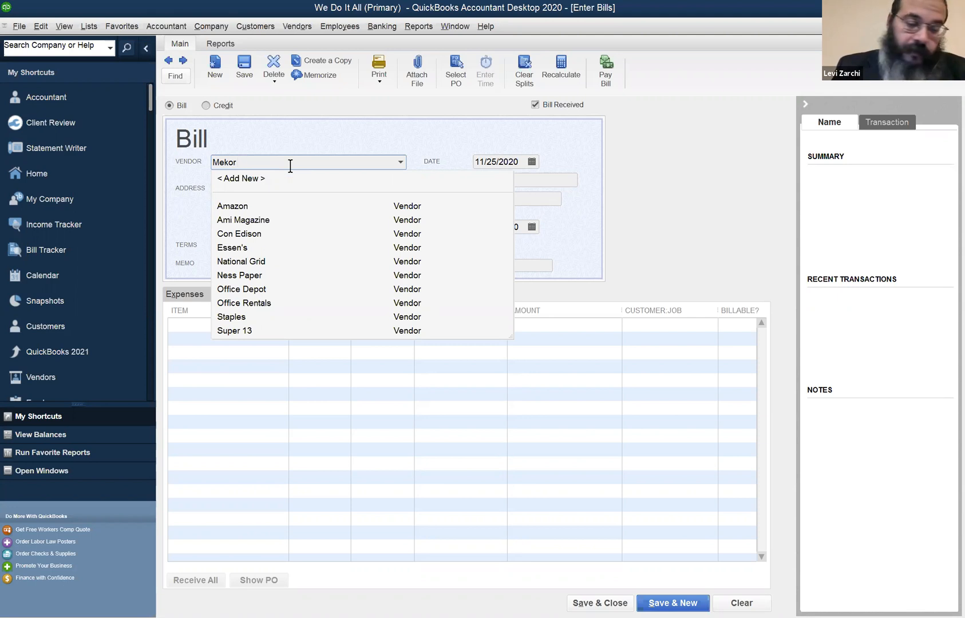
text(Hasefarim)
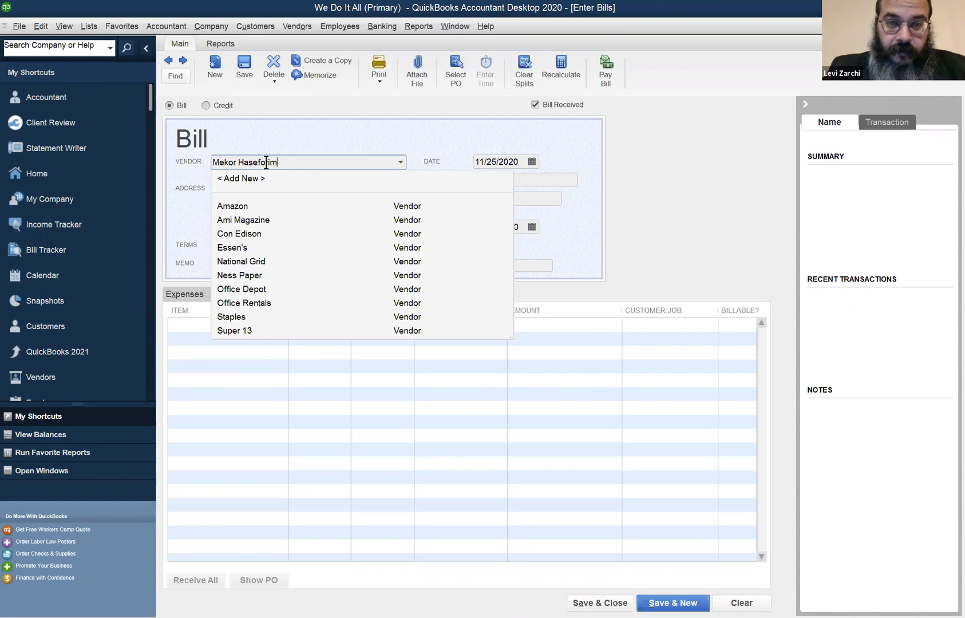
key(Tab)
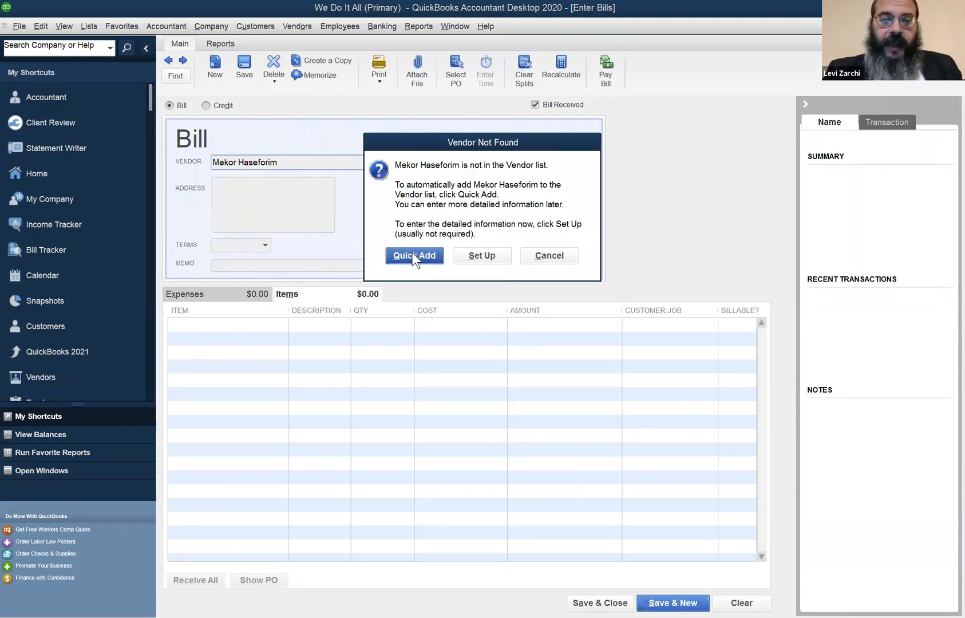
click(413, 253)
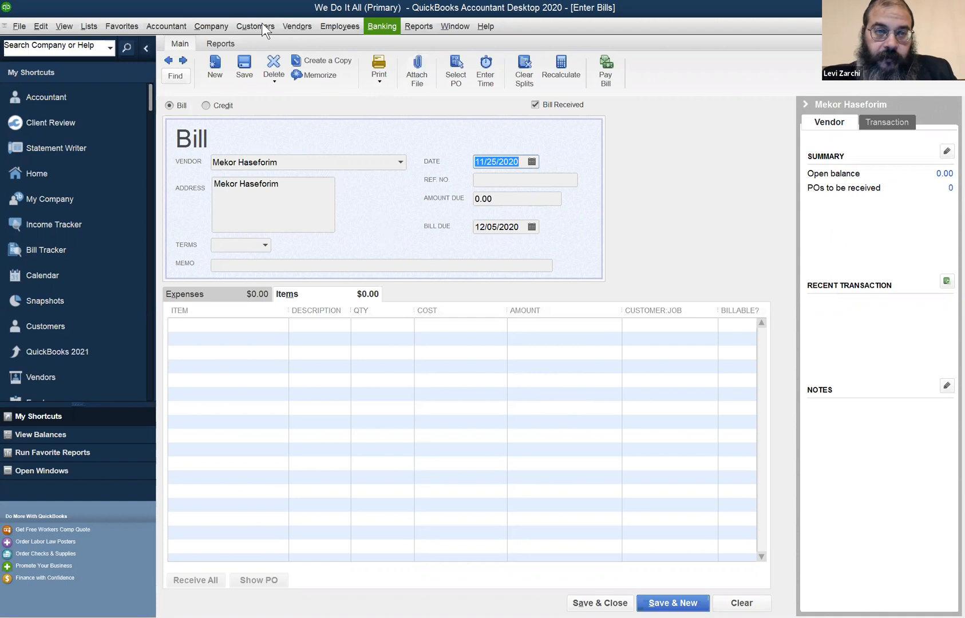
Add the TLS item to the bill's first item line and open the item's current availability from its quantity
click(295, 26)
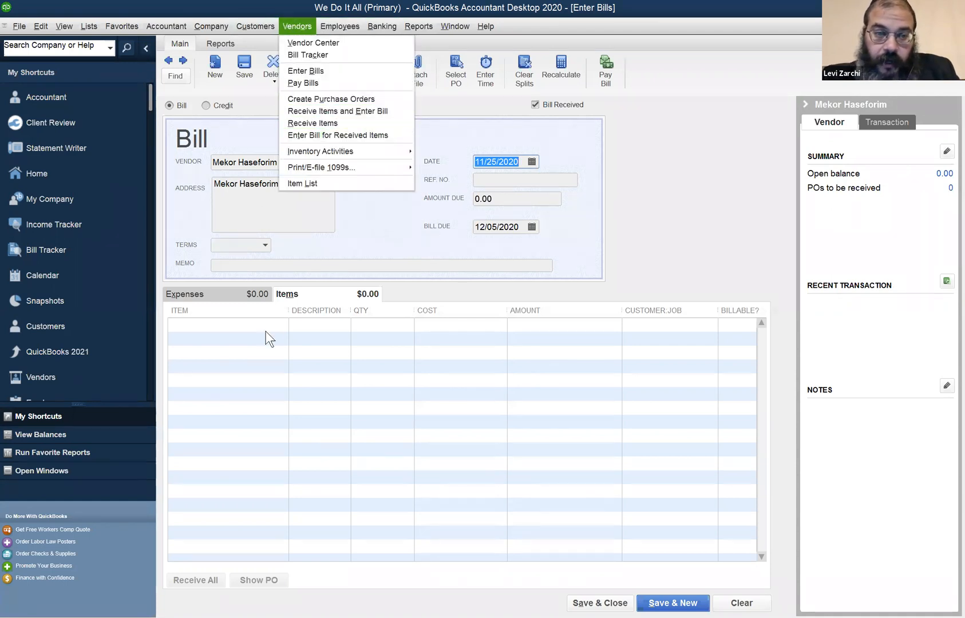
click(497, 192)
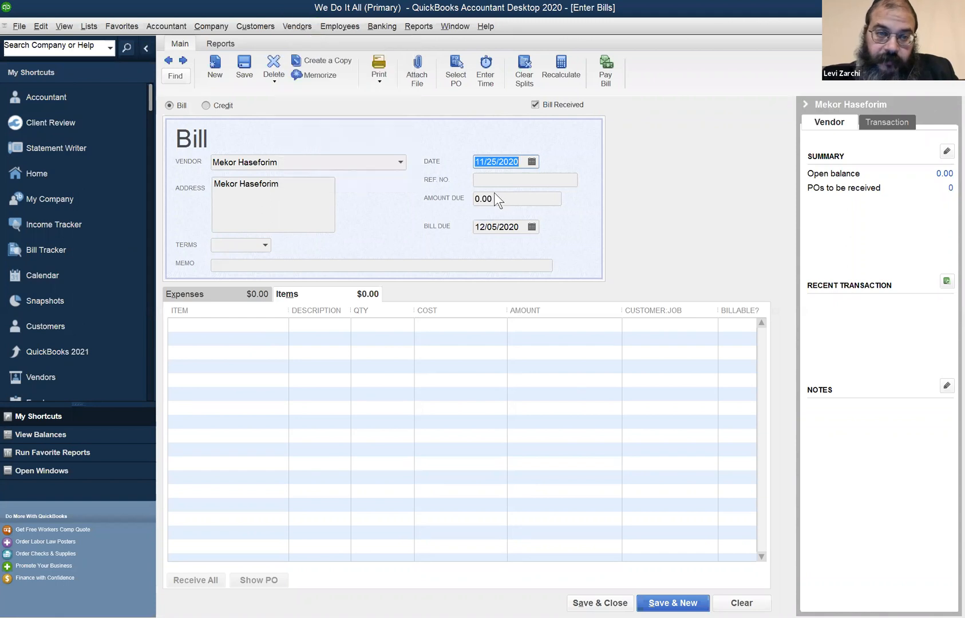
click(210, 320)
text(TLS)
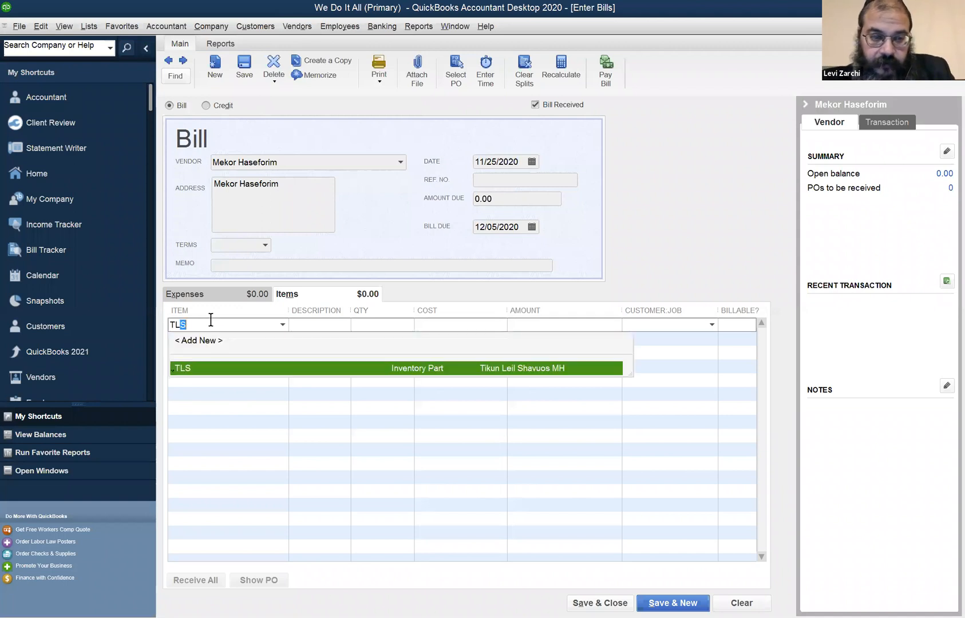
key(Tab)
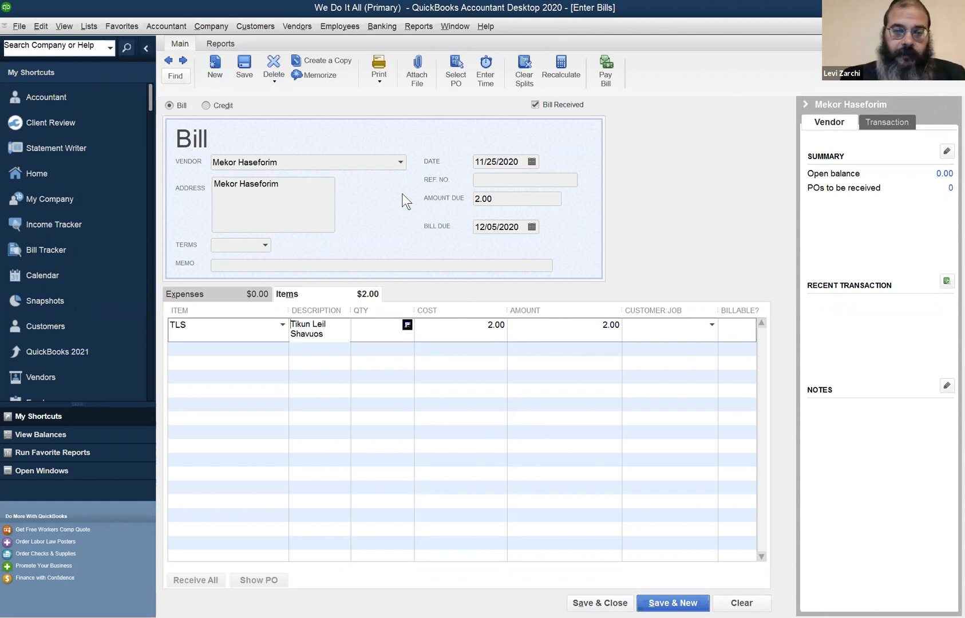
click(406, 324)
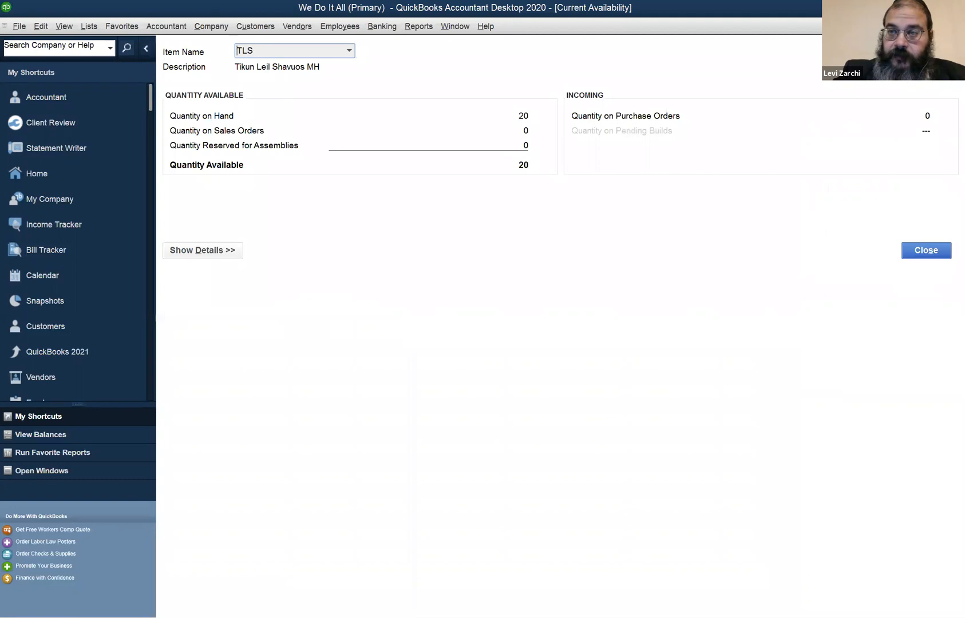
Close the item availability view and set the quantity of the bill's TLS line to 50
key(Escape)
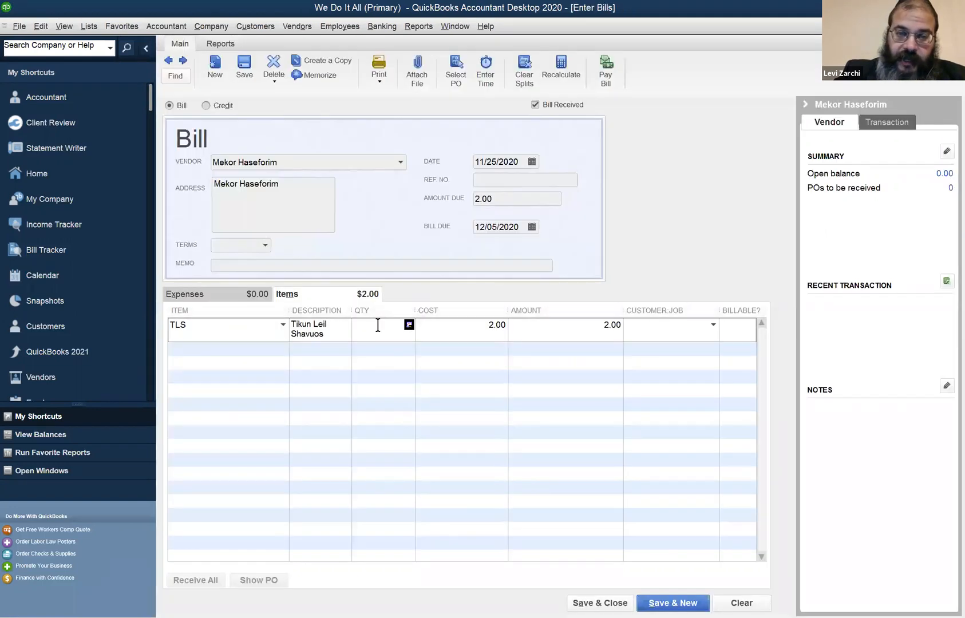
text(50)
key(Tab)
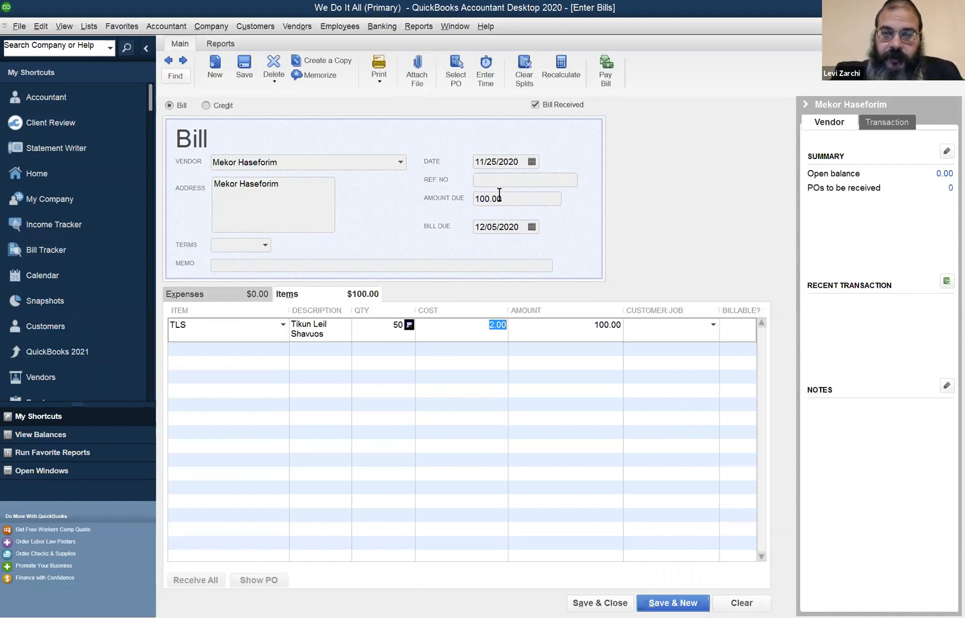
click(214, 323)
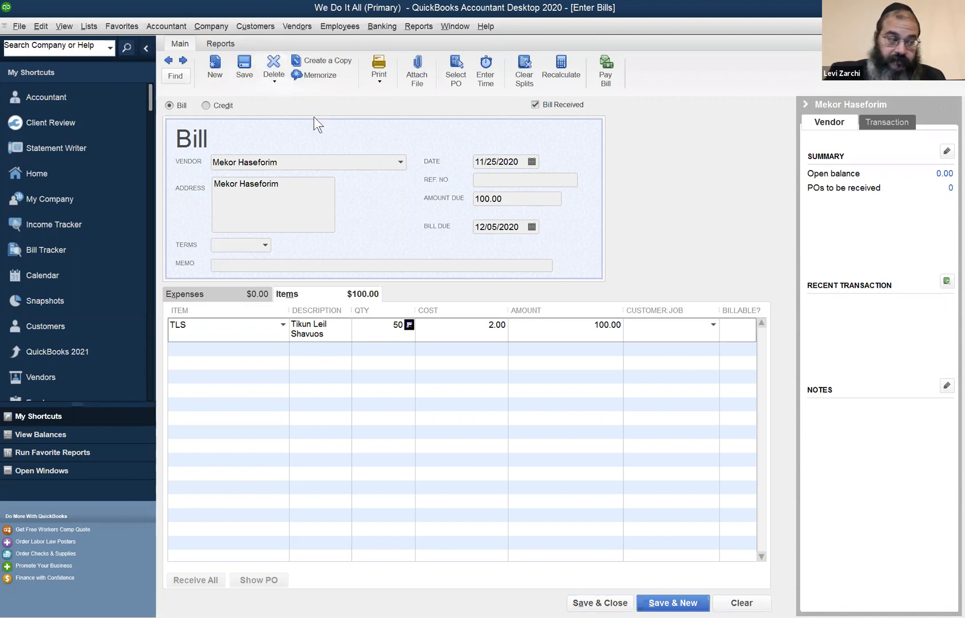
Change the Mekor Haseforim bill's date to 05/25/2020
click(292, 27)
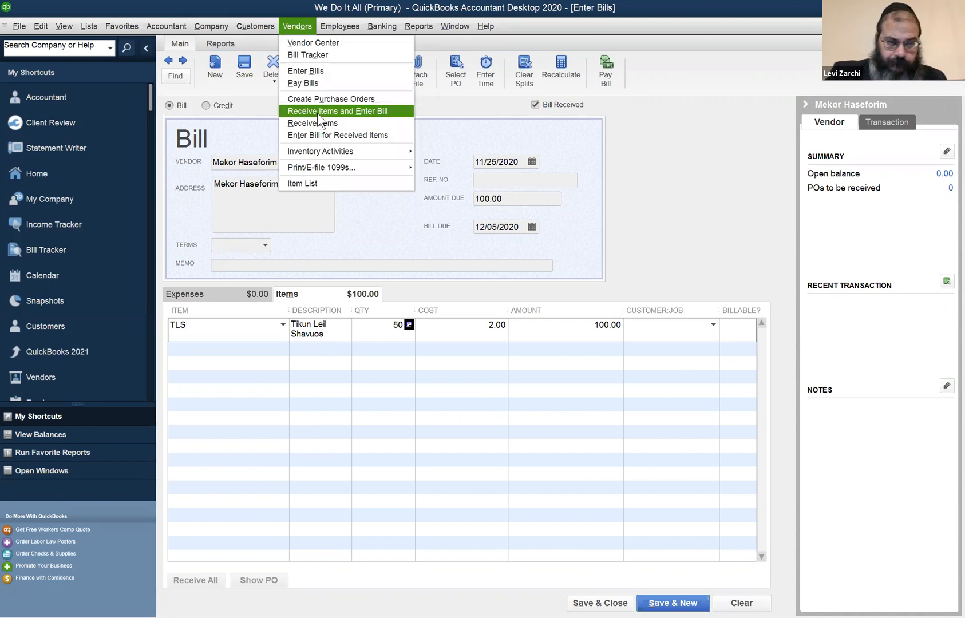
click(253, 160)
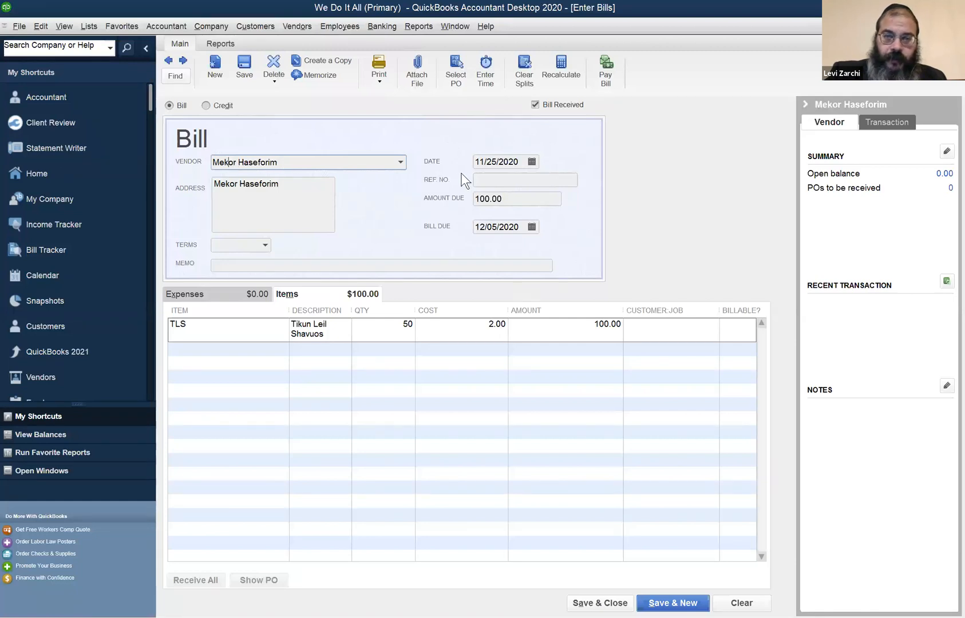
click(478, 163)
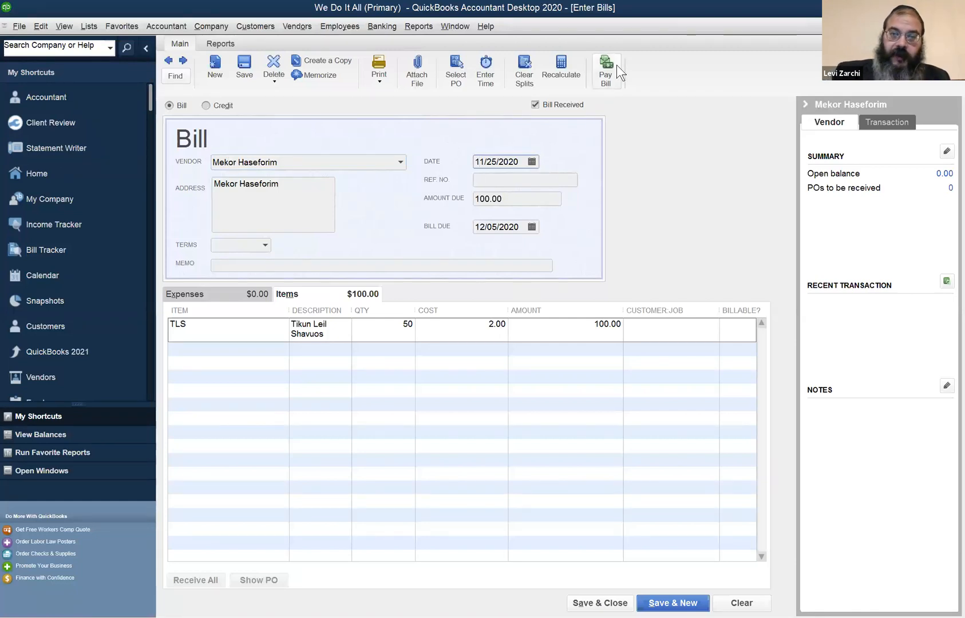
key(Left)
key(shift+Right)
key(shift+Right)
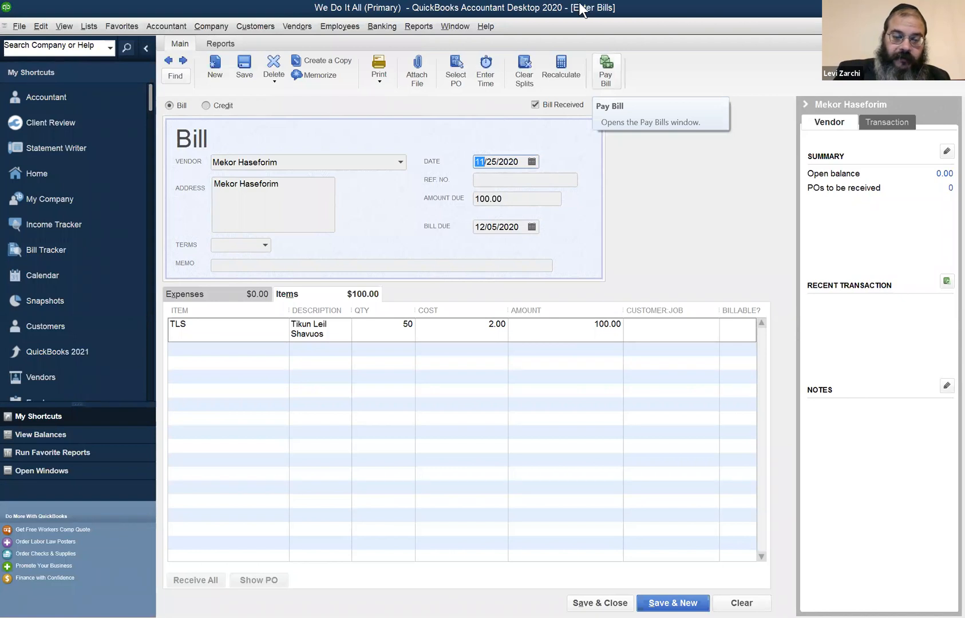
text(05)
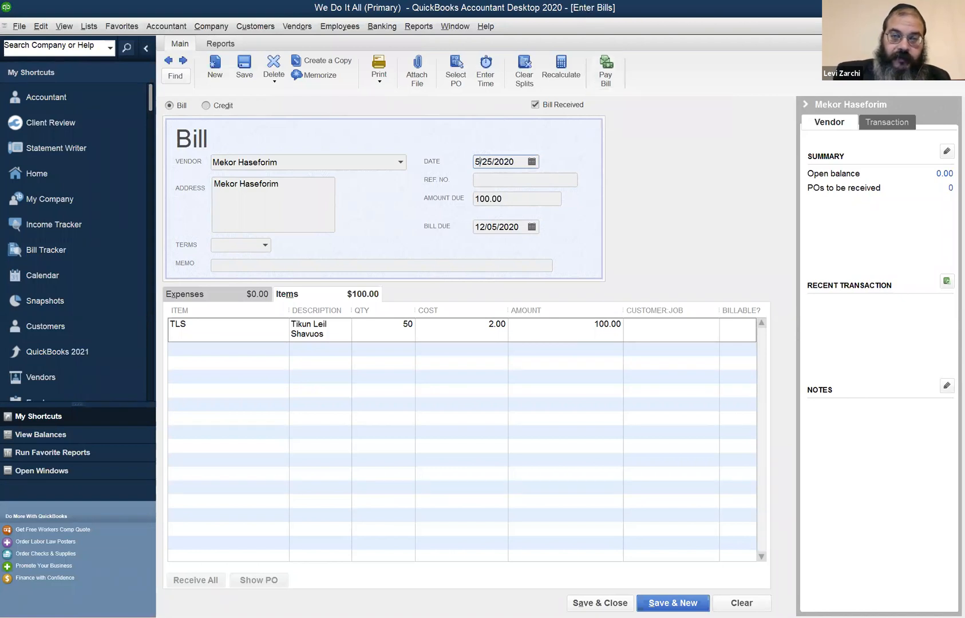
key(Tab)
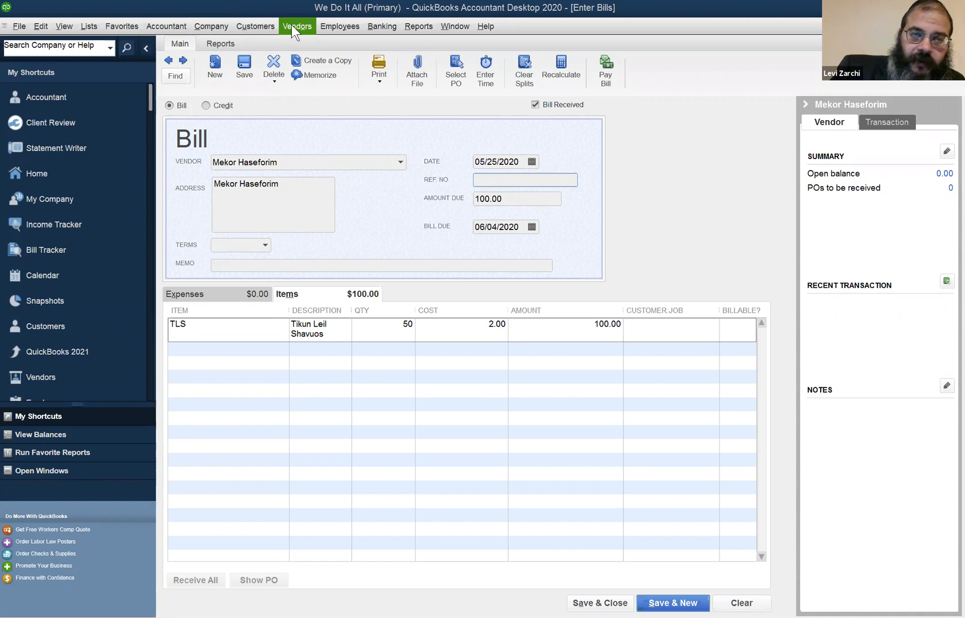
Save and close the Mekor Haseforim bill, and check the TLS item's total quantity in the Item List
click(225, 26)
mouse_move(252, 26)
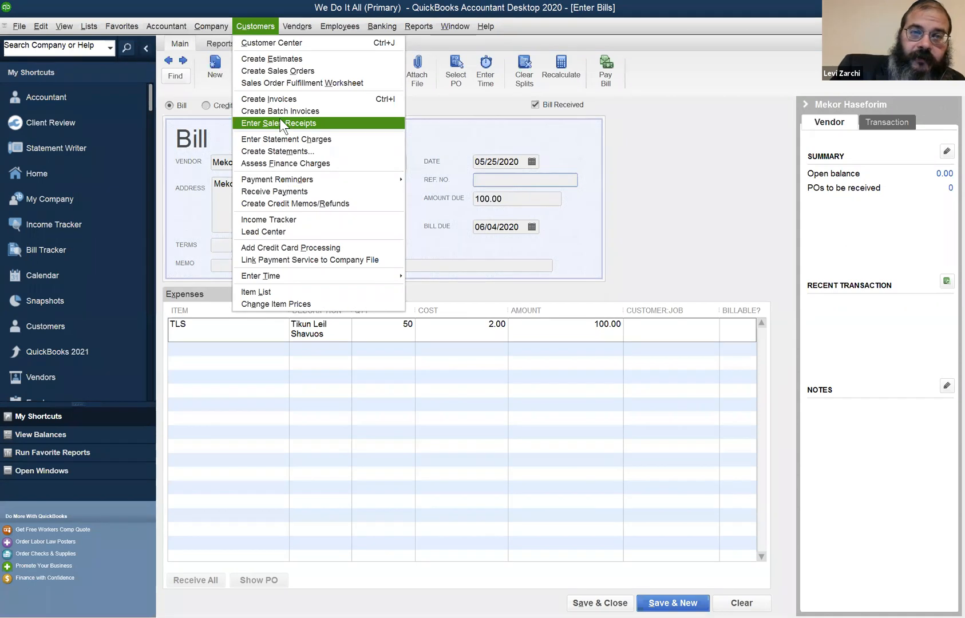
click(286, 24)
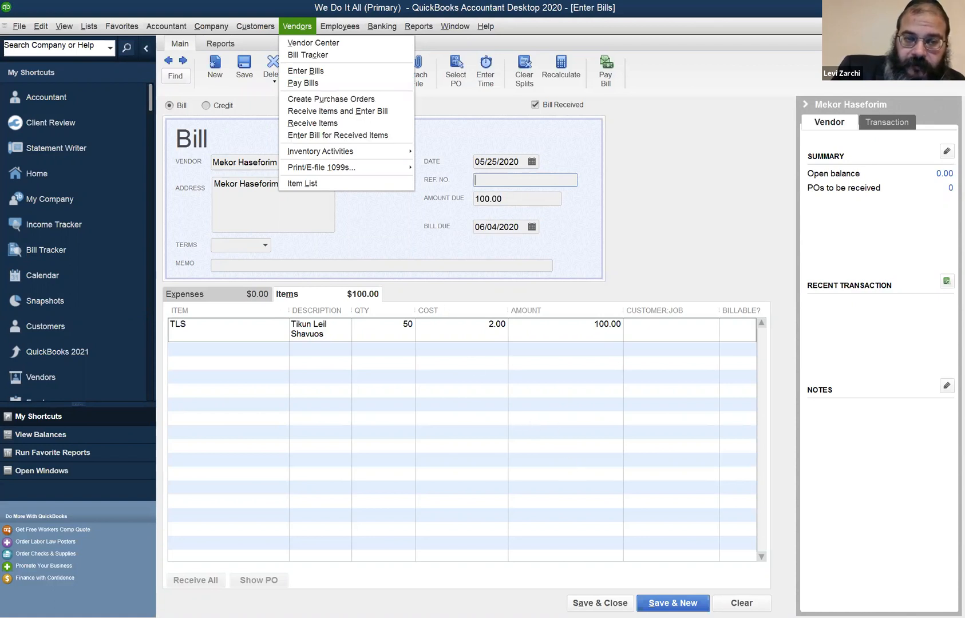
click(579, 600)
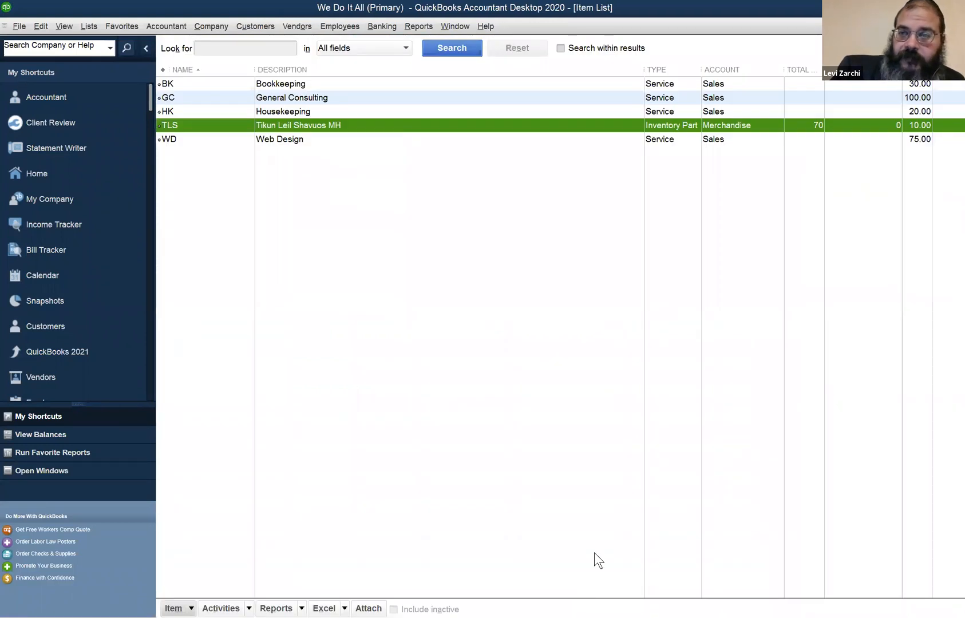
click(796, 125)
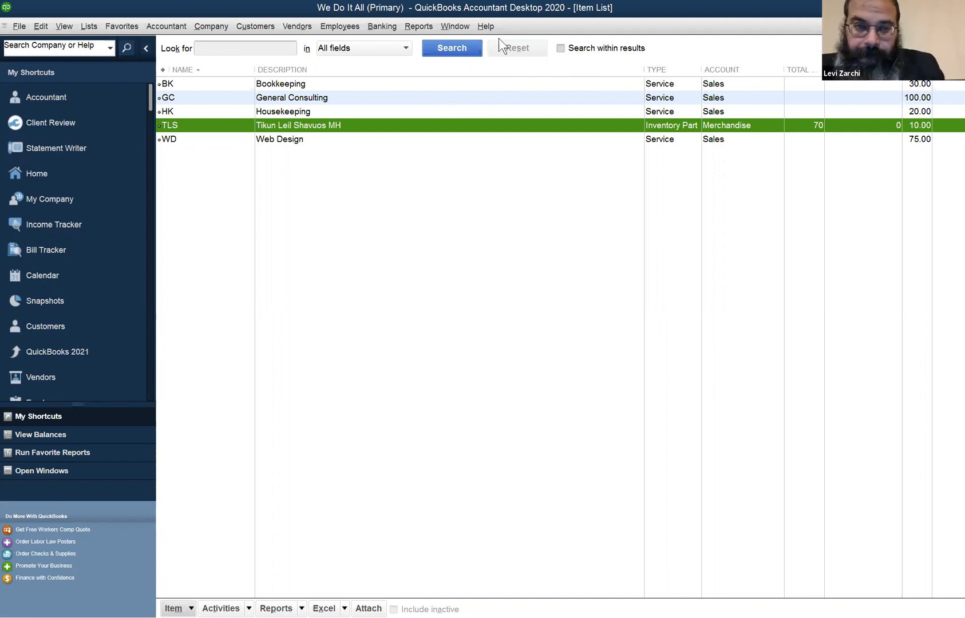
Open the standard Balance Sheet report, review its asset, liability and equity lines, and refresh it
click(463, 20)
click(425, 18)
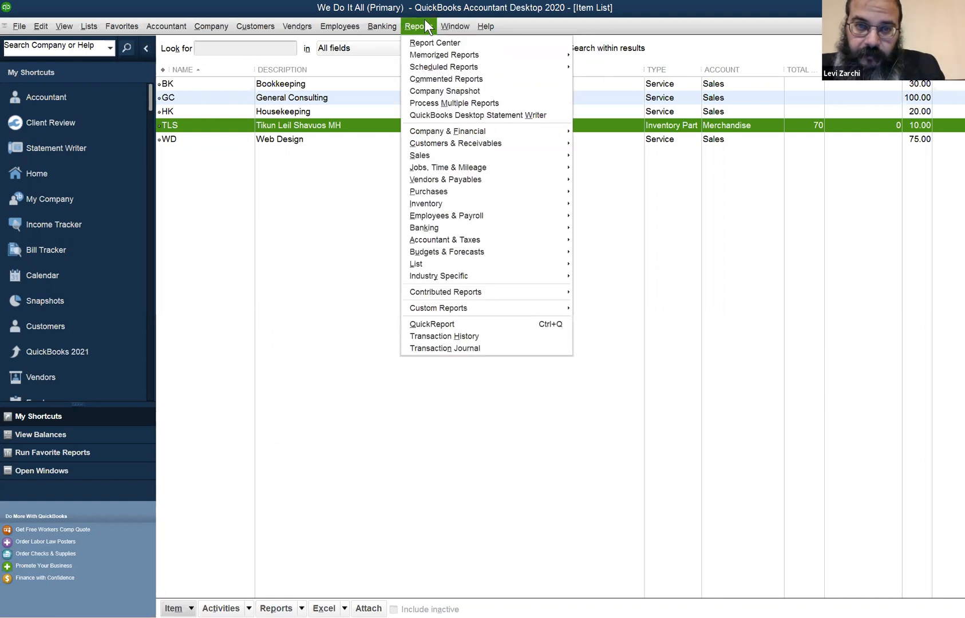
mouse_move(452, 130)
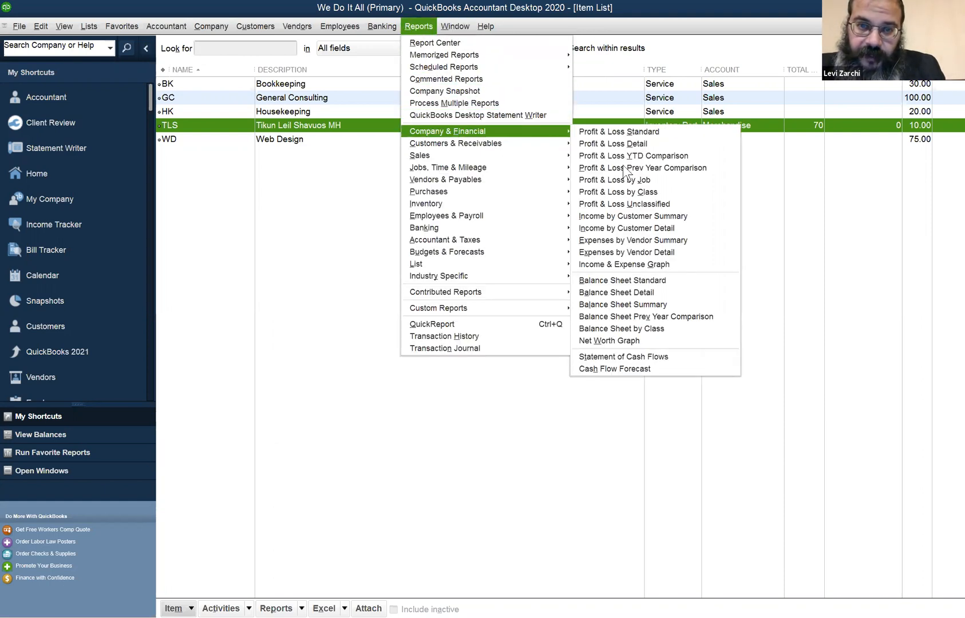
click(679, 287)
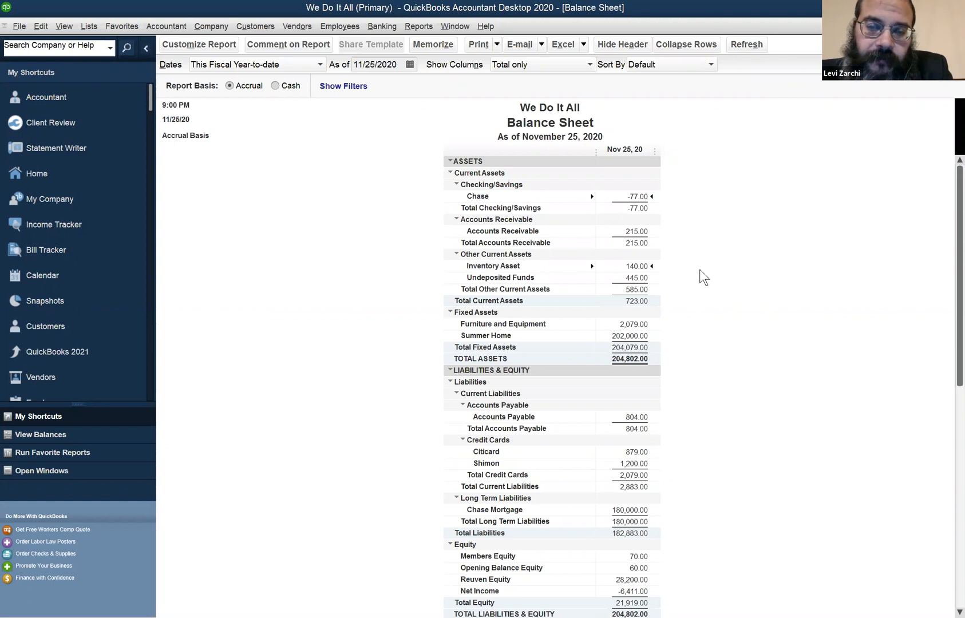
scroll(699, 269, down, 1)
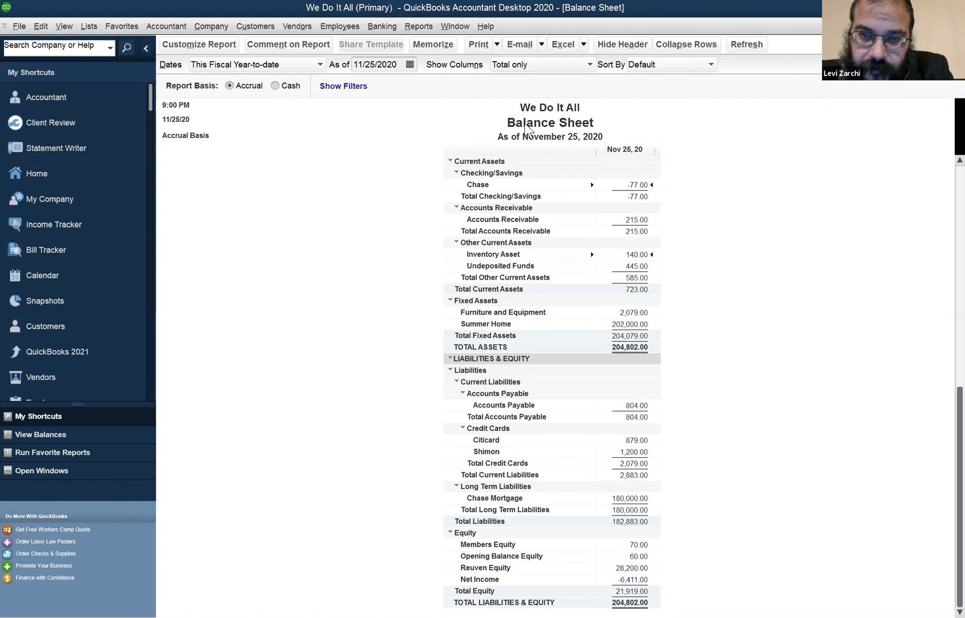
click(746, 44)
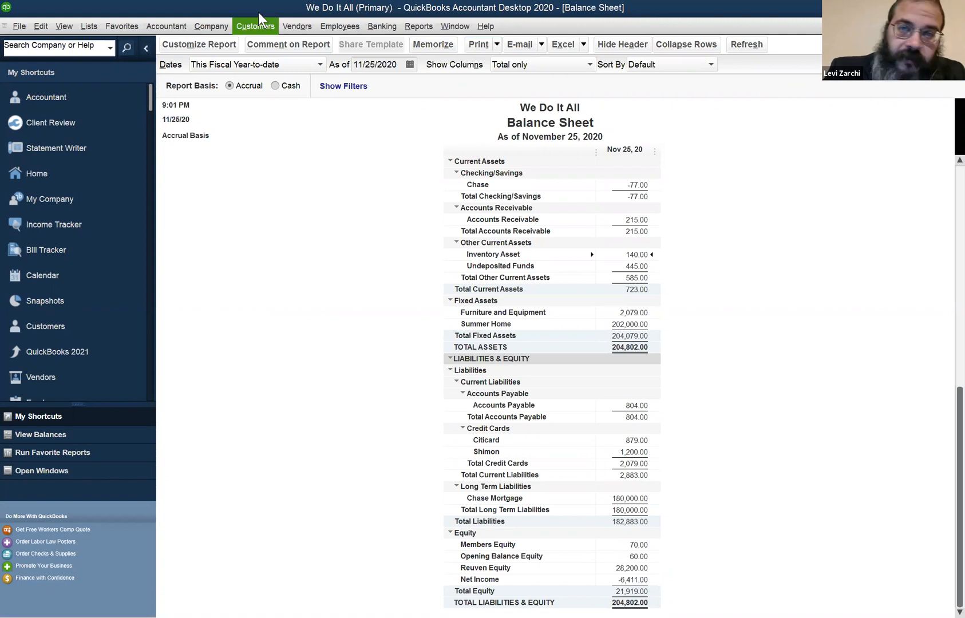
Open the standard Profit & Loss report and set its date range to This Fiscal Year
click(459, 26)
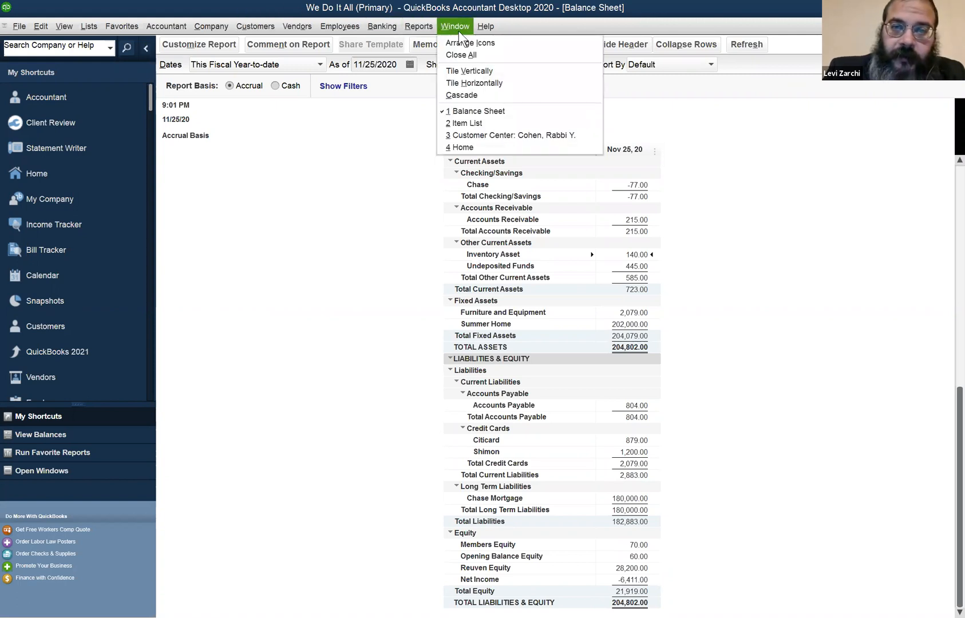
mouse_move(421, 26)
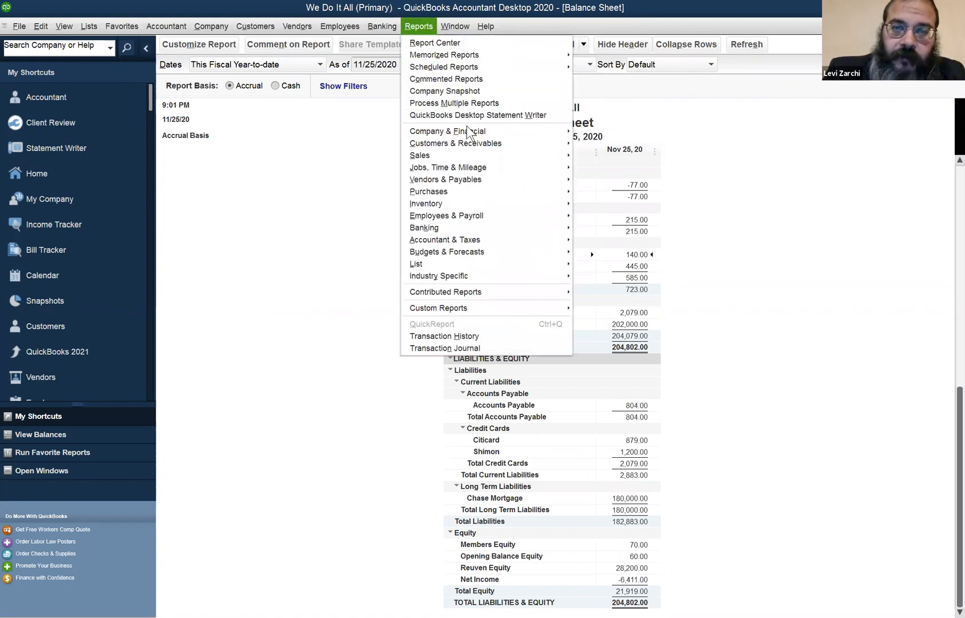
mouse_move(467, 129)
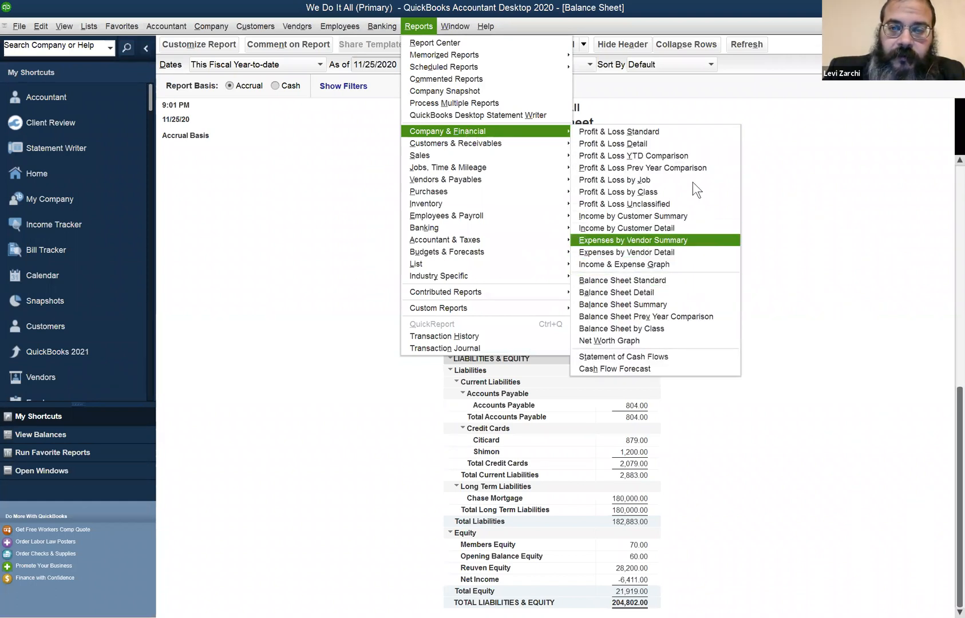
click(673, 131)
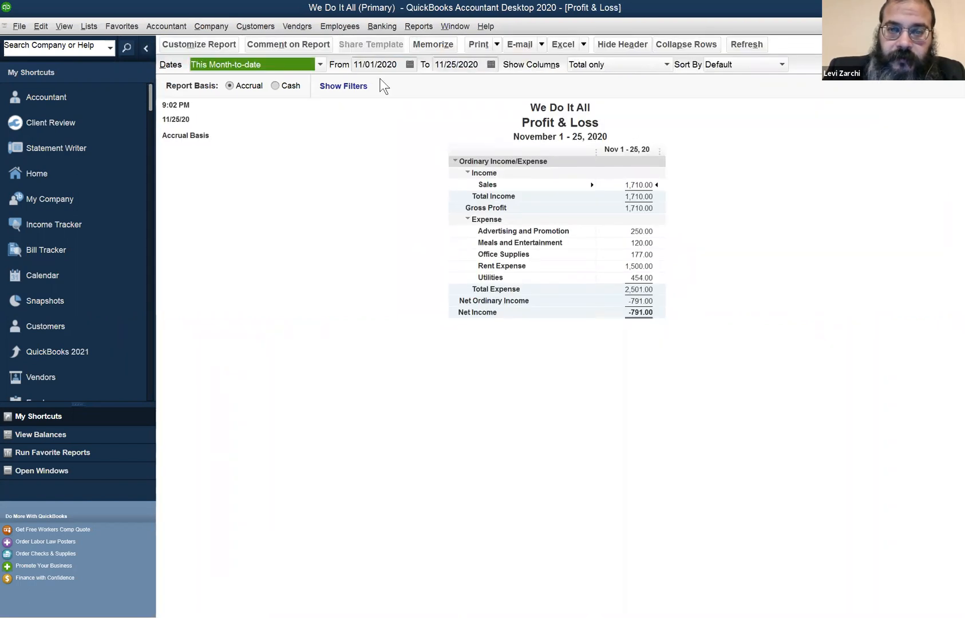
click(255, 63)
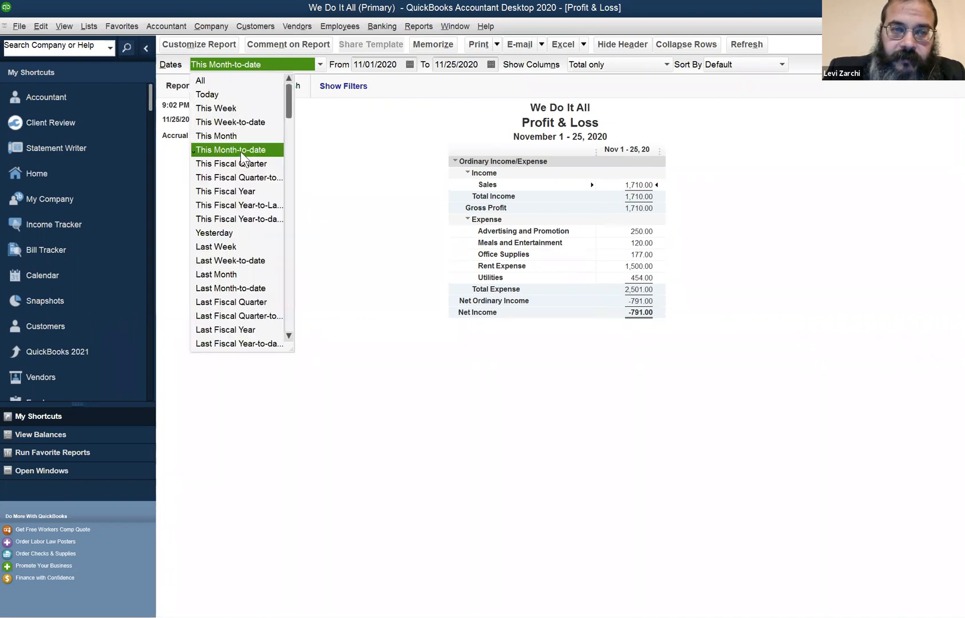
key(Down)
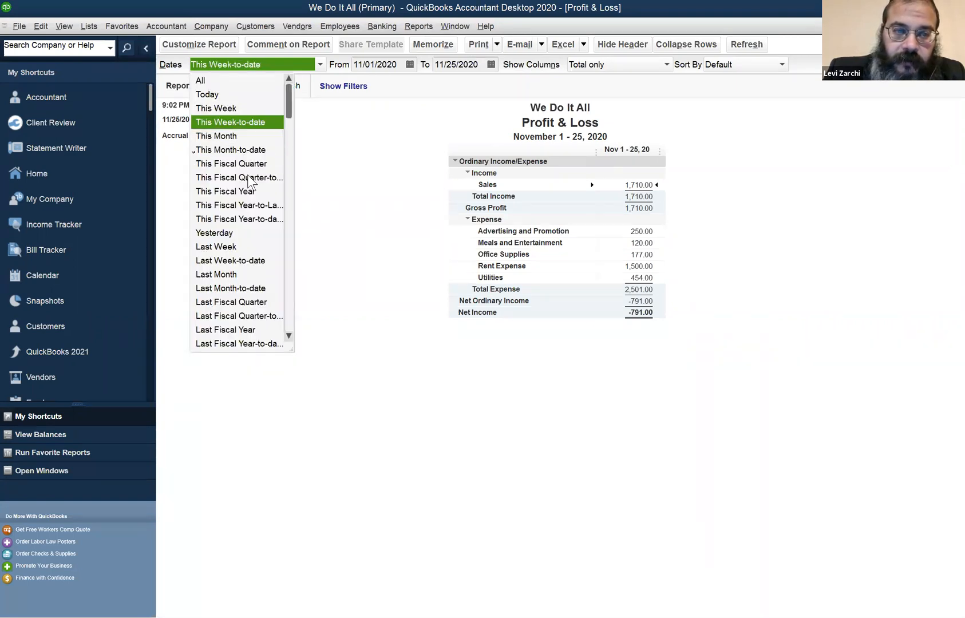
click(246, 191)
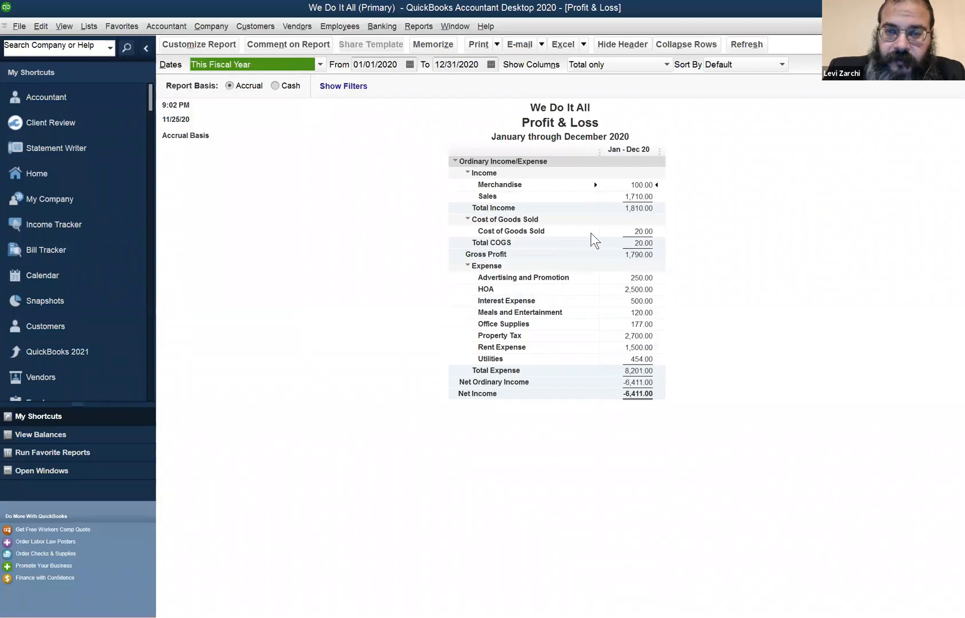
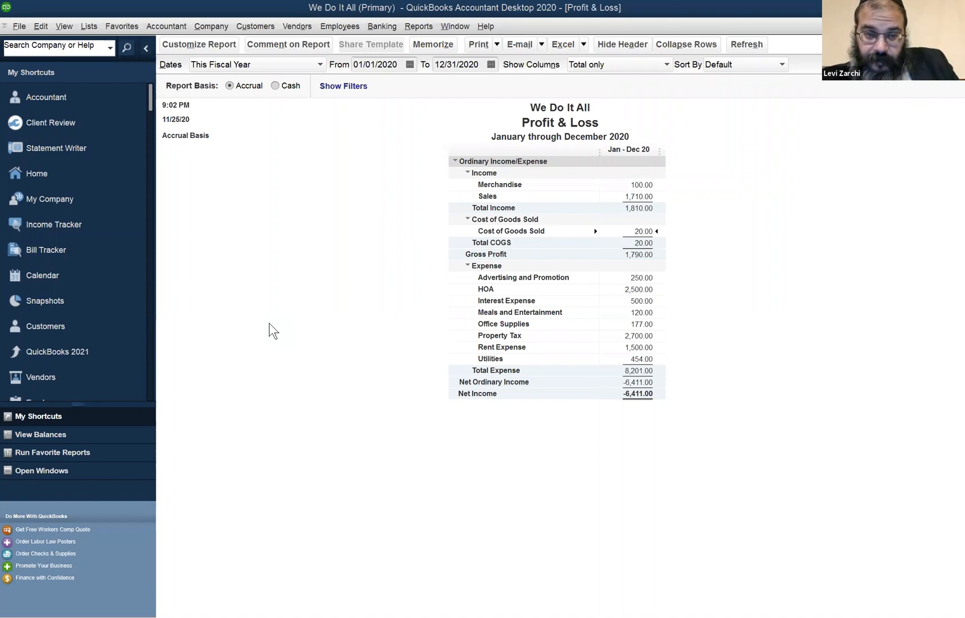
click(419, 29)
mouse_move(443, 133)
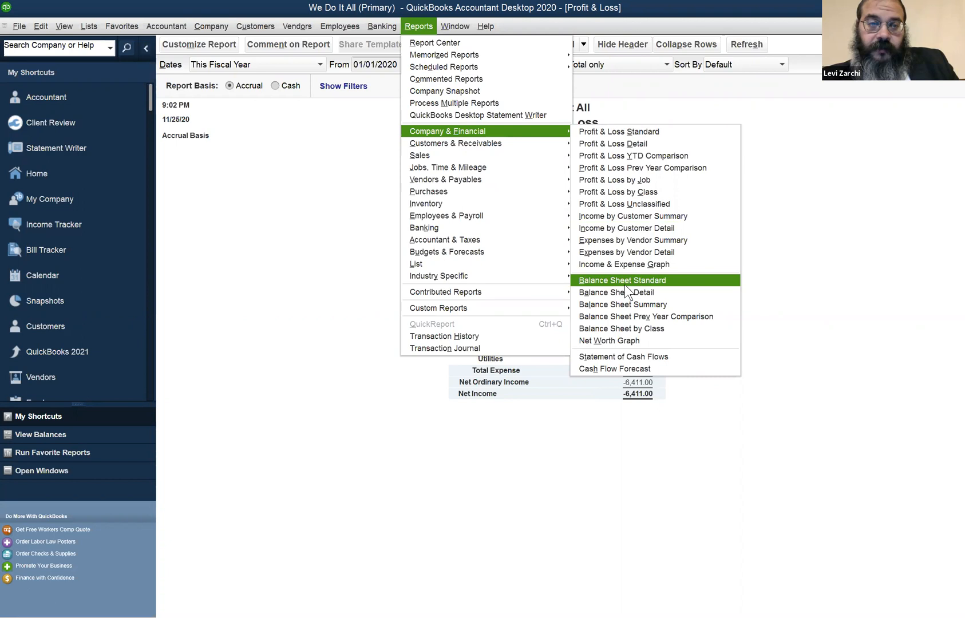
click(228, 226)
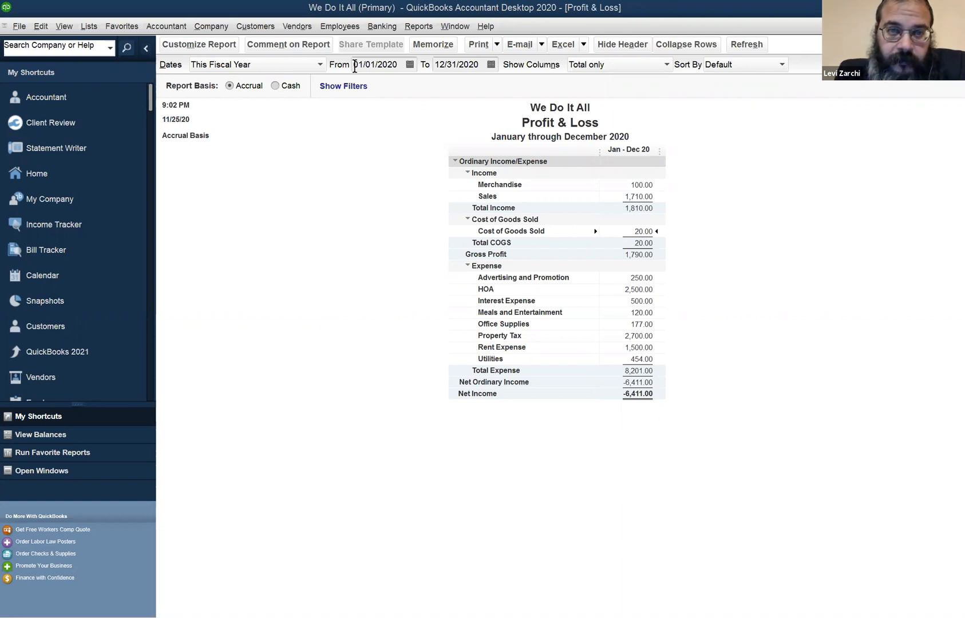
Open the Make Deposits form to view its empty deposit entry table
click(381, 24)
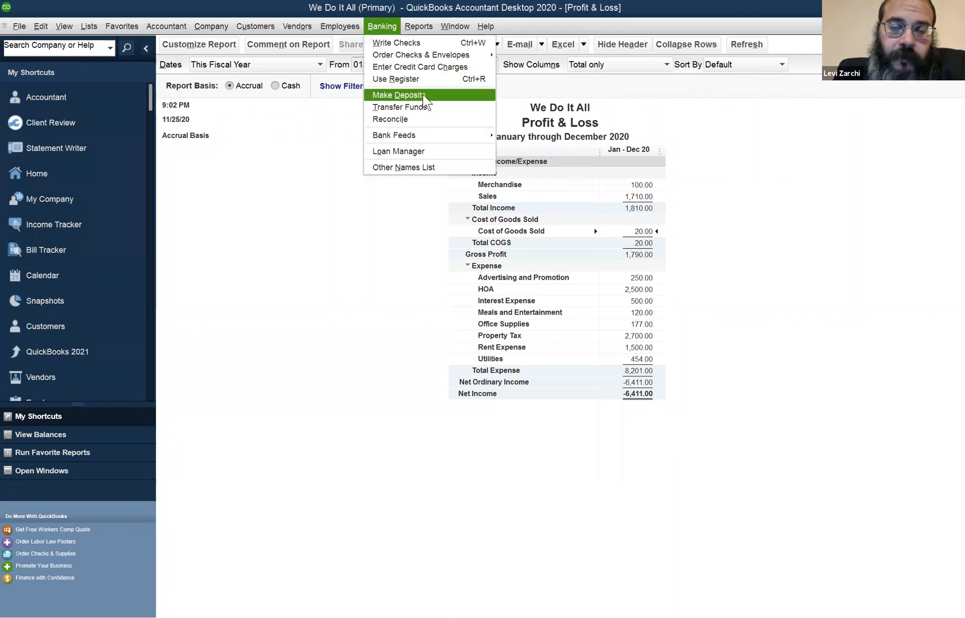
click(422, 94)
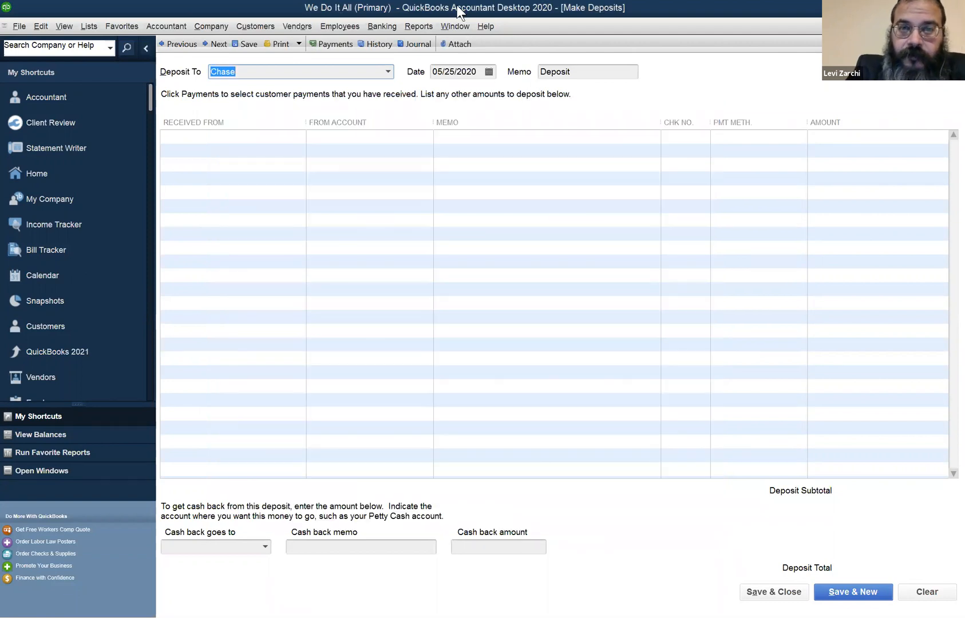
click(521, 172)
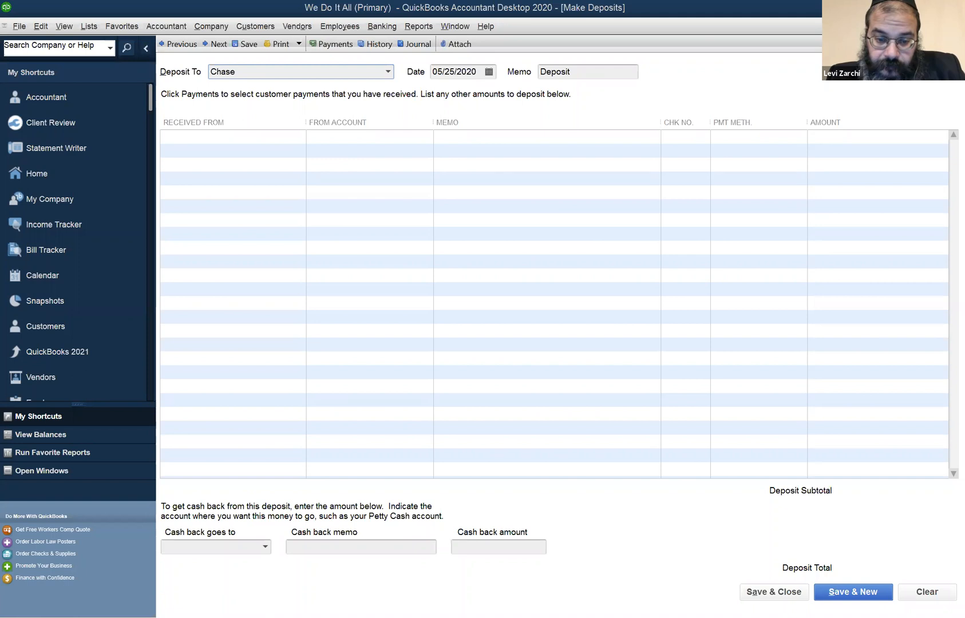
Start a new invoice, enter the new customer's name and quick-add the customer to the Customer:Job list
click(207, 340)
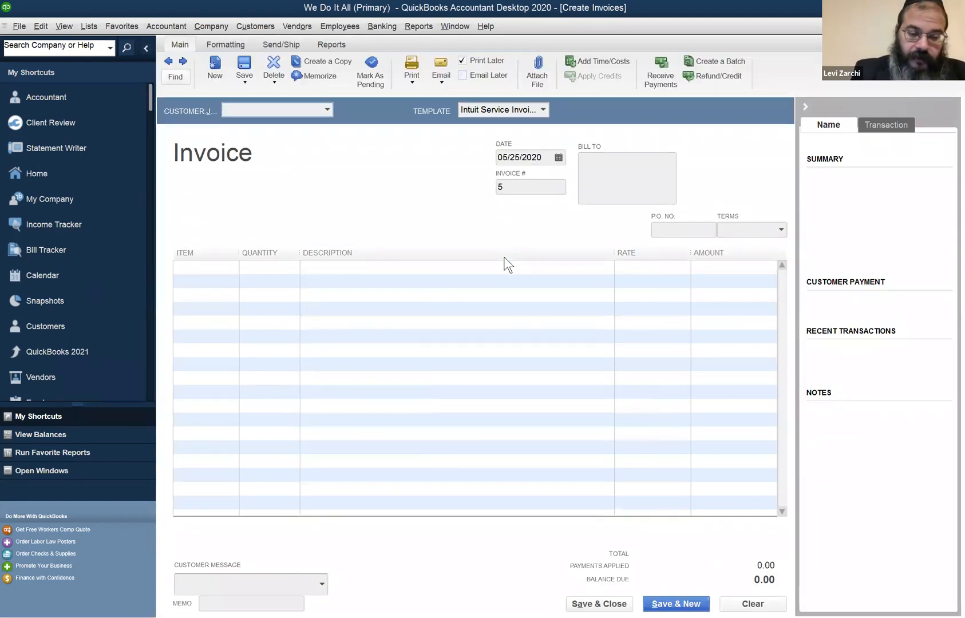
text(G)
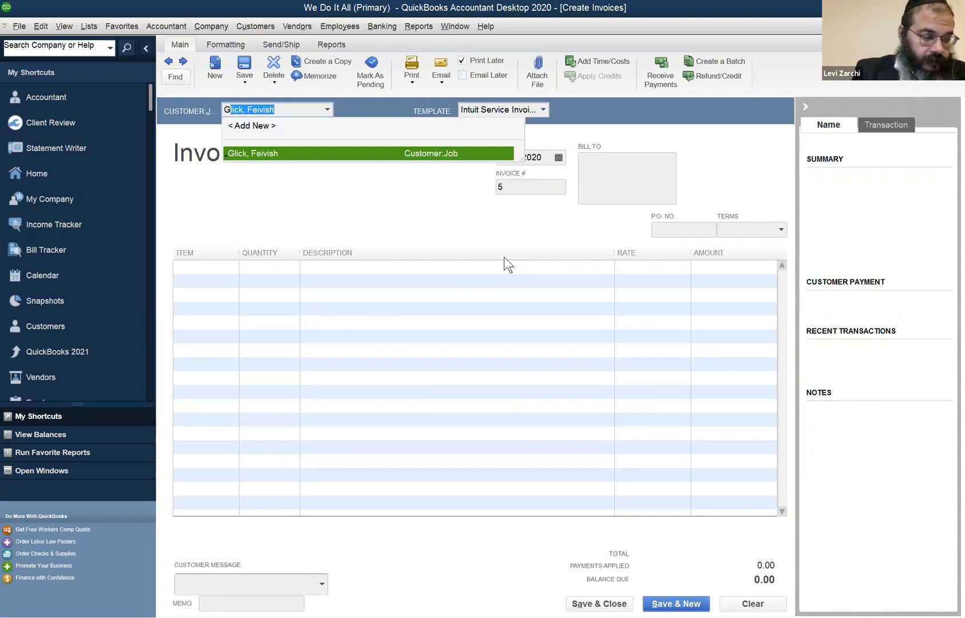
key(BackSpace)
key(BackSpace)
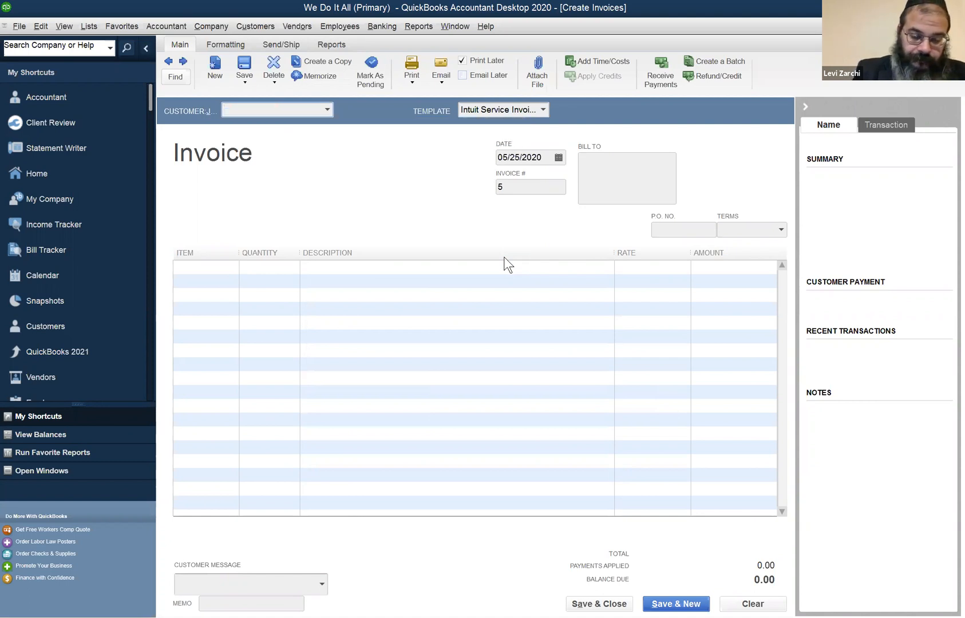
text(Ra)
key(BackSpace)
key(BackSpace)
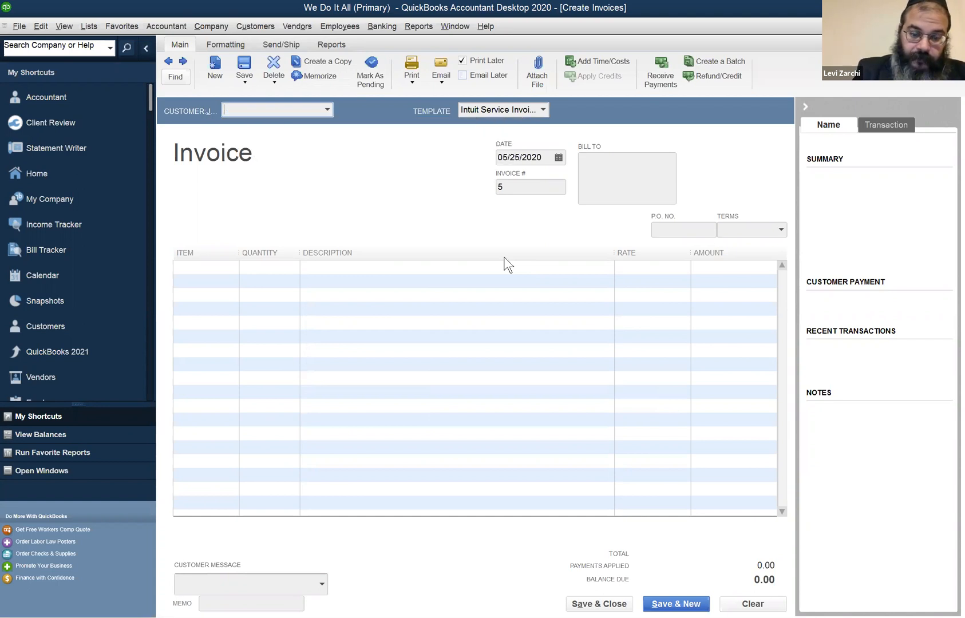
text(Ga)
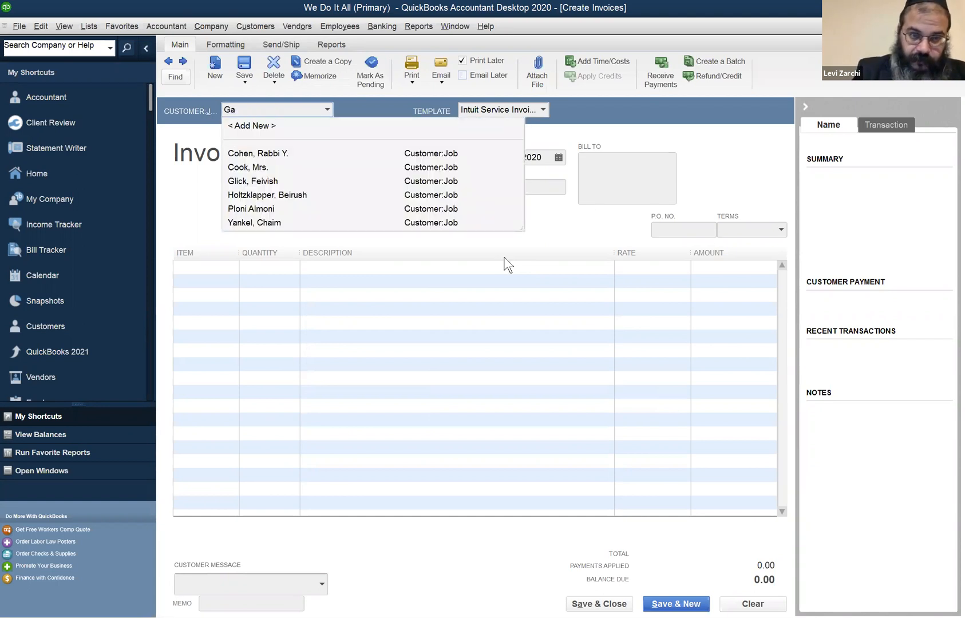
text(bbai, Rabbi)
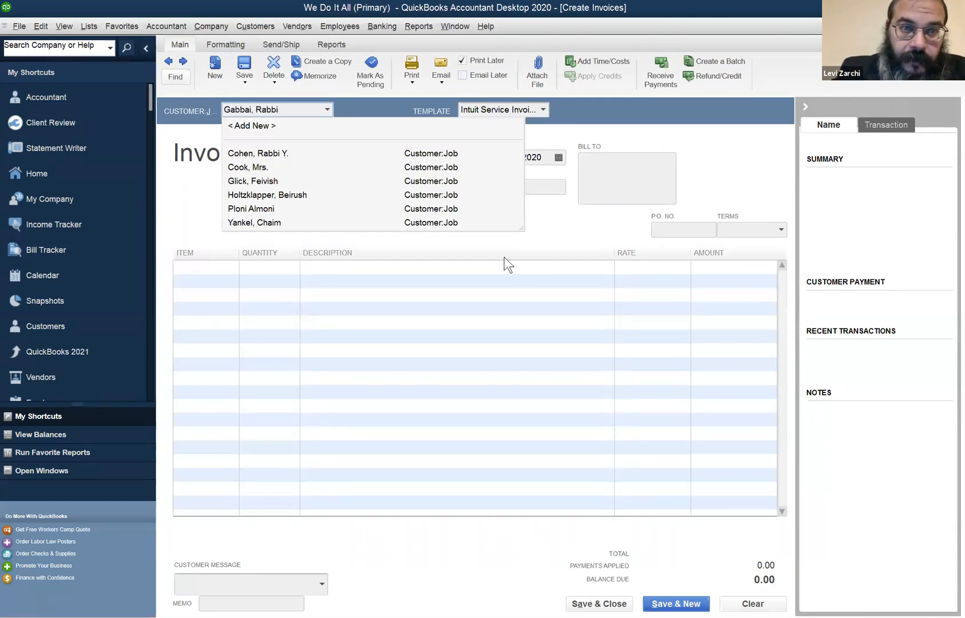
key(Tab)
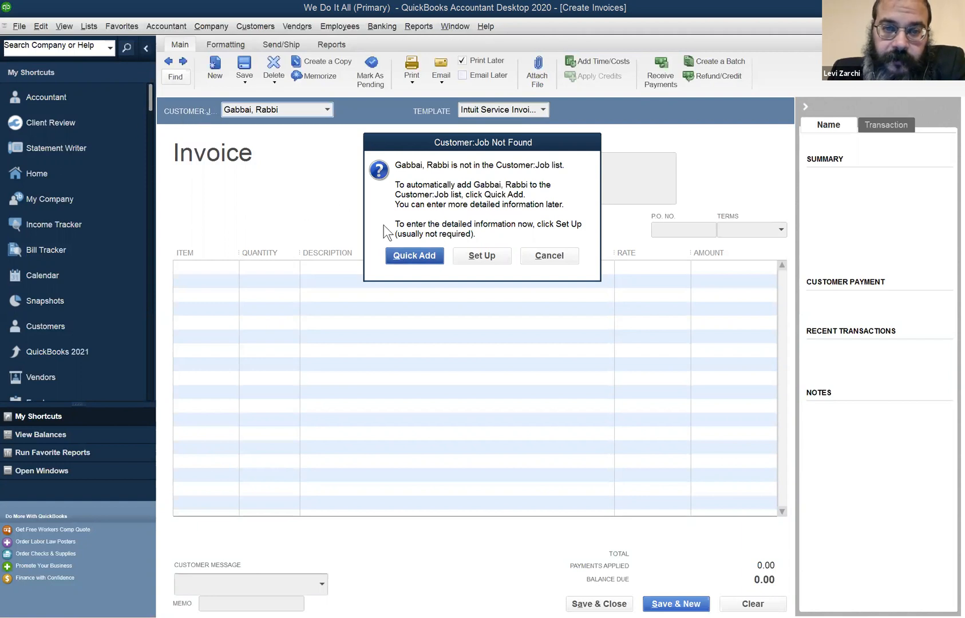
click(402, 248)
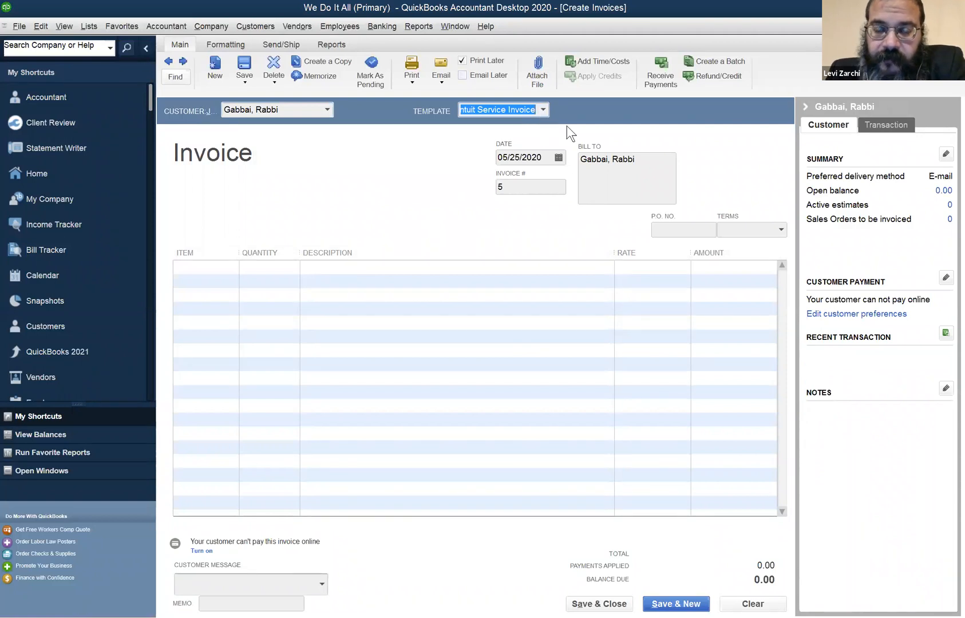
Switch the invoice to the Intuit Product Invoice template and add a line for 25 of the TLS item
click(542, 109)
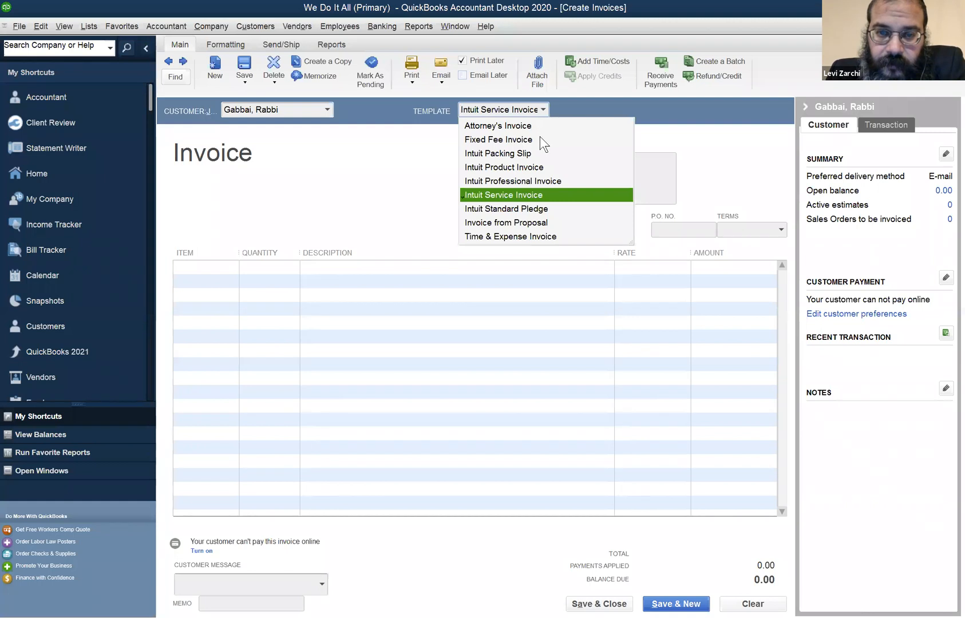
click(548, 169)
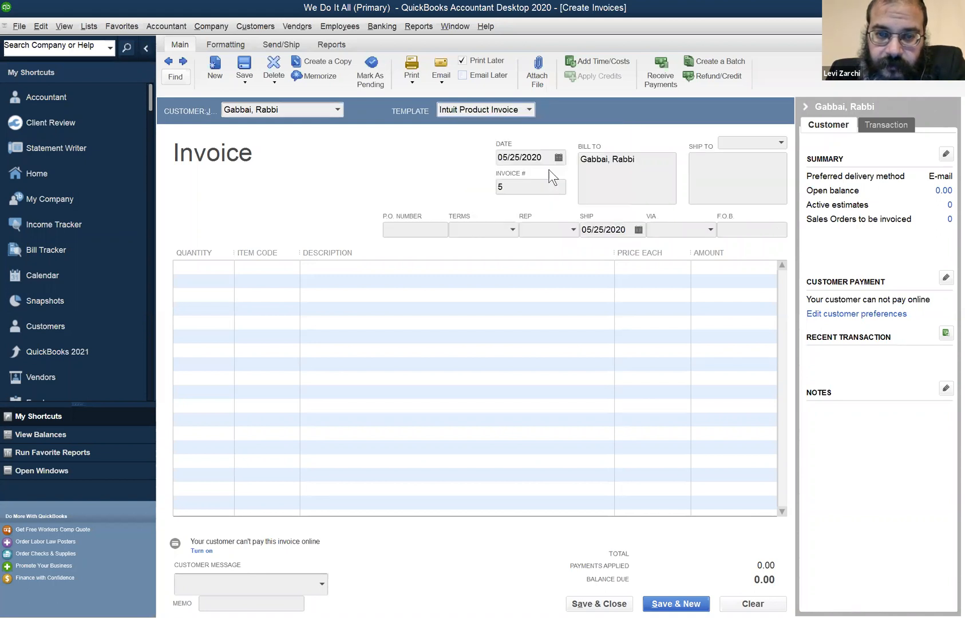
click(229, 269)
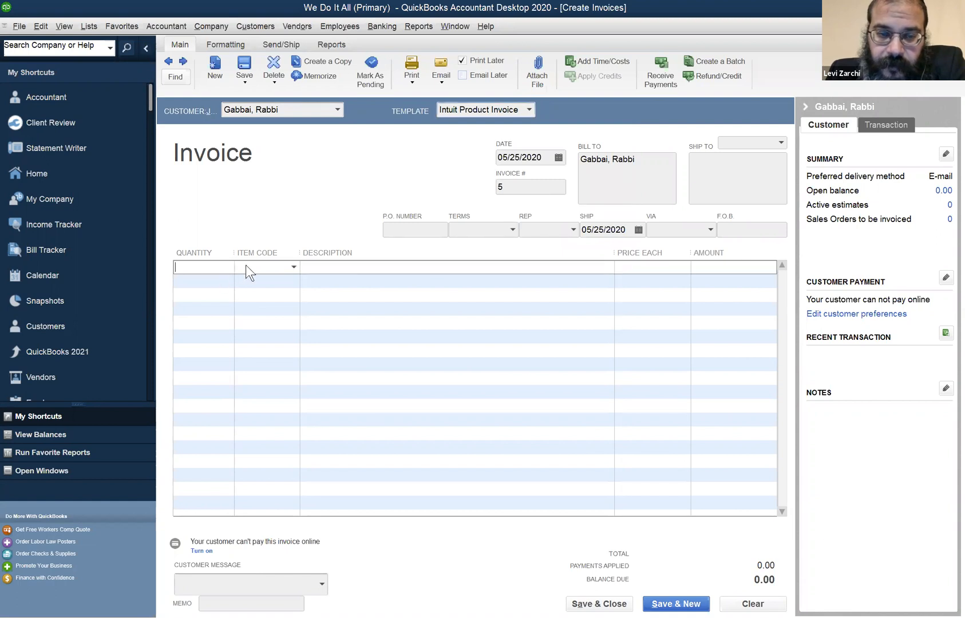
click(246, 269)
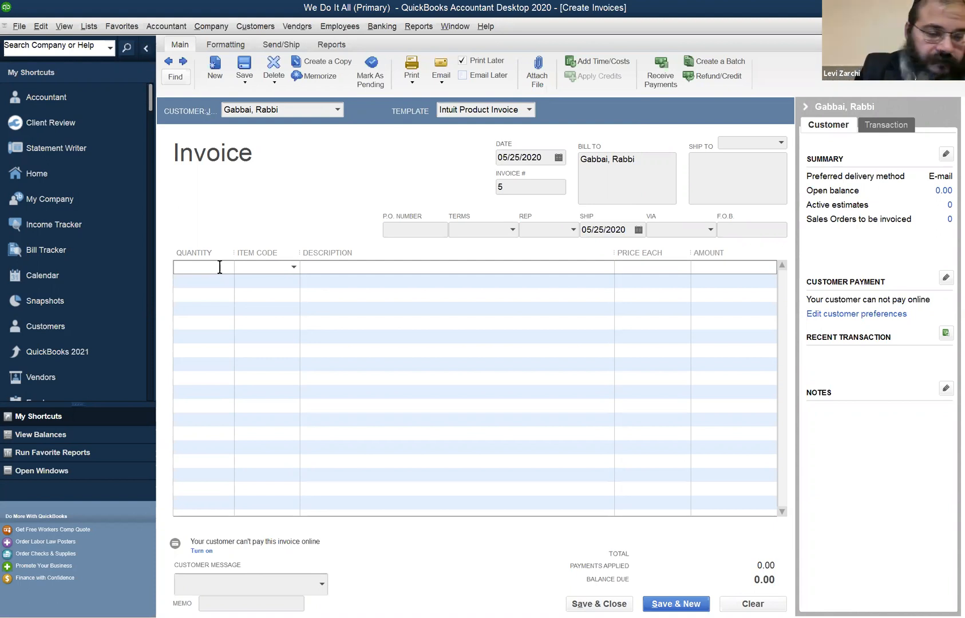
text(25)
key(Tab)
text(T)
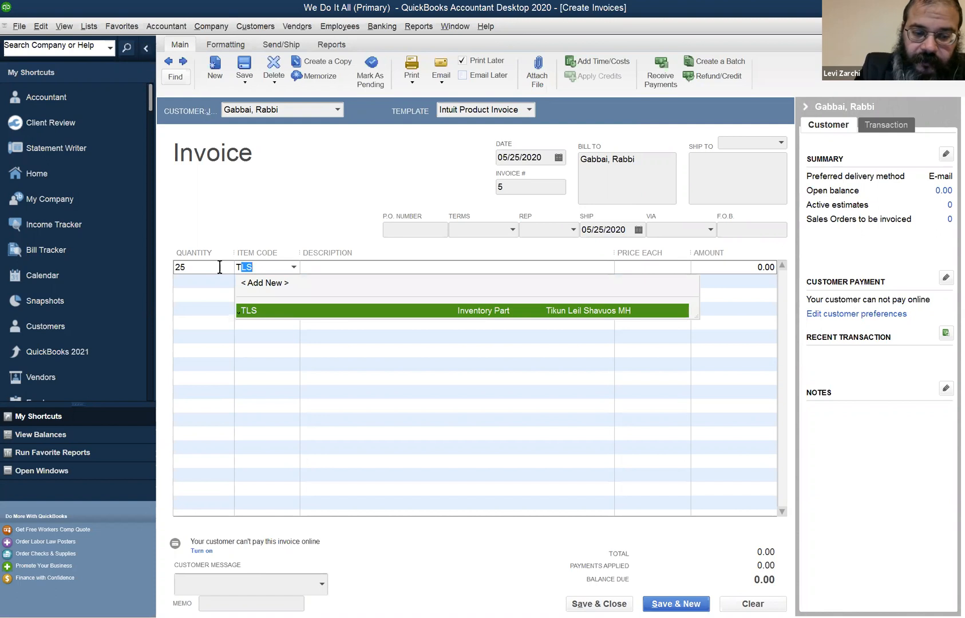
key(Tab)
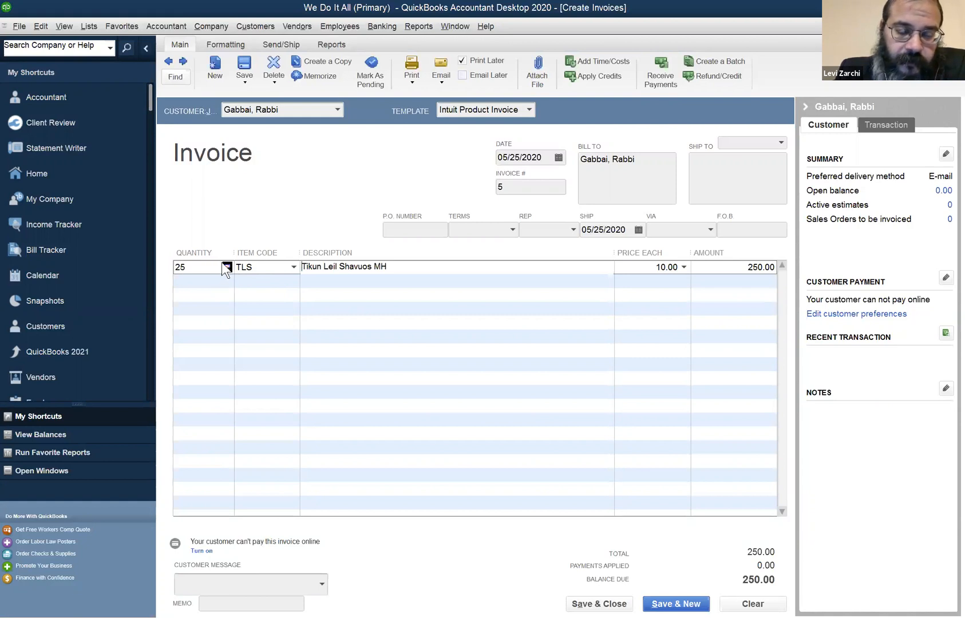
Check the current availability of the TLS item from the invoice line's quantity, and return to the invoice
click(186, 267)
double_click(179, 267)
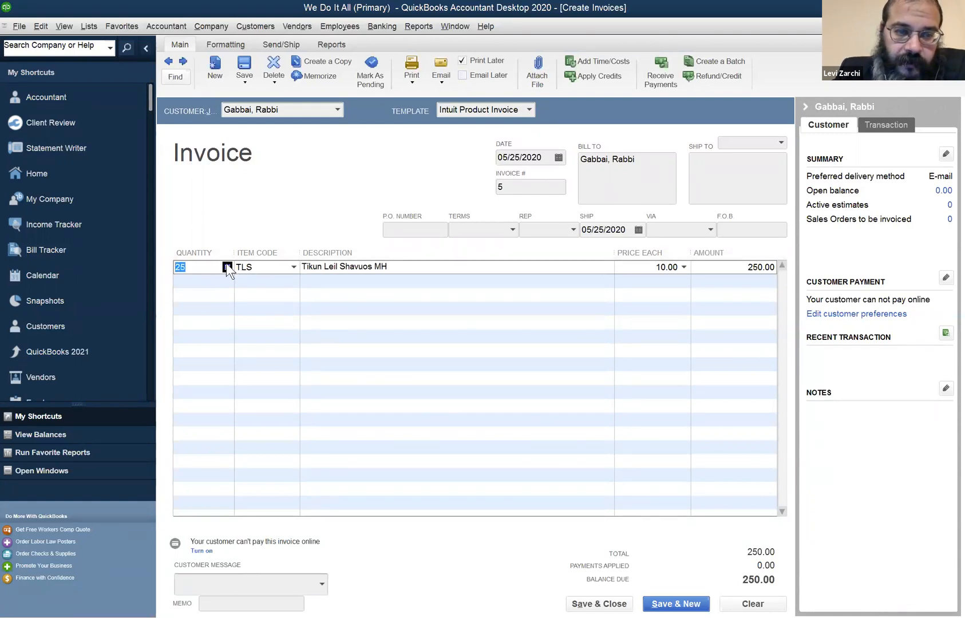
click(228, 267)
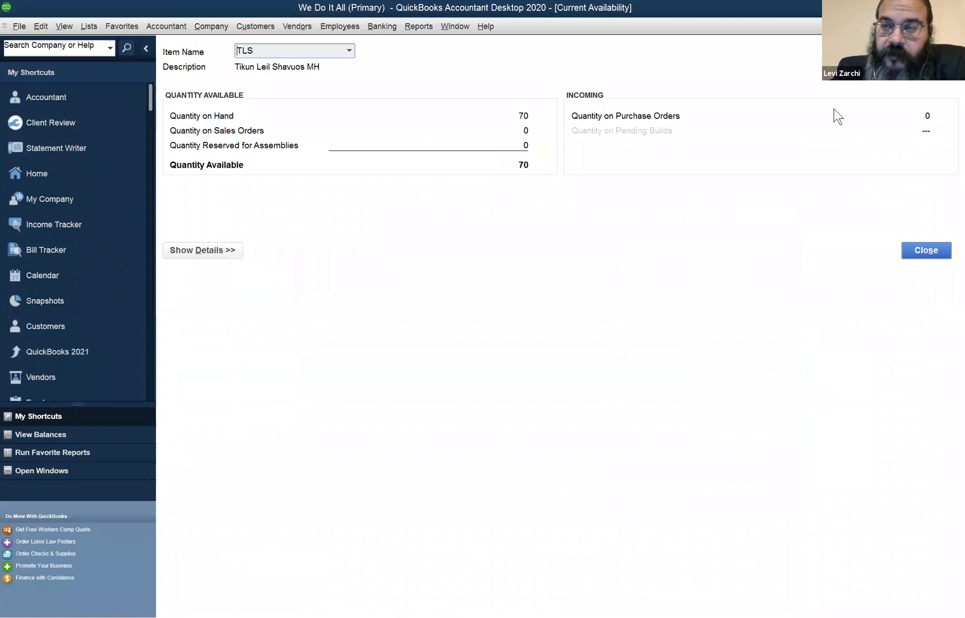
click(916, 251)
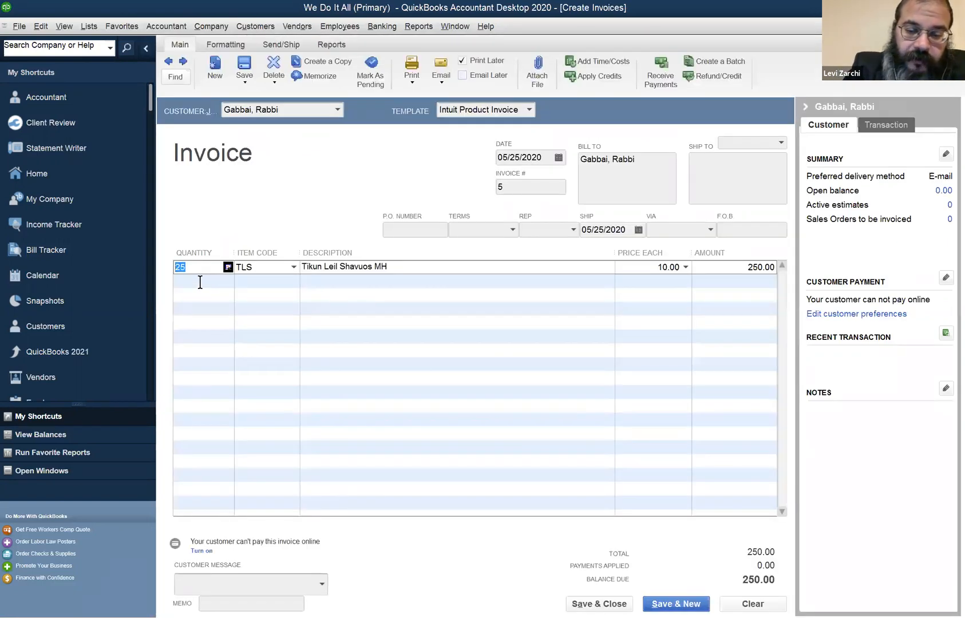
Try to invoice 75 of the TLS item and dismiss the messages
text(75)
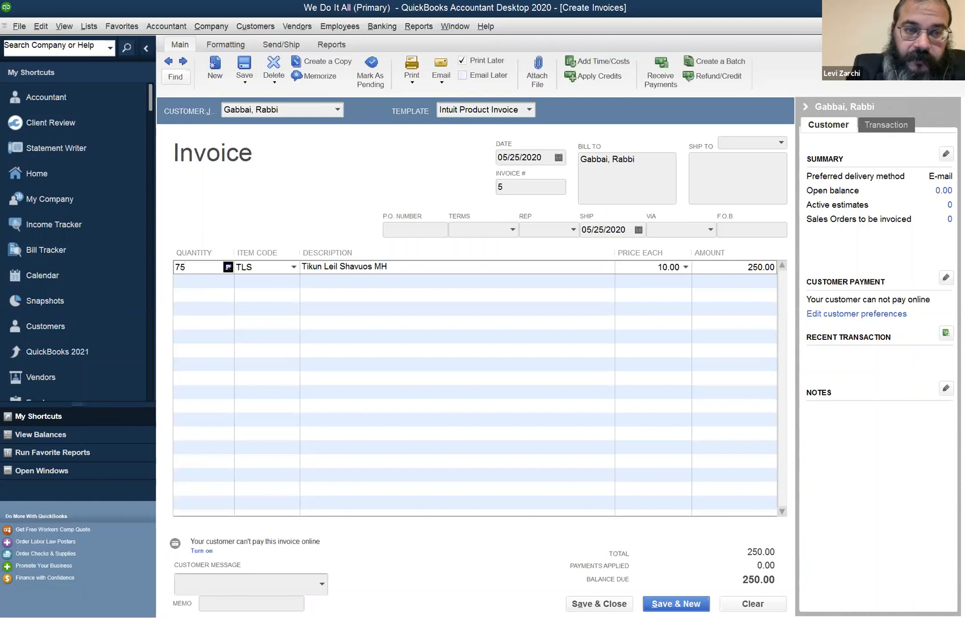
key(Tab)
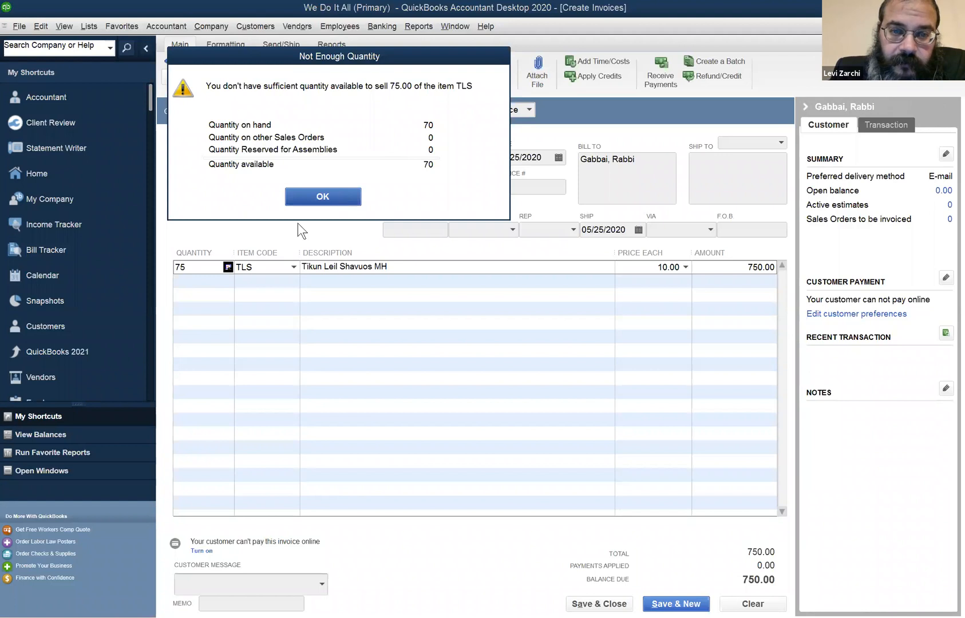
key(Return)
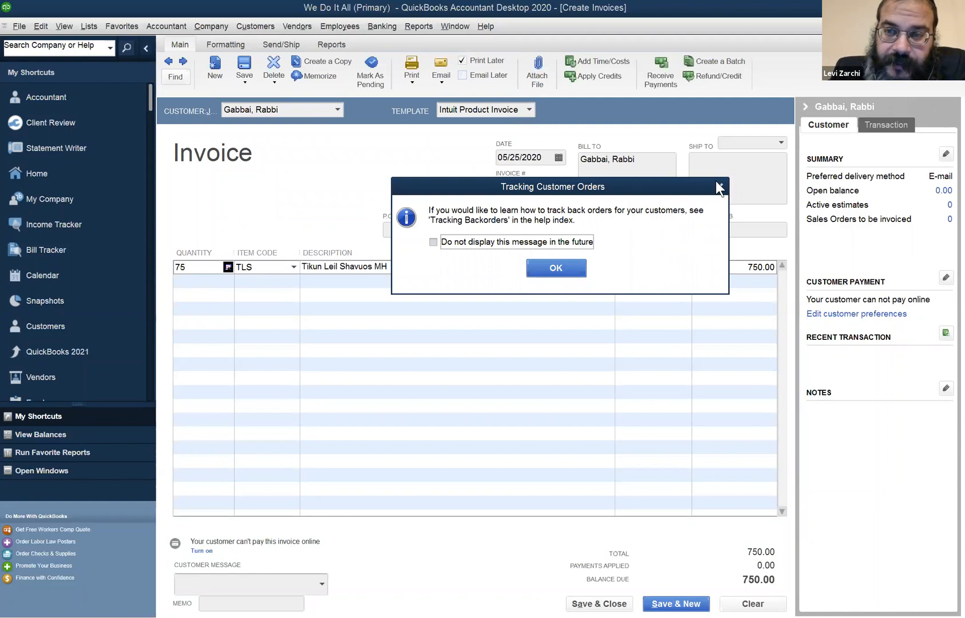
key(Return)
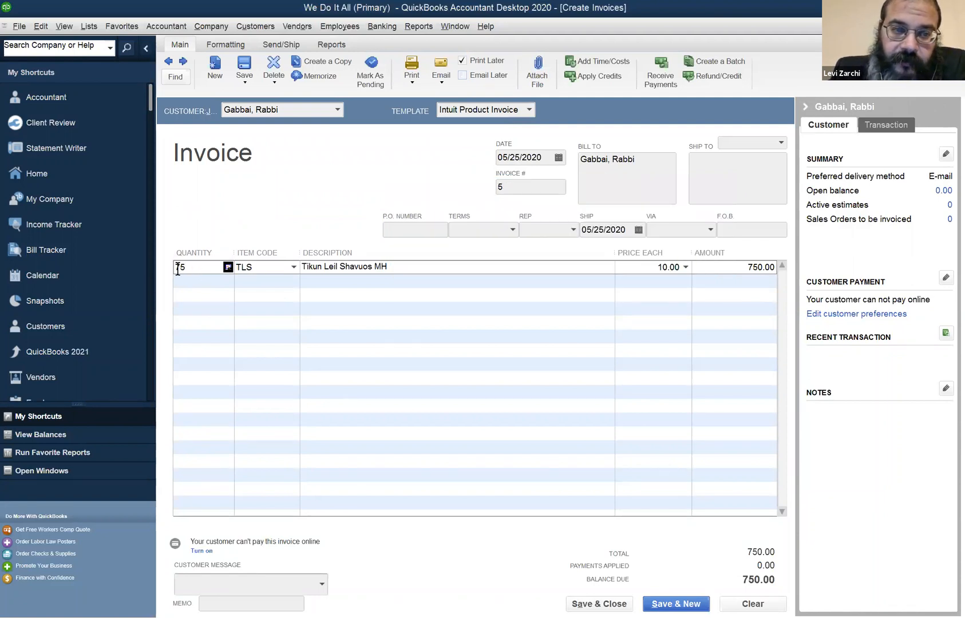
Set the TLS line's quantity to 25
text(7)
key(BackSpace)
text(25)
key(Tab)
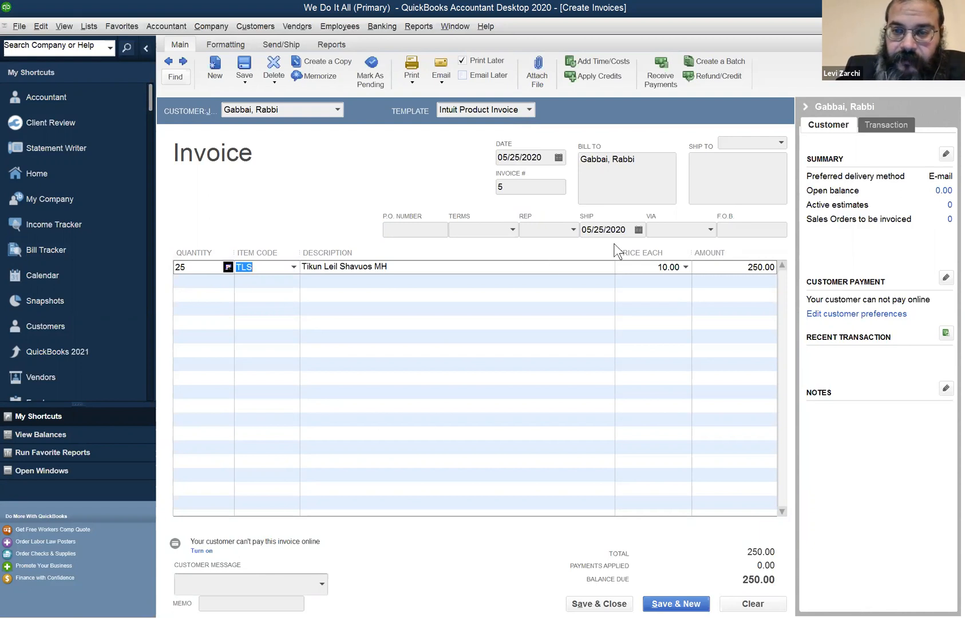
Set the TLS line's price each to 8.5 and dismiss the price level message
click(646, 267)
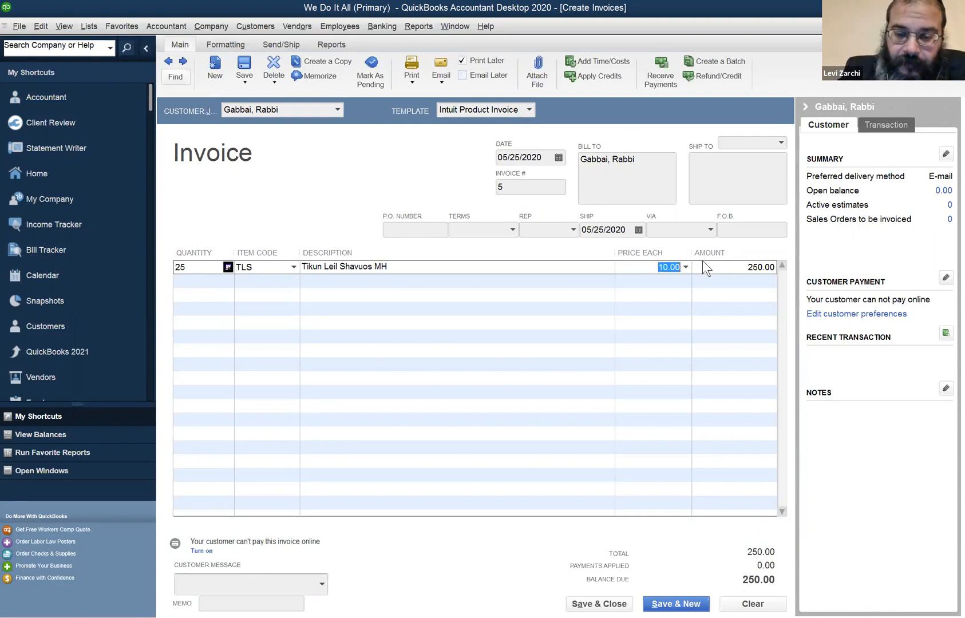
text(8.5)
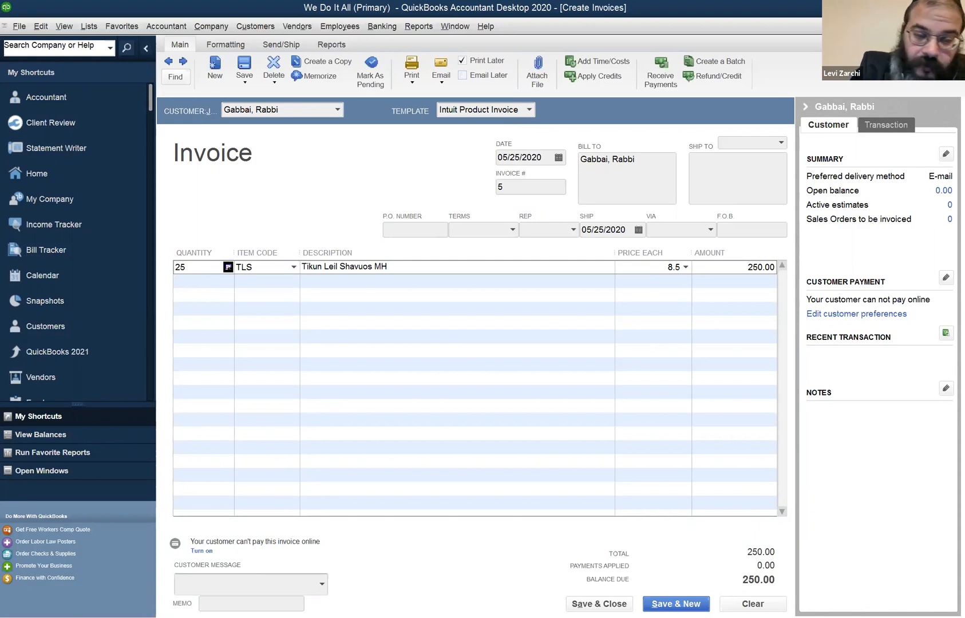
text(`)
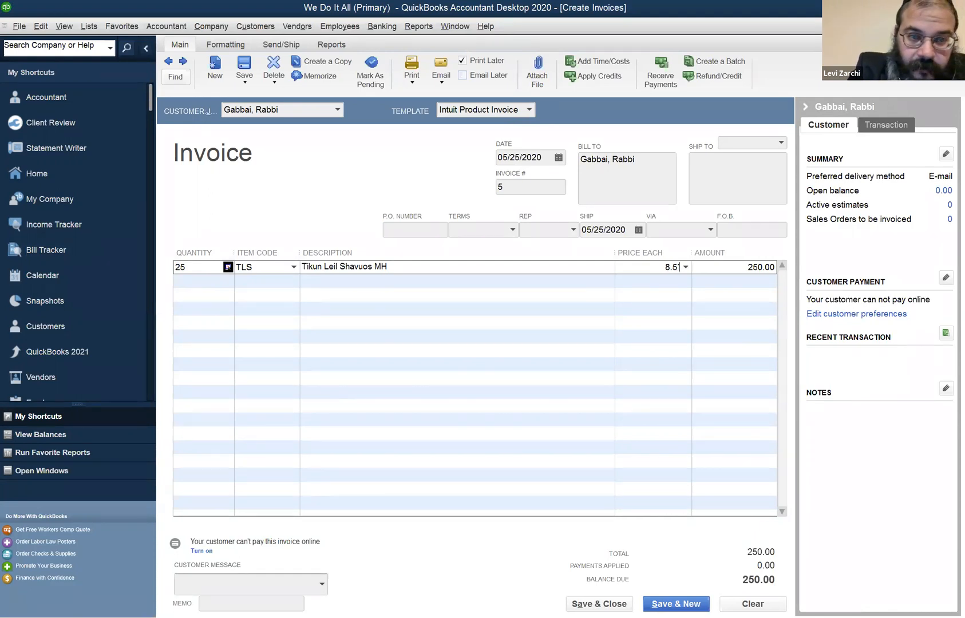
text(`)
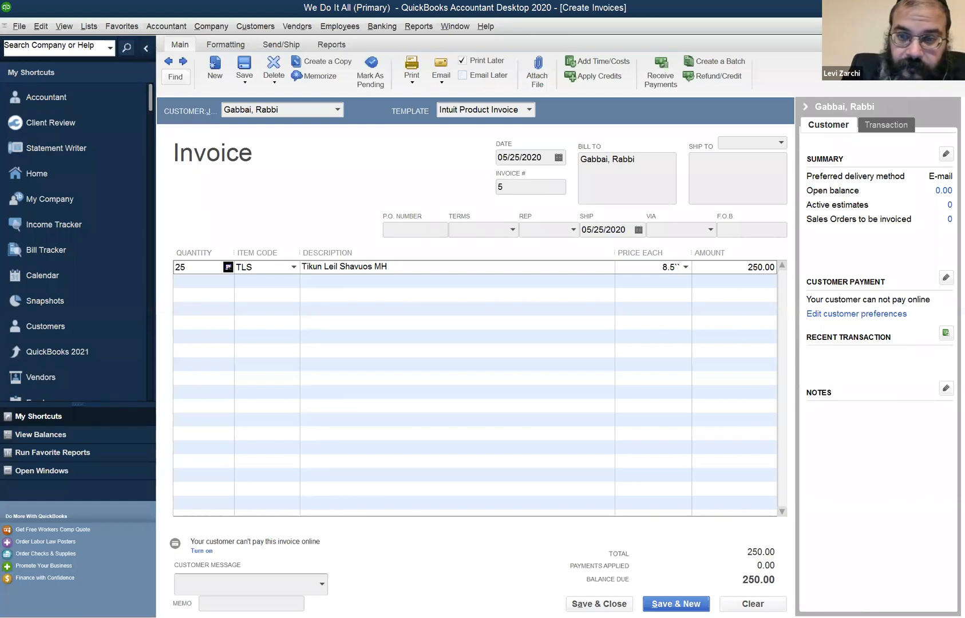
key(BackSpace)
key(BackSpace)
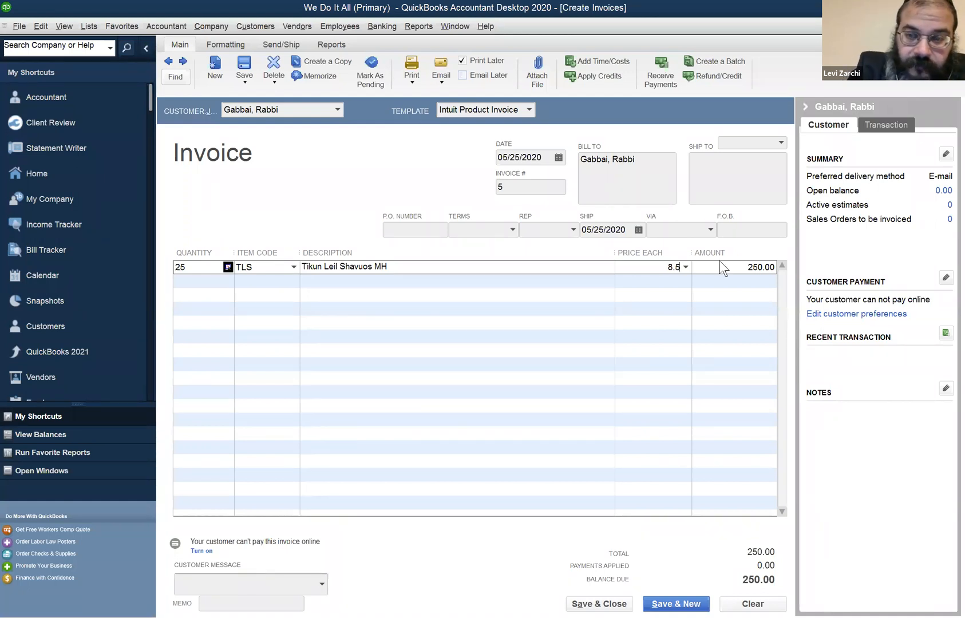
key(Tab)
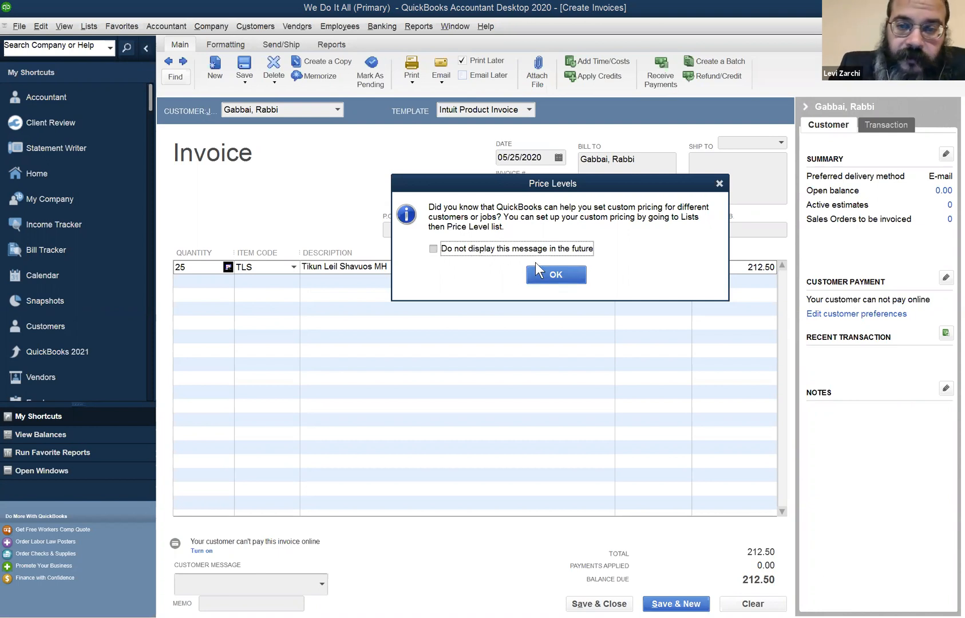
click(553, 272)
Add an invoice line for 5 of the HK housekeeping item
click(204, 281)
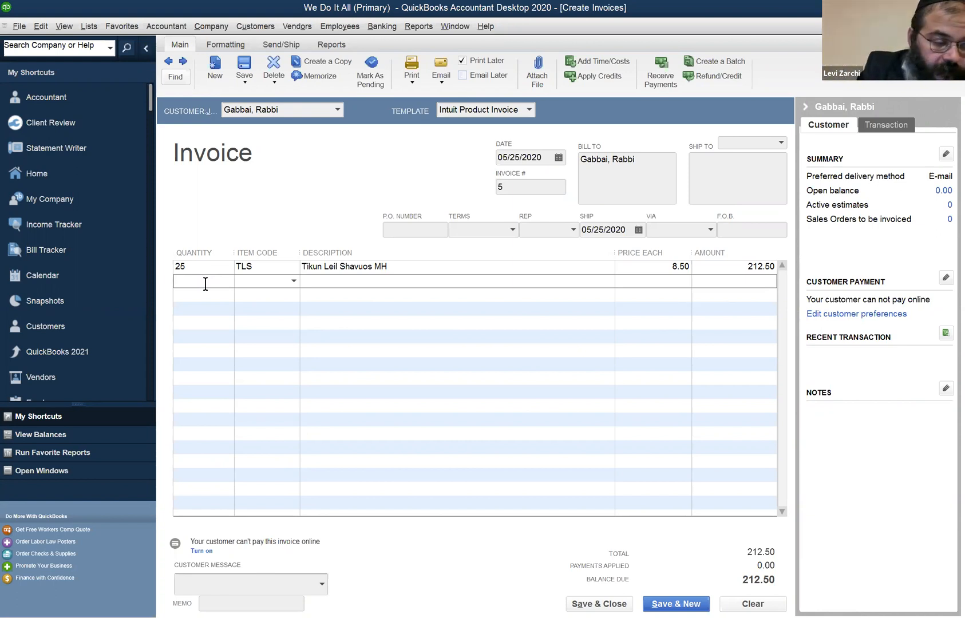
text(5)
key(Tab)
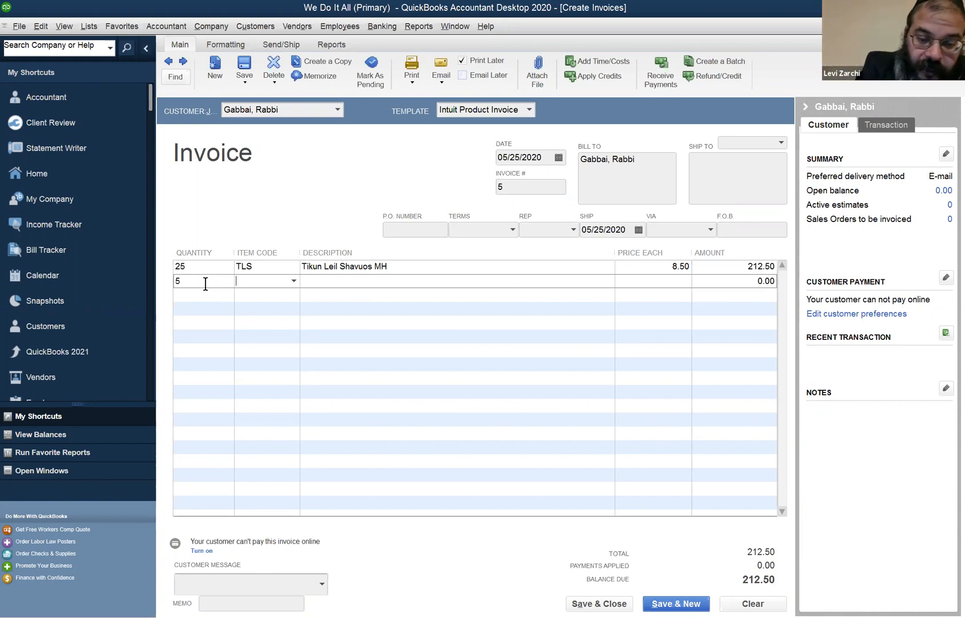
text(hk)
key(Tab)
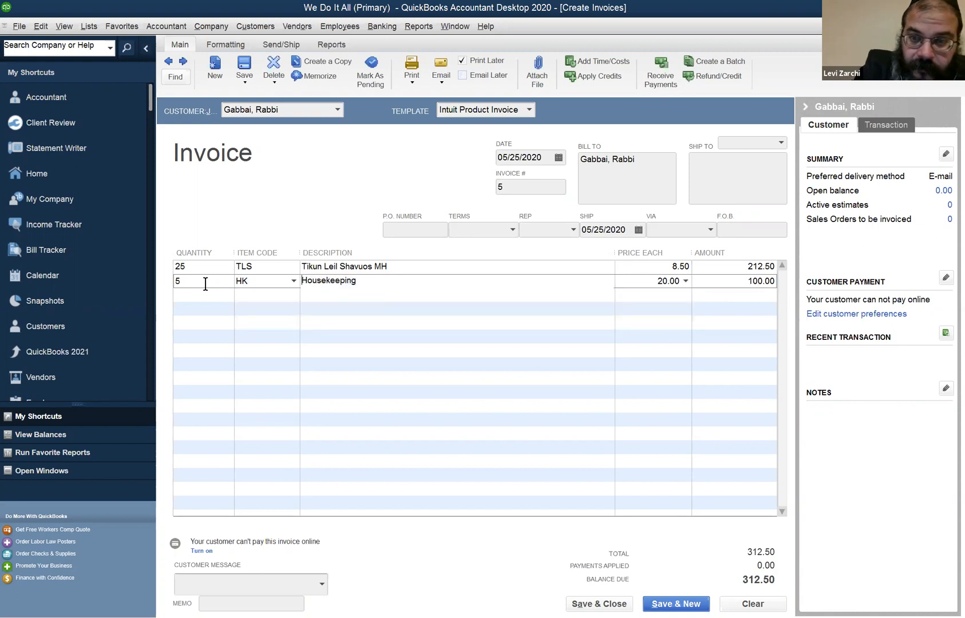
key(Tab)
key(Tab)
Add an invoice line for 7 of the GC general consulting item
key(Tab)
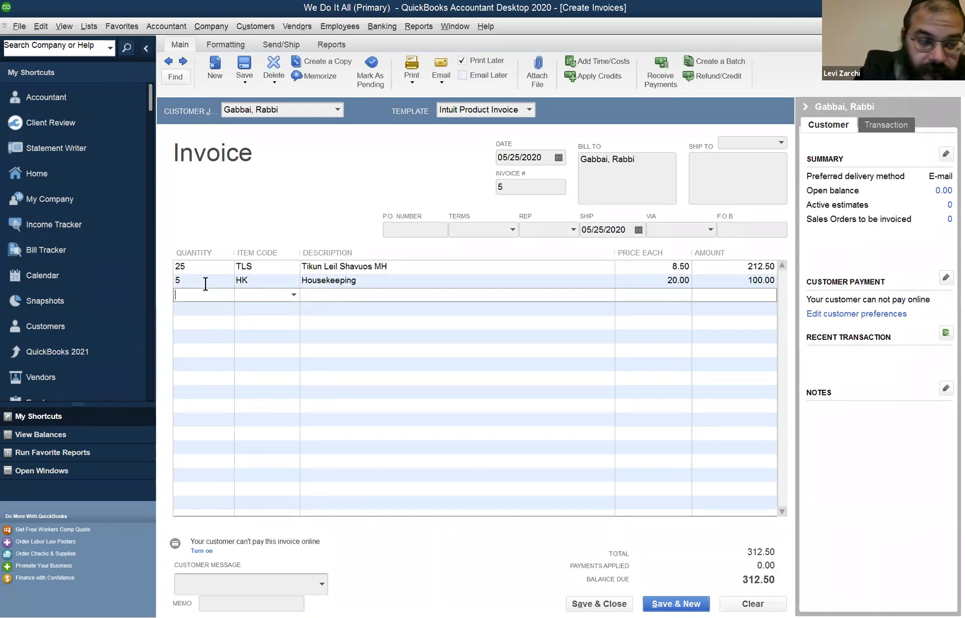
text(7)
key(Tab)
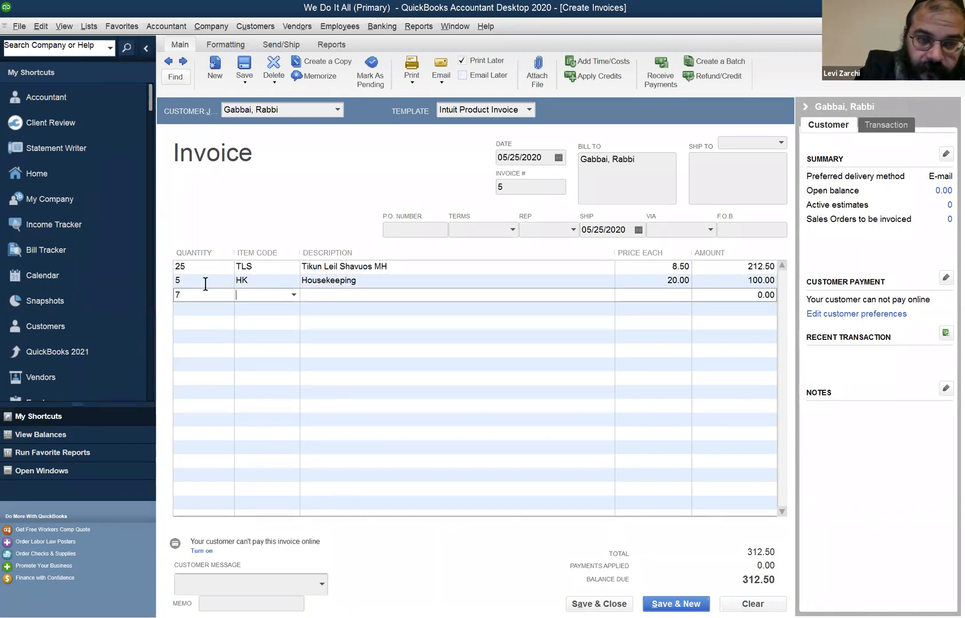
text(GC)
key(Tab)
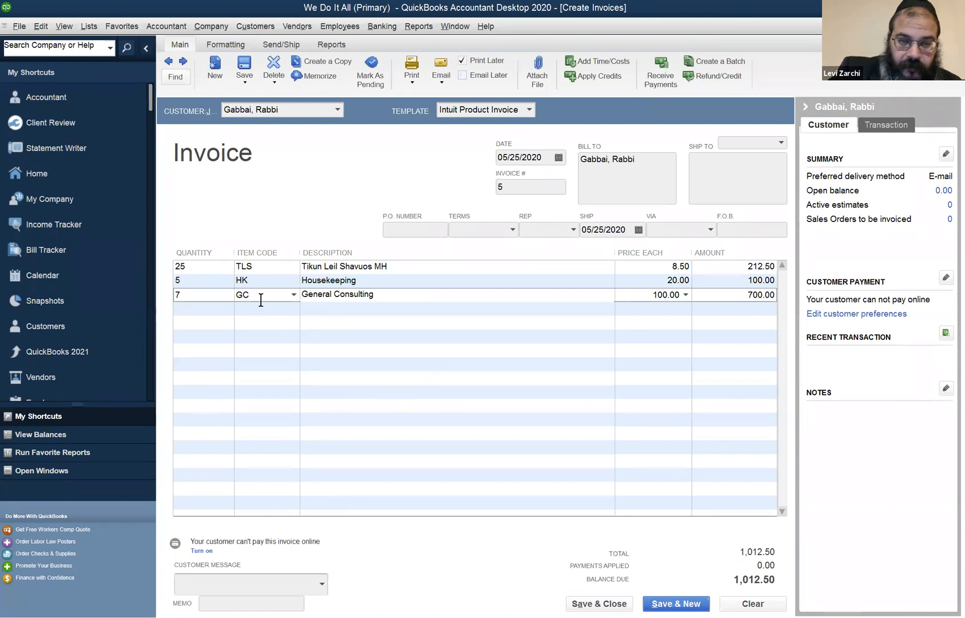
Check the TLS line's price and the general consulting line's quantity, and save and close the invoice
click(656, 268)
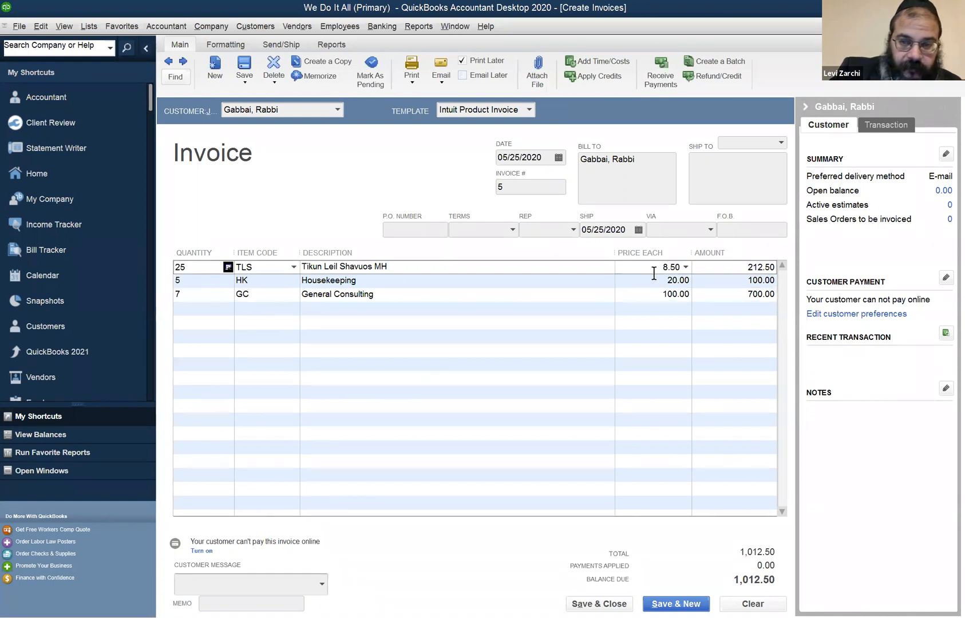
double_click(680, 267)
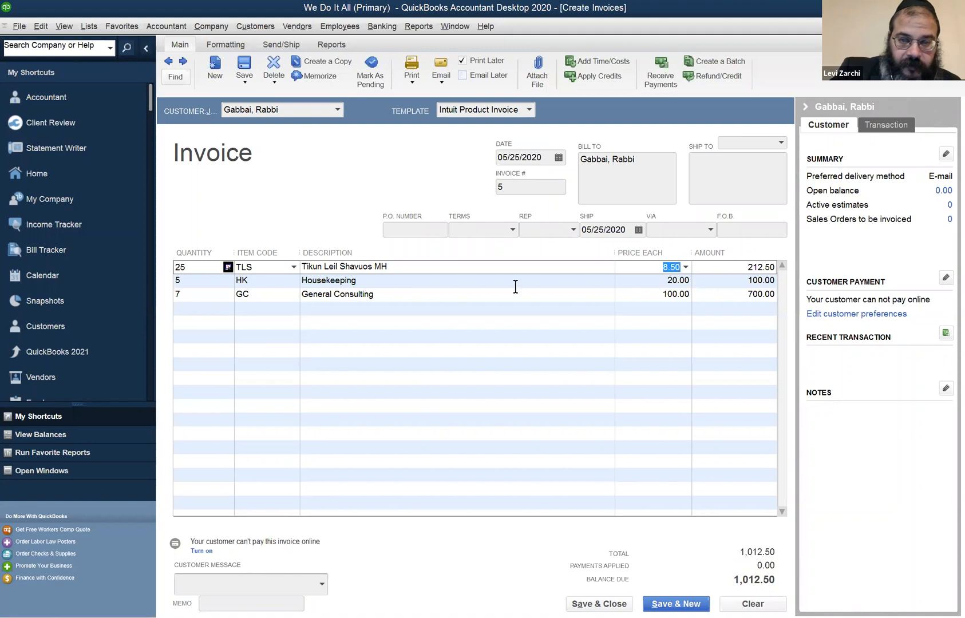
click(214, 291)
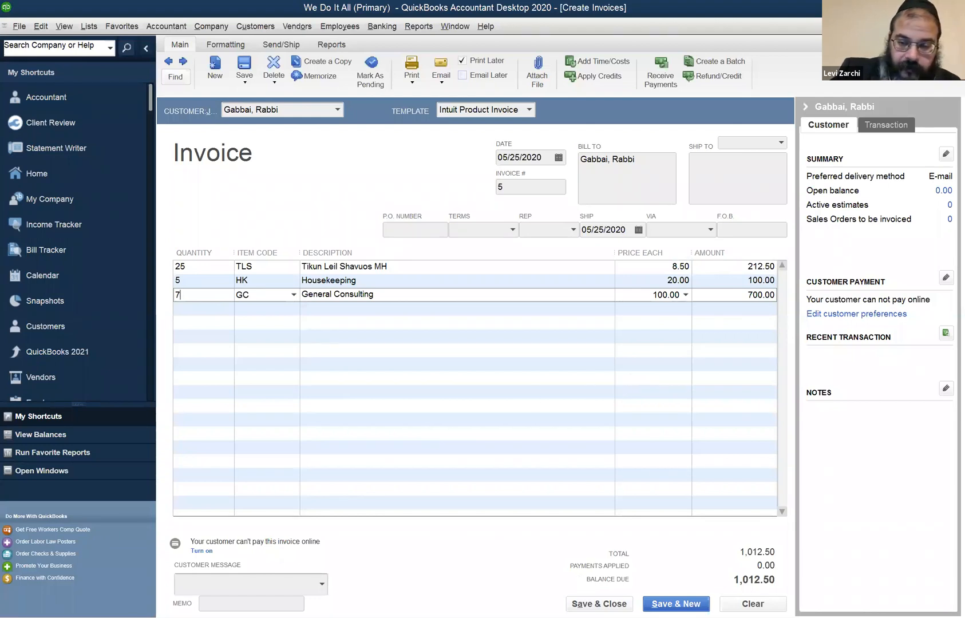
click(599, 604)
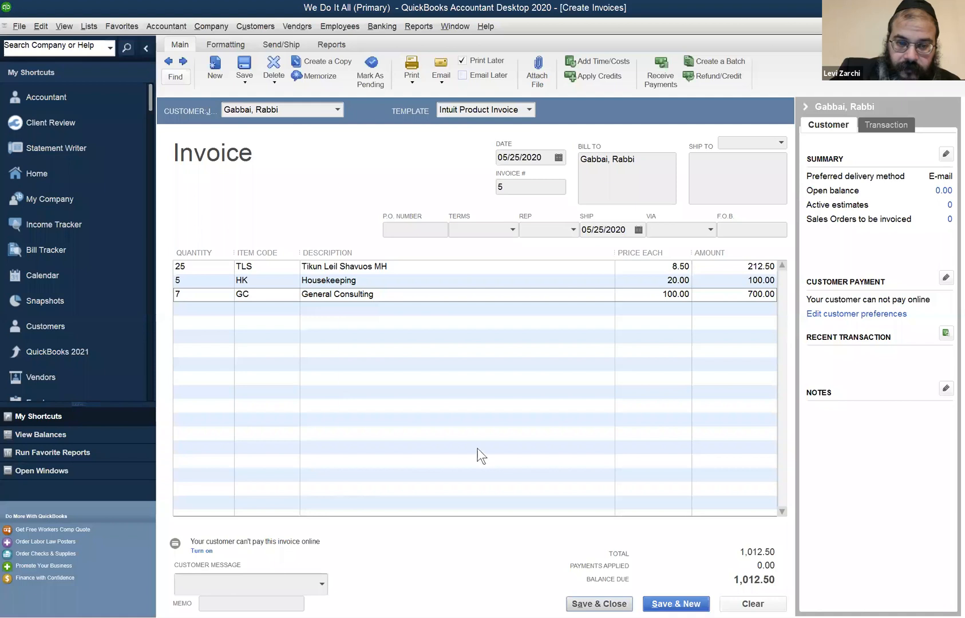
click(576, 360)
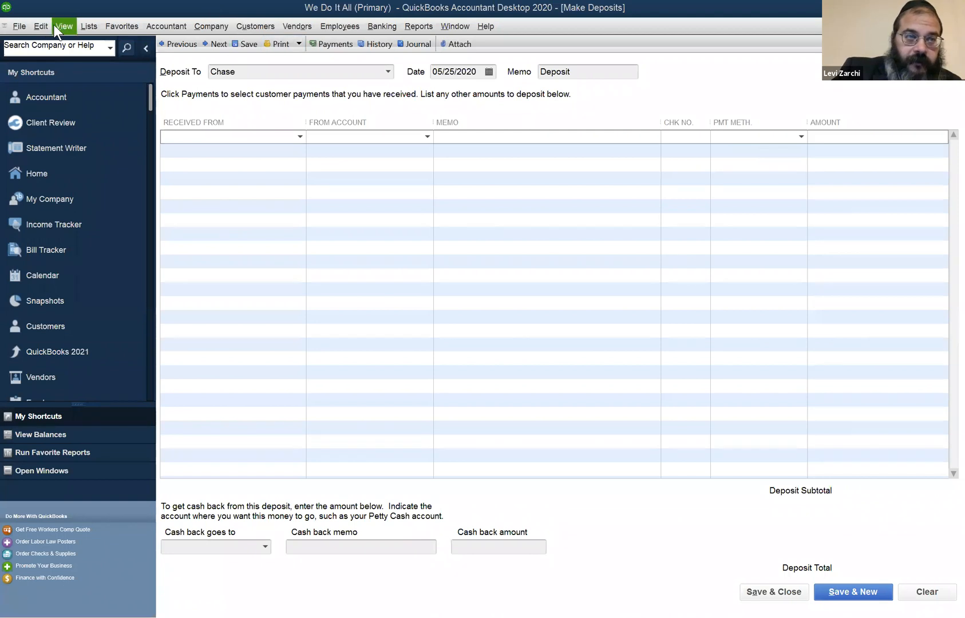
Review the company preferences for Items & Inventory, and close the preferences without changes
click(38, 25)
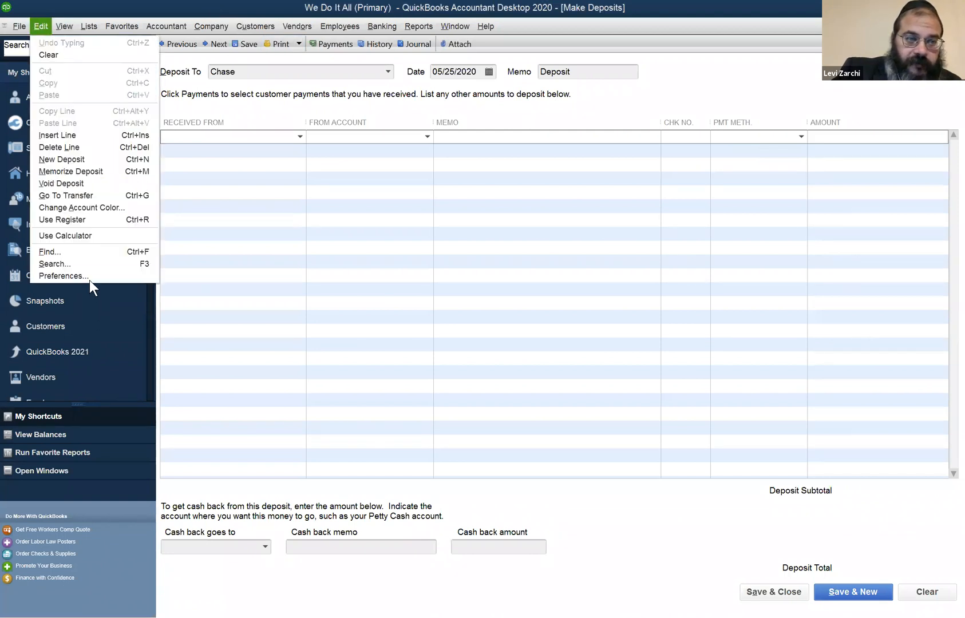
click(84, 274)
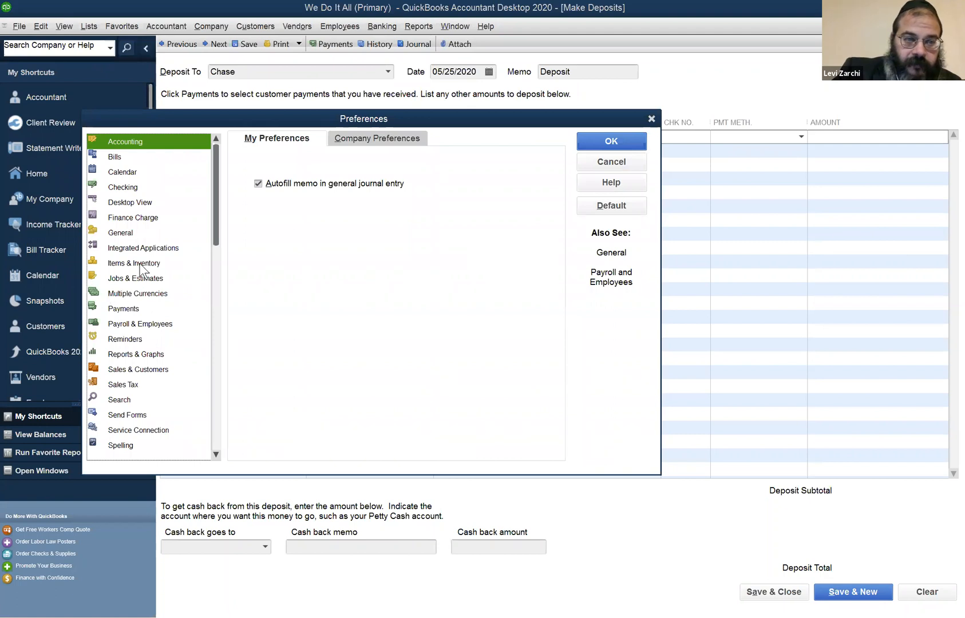
click(139, 264)
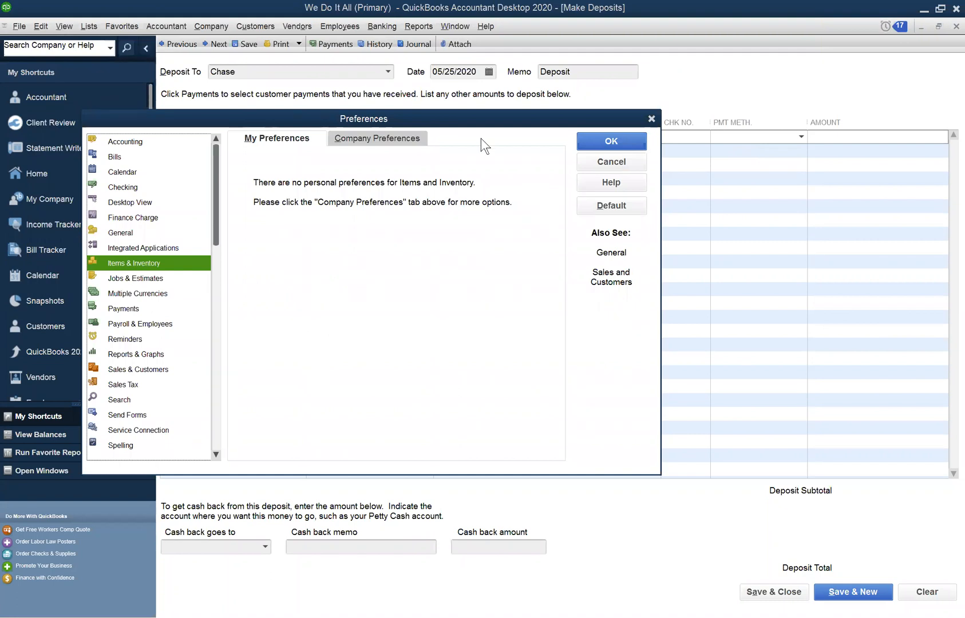
click(355, 139)
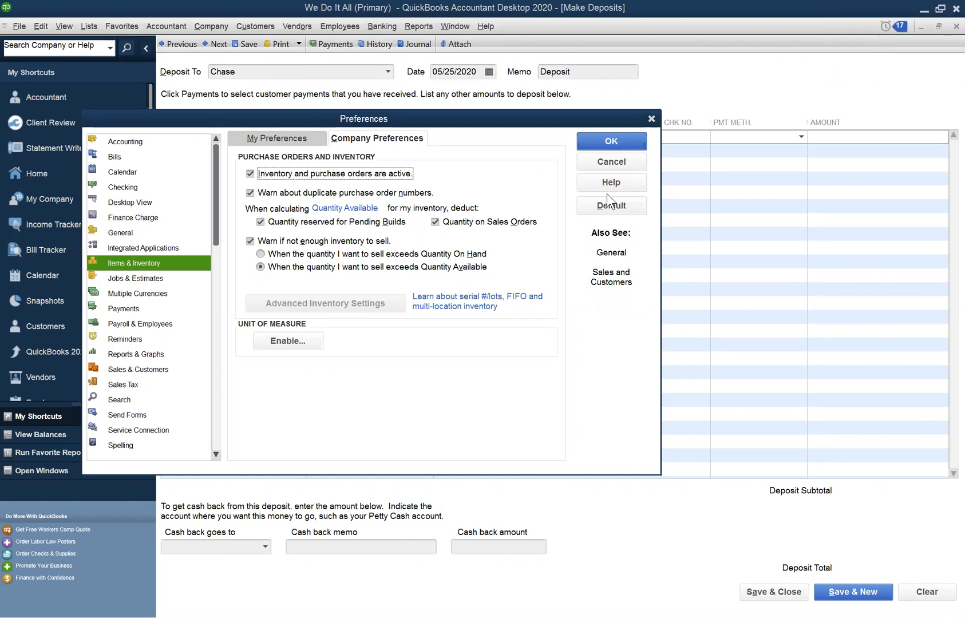
click(651, 120)
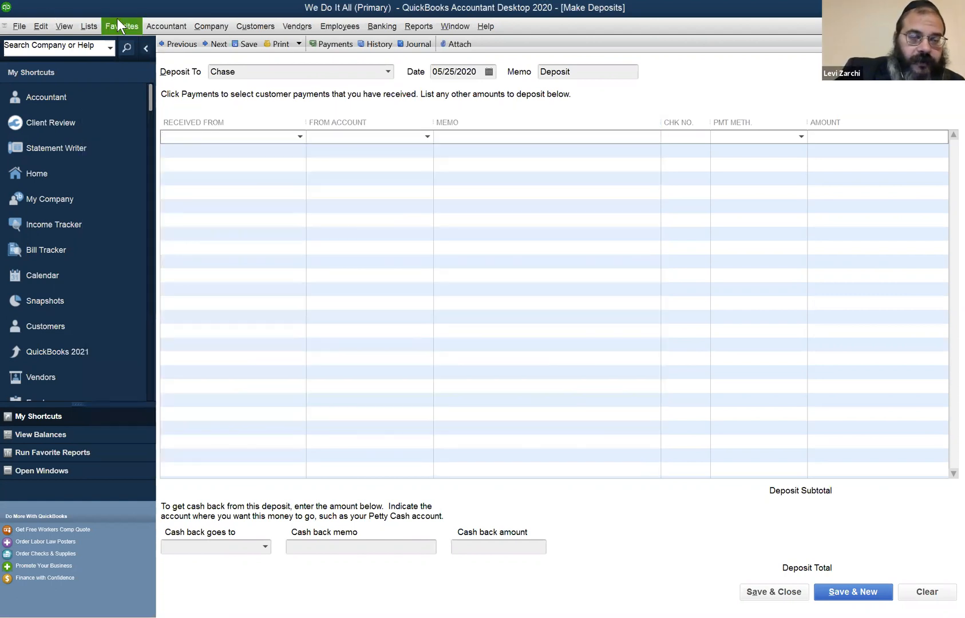
Open the Adjust Quantity/Value on Hand form and look through the available adjustment accounts
click(299, 26)
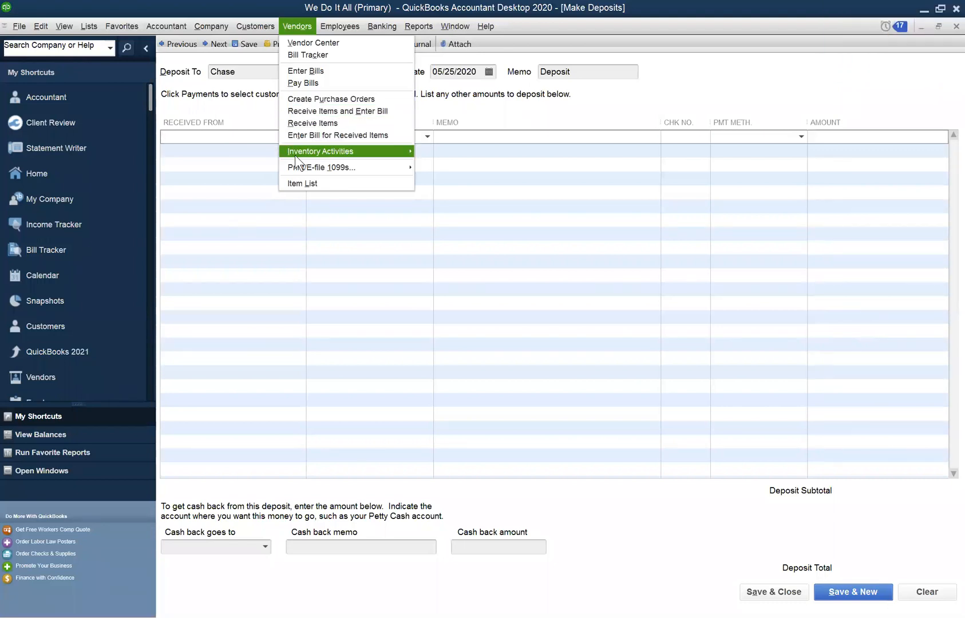
mouse_move(295, 155)
mouse_move(361, 152)
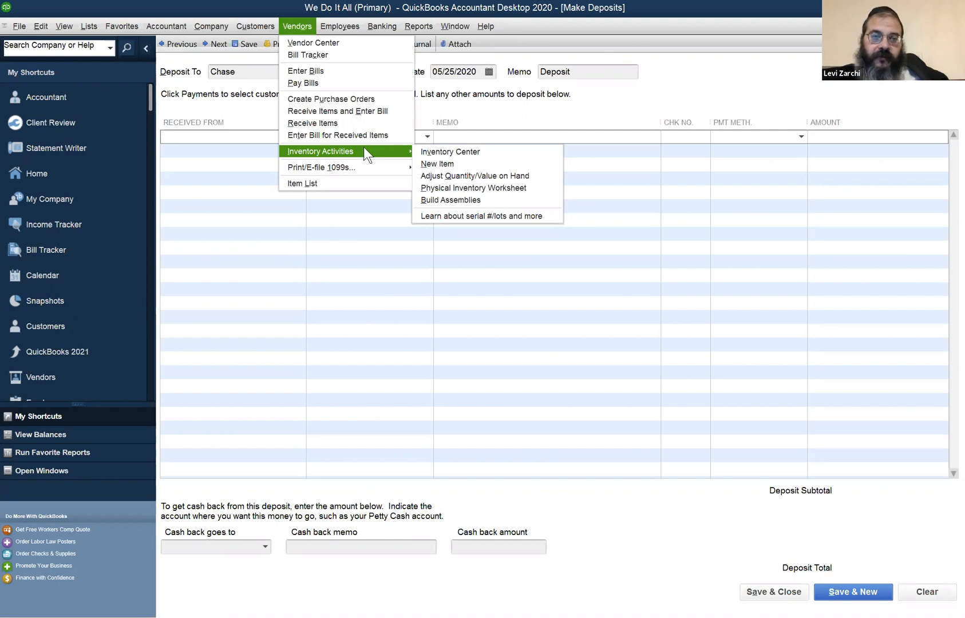
click(437, 176)
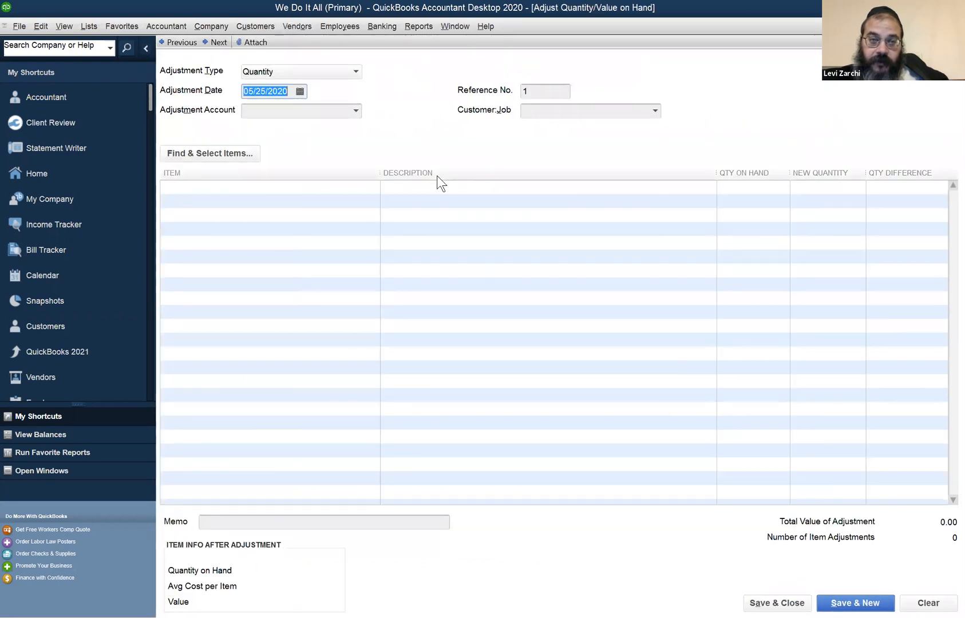
click(524, 192)
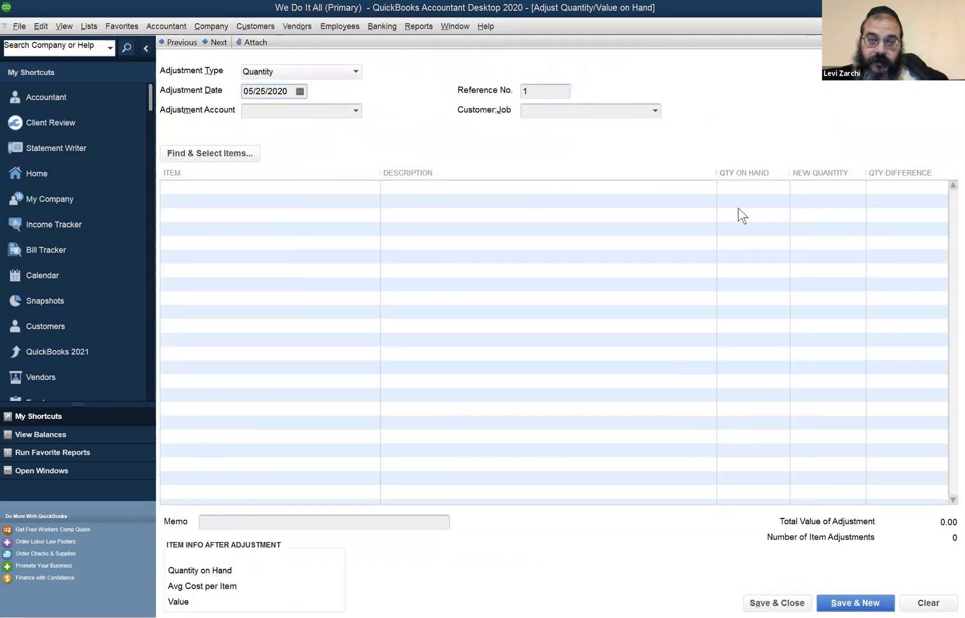
click(355, 113)
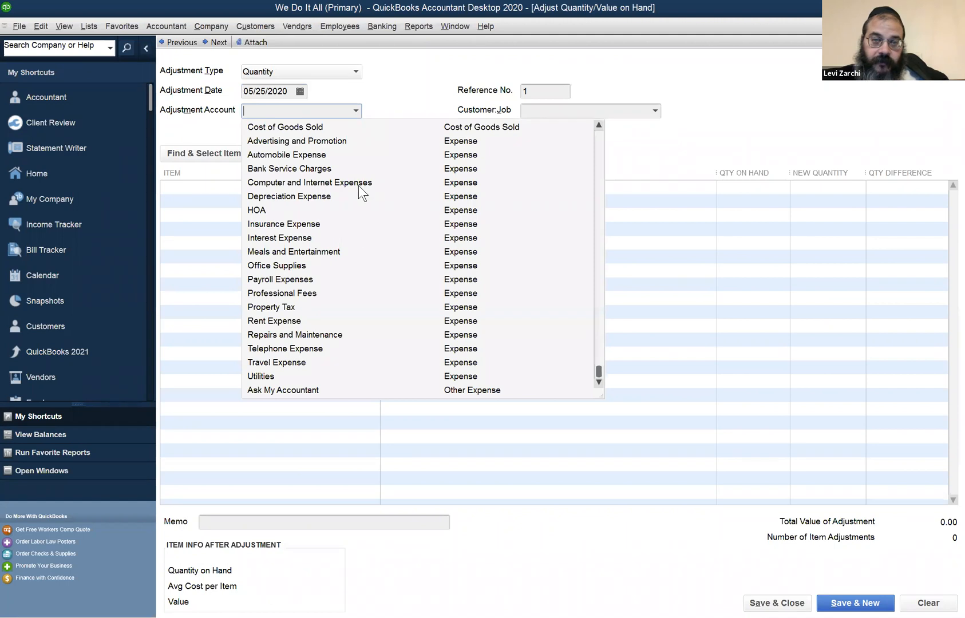
click(714, 163)
Choose TLS as the item for the quantity adjustment, and review the adjustment account choices without picking one
click(273, 184)
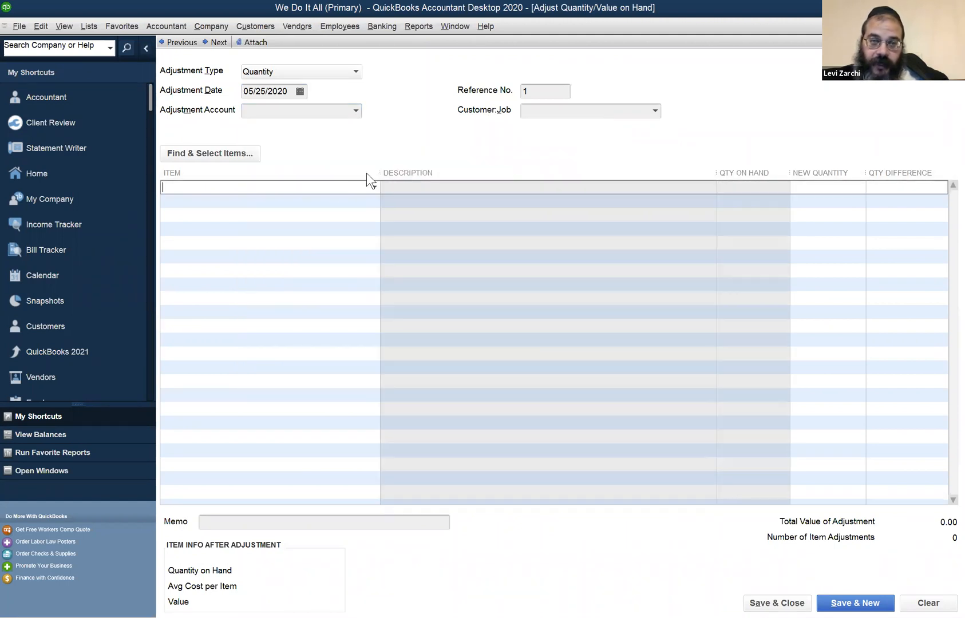
click(373, 186)
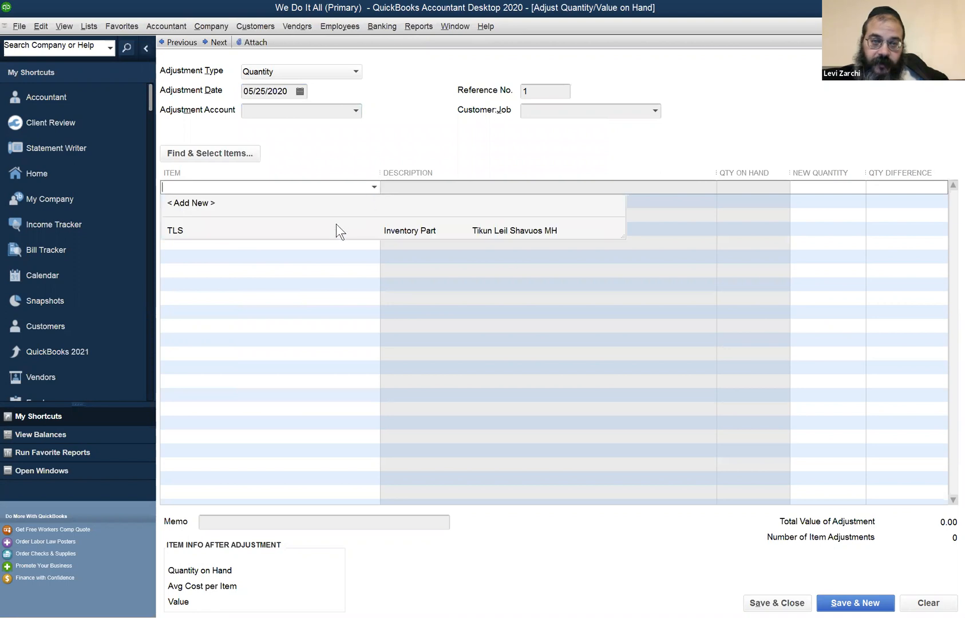
click(336, 224)
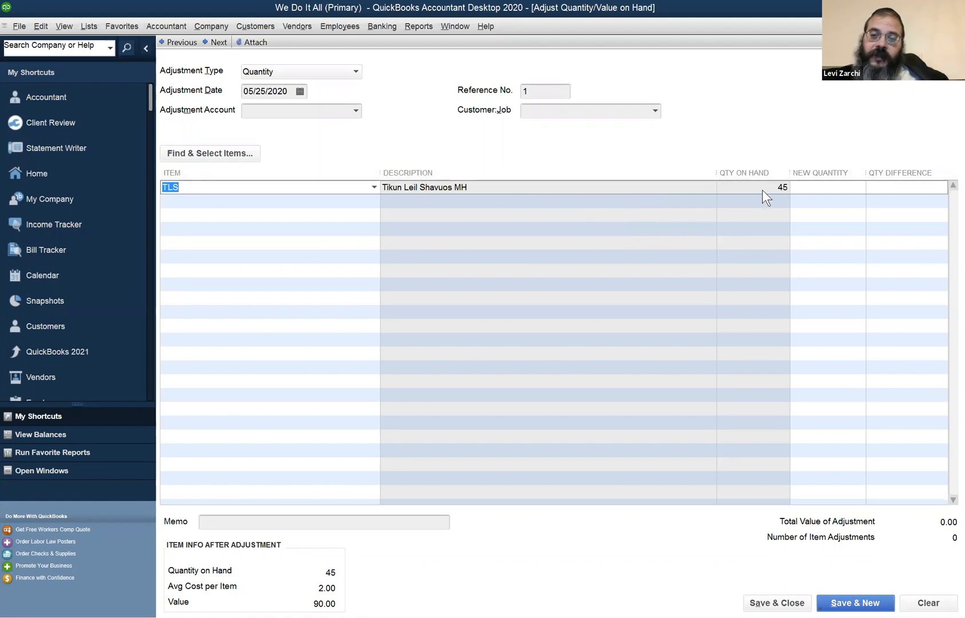
click(795, 187)
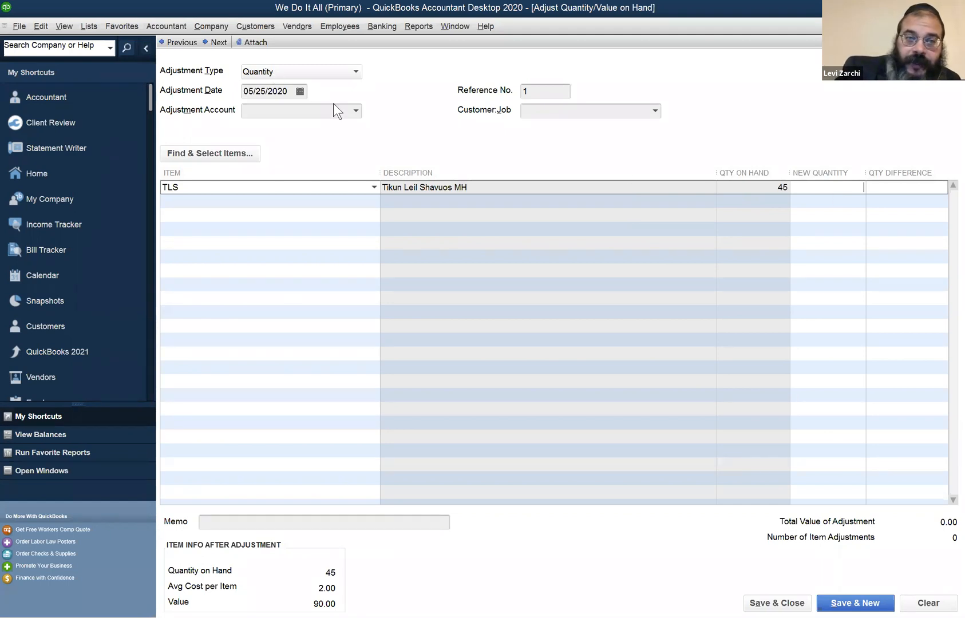
click(356, 110)
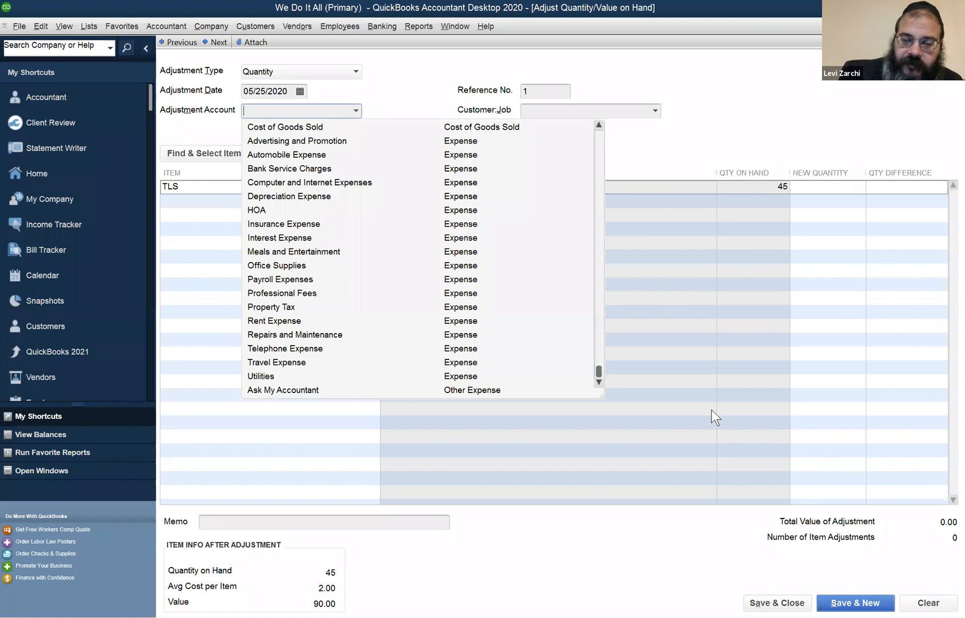
click(621, 398)
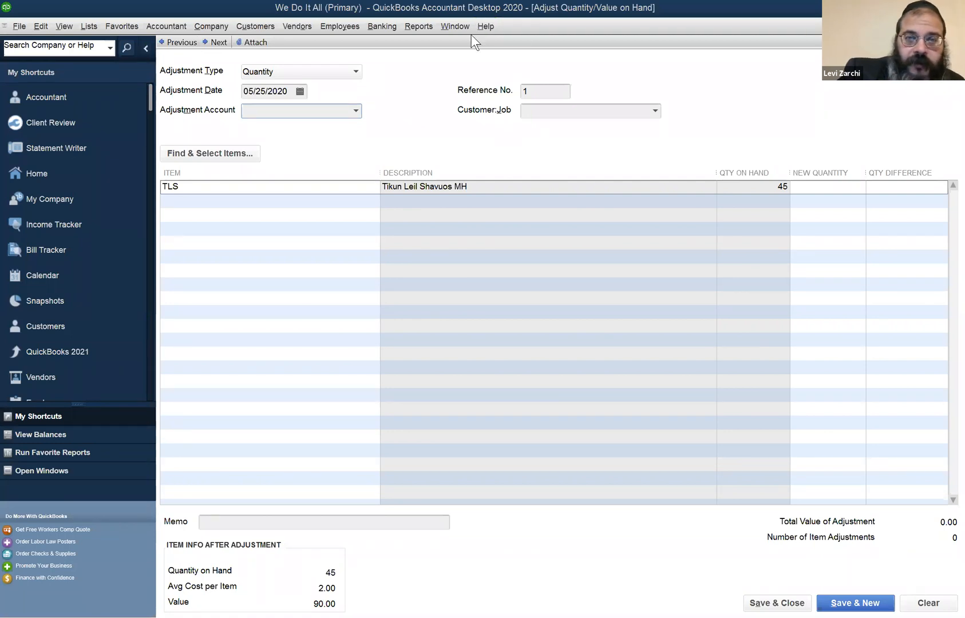
Open the Item List, examine the new item form for an Inventory Part, and cancel it
click(87, 25)
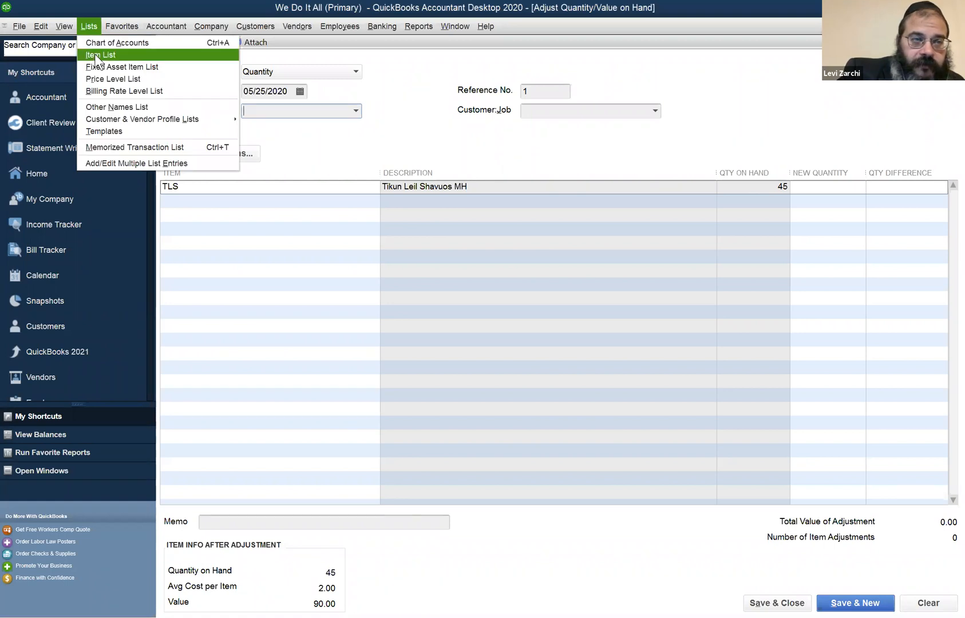
click(94, 54)
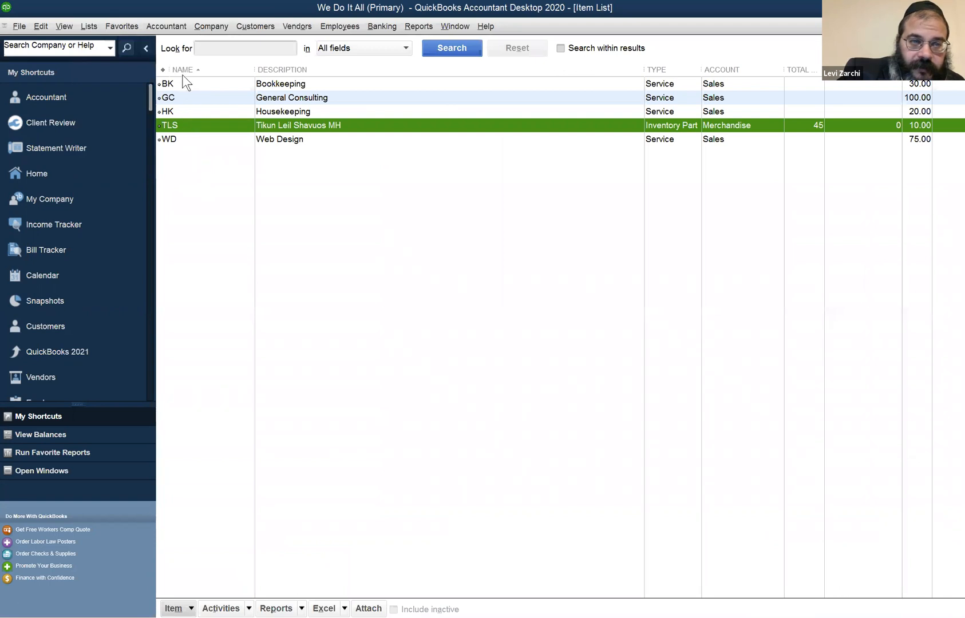
click(227, 170)
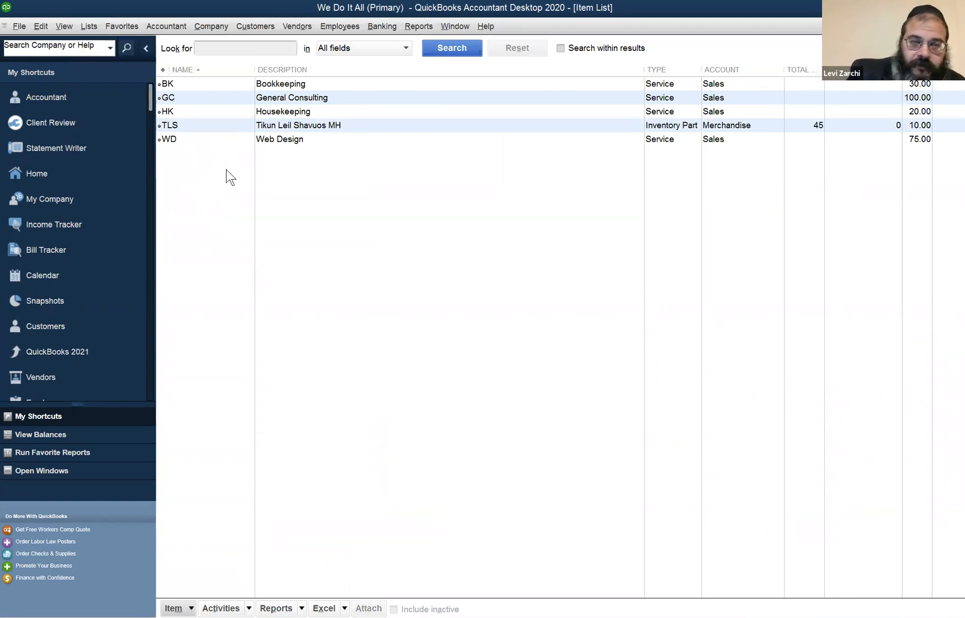
key(ctrl+n)
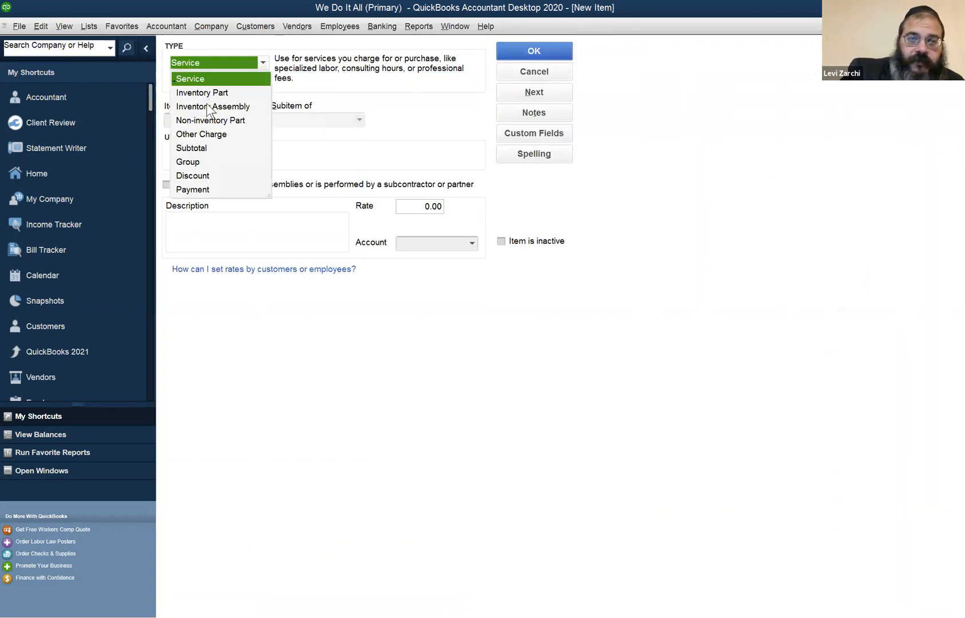
key(Down)
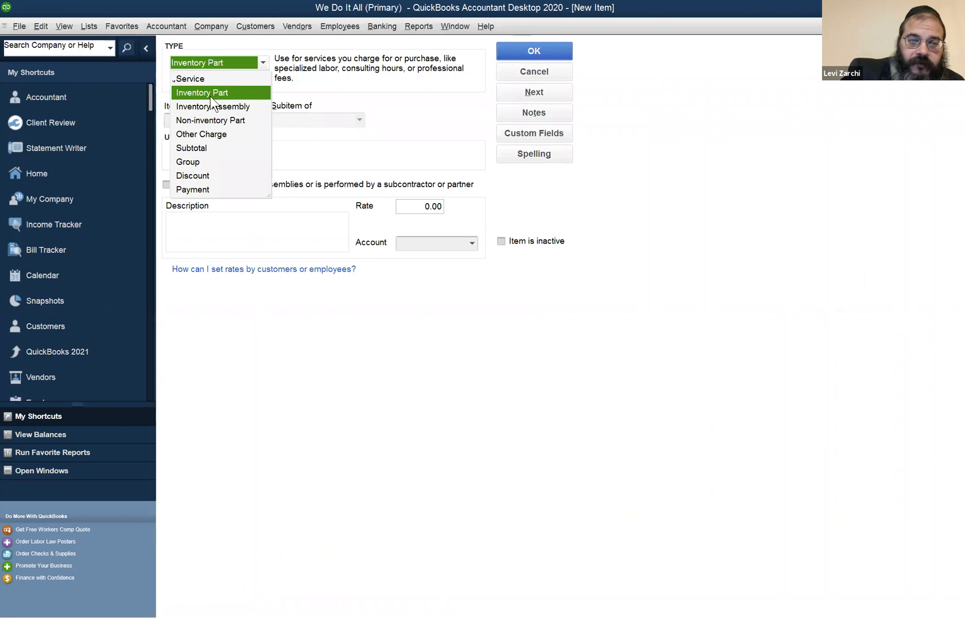
click(210, 97)
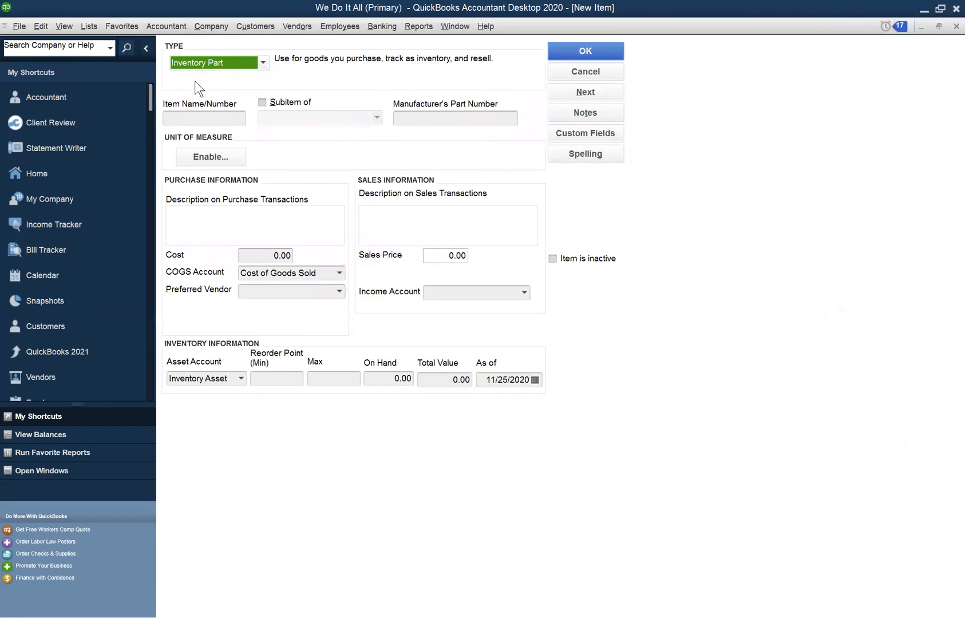
click(570, 73)
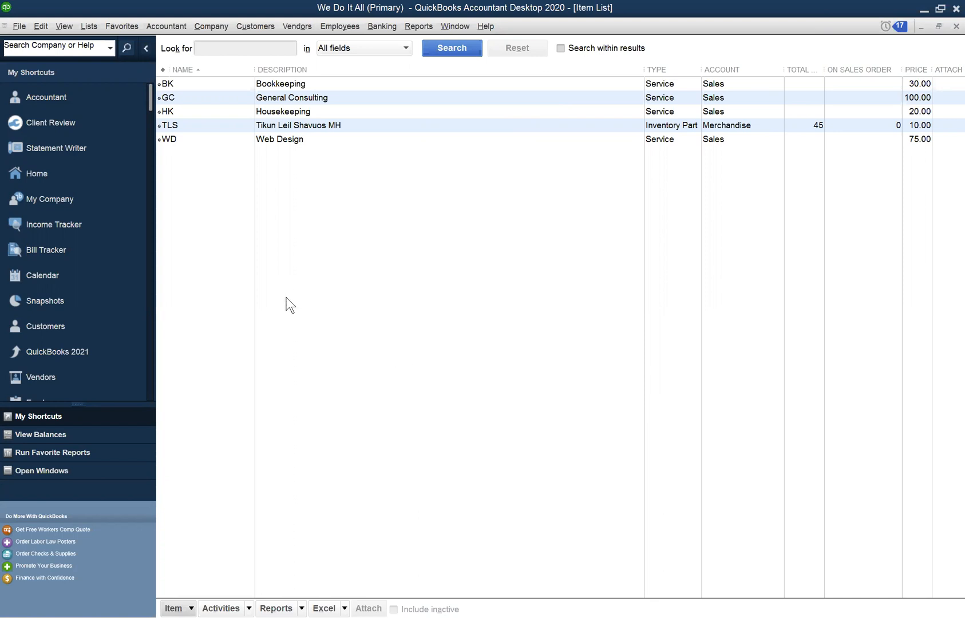
click(64, 26)
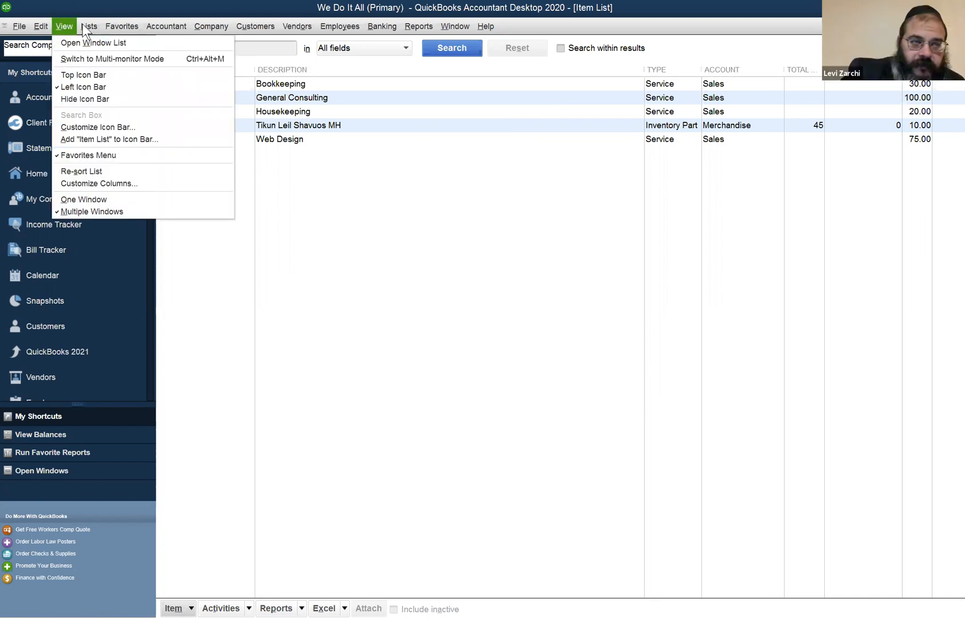
Look over the Item List's item commands, examine the type choices on a new item form, and cancel the form
click(327, 256)
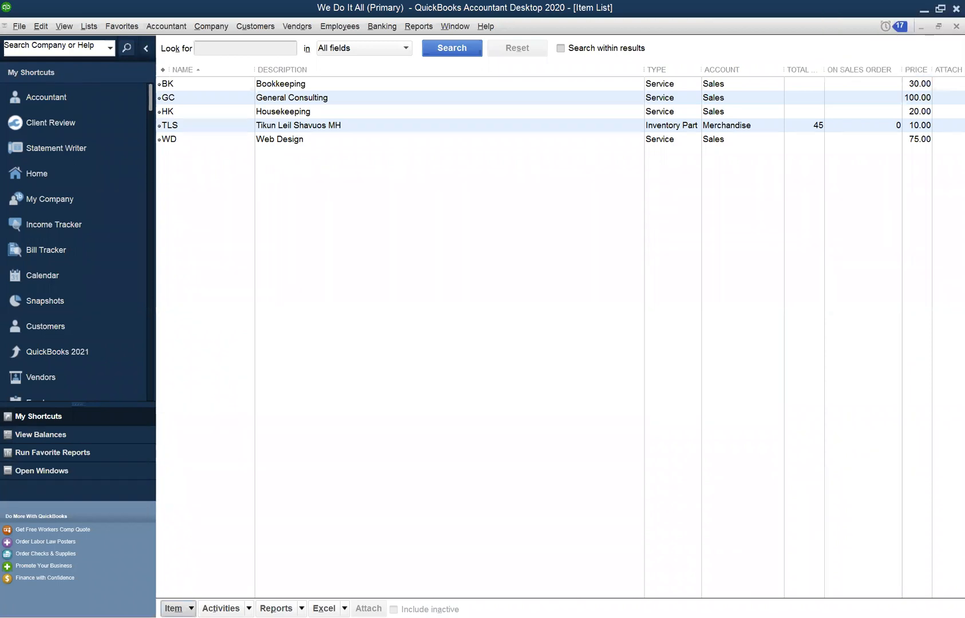
click(172, 608)
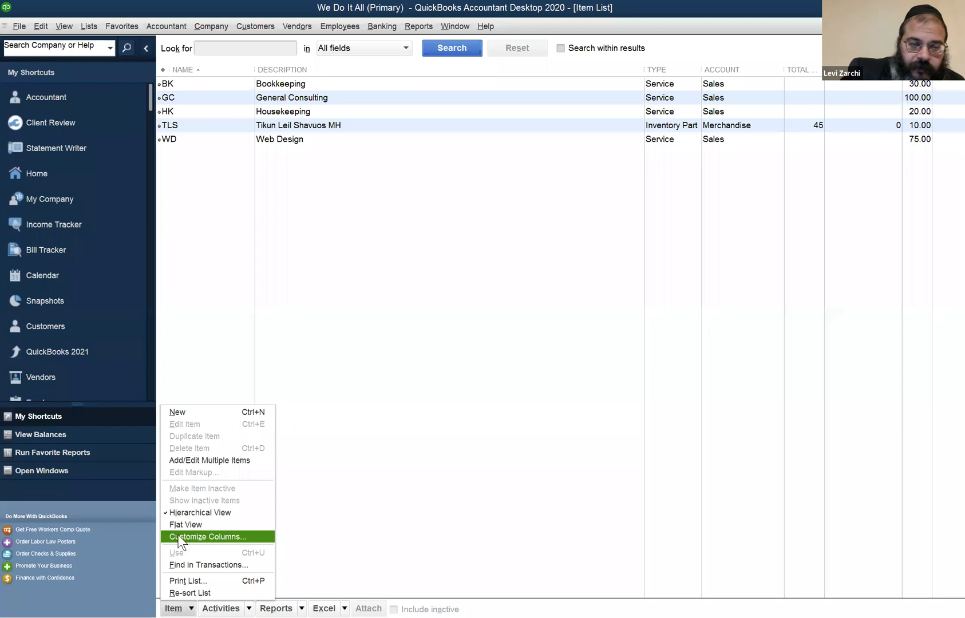
click(412, 295)
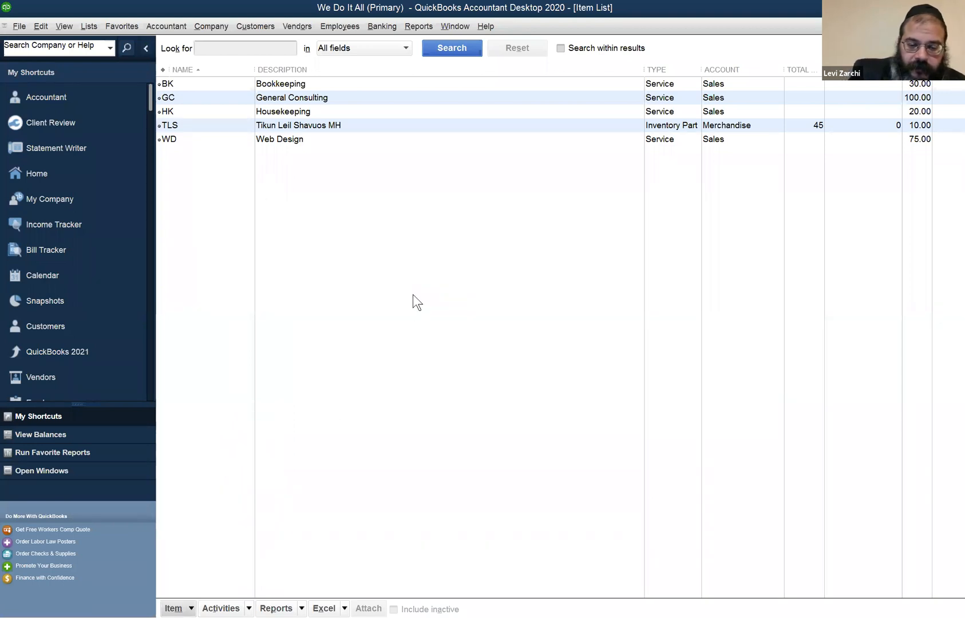
key(ctrl+n)
key(alt+Down)
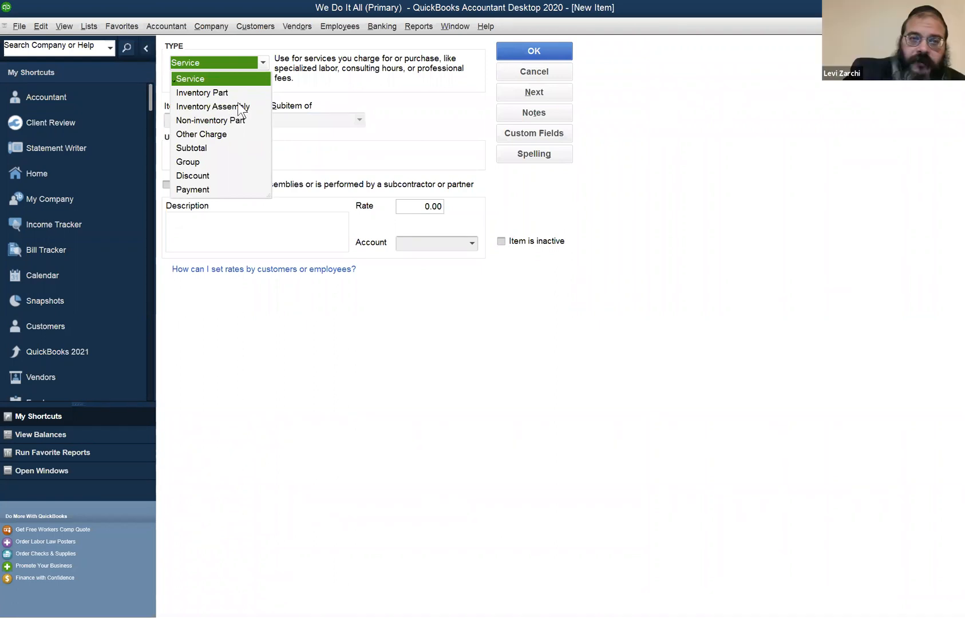
click(548, 72)
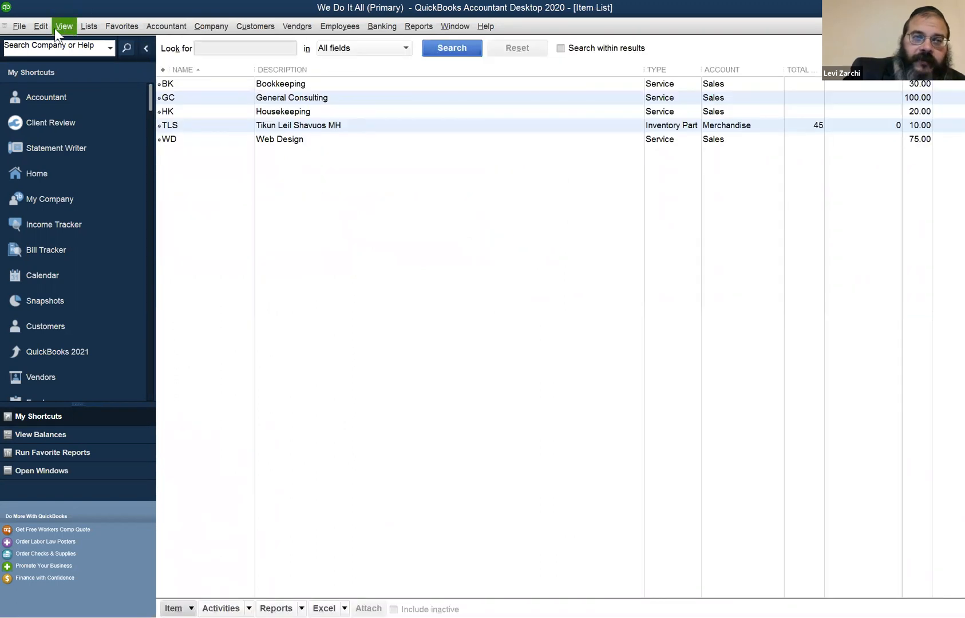
Review the company preferences for Items & Inventory, including the quantity and stock warning options, and cancel without changes
click(45, 28)
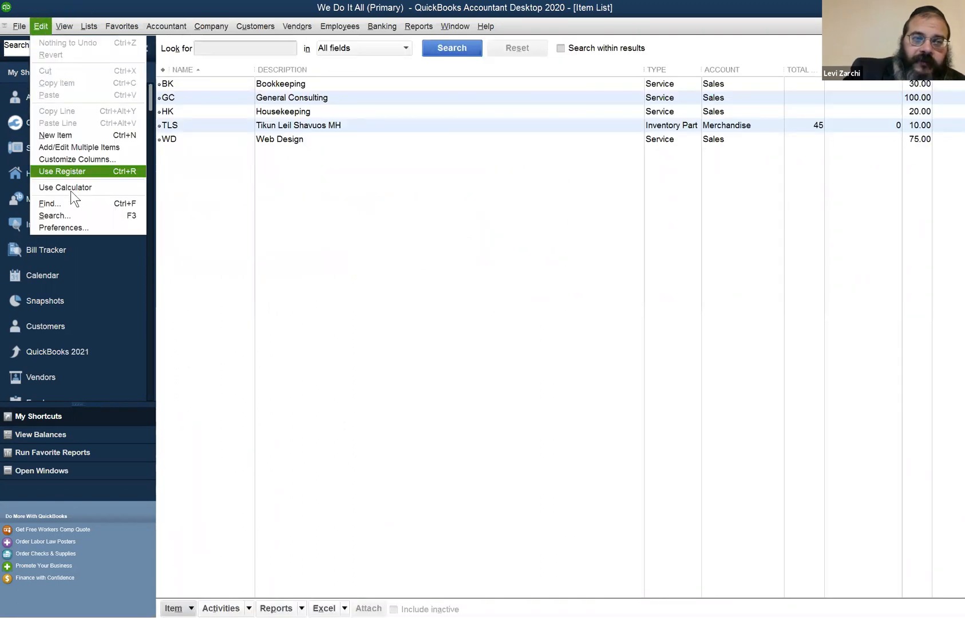
click(63, 227)
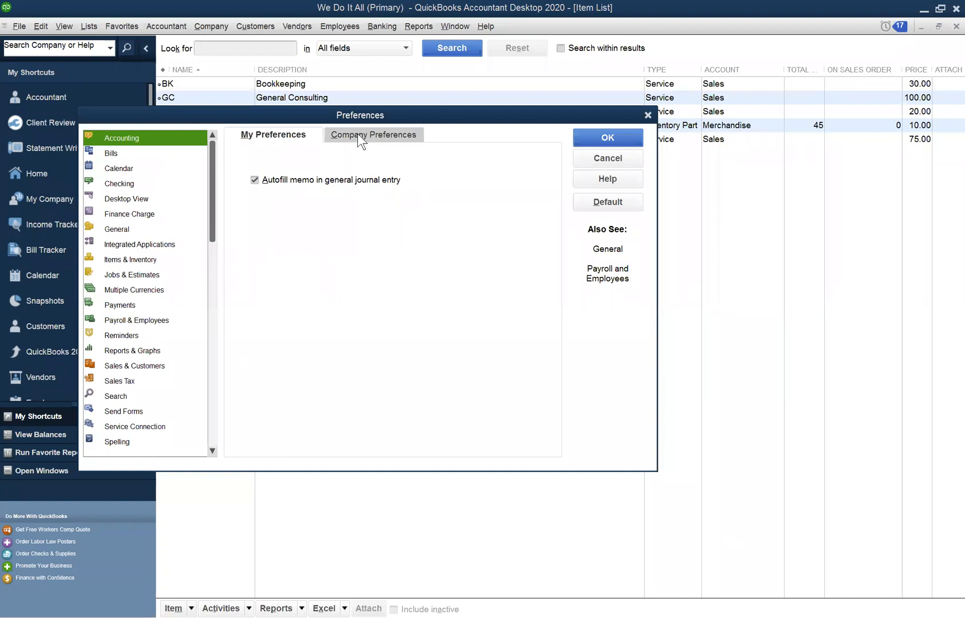
click(354, 142)
click(600, 156)
click(44, 22)
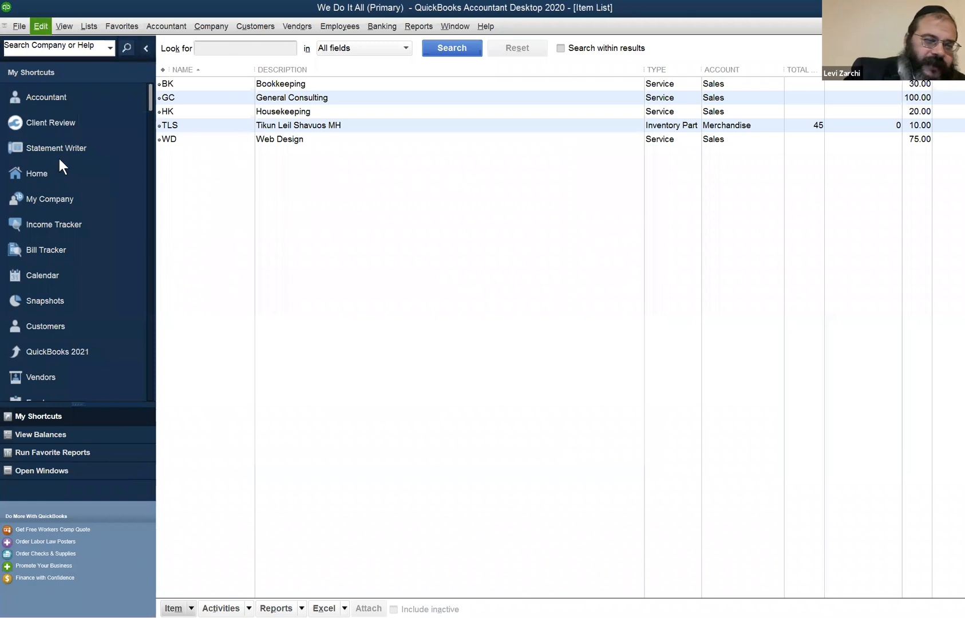
click(82, 227)
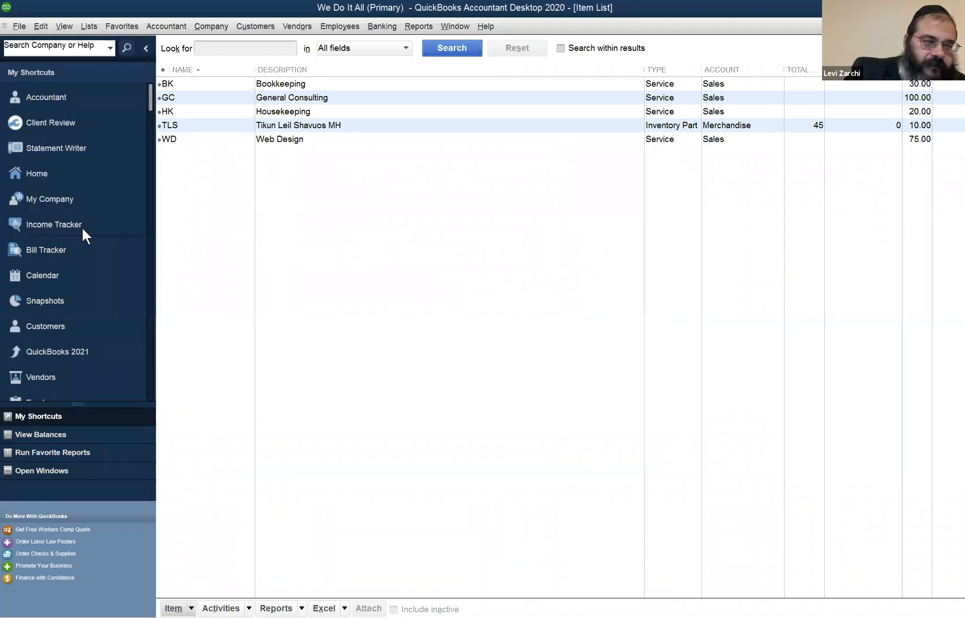
click(135, 255)
click(346, 131)
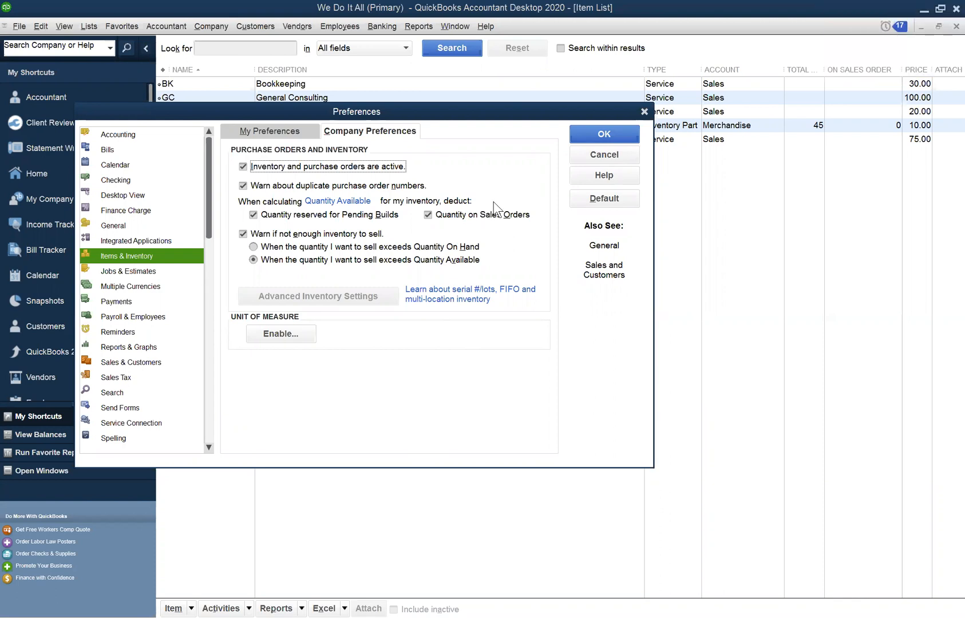
click(579, 153)
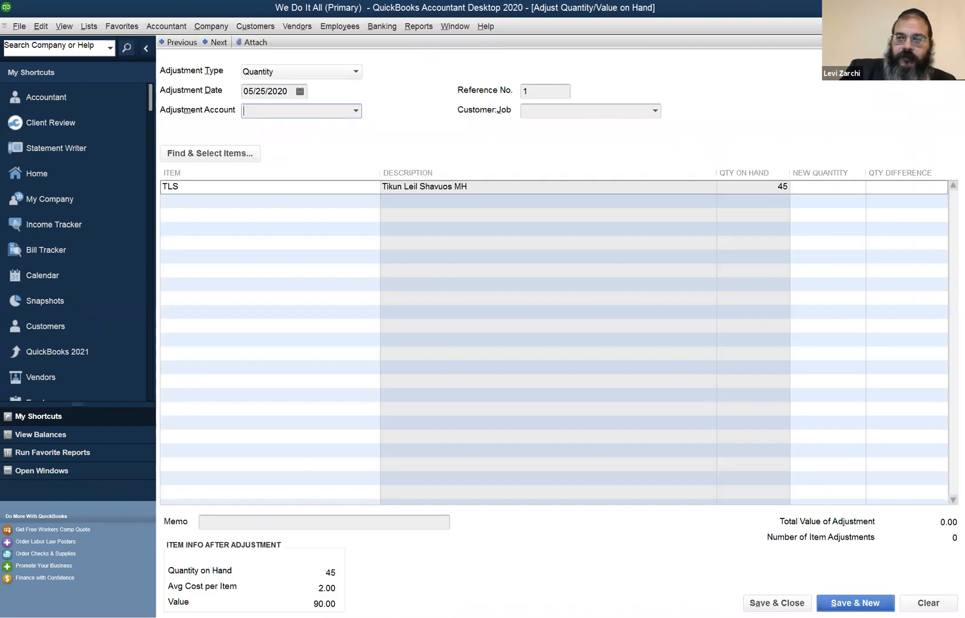
Close all open windows, discarding the unrecorded quantity adjustment and declining to memorize the modified report
key(Escape)
click(530, 198)
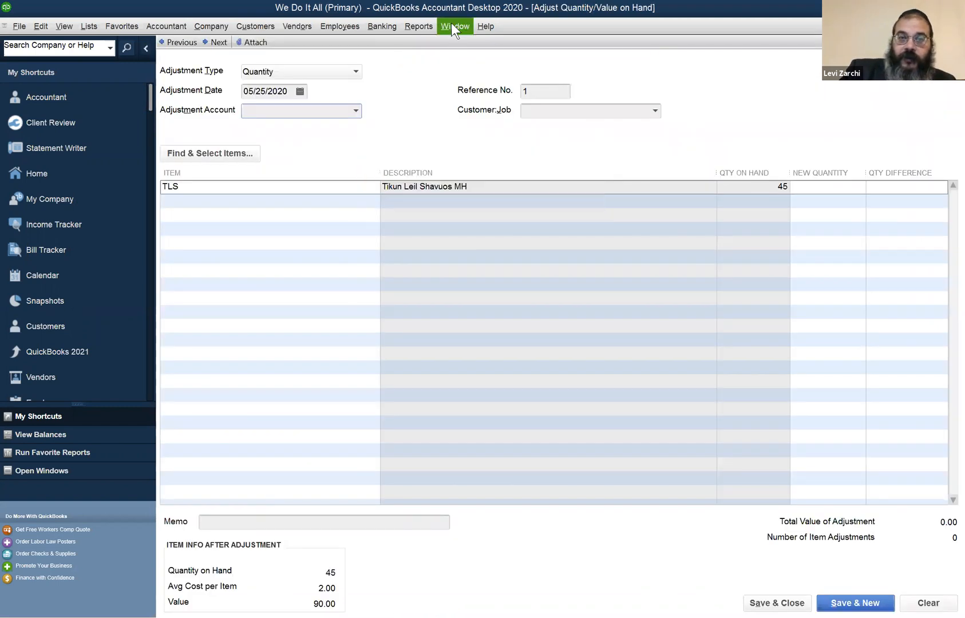
click(452, 26)
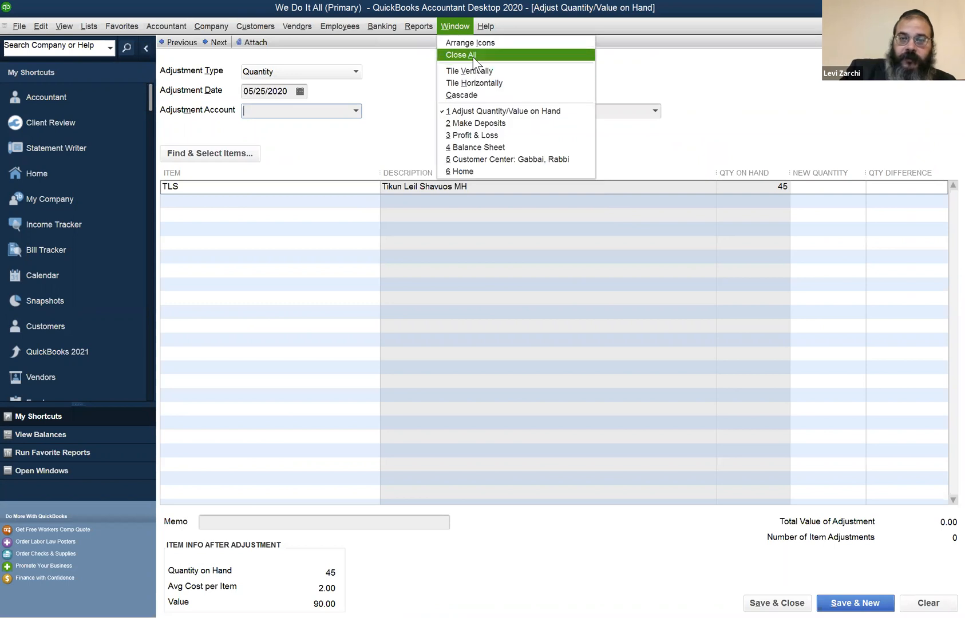
click(474, 57)
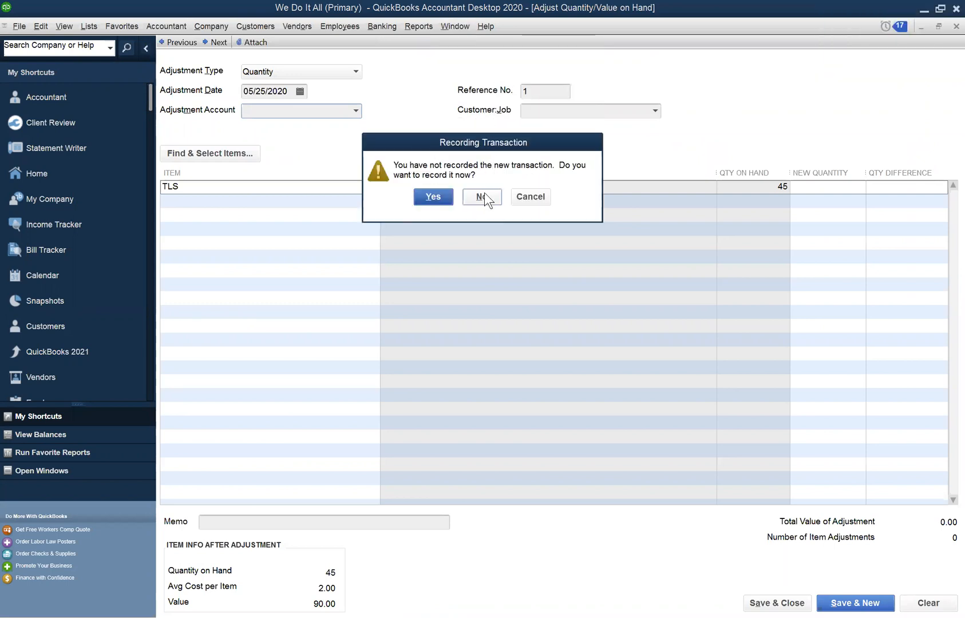
click(482, 196)
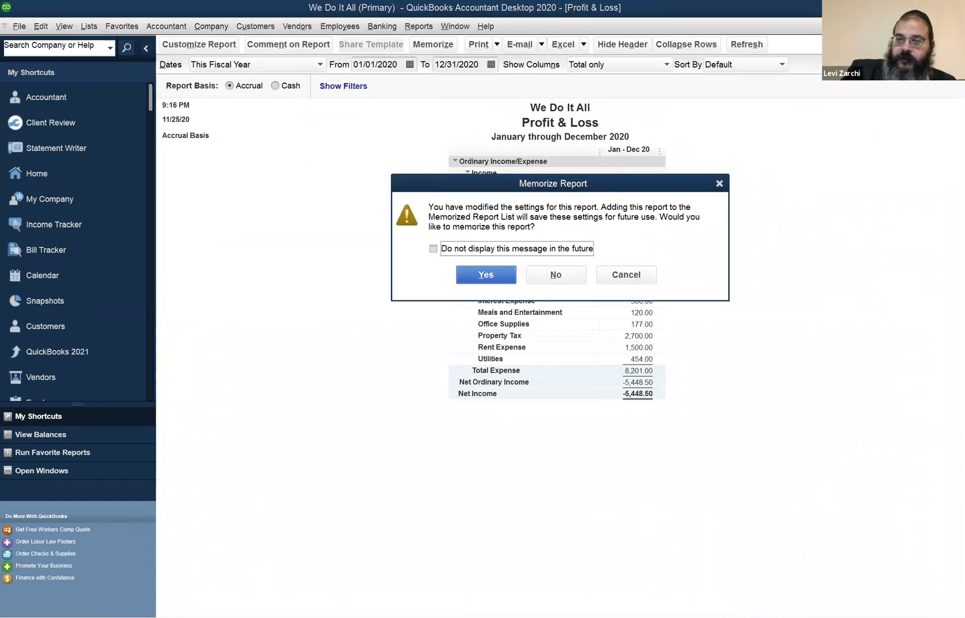
click(637, 280)
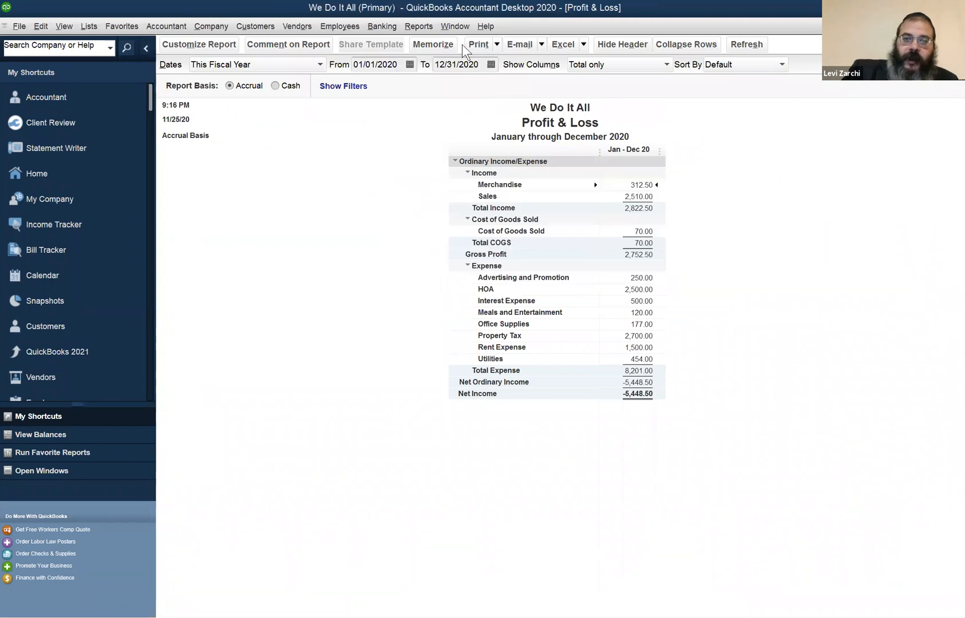
click(459, 30)
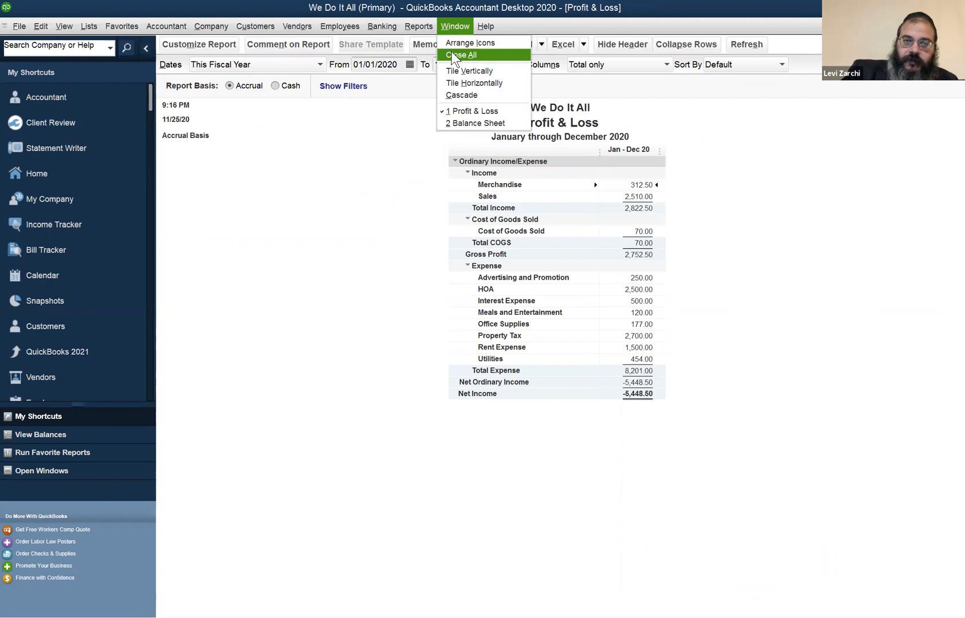
click(452, 53)
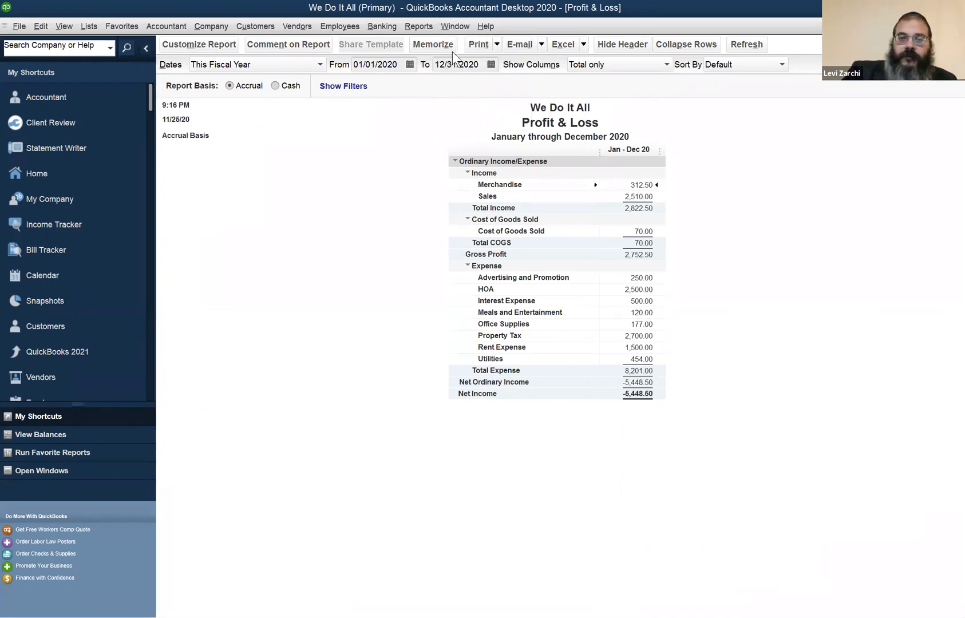
click(549, 275)
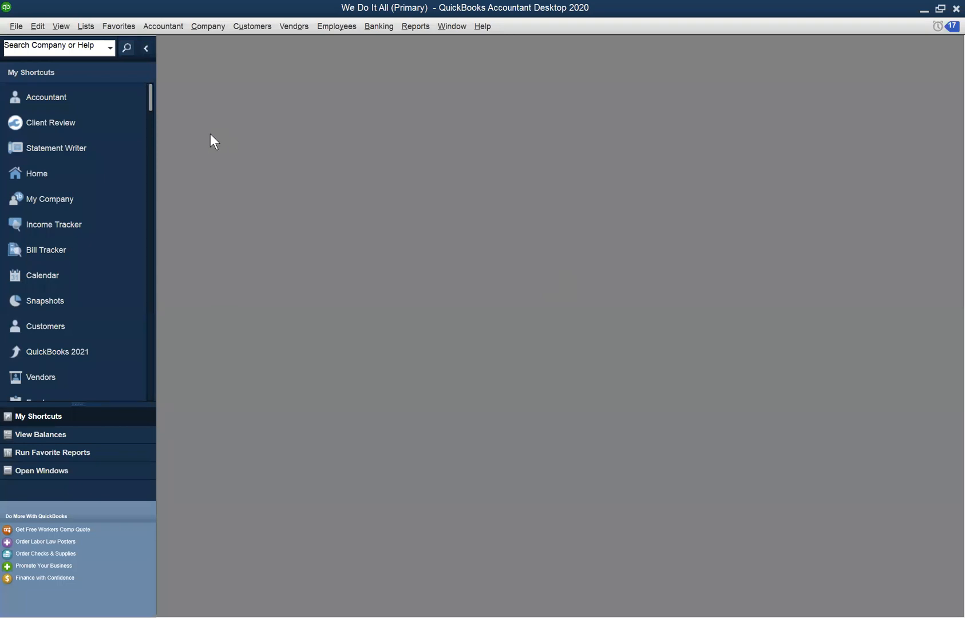
Reopen the preferences to show where the Items & Inventory company options are, and cancel without changes
click(86, 26)
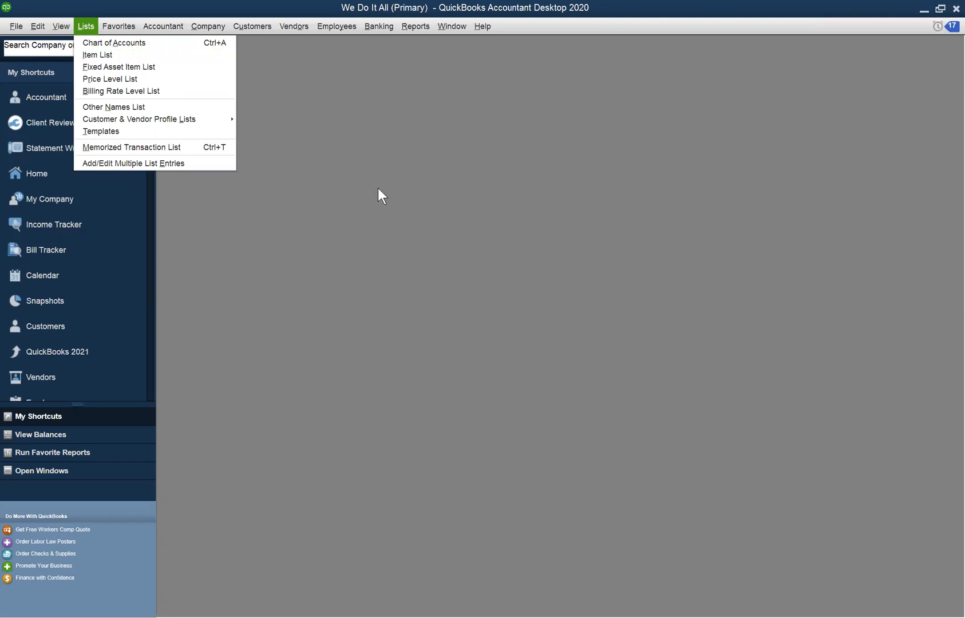
mouse_move(66, 28)
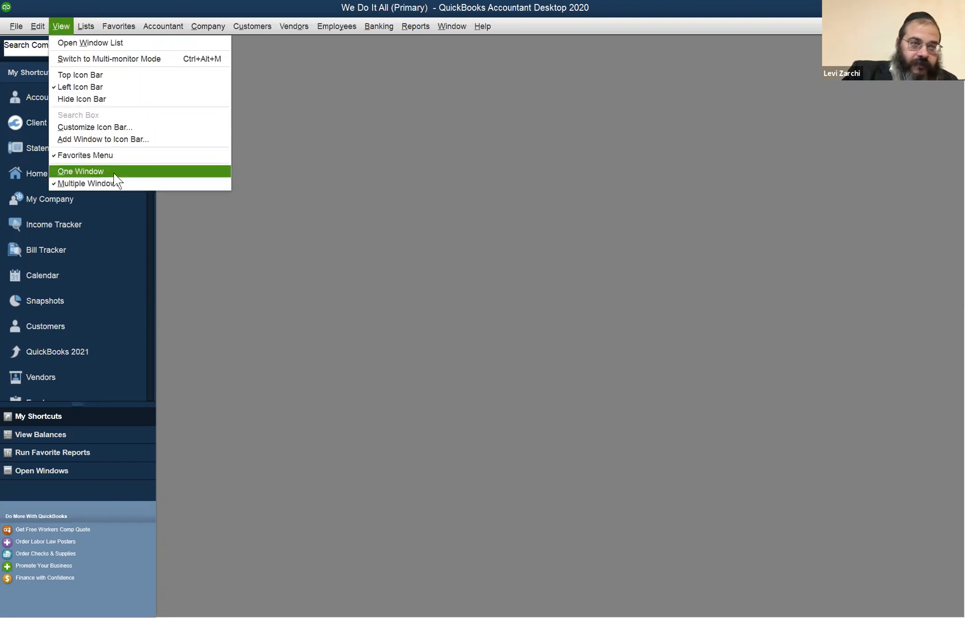
mouse_move(33, 27)
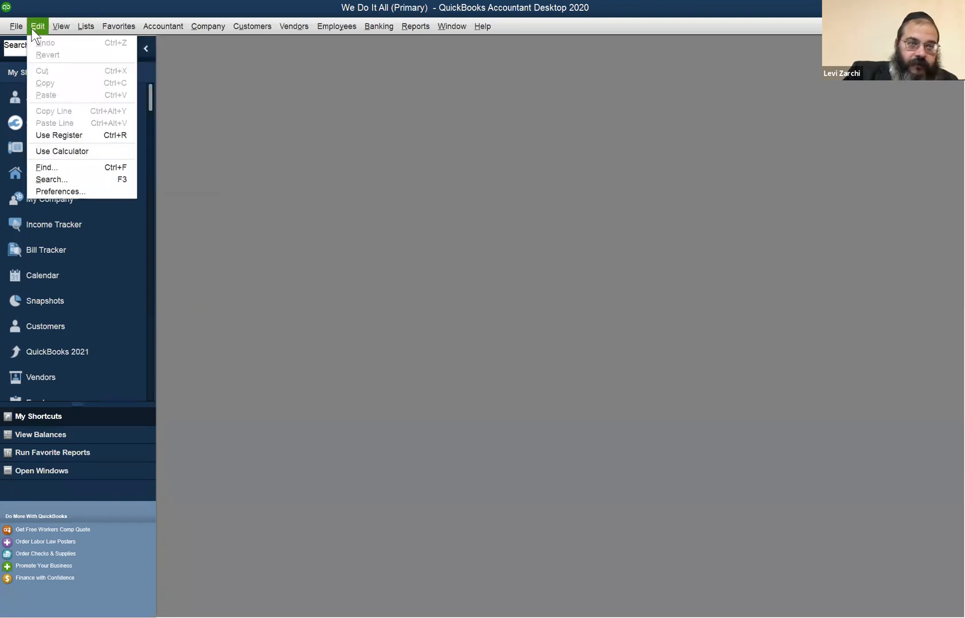
click(91, 192)
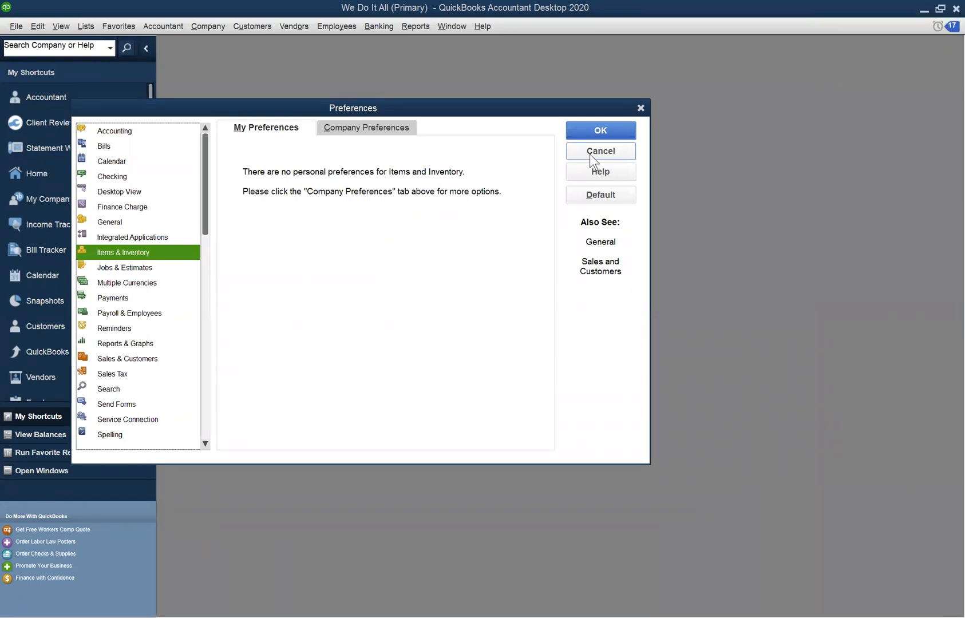
click(614, 158)
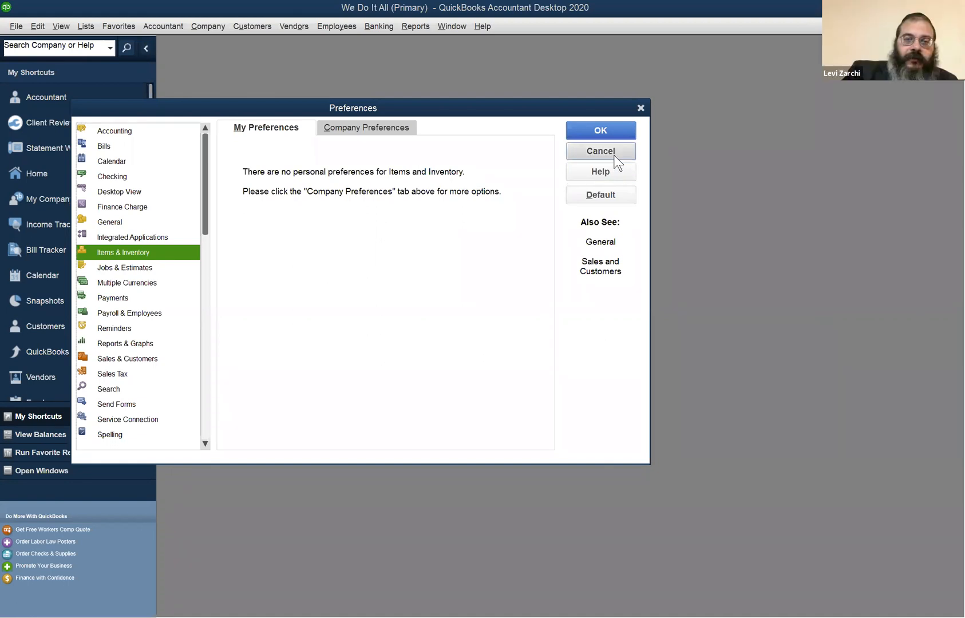
click(39, 25)
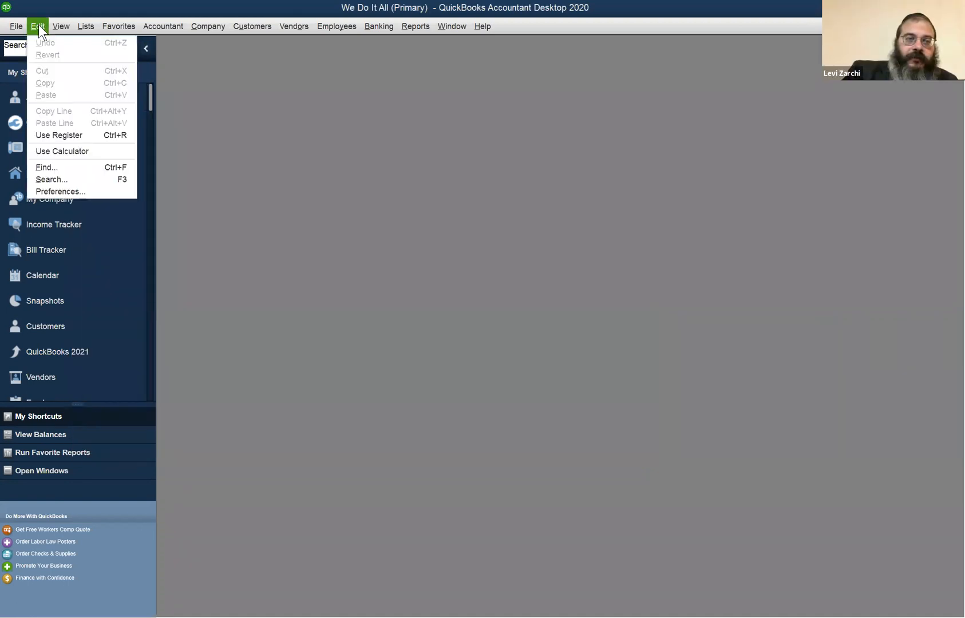
click(72, 192)
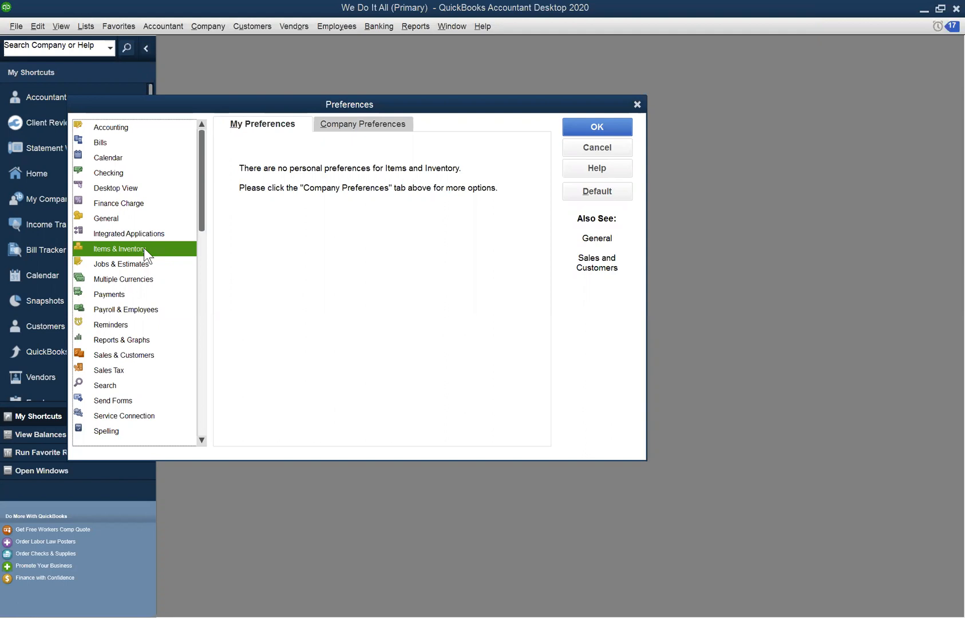
click(347, 126)
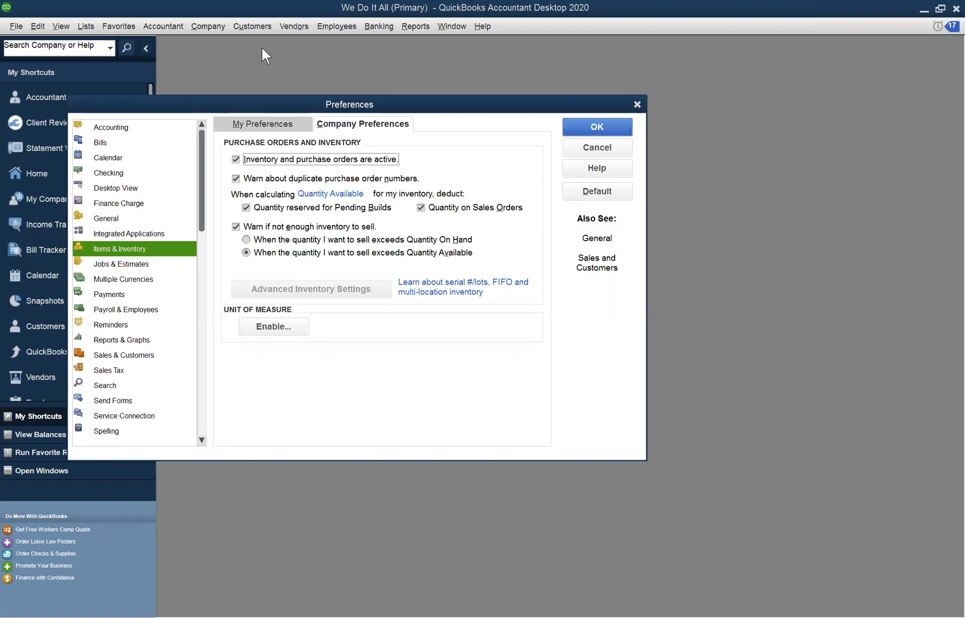
click(598, 151)
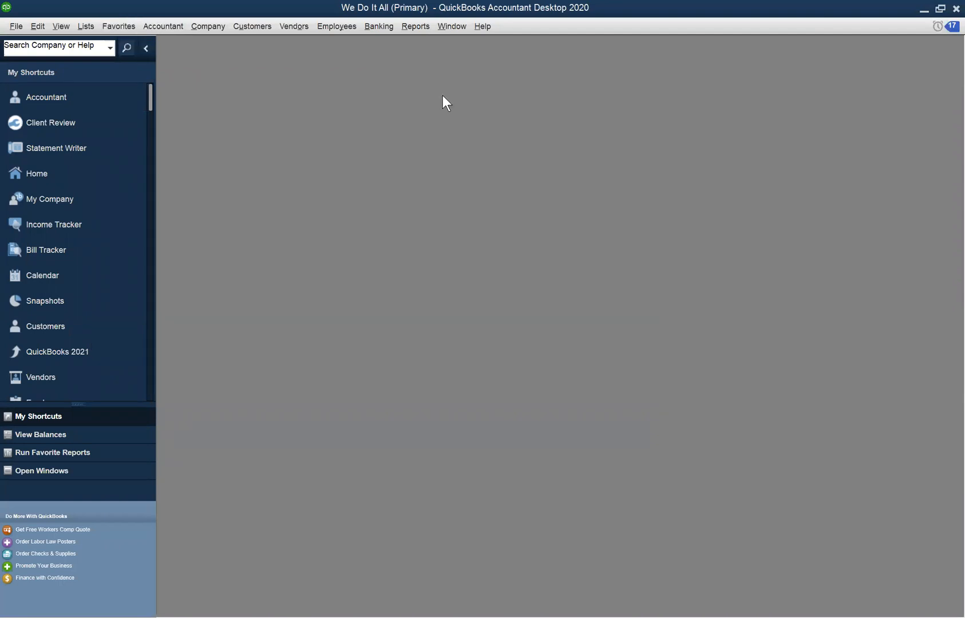
Collapse the shortcuts sidebar and look through the available Company & Financial reports without opening one
click(146, 48)
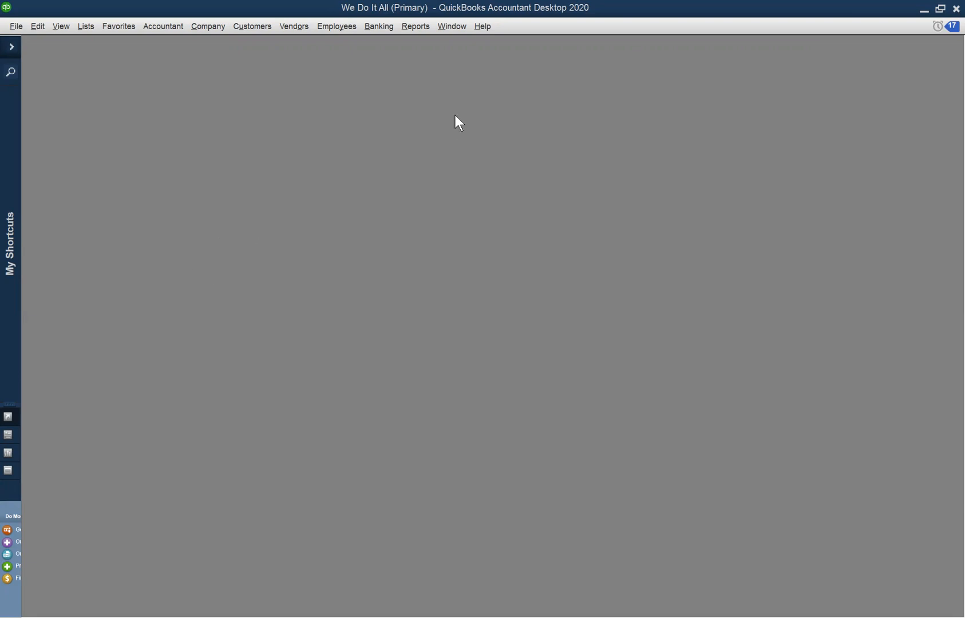
click(415, 28)
mouse_move(451, 129)
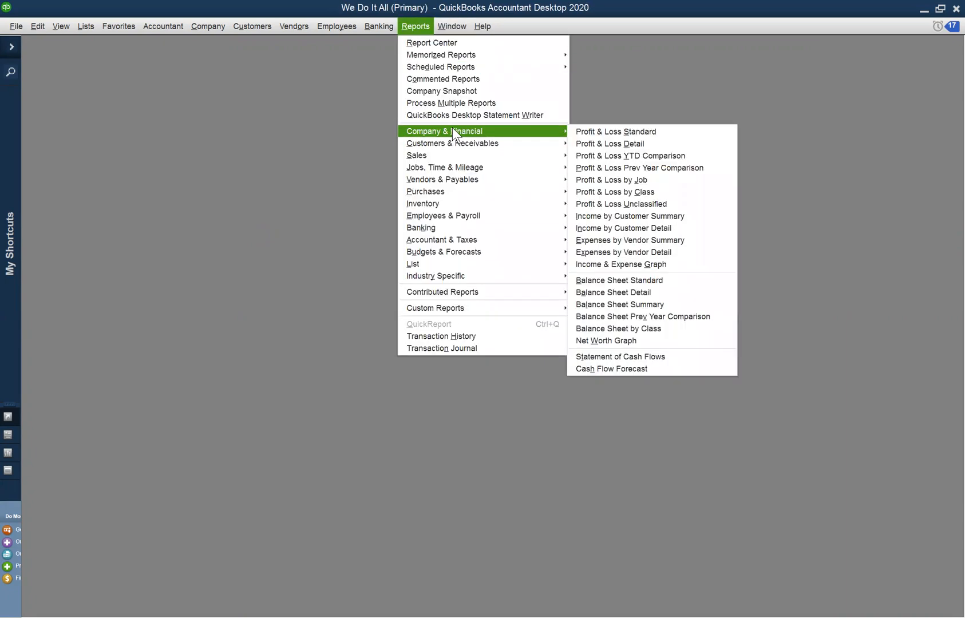
click(276, 148)
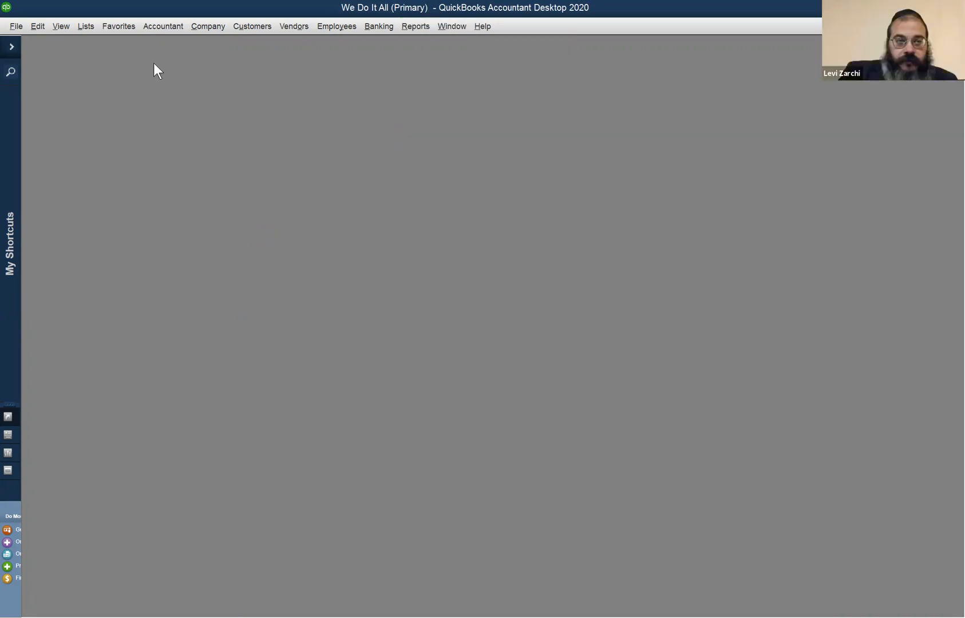
Open the Item List, select the TLS inventory item, and maximize the list window
click(87, 27)
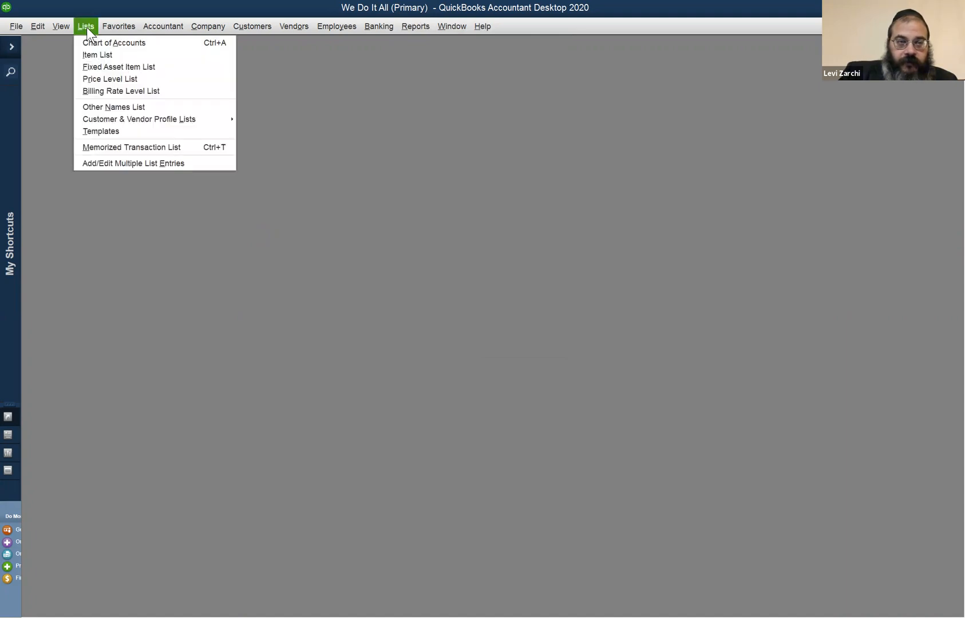
click(109, 58)
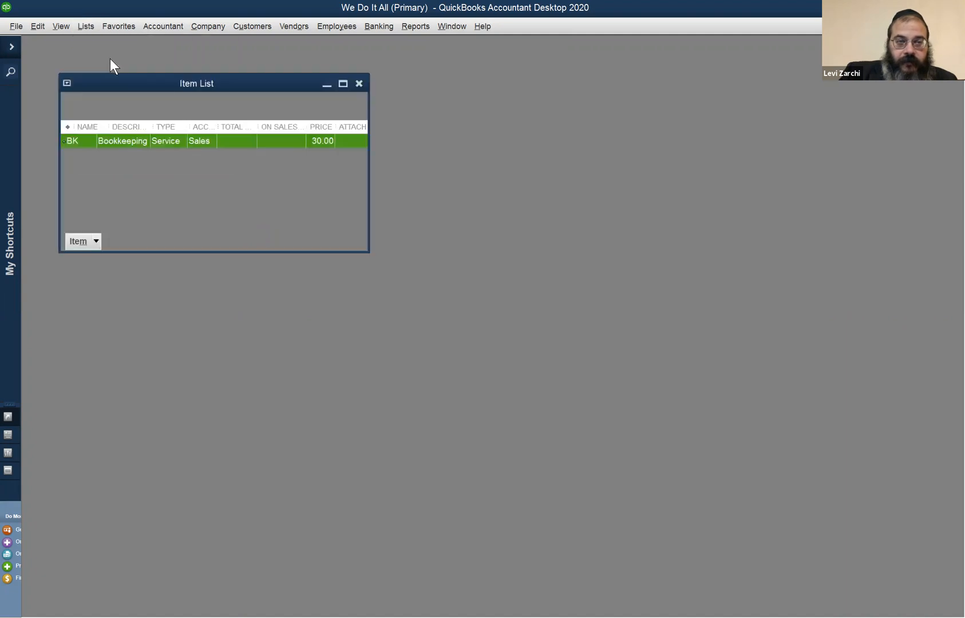
click(91, 183)
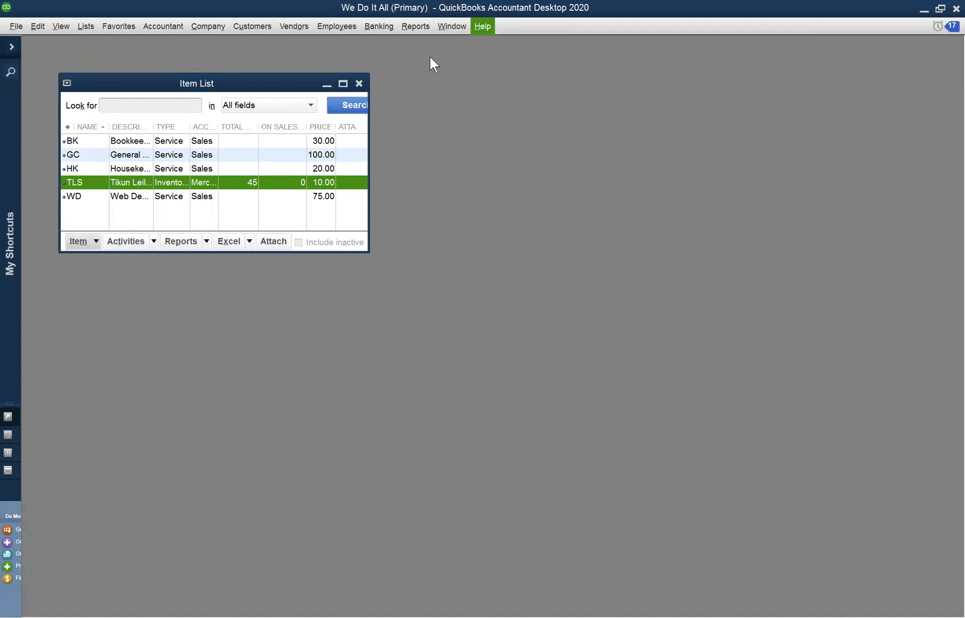
click(343, 84)
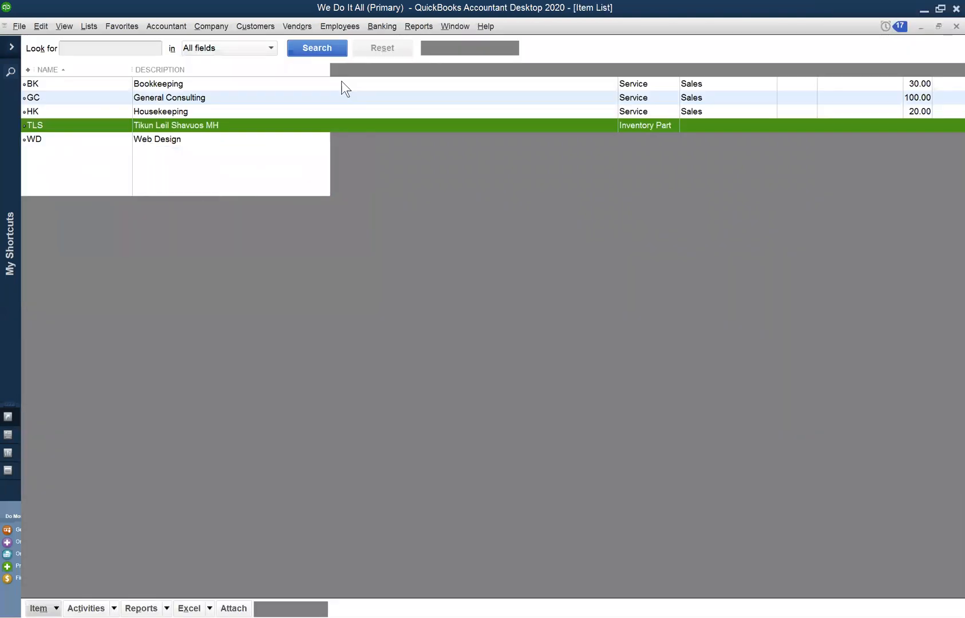
click(450, 24)
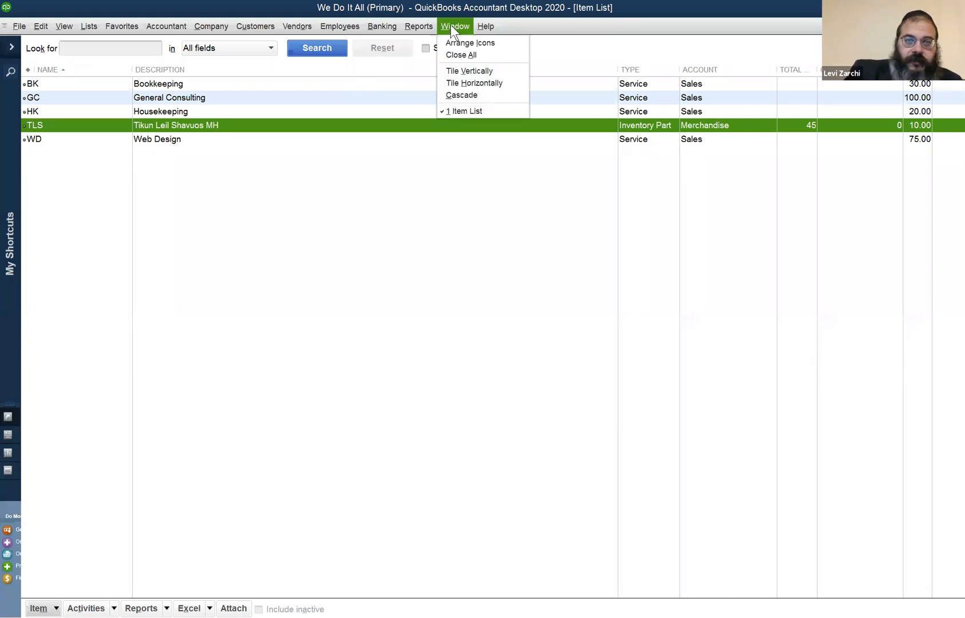
click(403, 19)
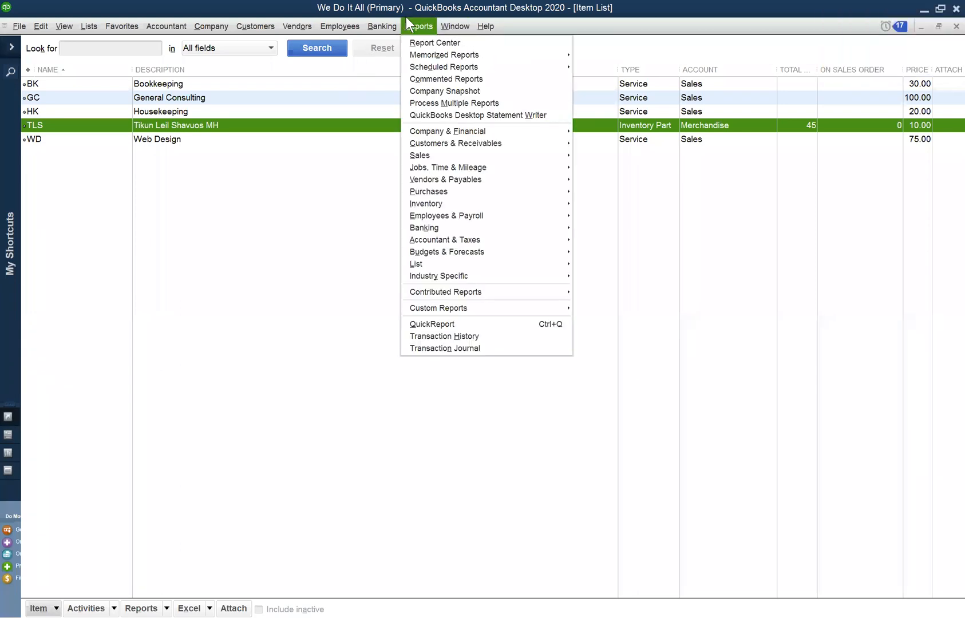
click(448, 24)
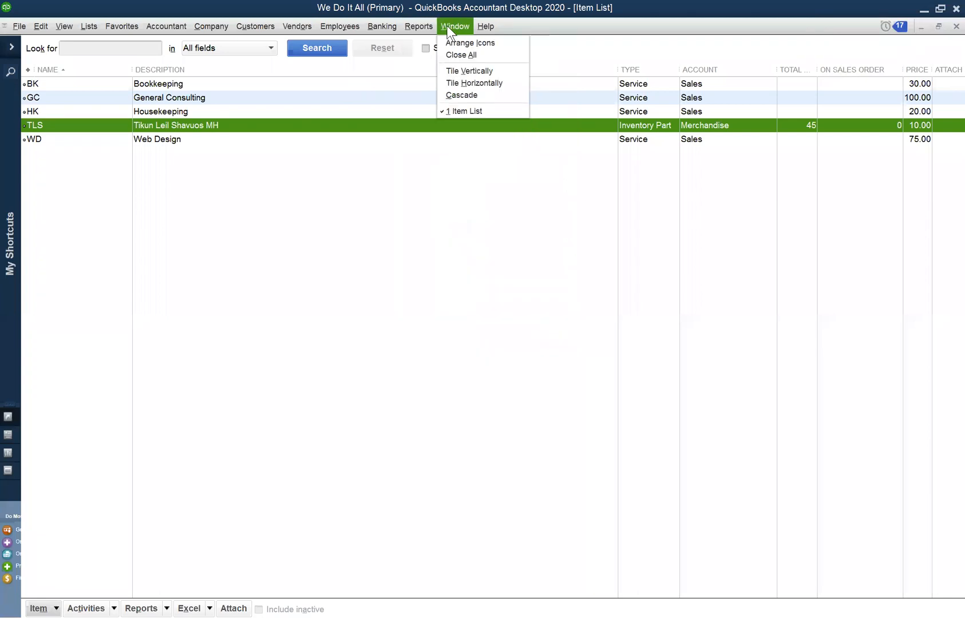
click(613, 76)
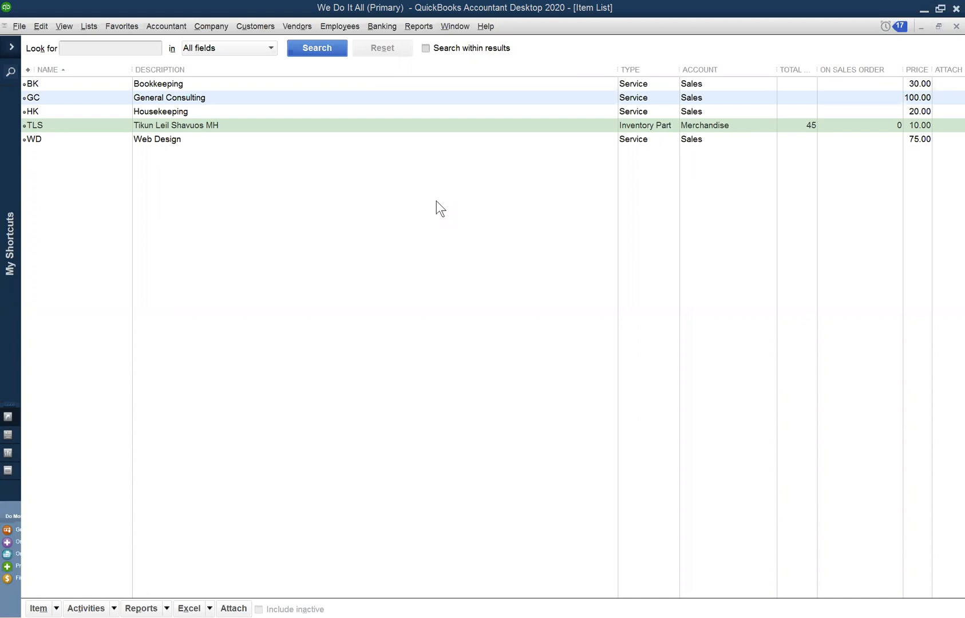
click(440, 26)
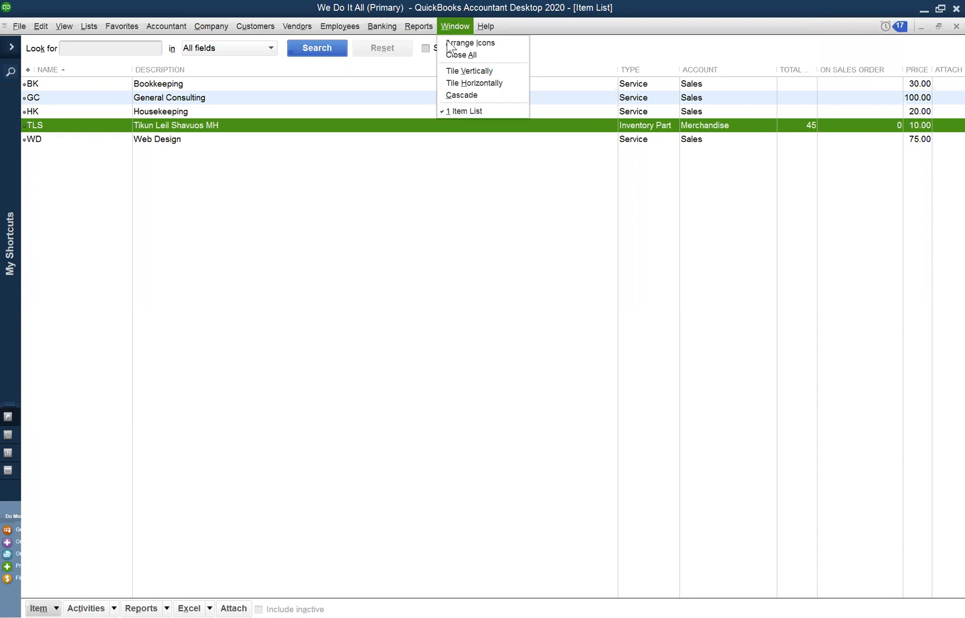
click(447, 42)
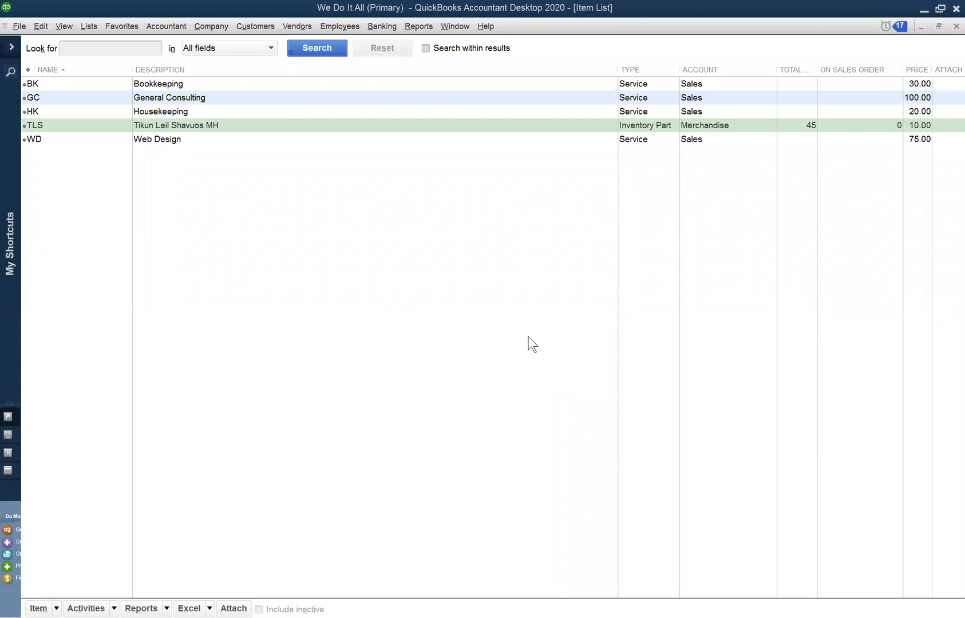
Open the Balance Sheet Standard report and drill down into the transactions behind the Inventory Asset balance
click(455, 27)
mouse_move(382, 26)
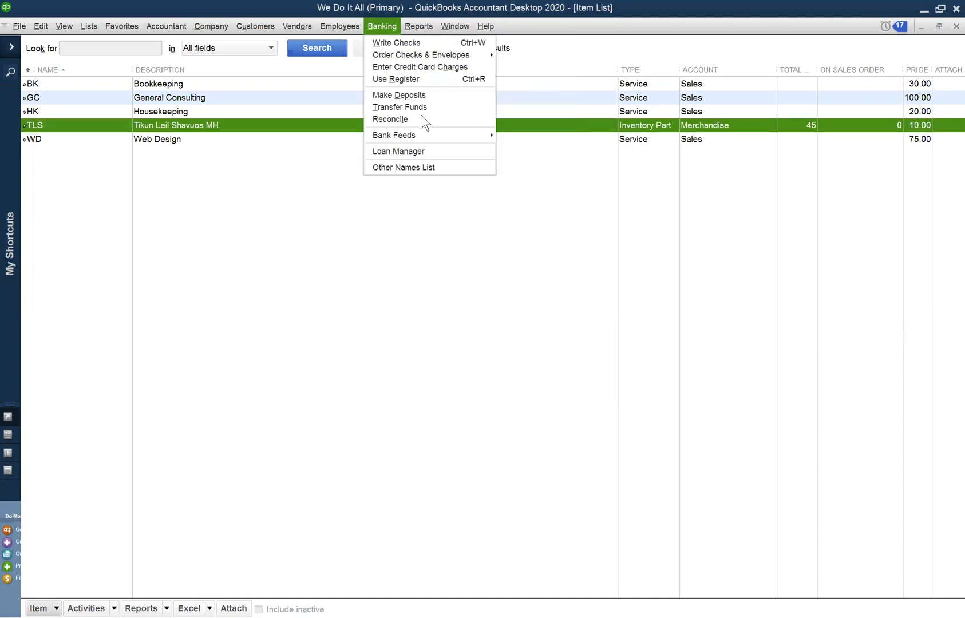
mouse_move(468, 136)
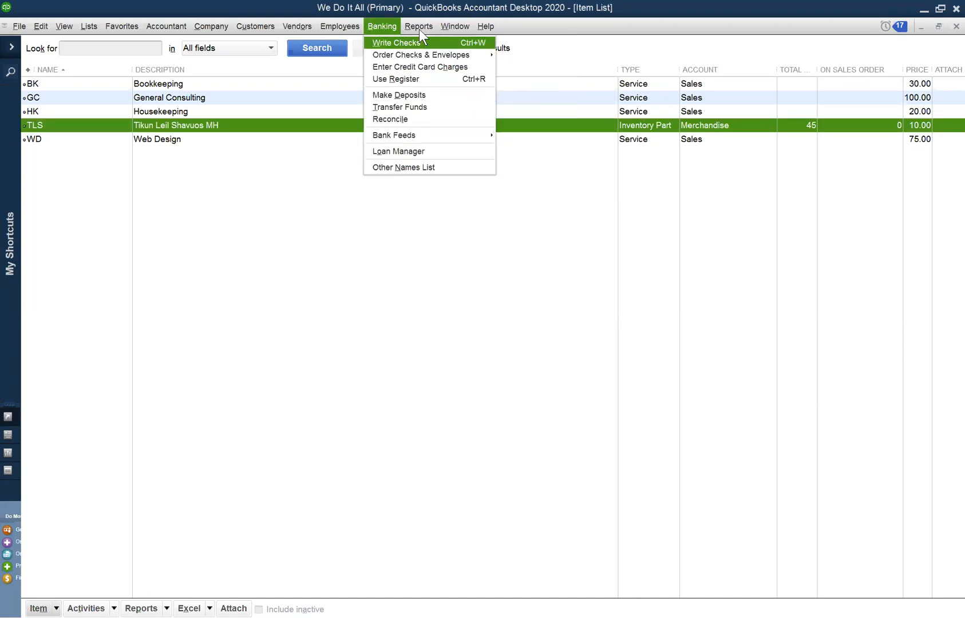
mouse_move(419, 27)
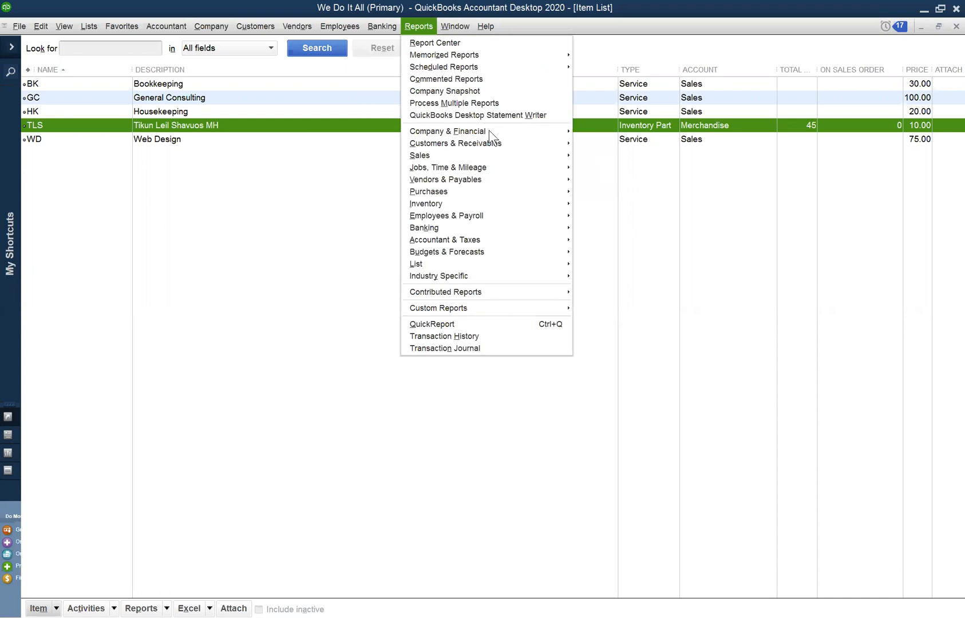
mouse_move(520, 135)
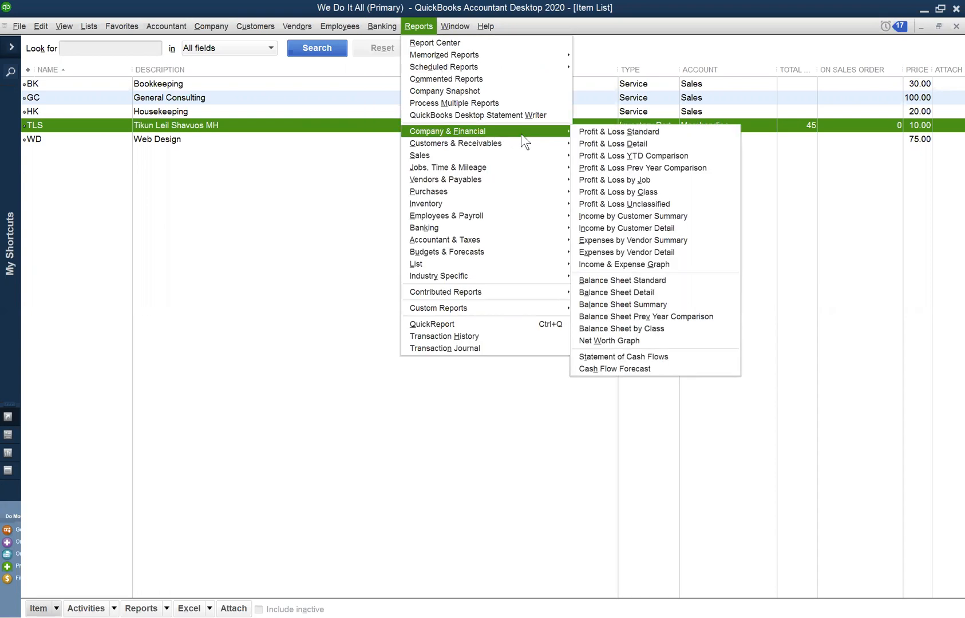
click(651, 281)
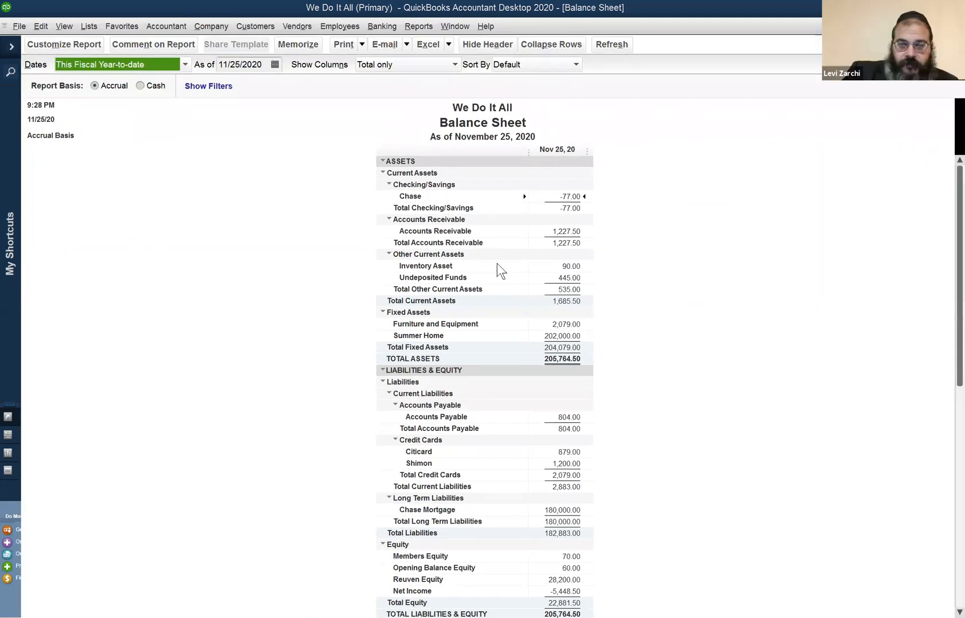
click(572, 267)
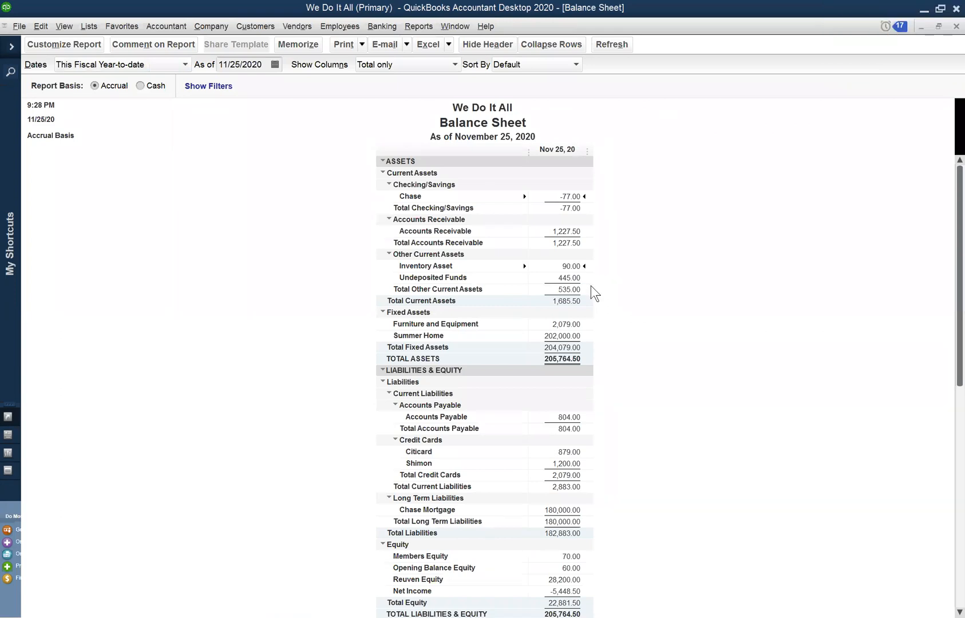
double_click(576, 267)
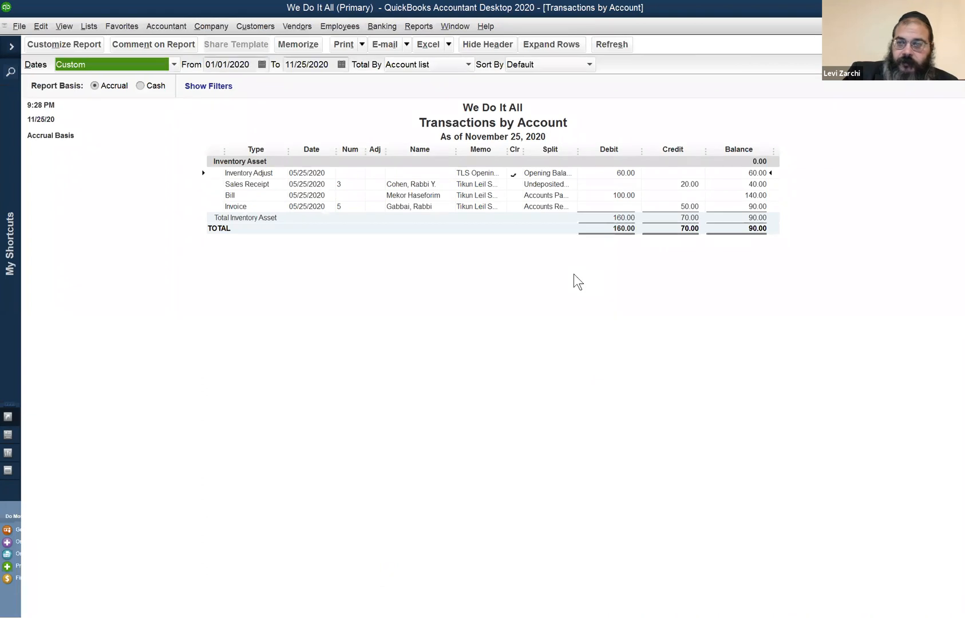
Go through the Inventory Asset entries one by one: the inventory adjustment, sales receipt, bill and invoice
click(605, 174)
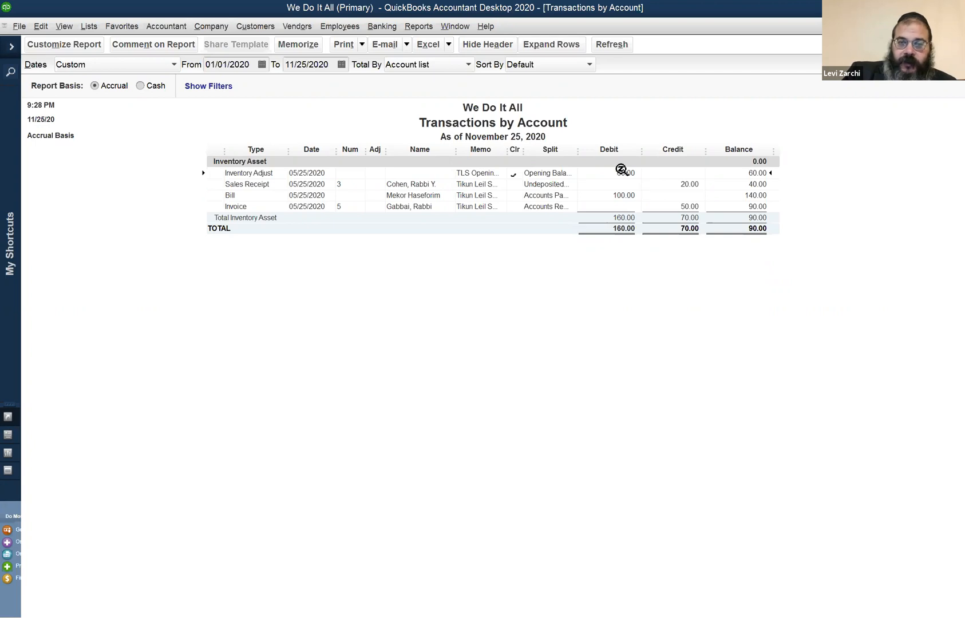
click(688, 182)
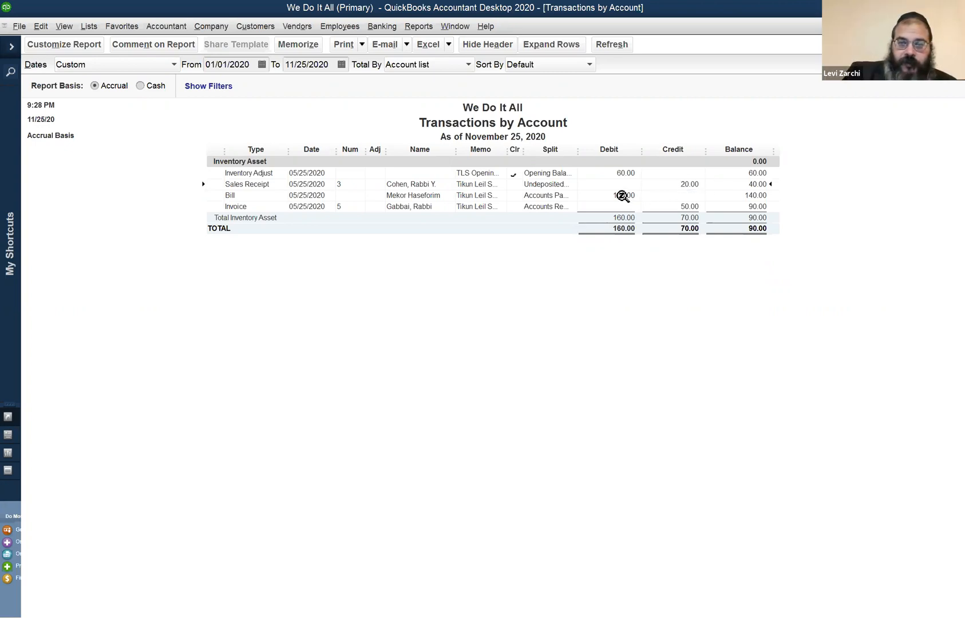
click(622, 197)
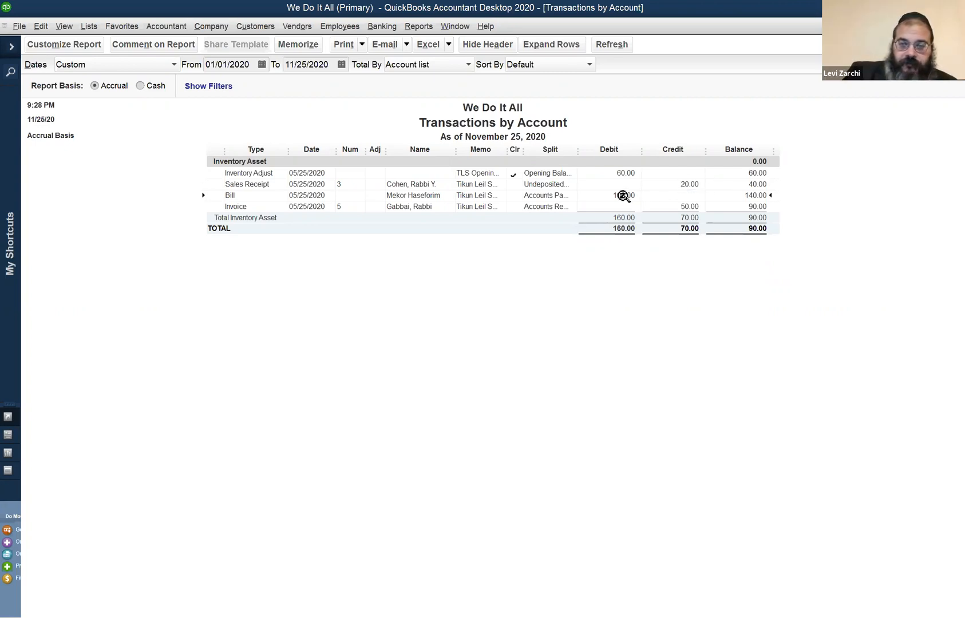
click(694, 205)
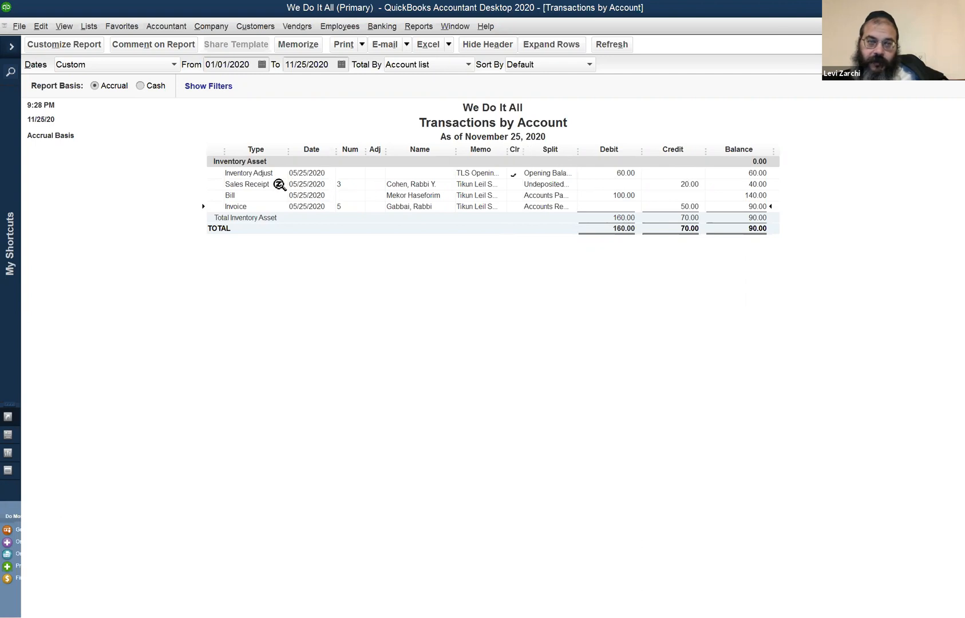
click(269, 174)
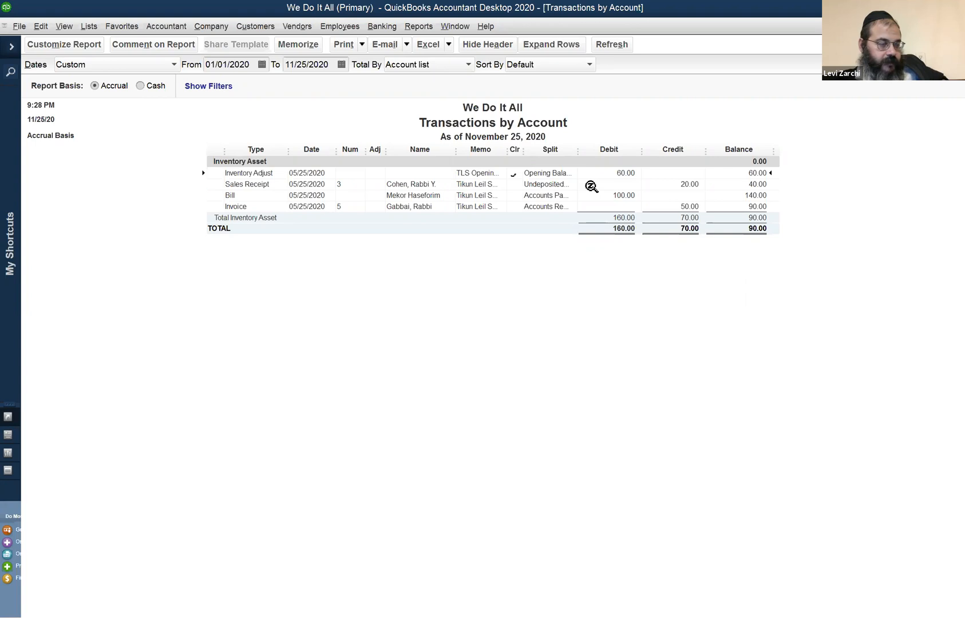
Open the TLS opening balance adjustment, show the item info for its TLS line, and close it without changes
double_click(622, 170)
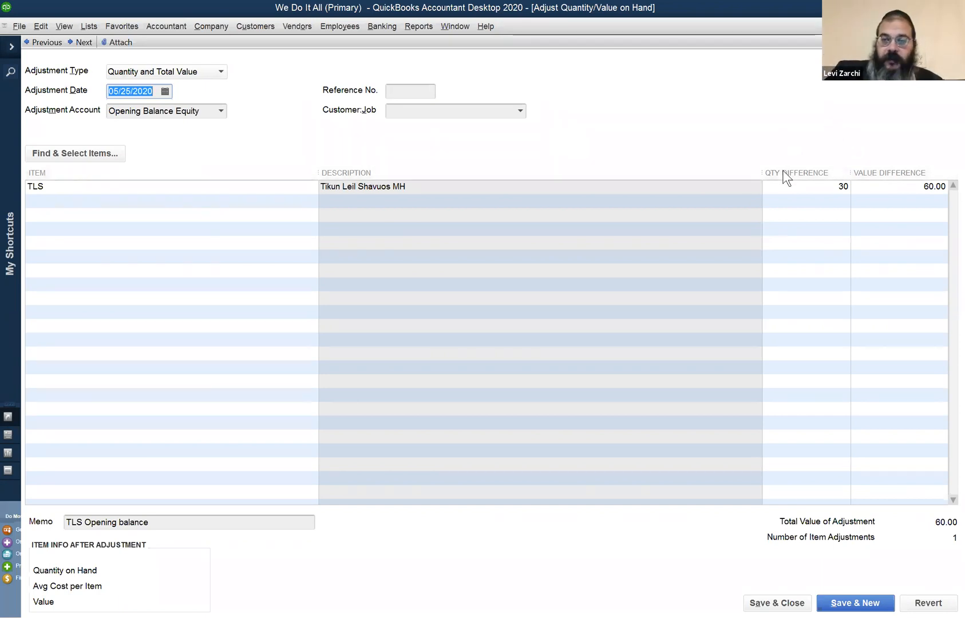
click(780, 186)
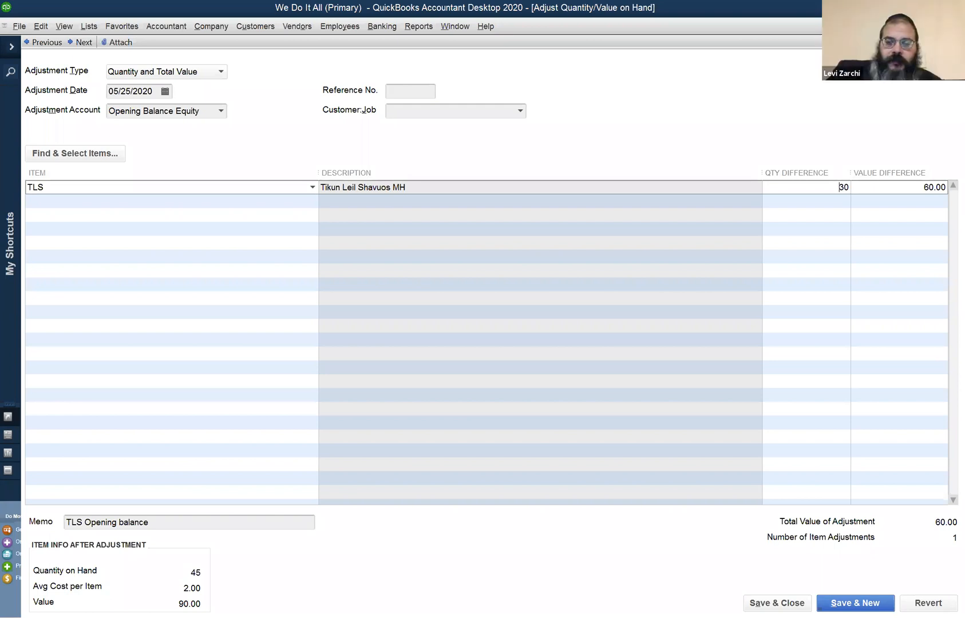
click(956, 27)
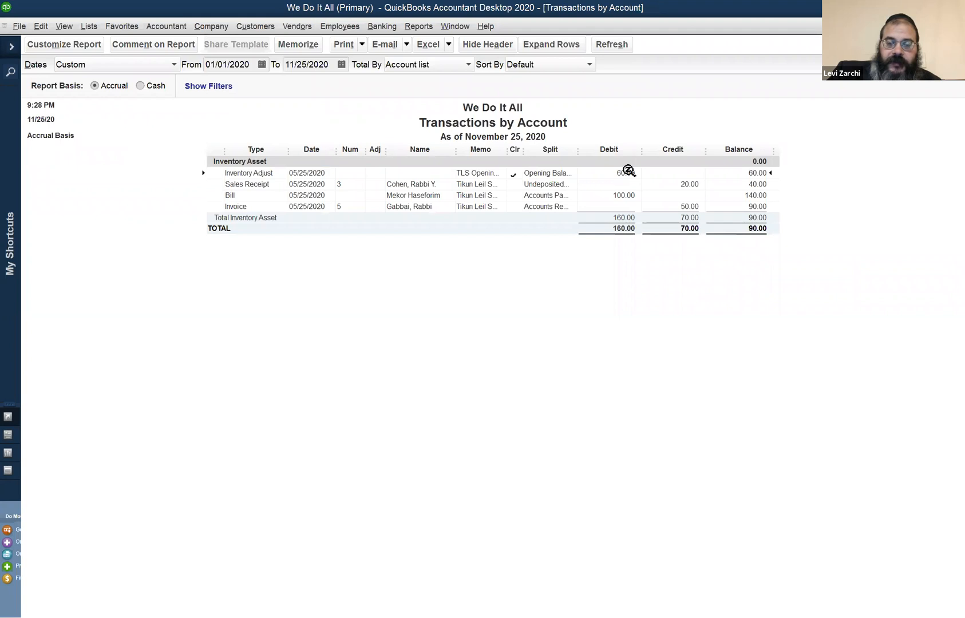
Return to the Balance Sheet and drill down into the transactions behind the Opening Balance Equity amount
click(456, 26)
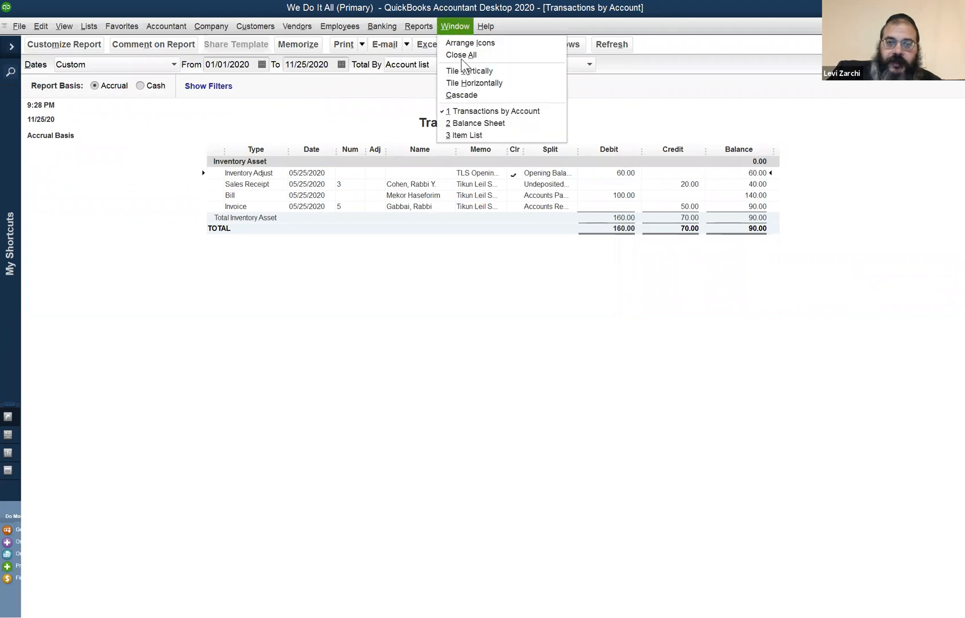
click(468, 123)
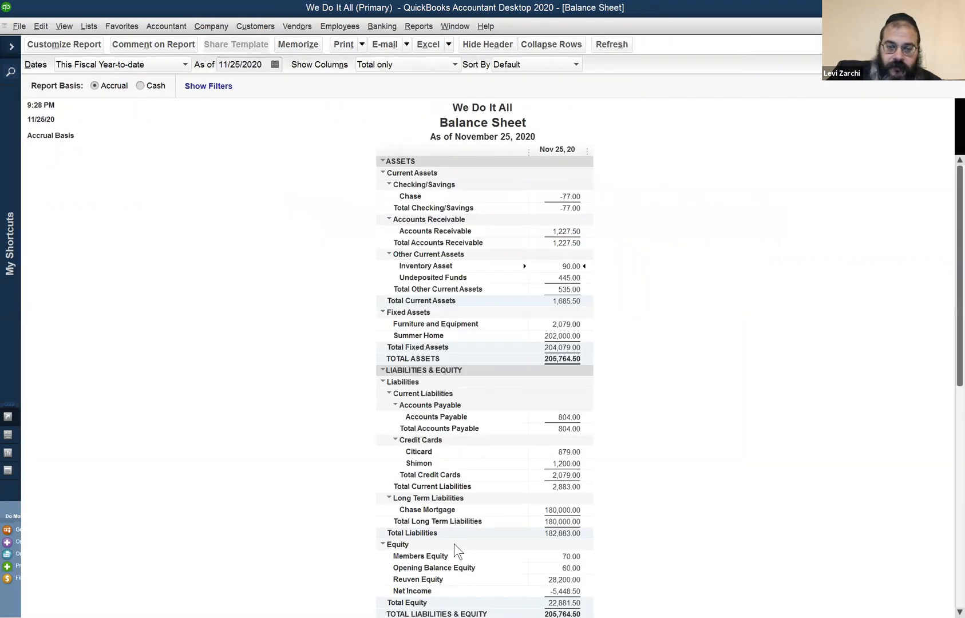
click(544, 568)
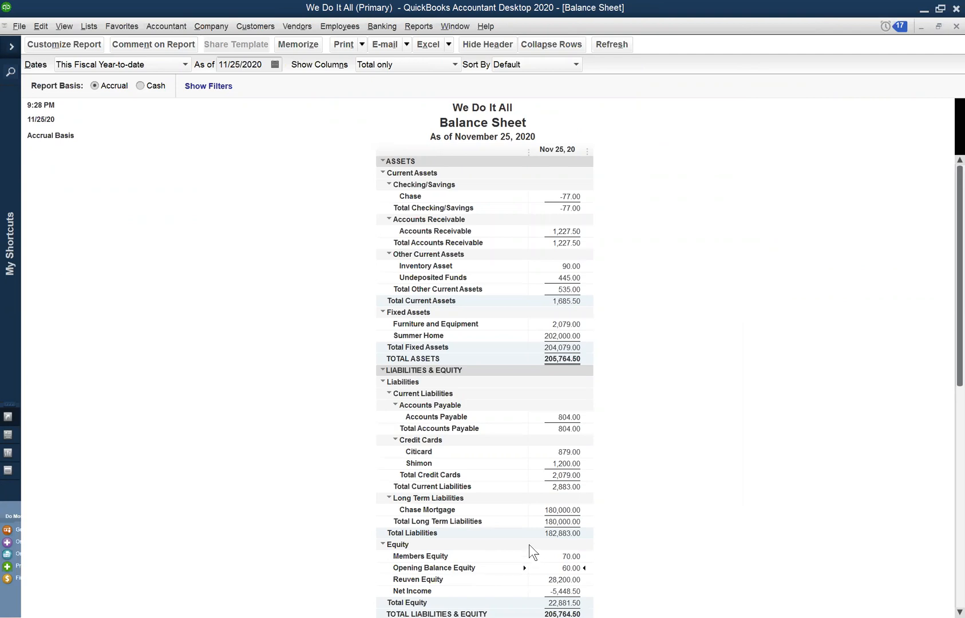
scroll(529, 544, down, 1)
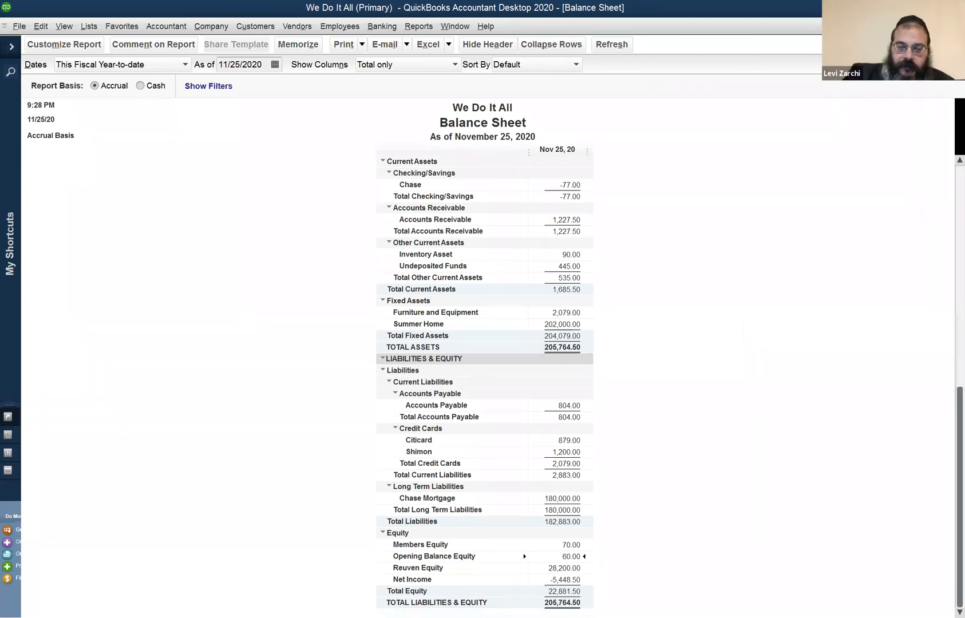
double_click(567, 555)
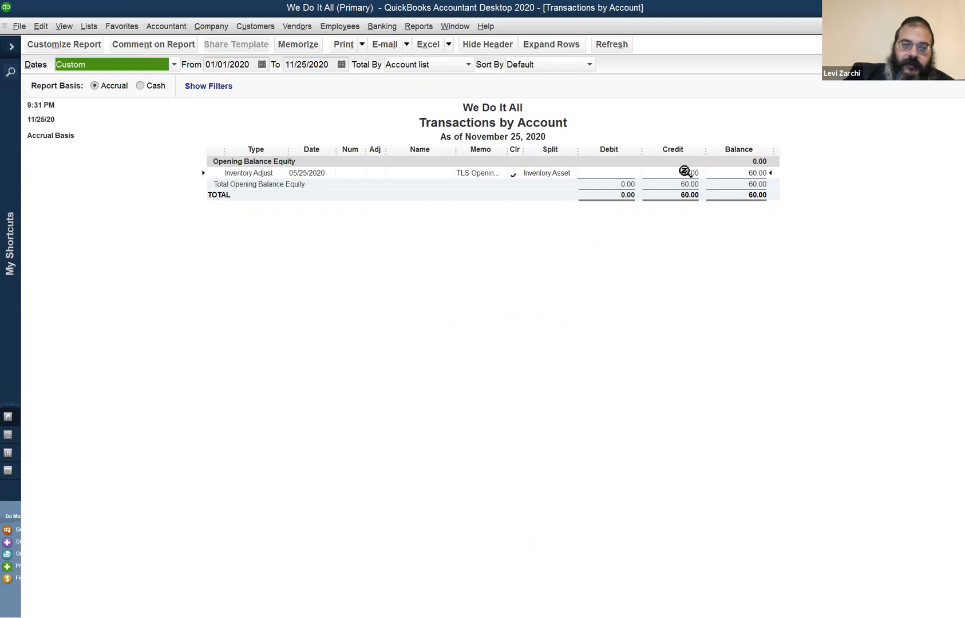
Open the inventory adjustment behind Opening Balance Equity and look at the commands for deleting or voiding it
double_click(685, 172)
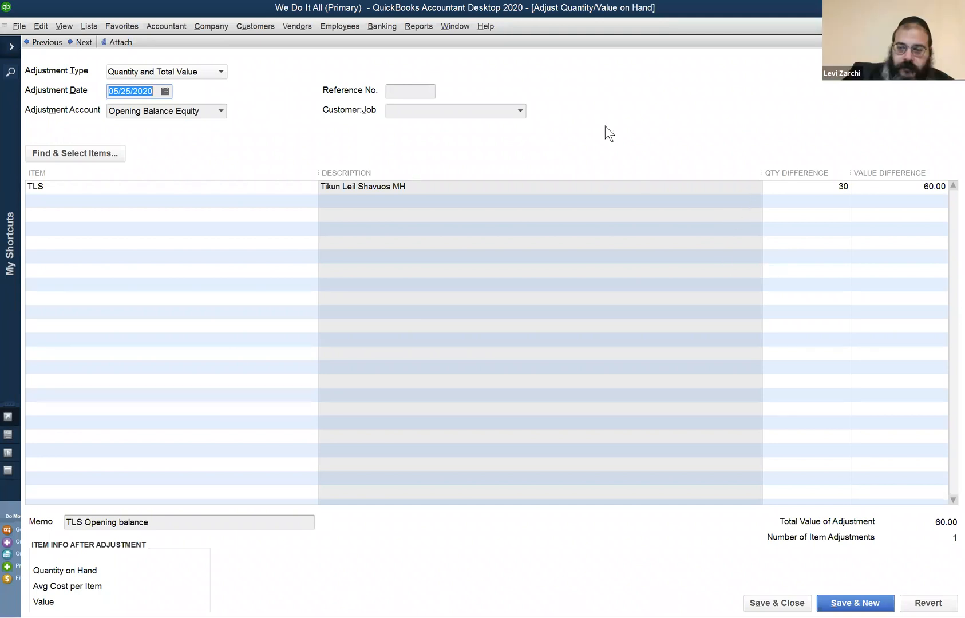
click(813, 183)
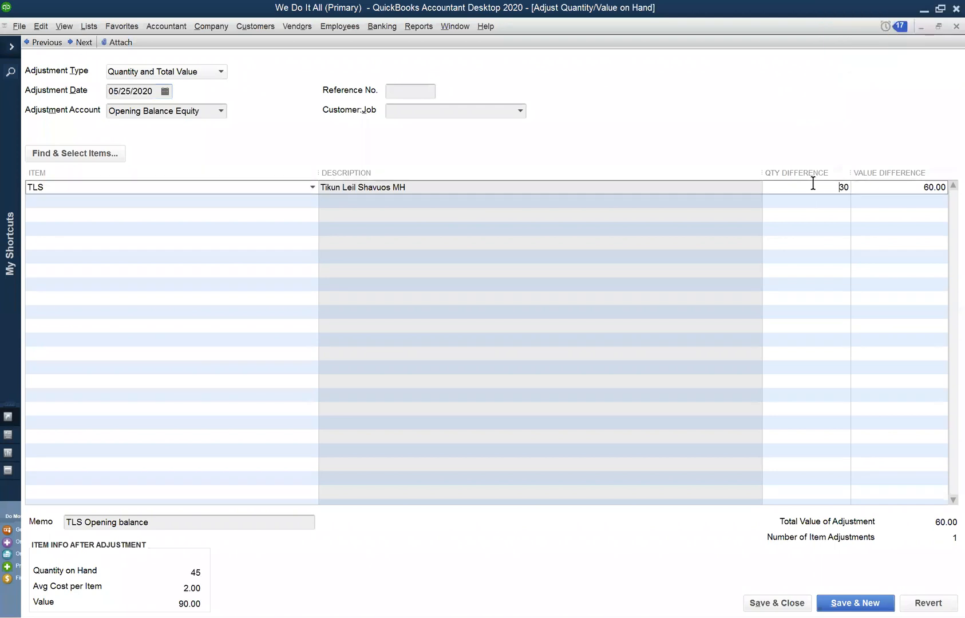
click(41, 26)
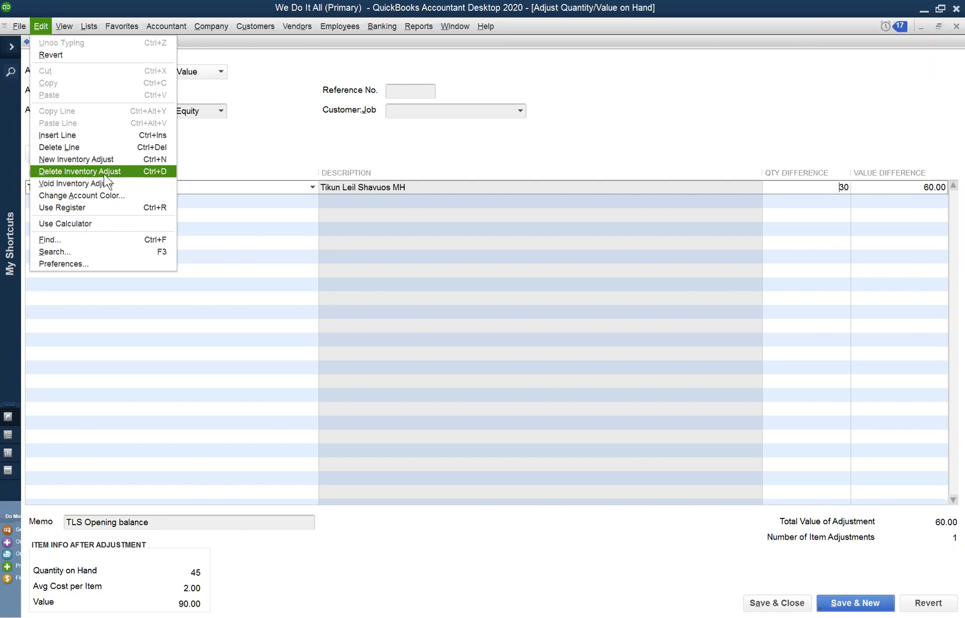
click(915, 276)
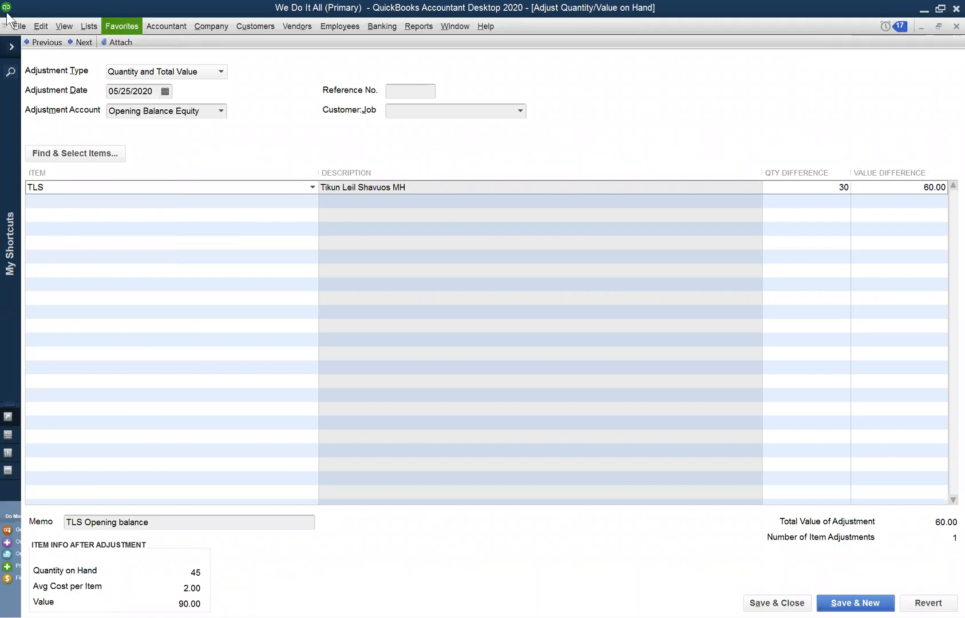
click(64, 26)
mouse_move(44, 28)
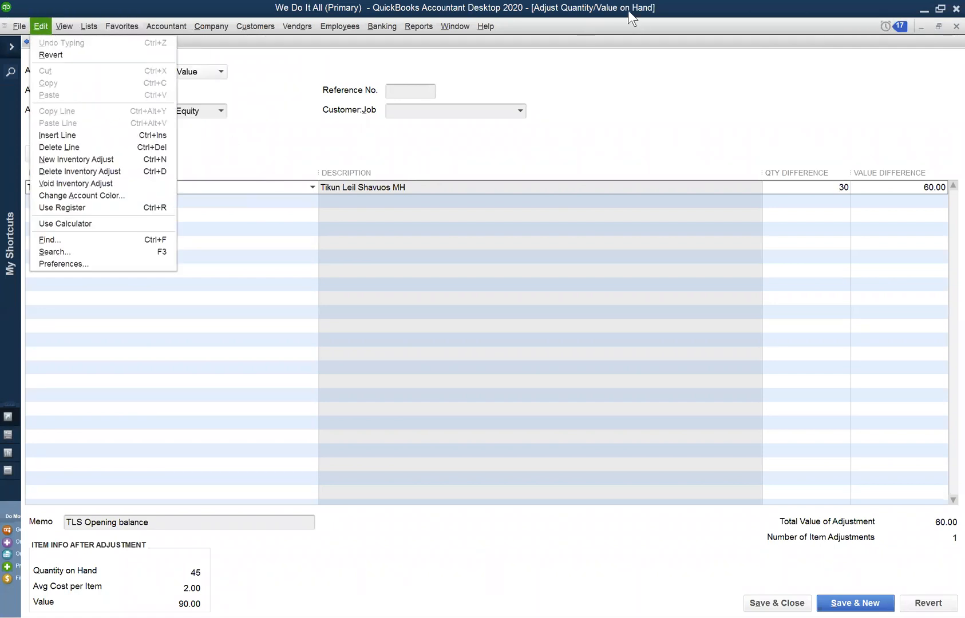
Close the inventory adjustment without changes and leave the transaction report to return to the Balance Sheet
click(946, 40)
key(Escape)
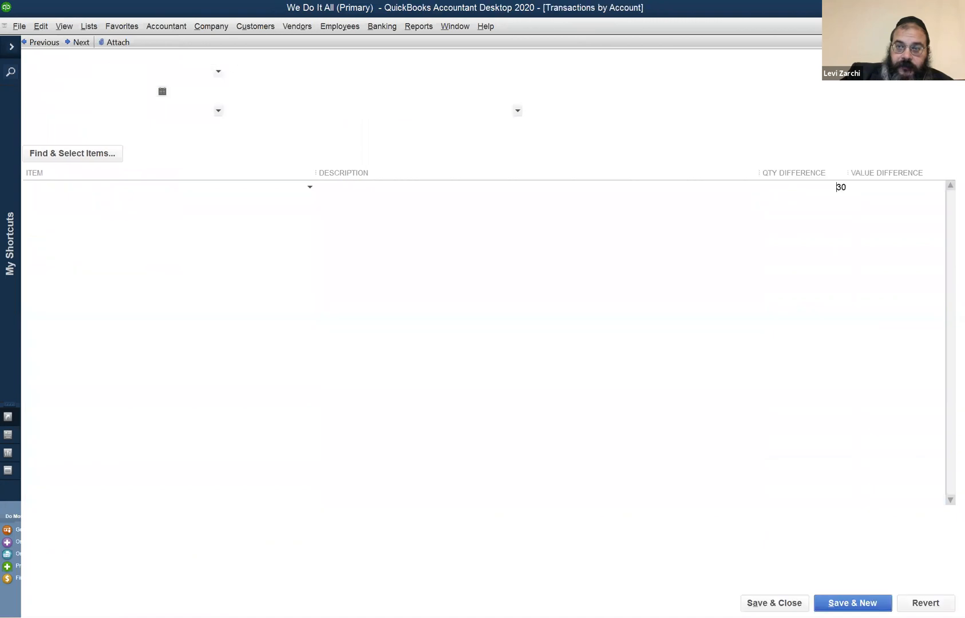
key(Escape)
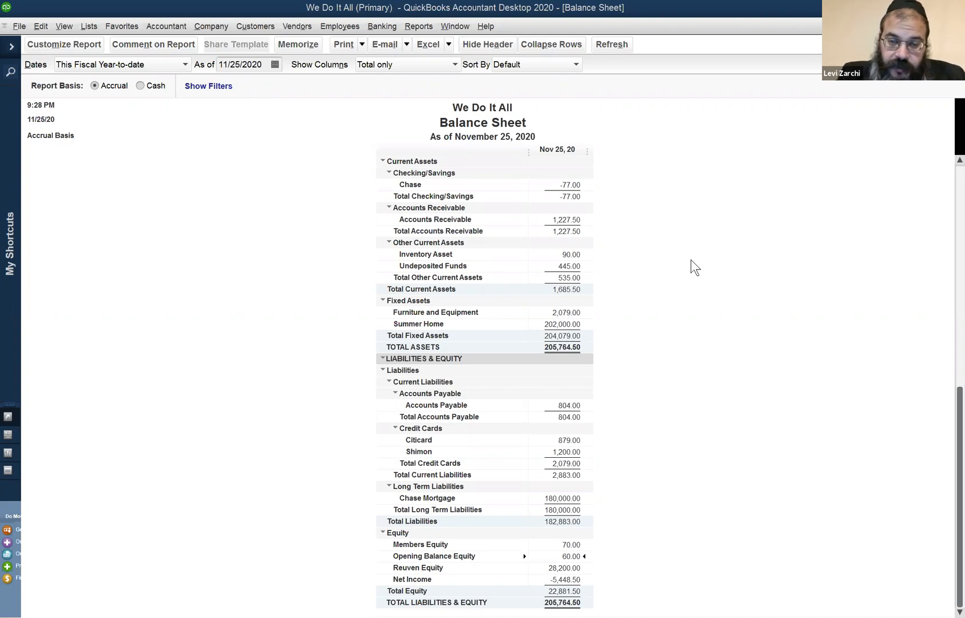
Start a new inventory quantity adjustment and set its adjustment account to Opening Balance Equity
click(312, 27)
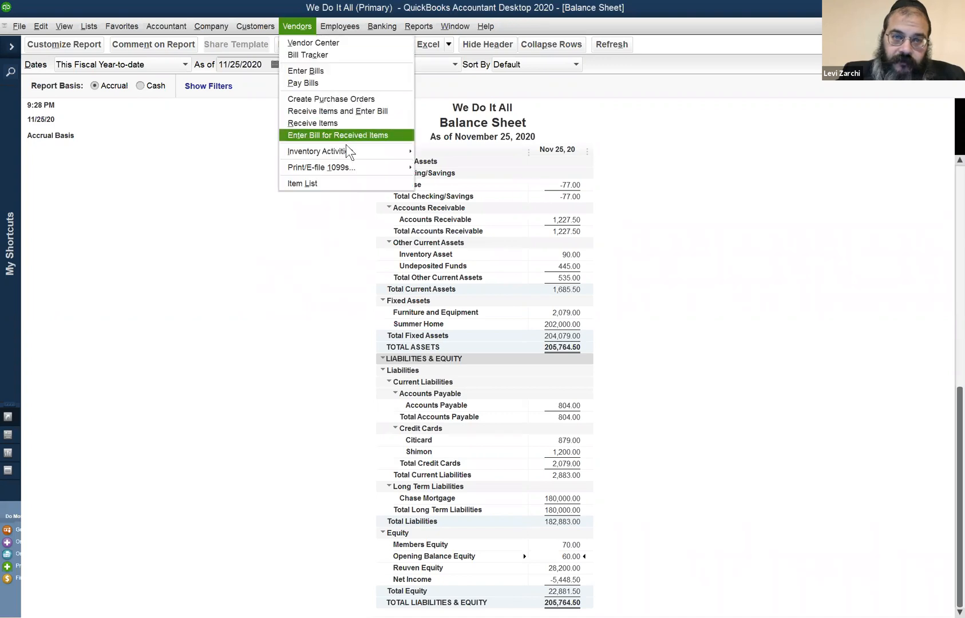
mouse_move(345, 150)
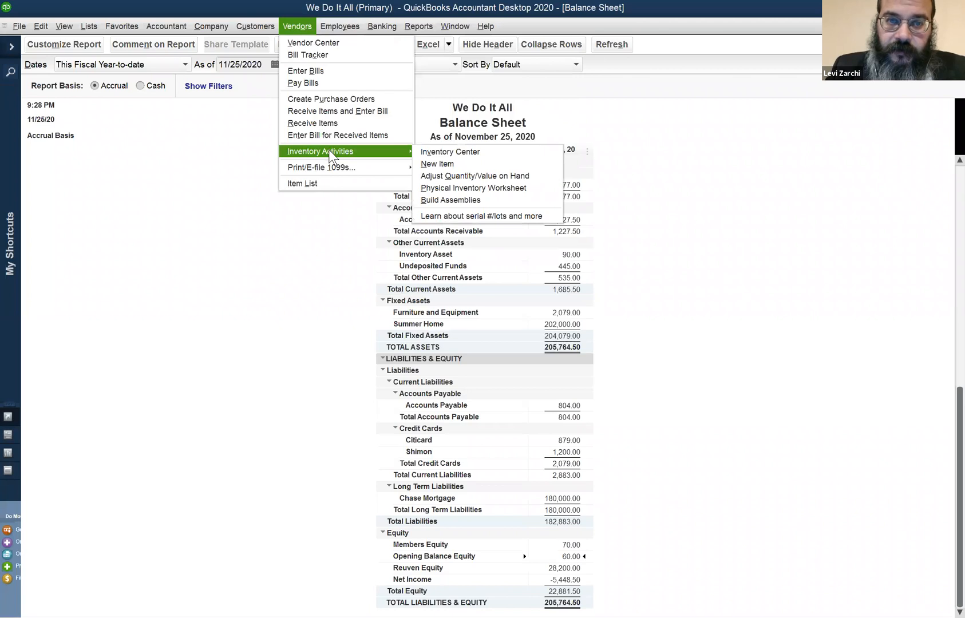
click(456, 177)
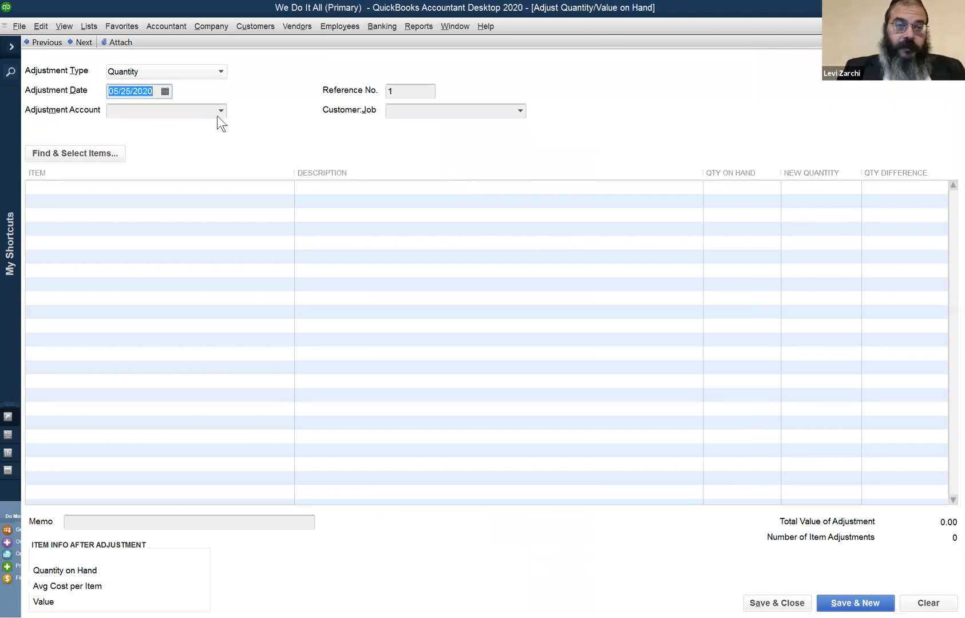
click(217, 115)
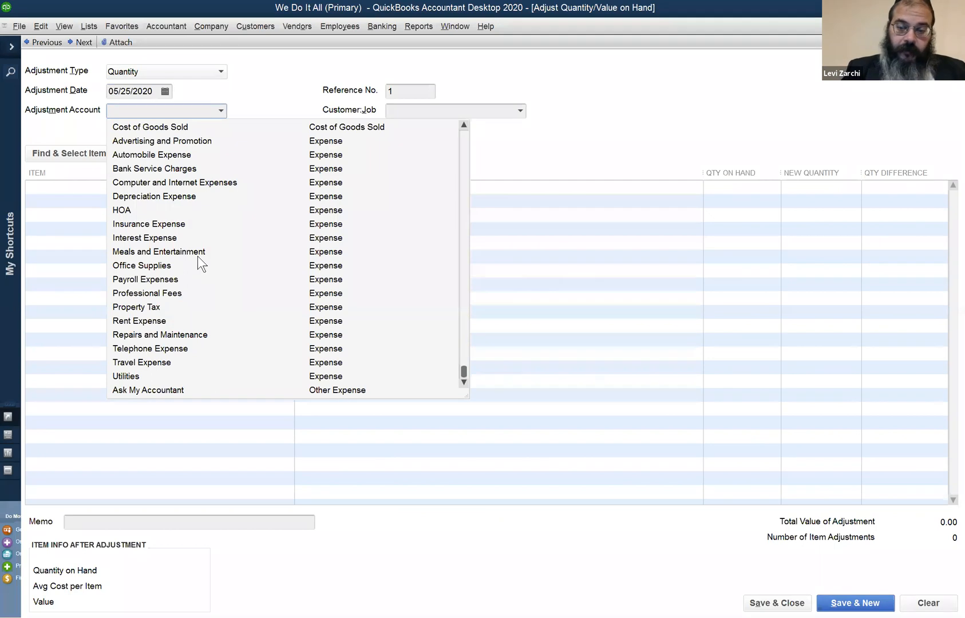
text(Opening Balance Equity)
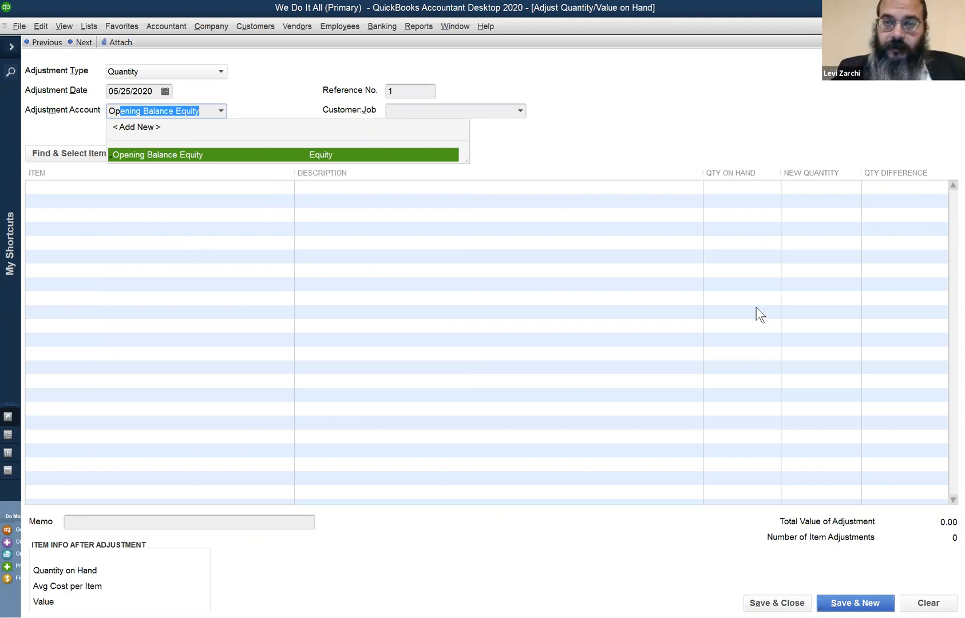
click(722, 188)
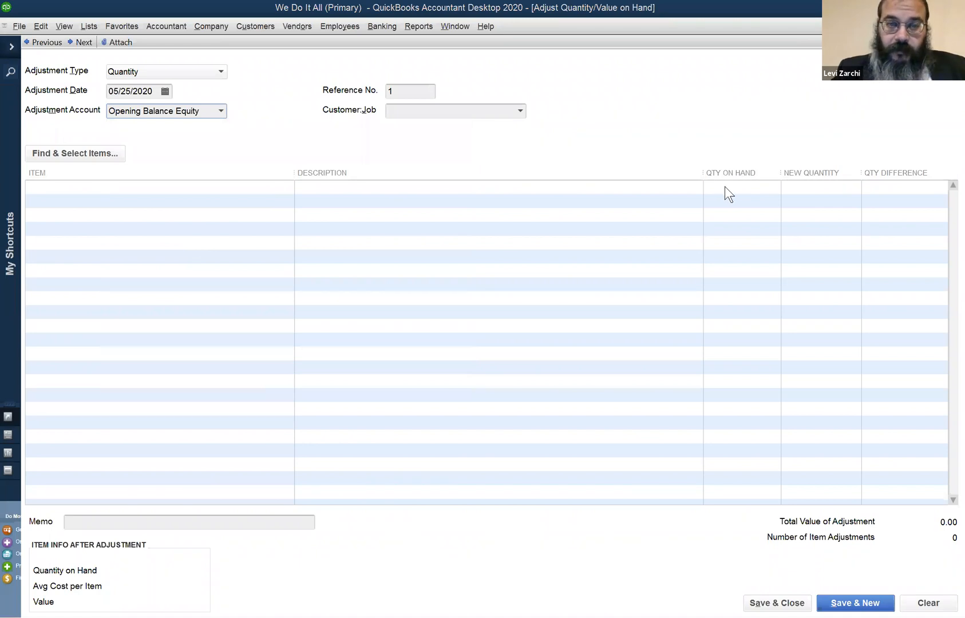
Add the TLS item to the first line of the quantity adjustment, and close the adjustment without recording it
click(631, 182)
click(650, 184)
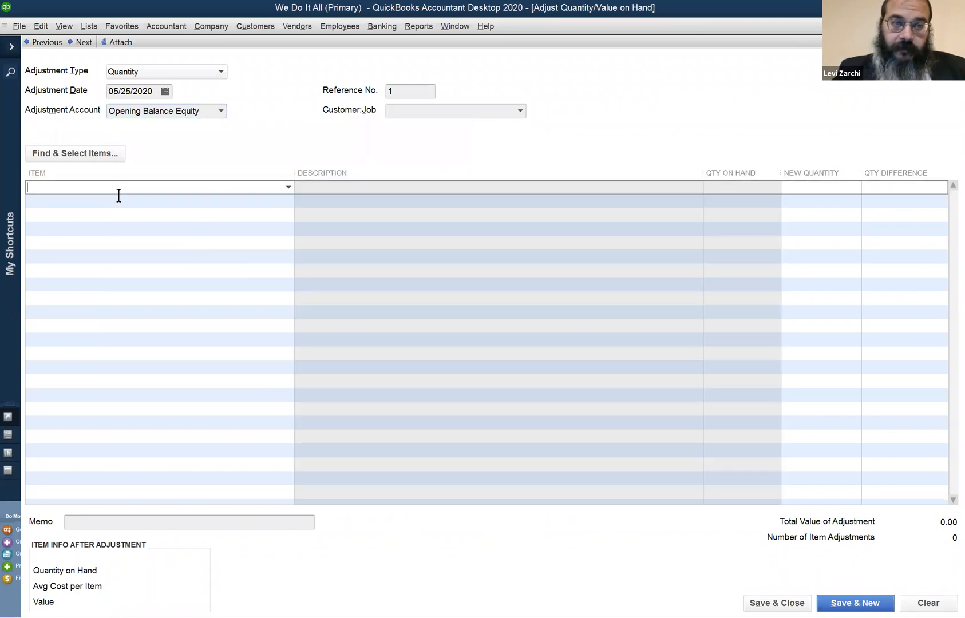
text(TLS)
key(Tab)
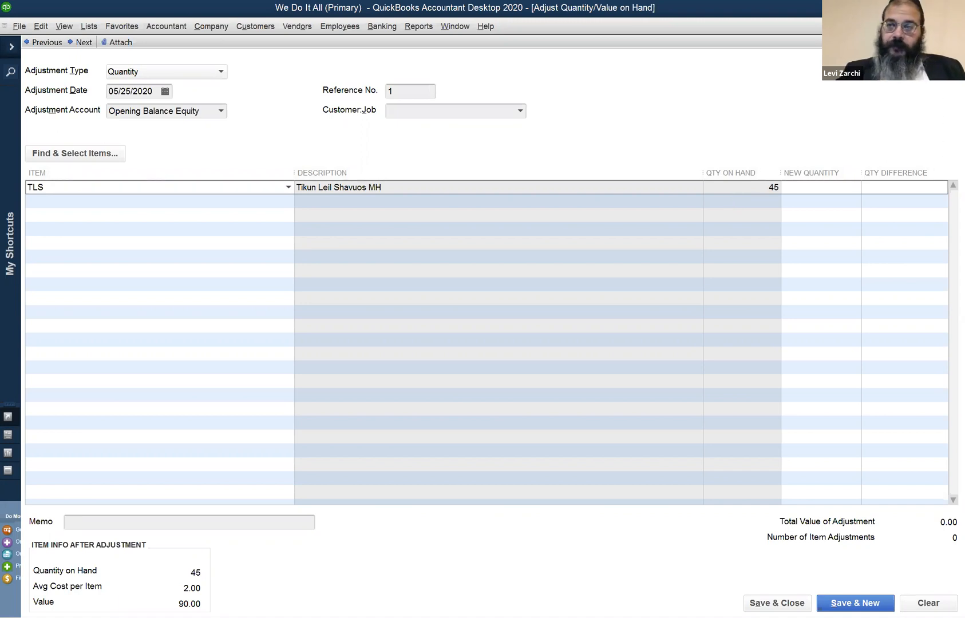
key(Escape)
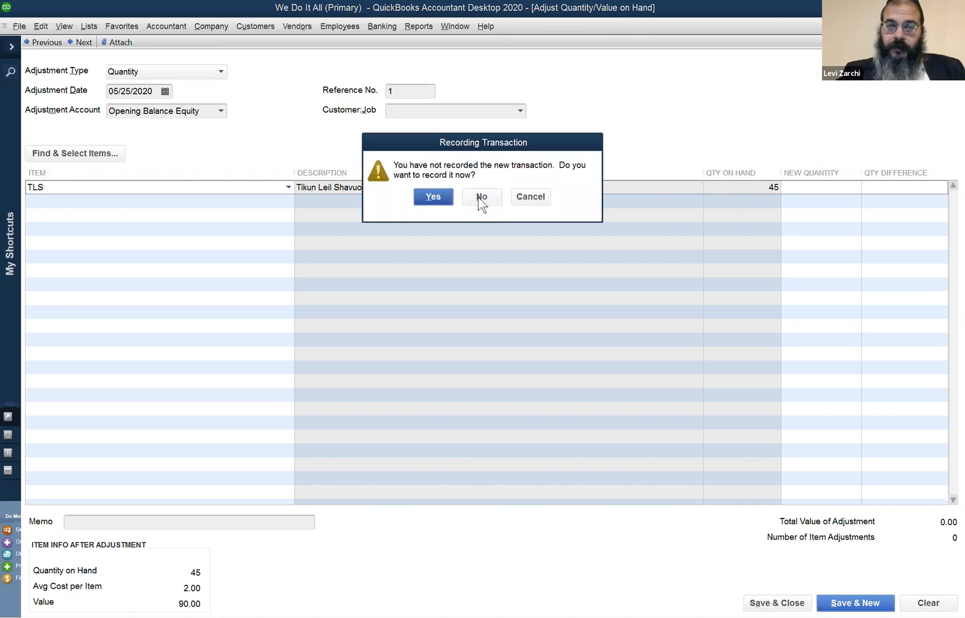
click(466, 198)
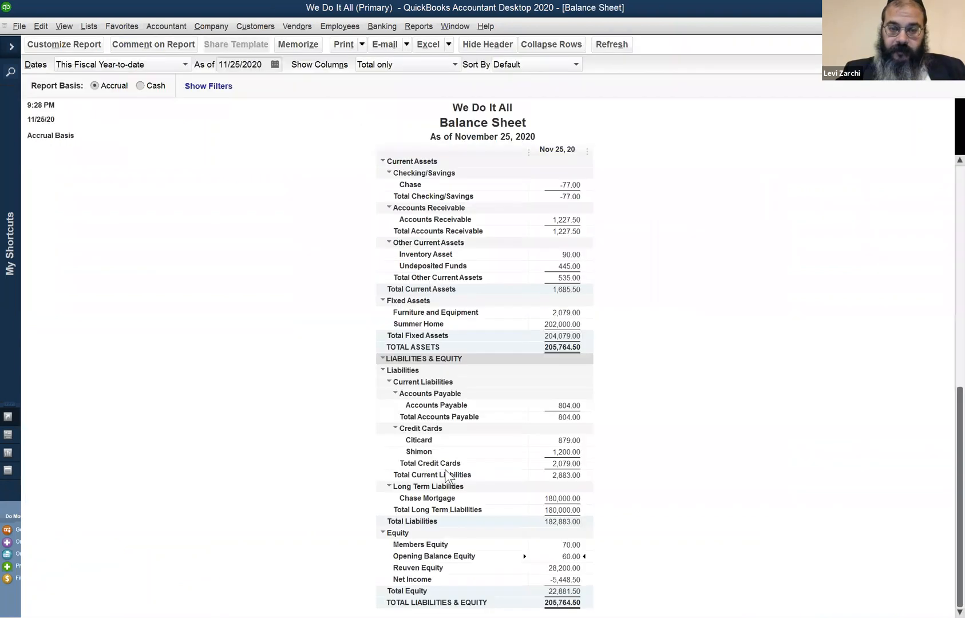
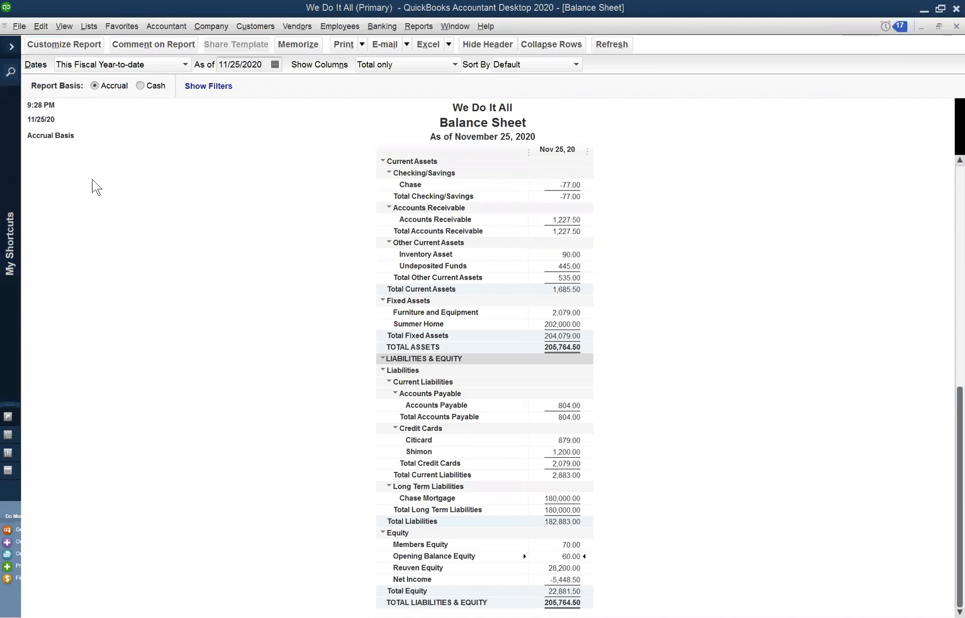
Open the Item List and start a new item of type Inventory Part
click(88, 26)
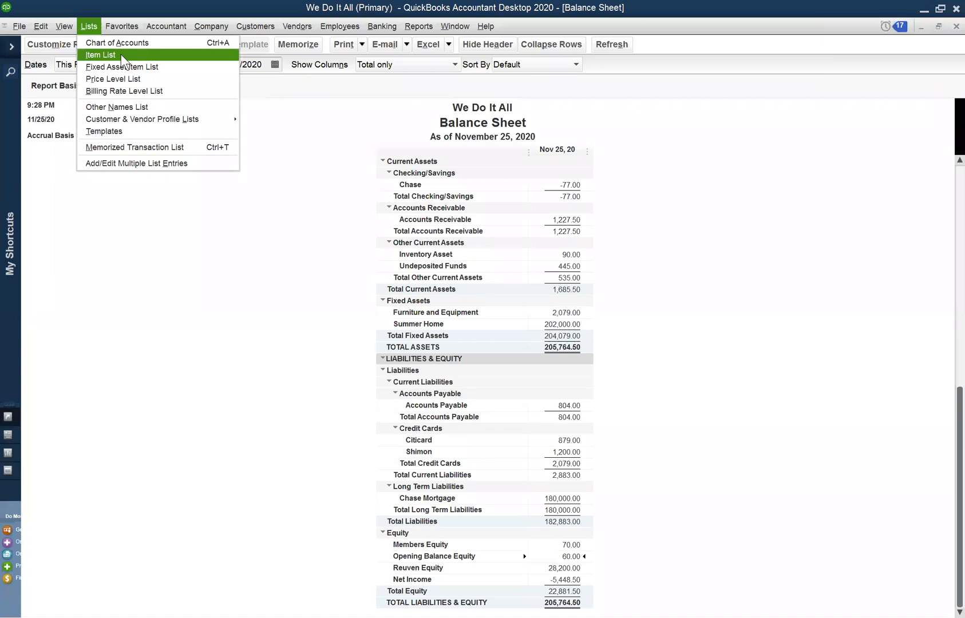
click(624, 49)
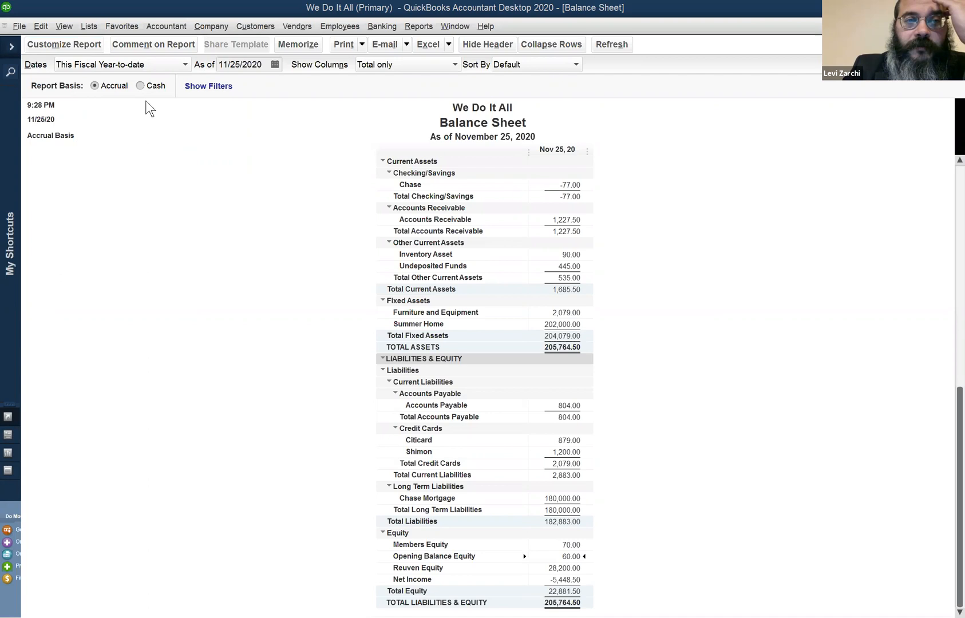
click(82, 25)
click(97, 55)
click(150, 529)
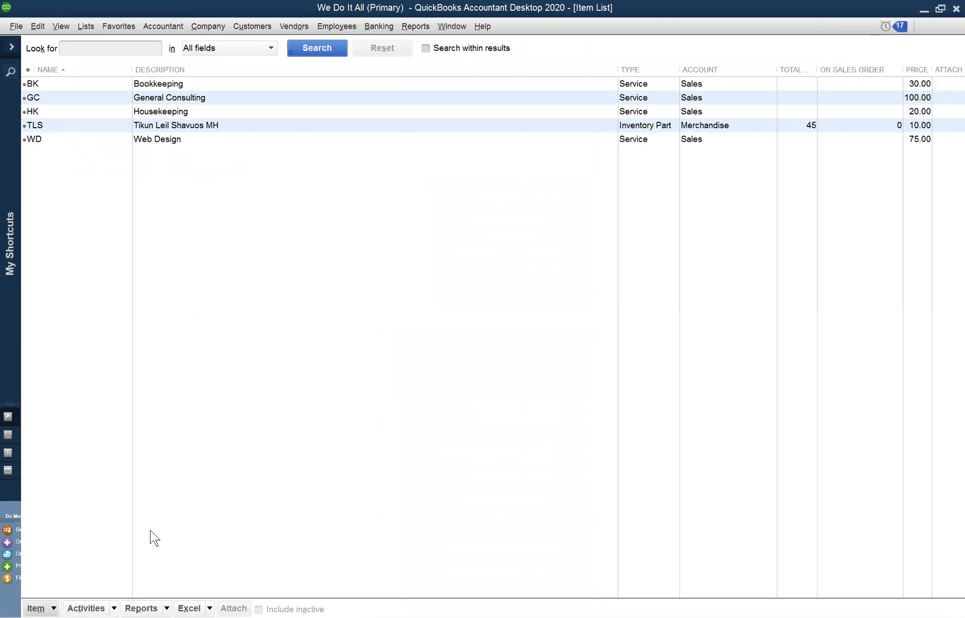
key(ctrl+n)
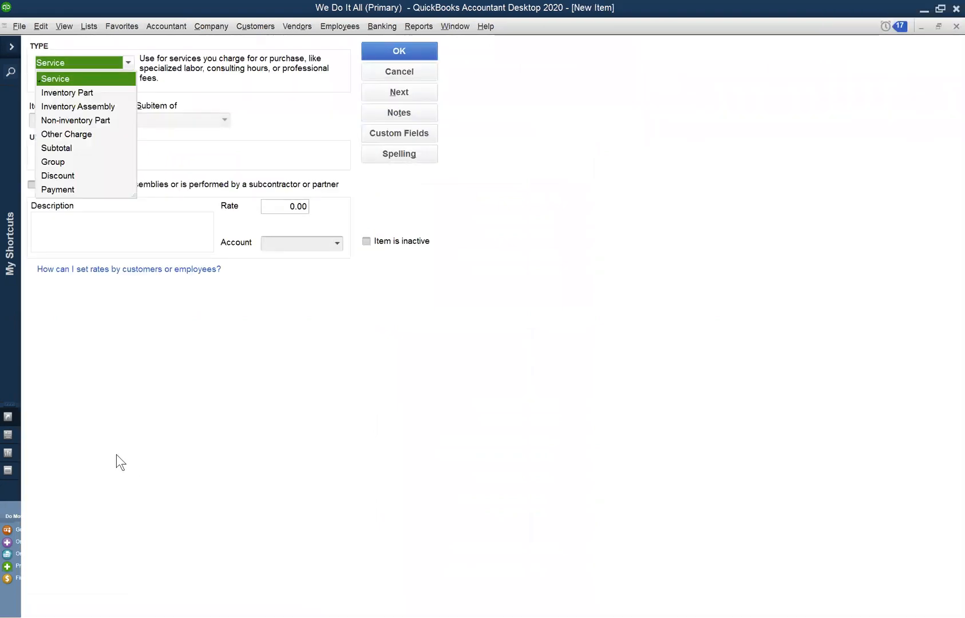
key(Down)
click(74, 91)
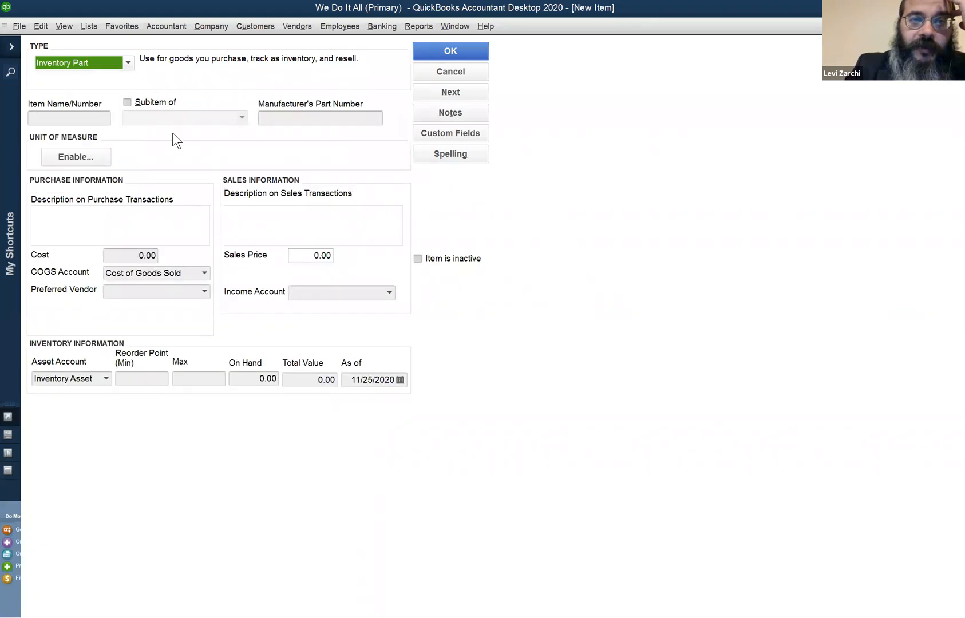
key(Tab)
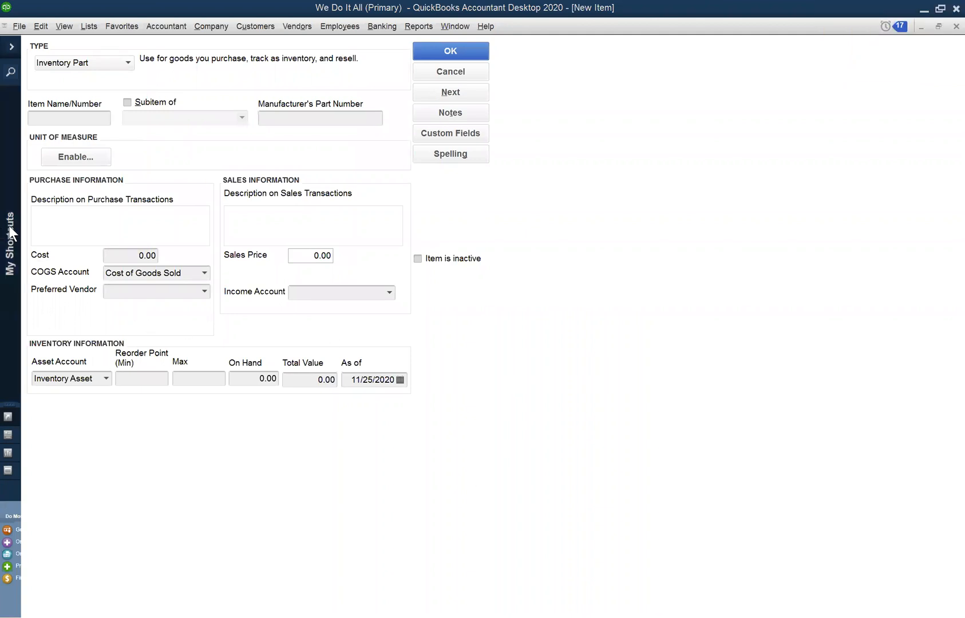
Go through the item name, purchase and sales description, and cost fields of the new inventory part
click(59, 117)
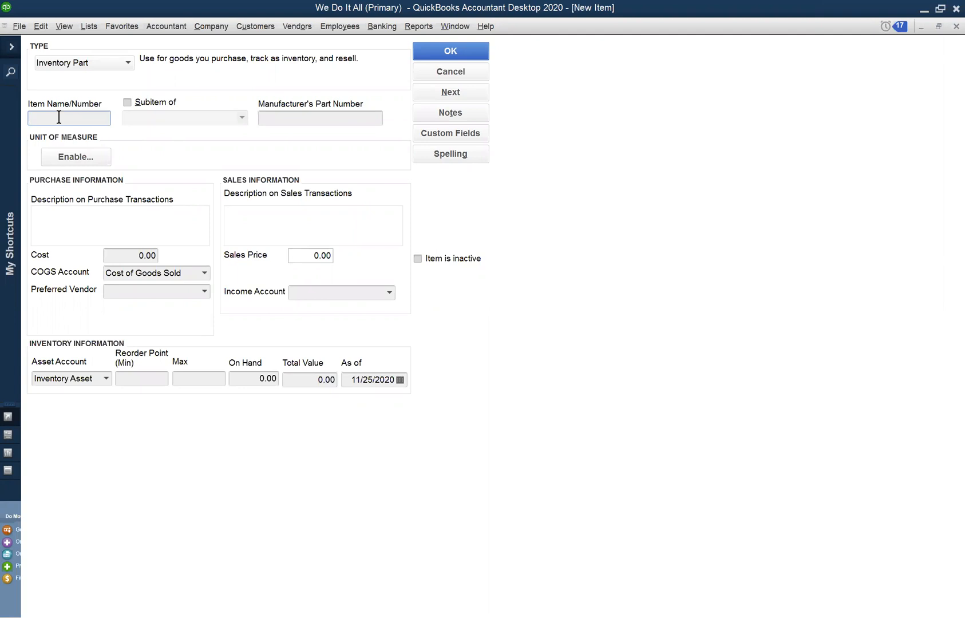
click(87, 216)
click(255, 216)
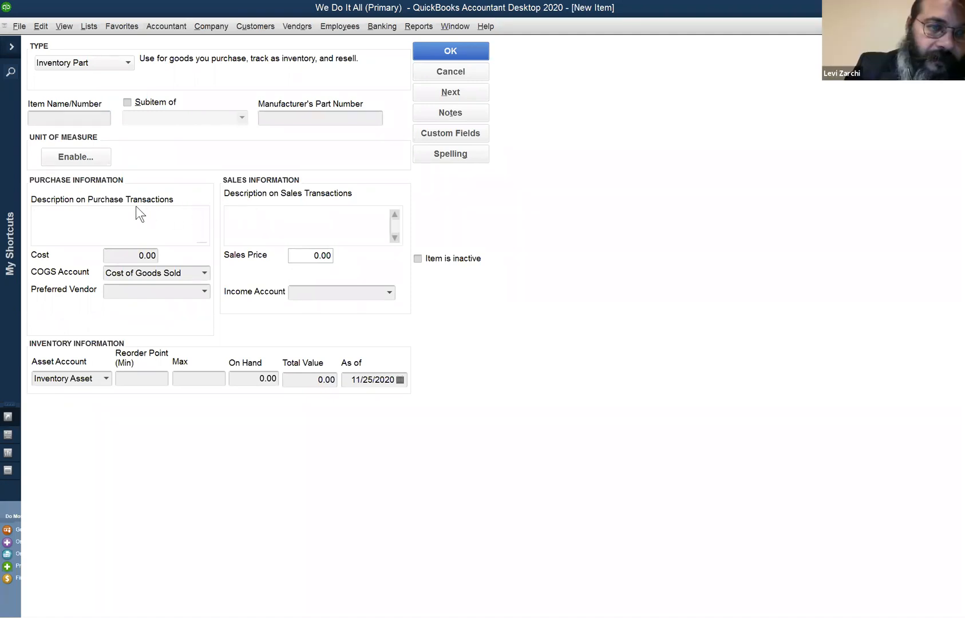
click(183, 214)
click(258, 221)
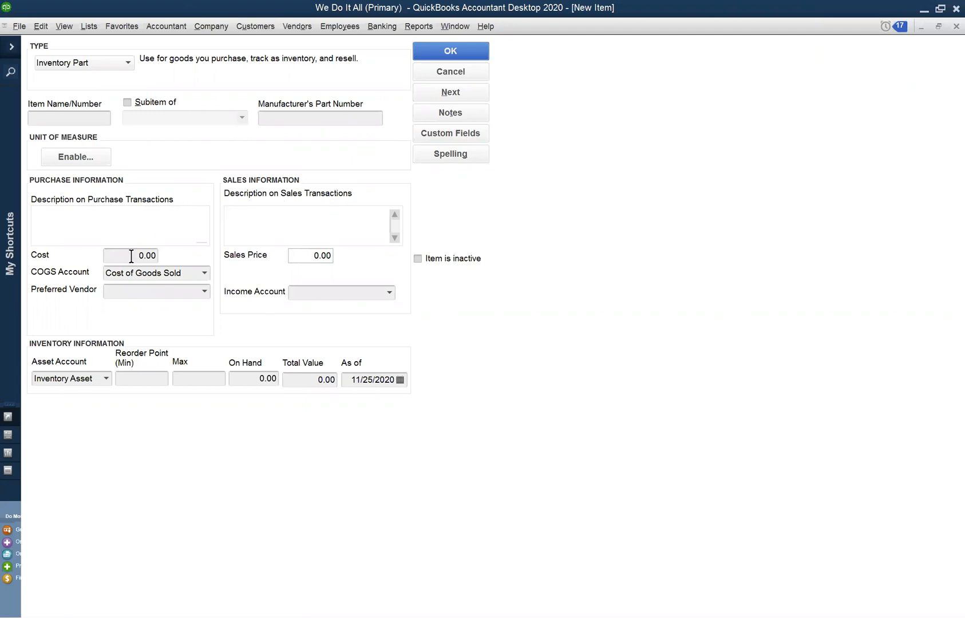
click(111, 256)
drag(111, 256, 142, 251)
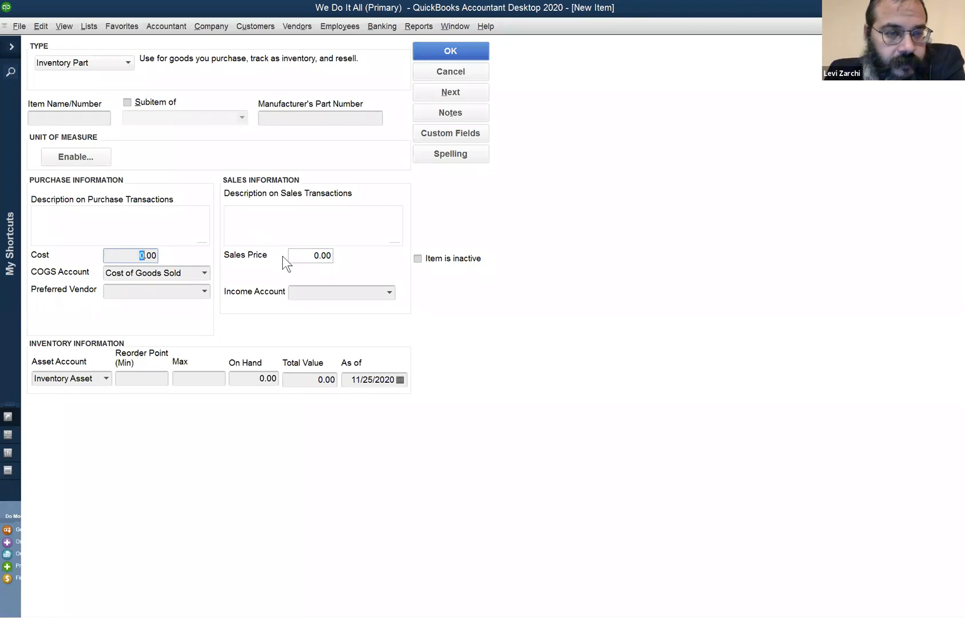
Look over the new part's sales price, available income accounts and on-hand quantity, and cancel the item without saving
click(297, 256)
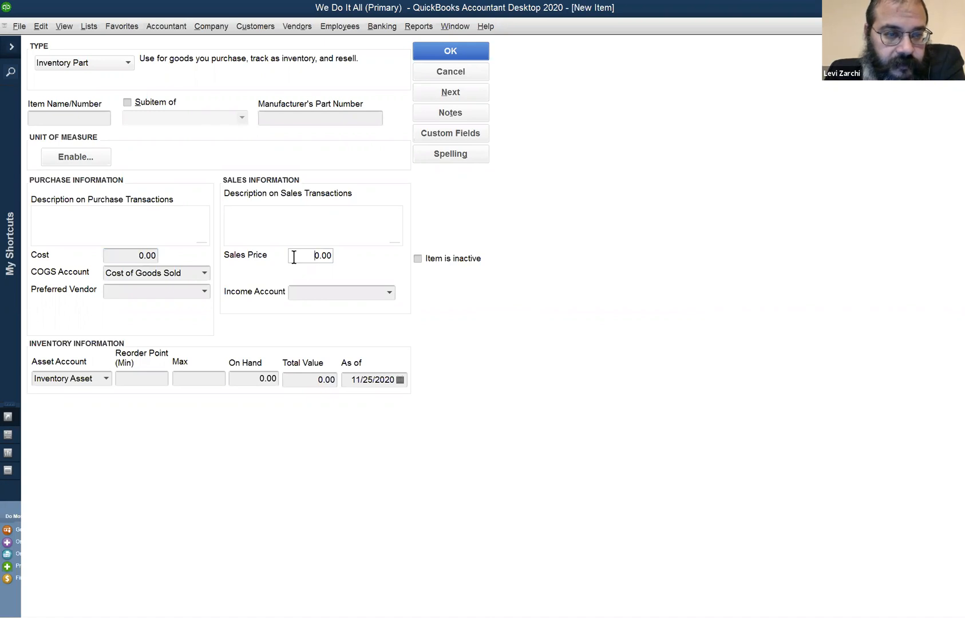
click(318, 291)
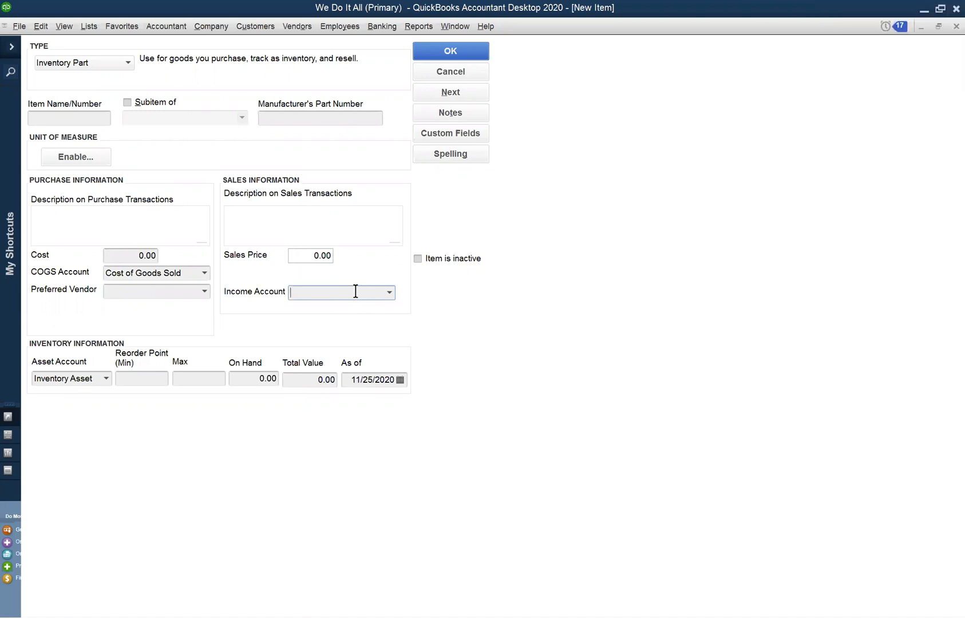
click(389, 292)
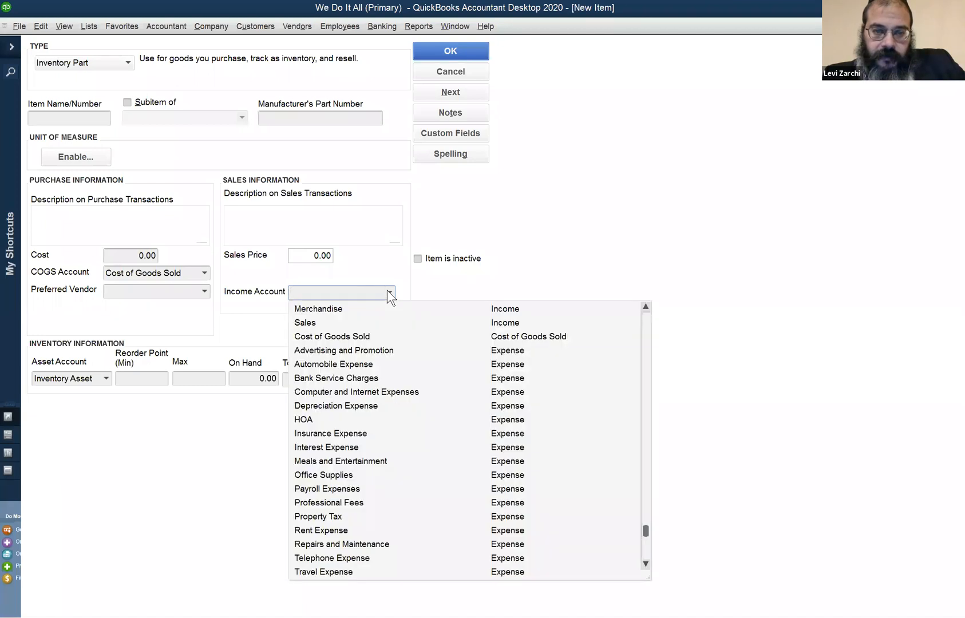
scroll(382, 315, up, 1)
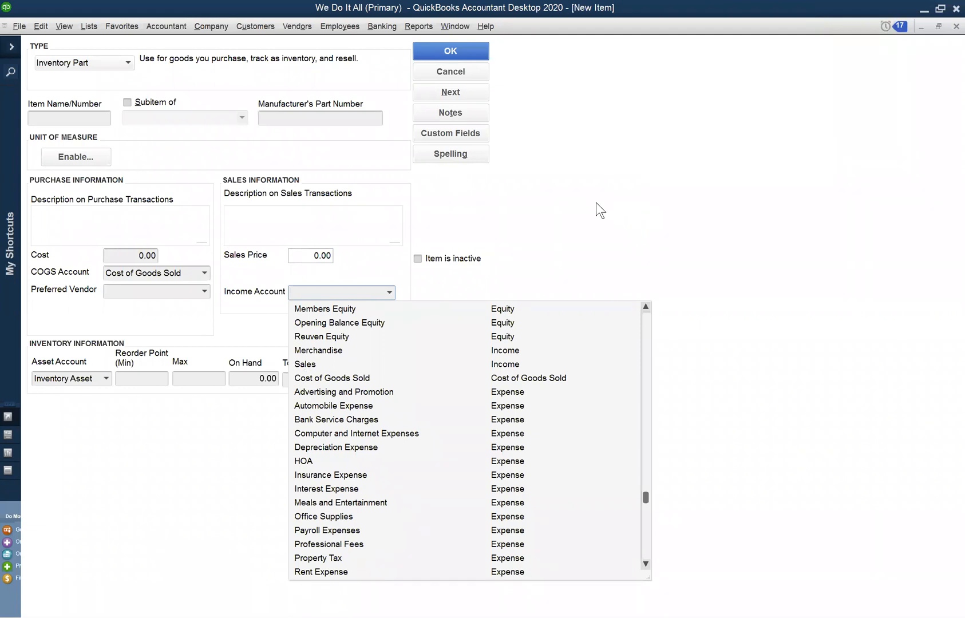
click(579, 200)
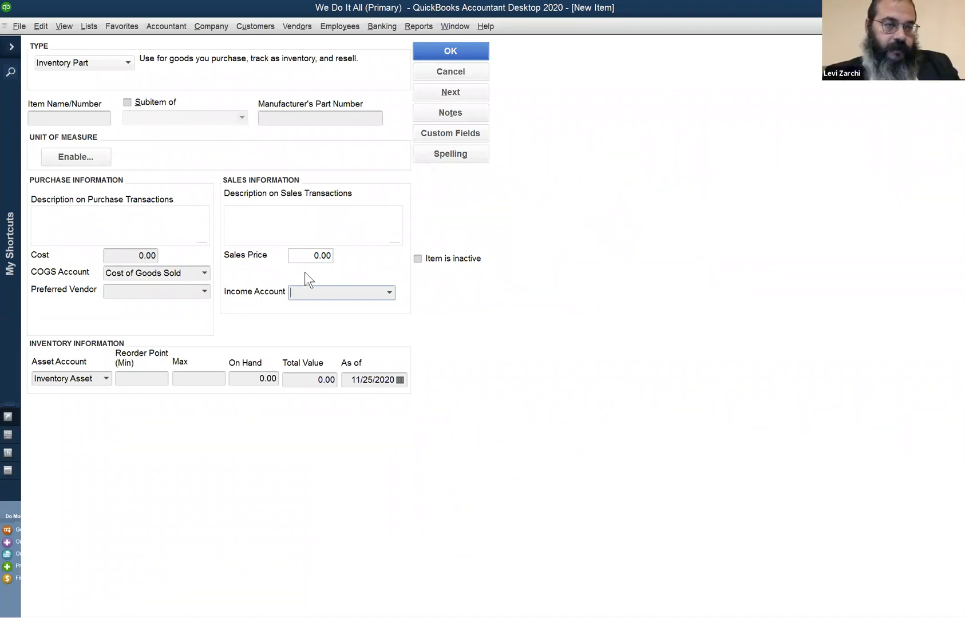
click(313, 291)
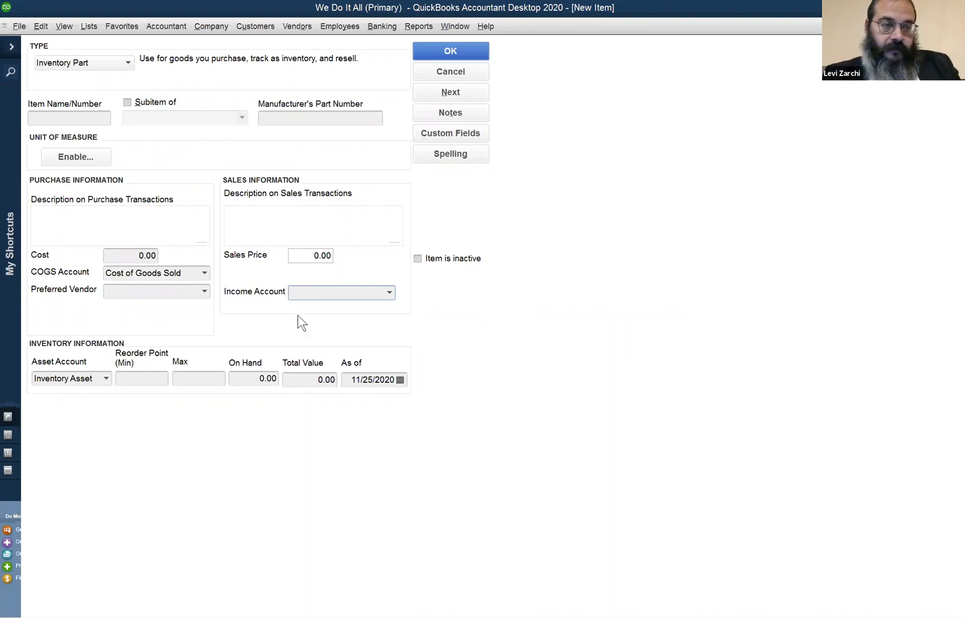
click(233, 375)
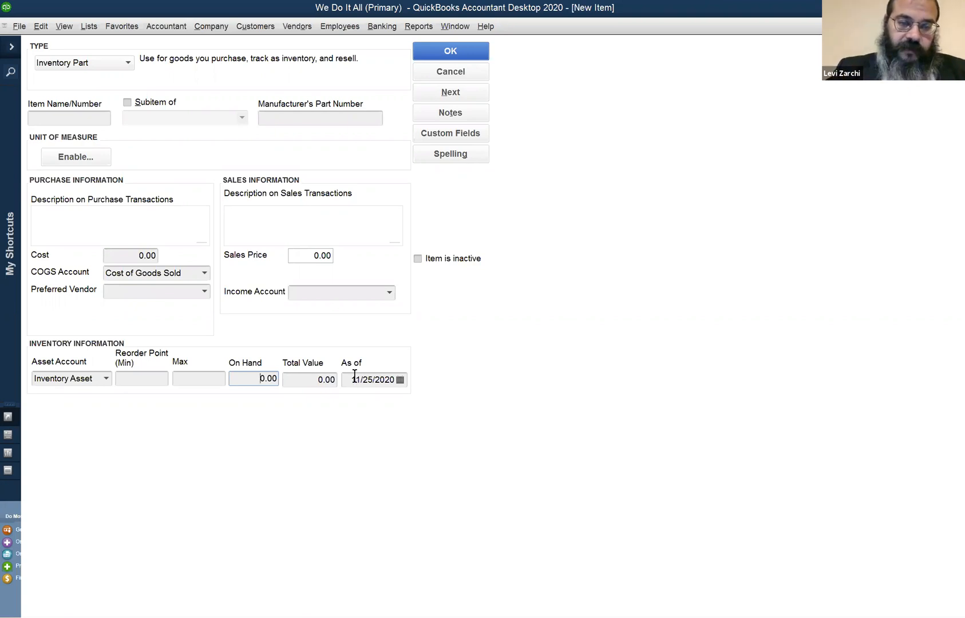
click(446, 74)
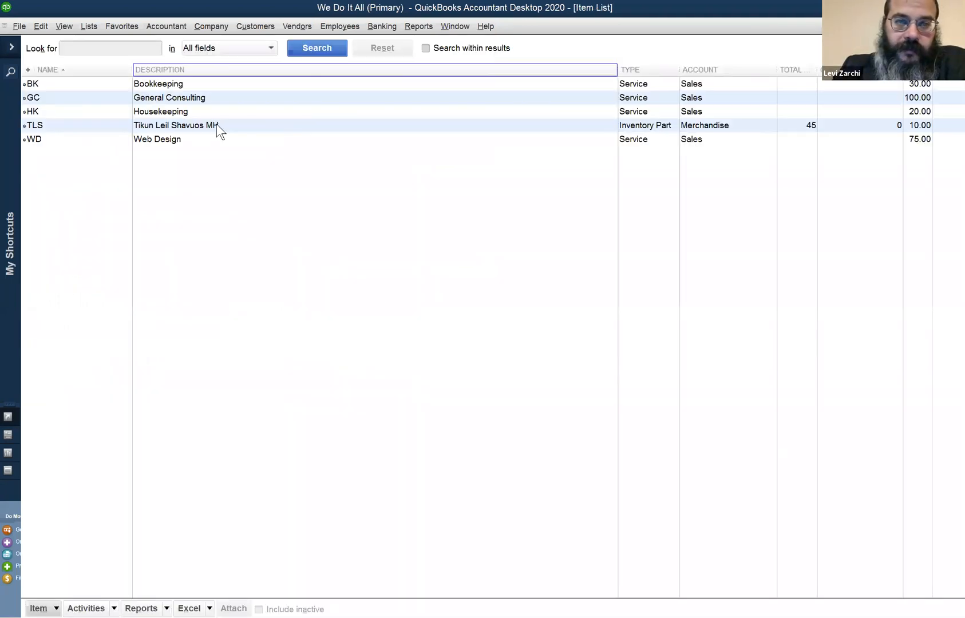
Open the TLS item to review its name and income account, and close it without changes
click(195, 124)
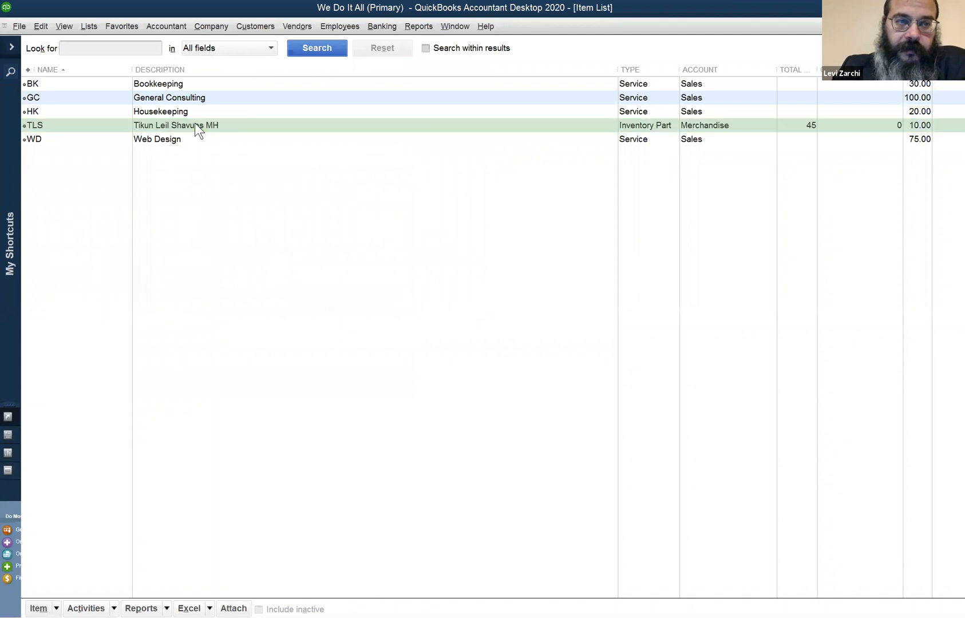
double_click(195, 124)
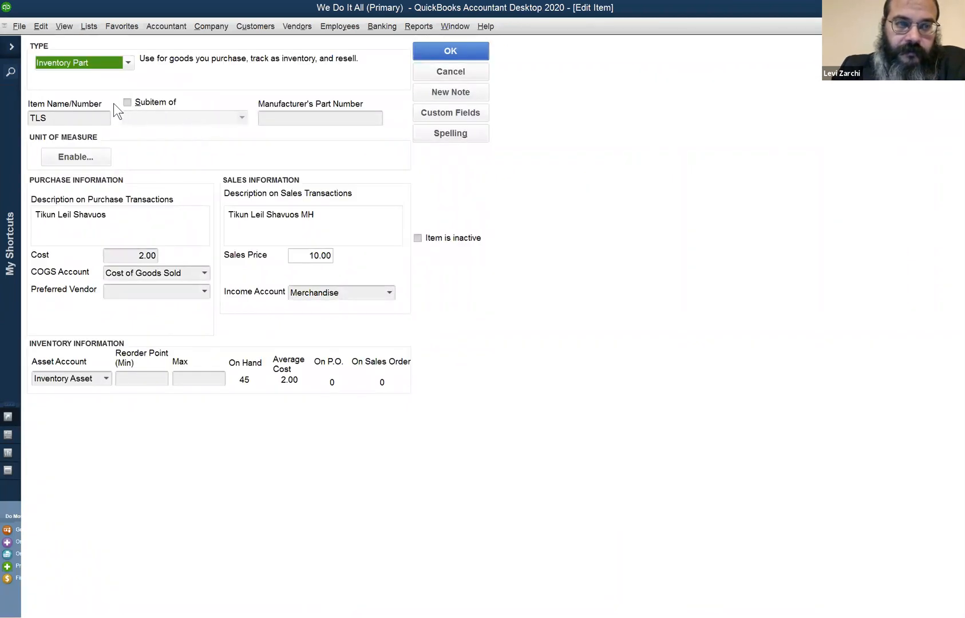
click(63, 118)
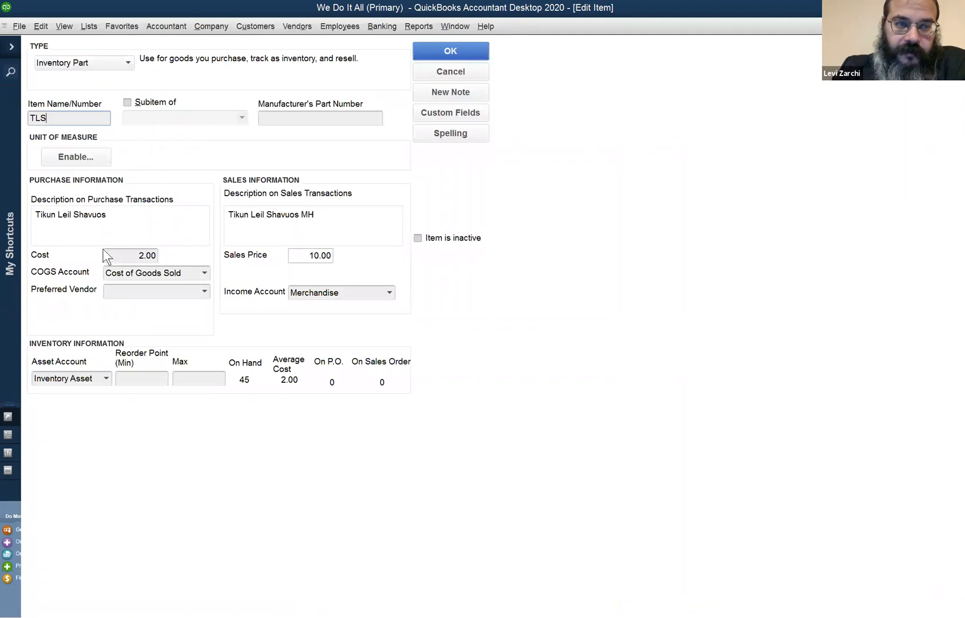
click(309, 293)
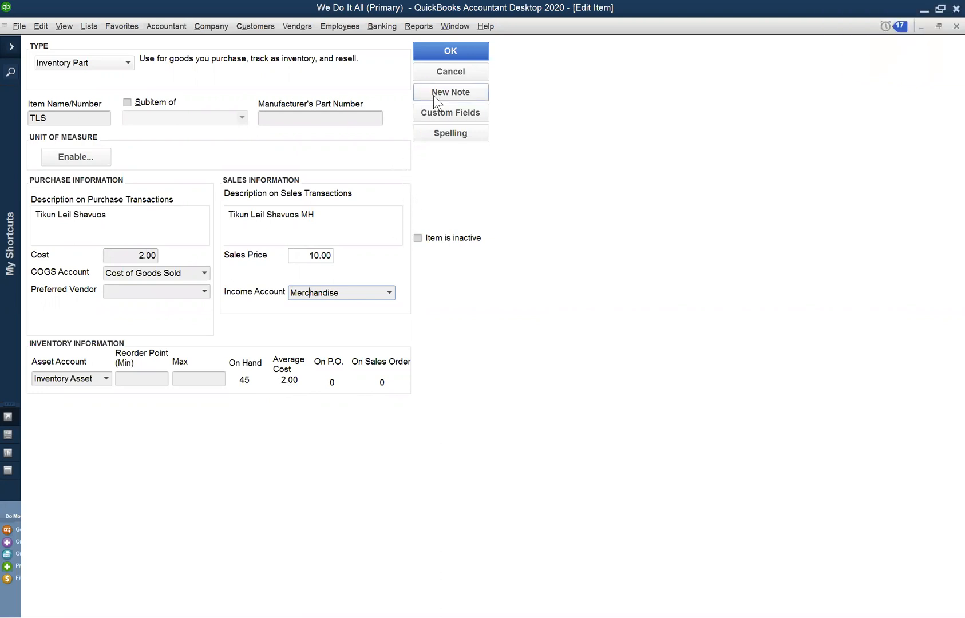
click(445, 72)
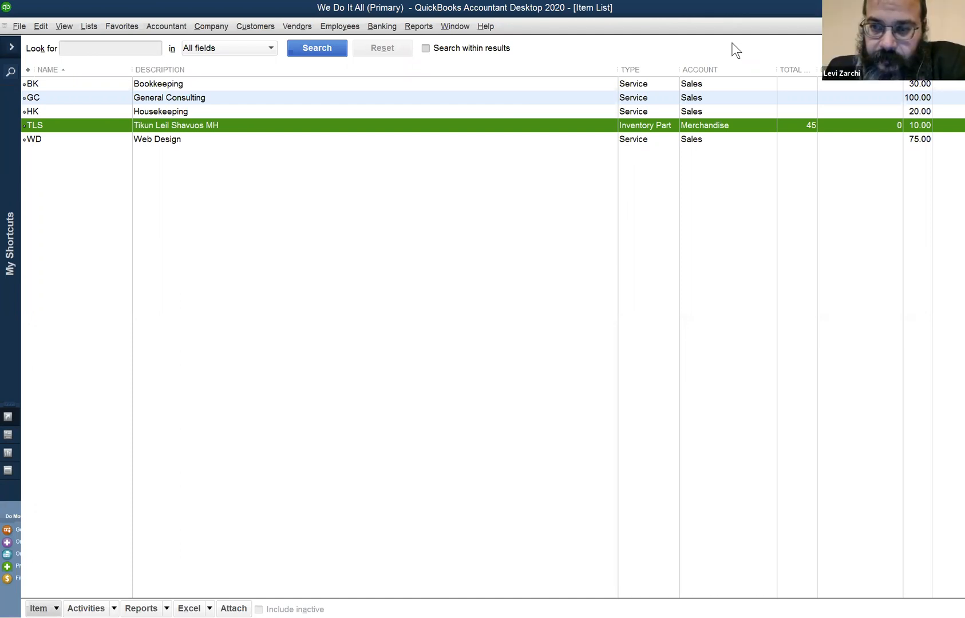
Return to the open Balance Sheet report and select the Inventory Asset amount
key(alt+Tab)
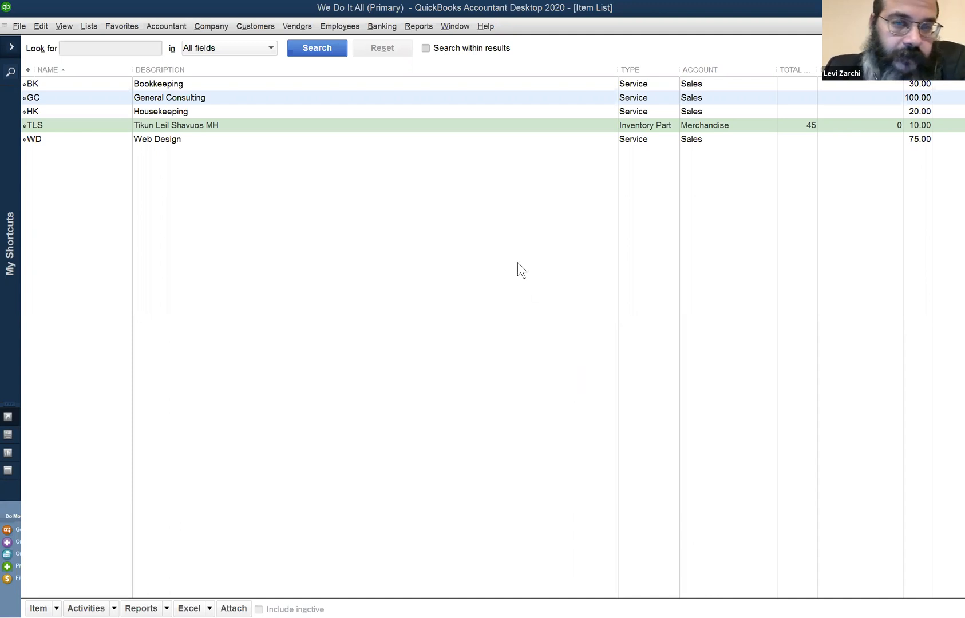
click(465, 26)
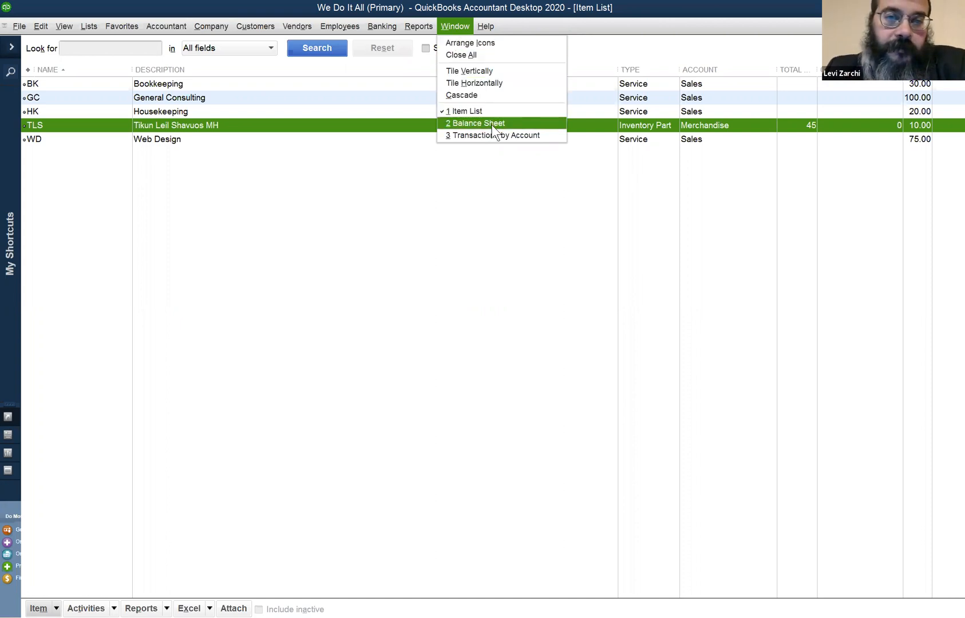
click(492, 125)
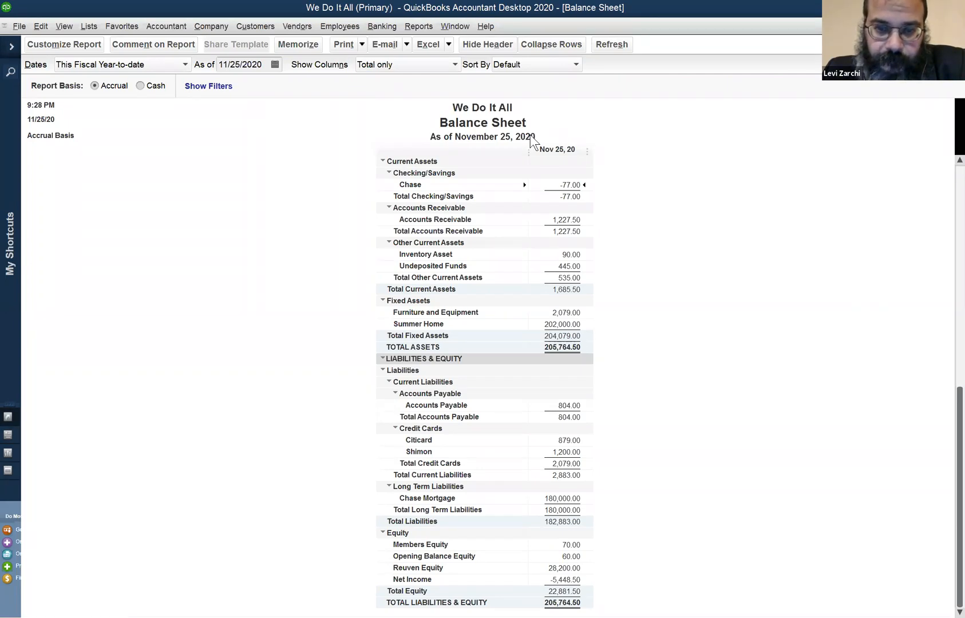
click(570, 255)
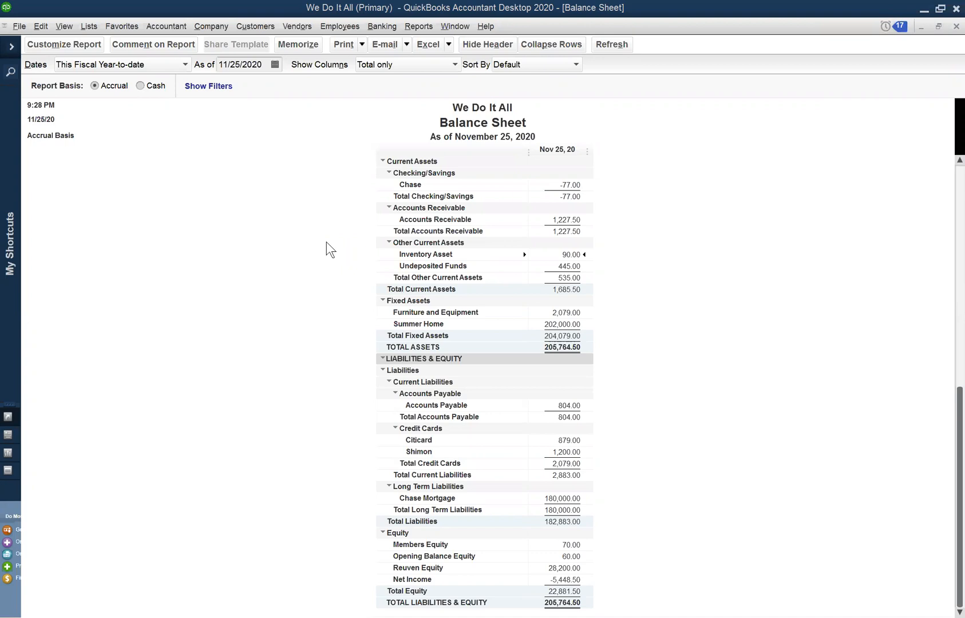
click(465, 26)
mouse_move(430, 29)
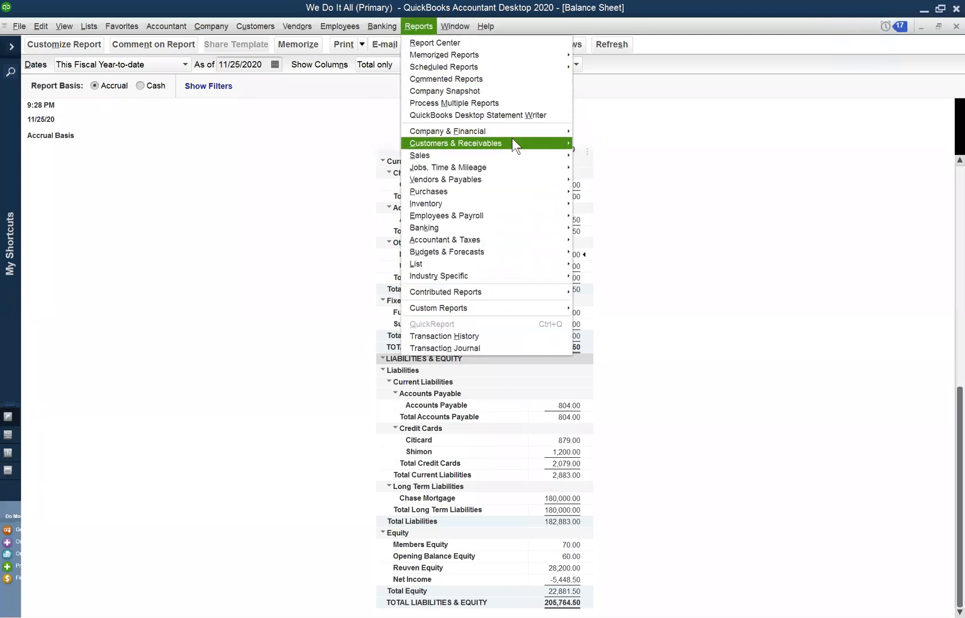
mouse_move(511, 138)
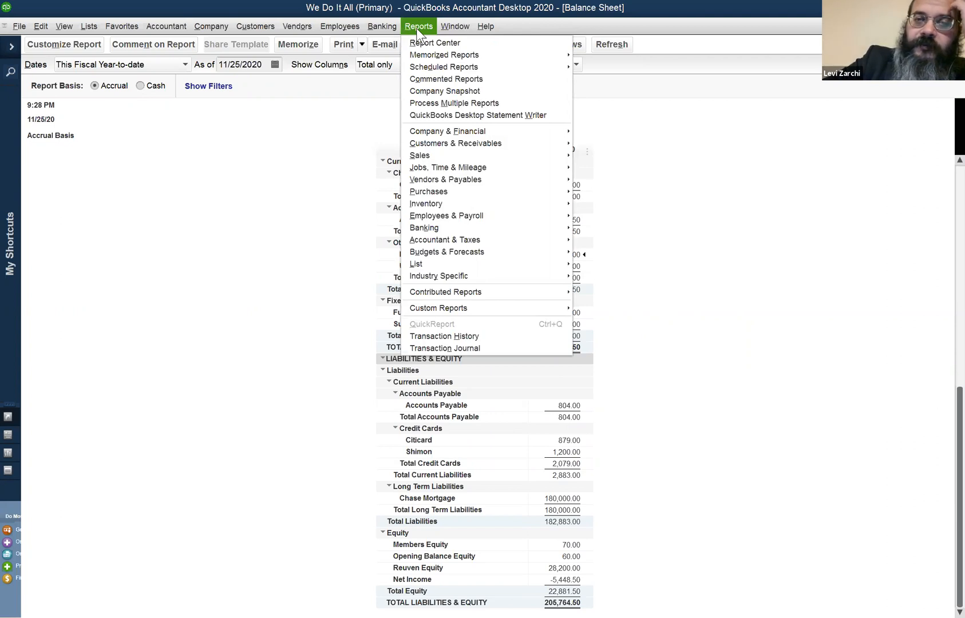
mouse_move(467, 32)
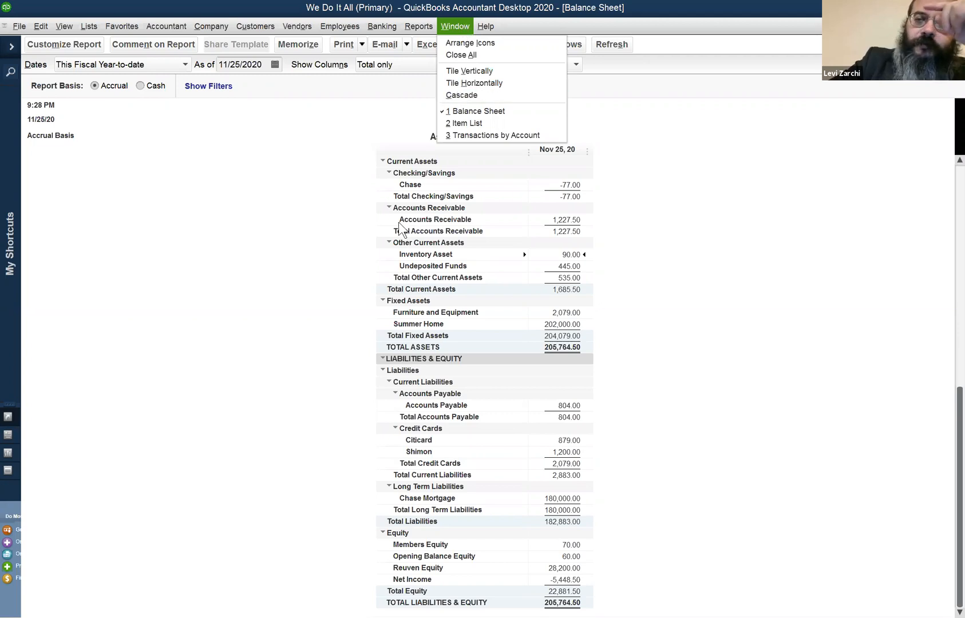
click(625, 279)
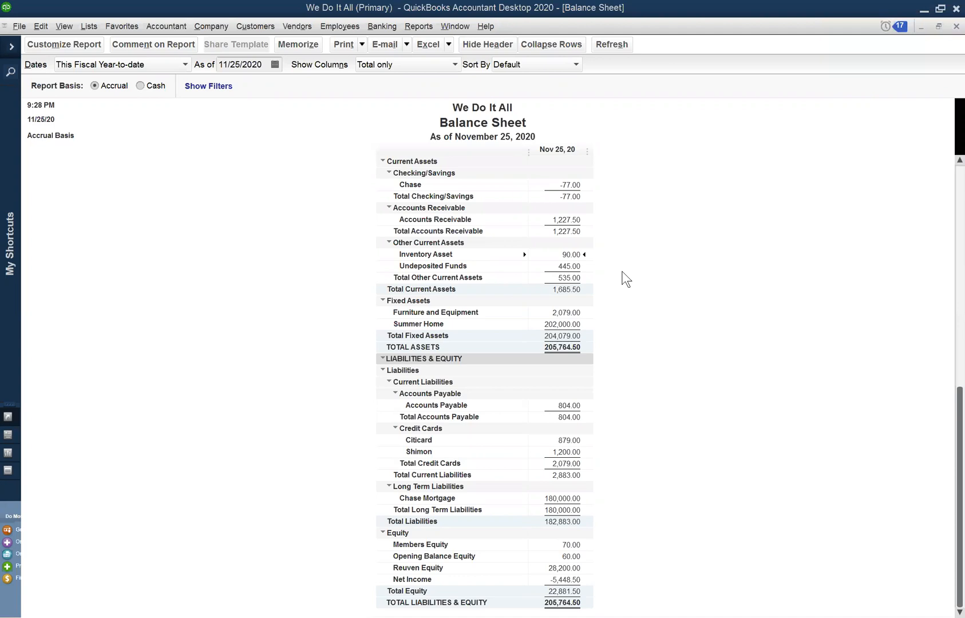
click(484, 27)
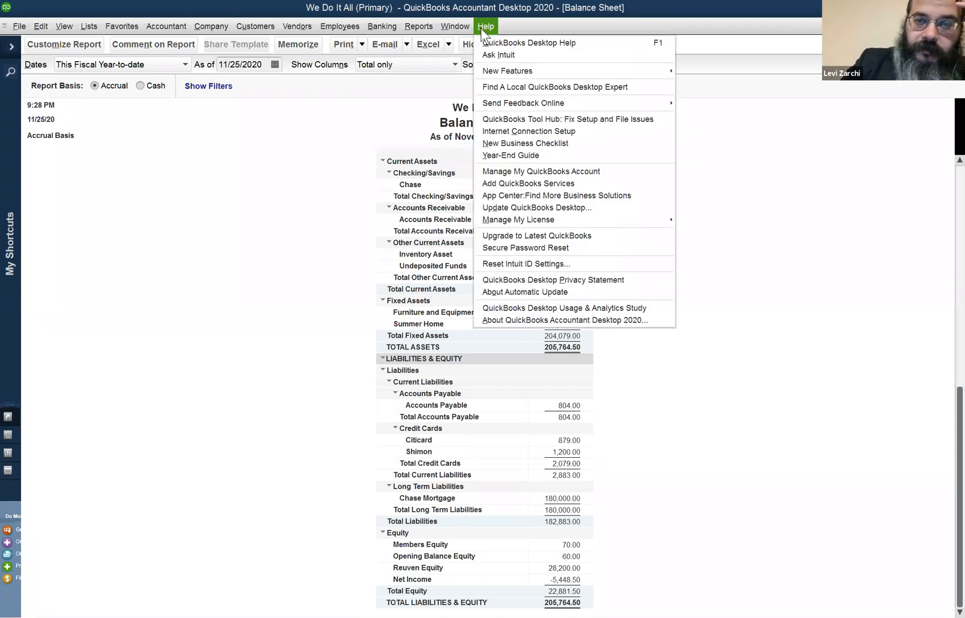
mouse_move(530, 222)
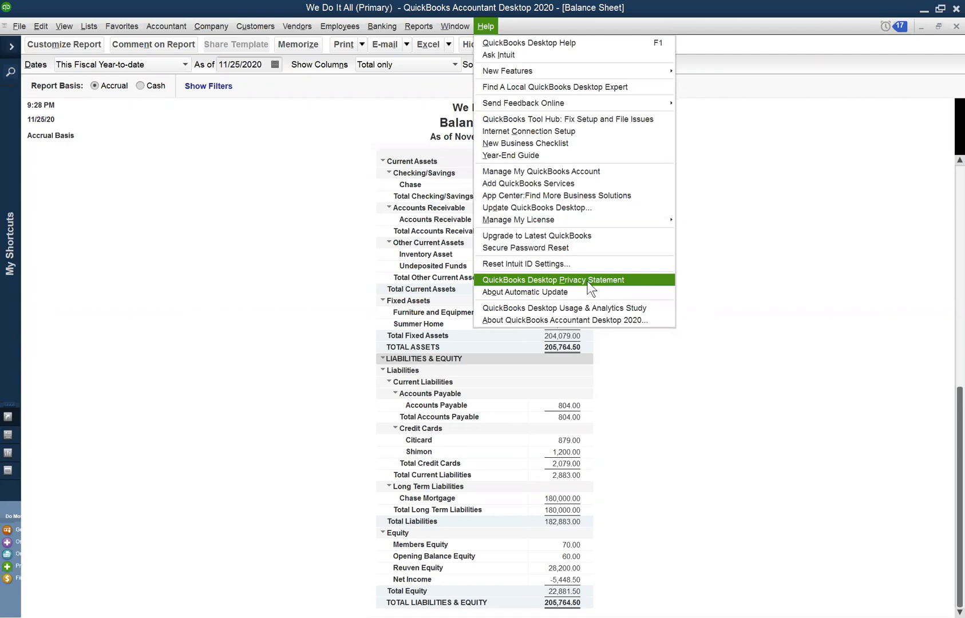
mouse_move(393, 32)
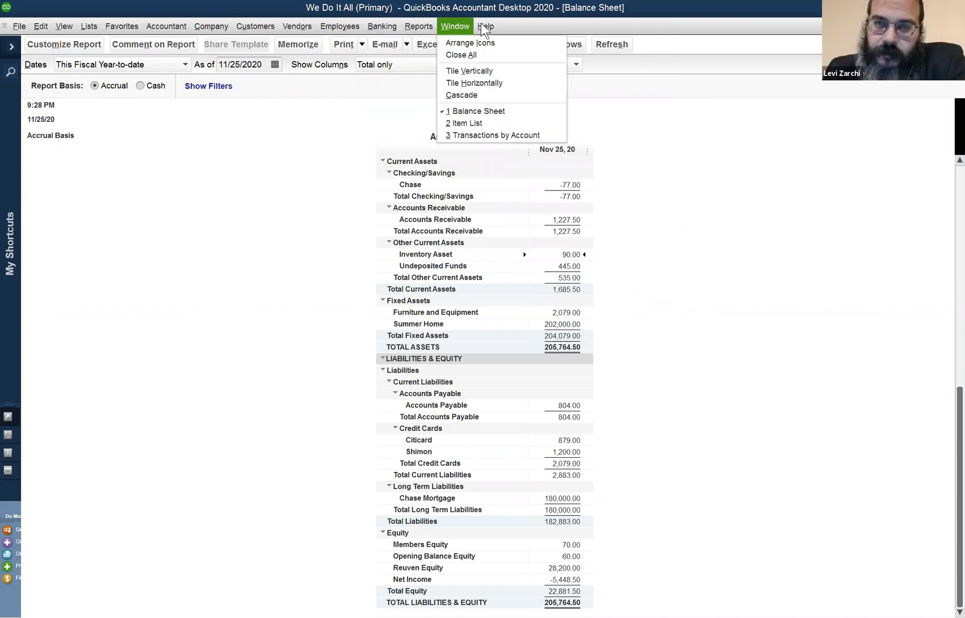
mouse_move(486, 28)
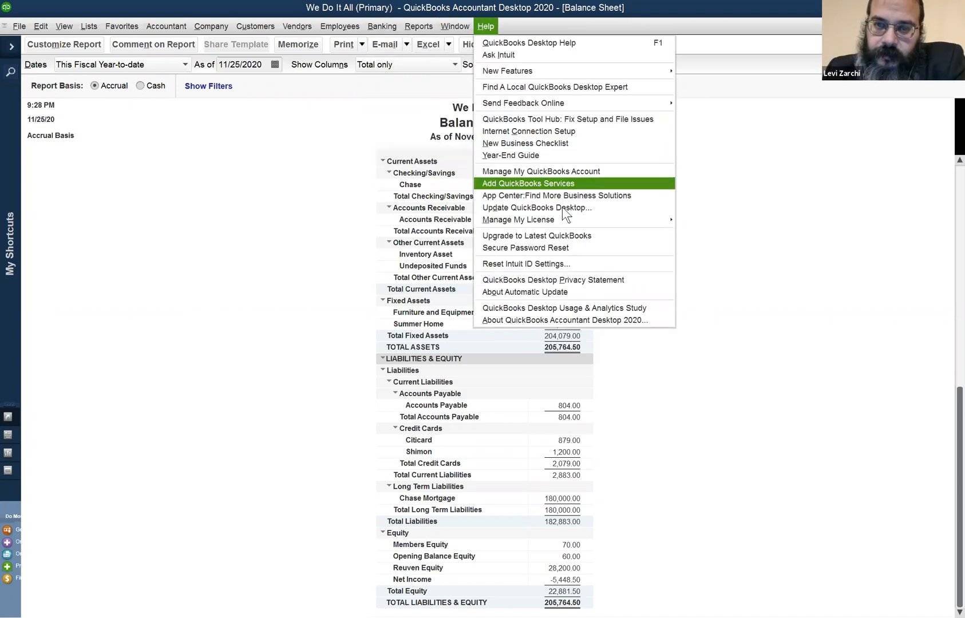
mouse_move(563, 219)
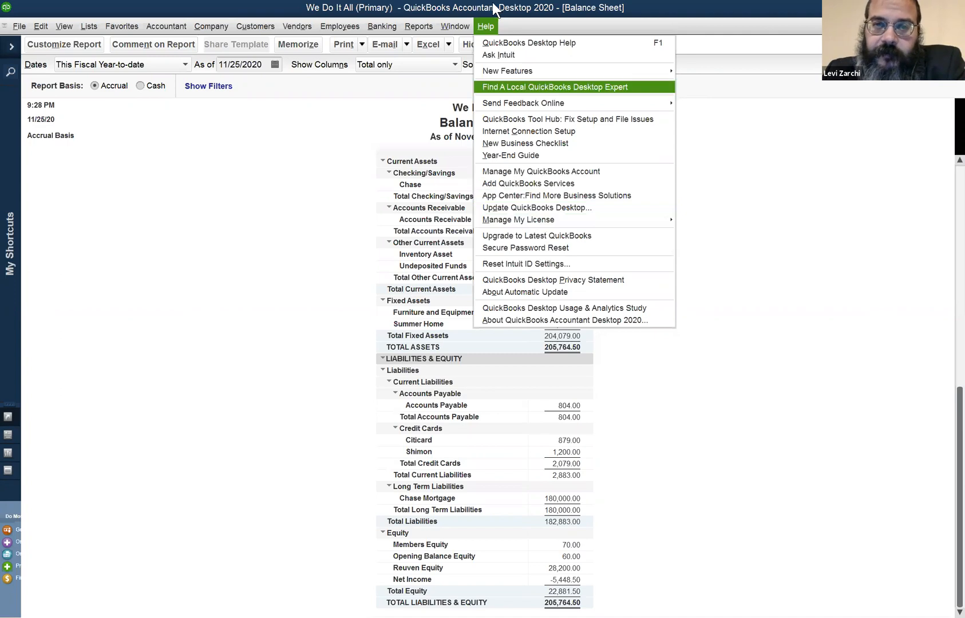
mouse_move(452, 28)
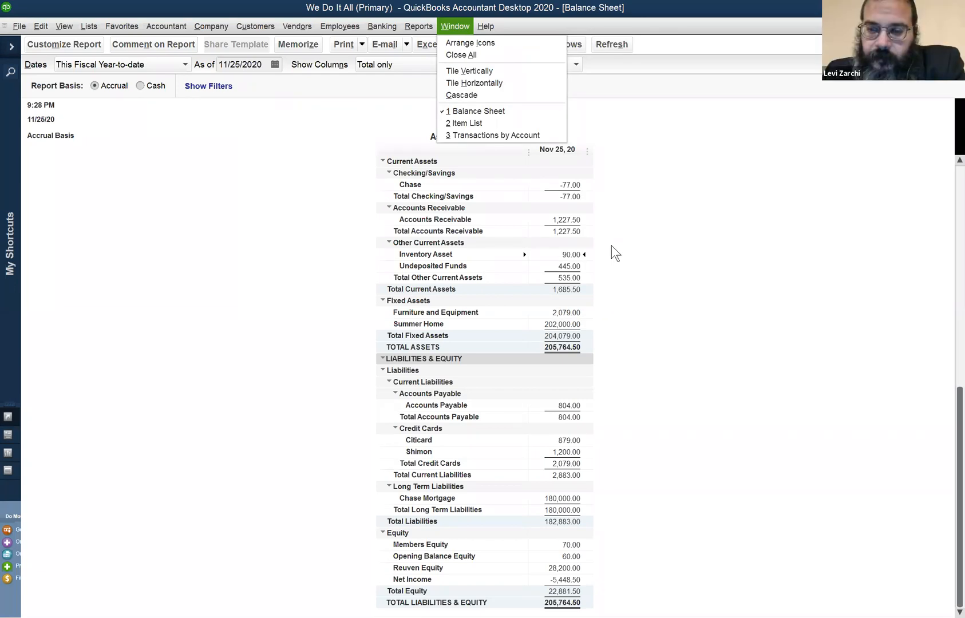
click(819, 507)
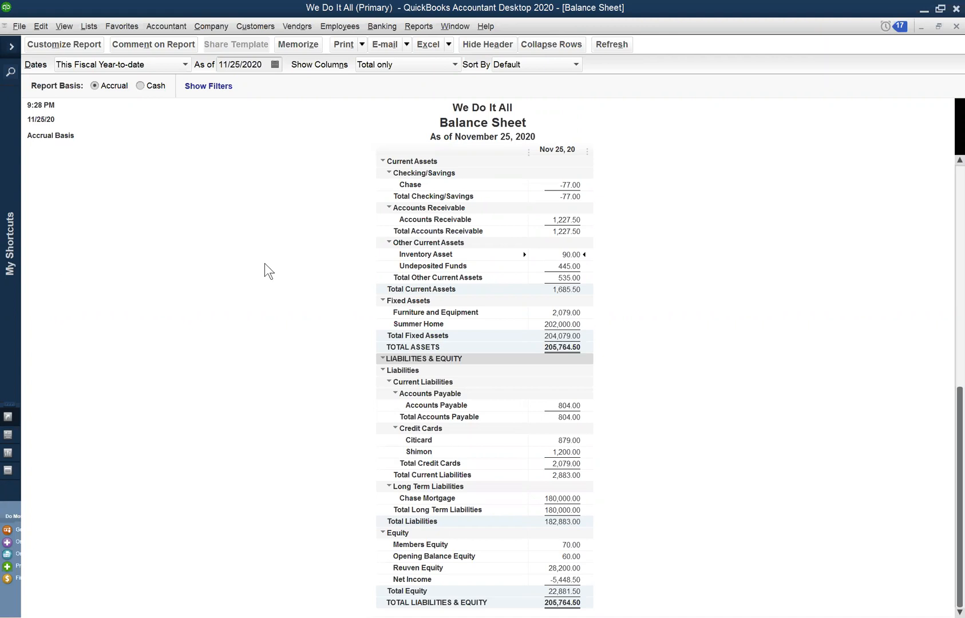
Start a sales receipt for the first customer matching "r" and add the TLS item to its first line
click(200, 31)
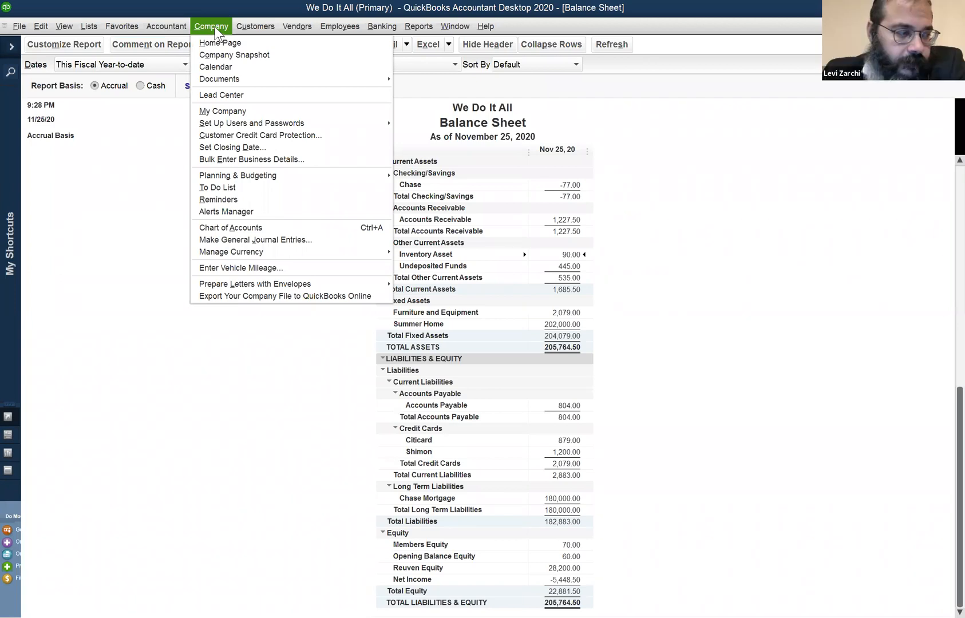
click(239, 22)
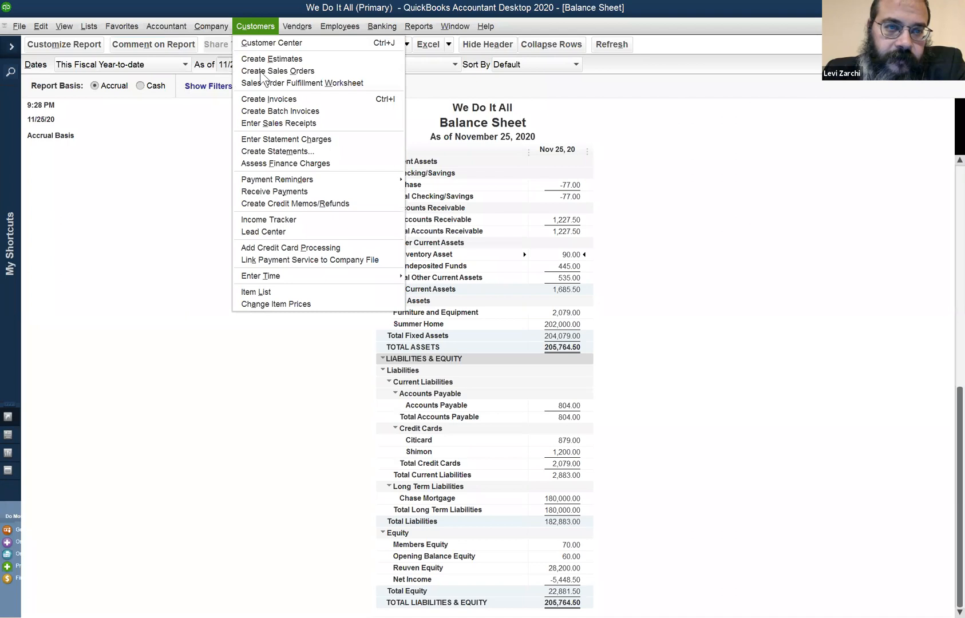
click(268, 123)
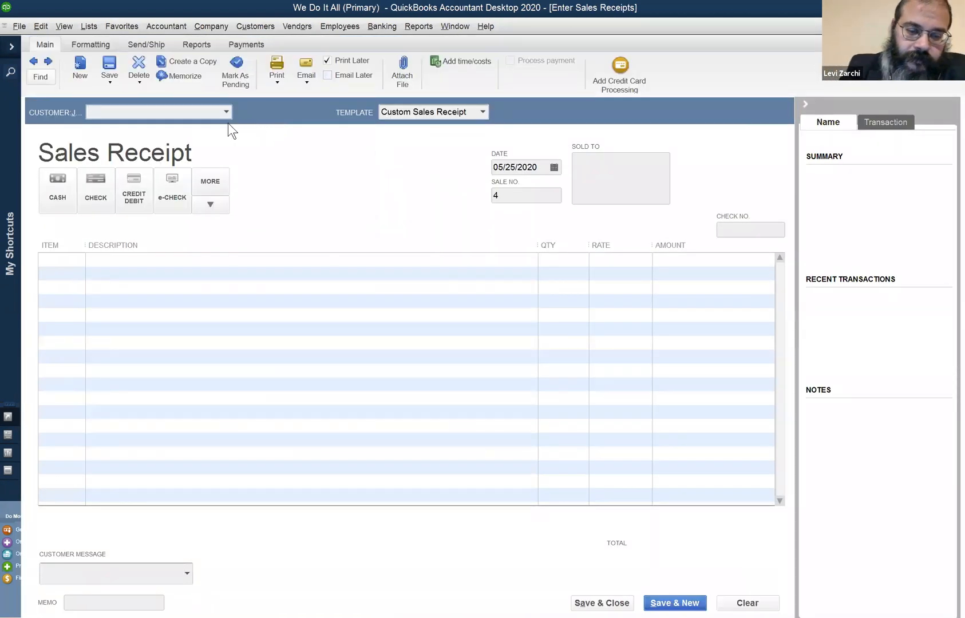
text(r)
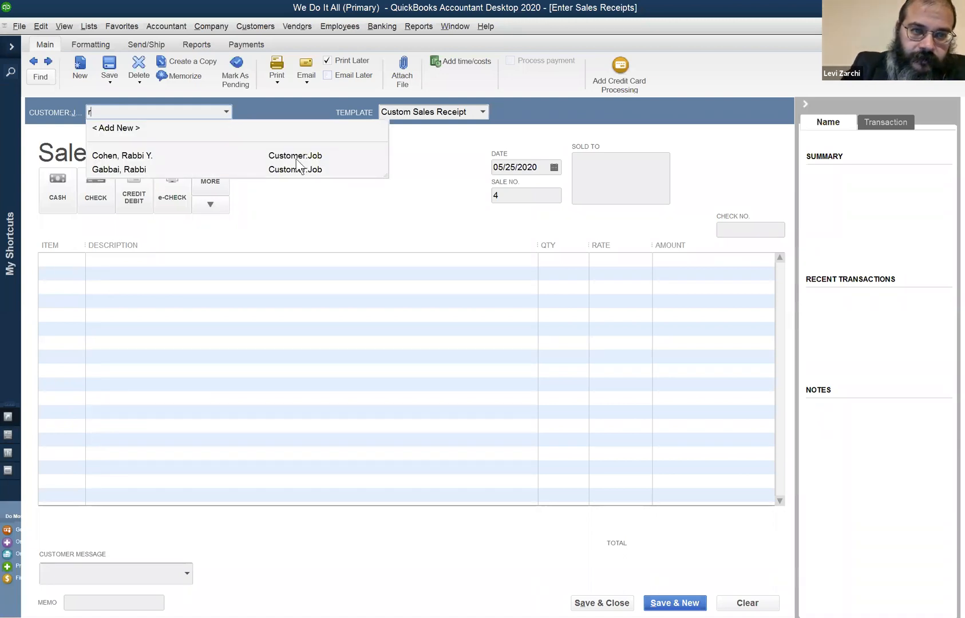
click(66, 257)
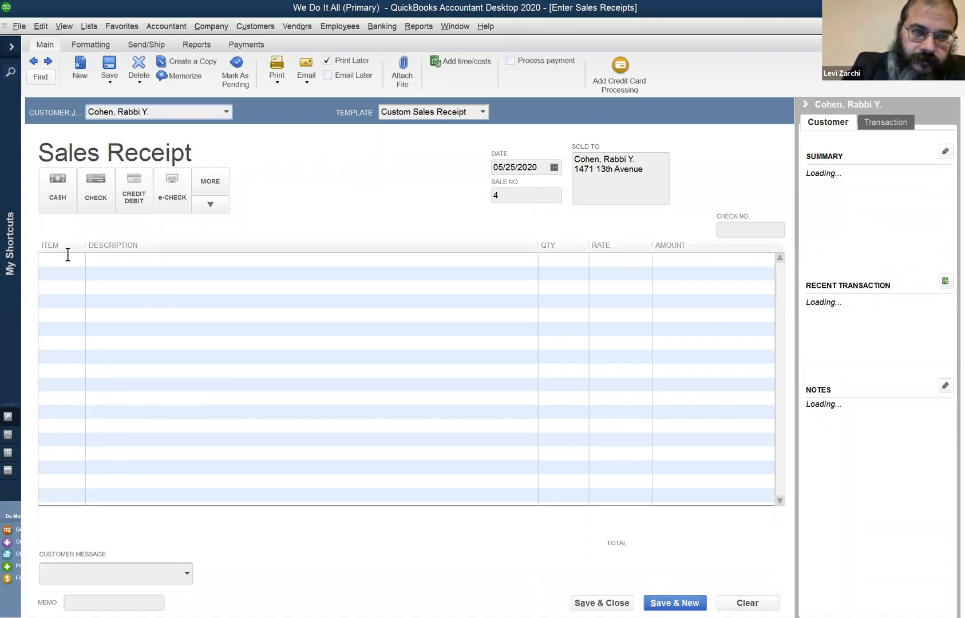
text(TLS)
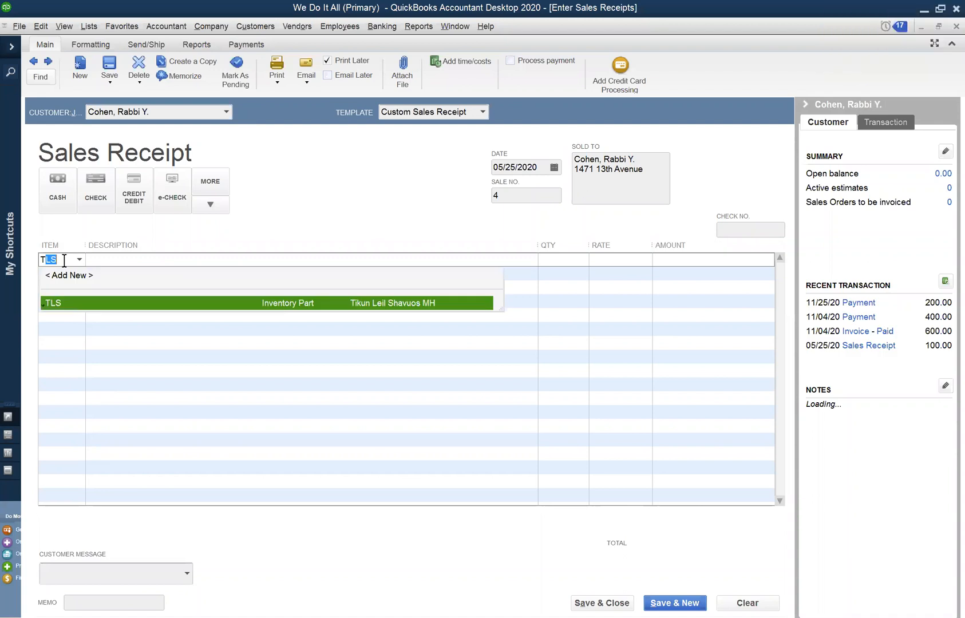
key(Tab)
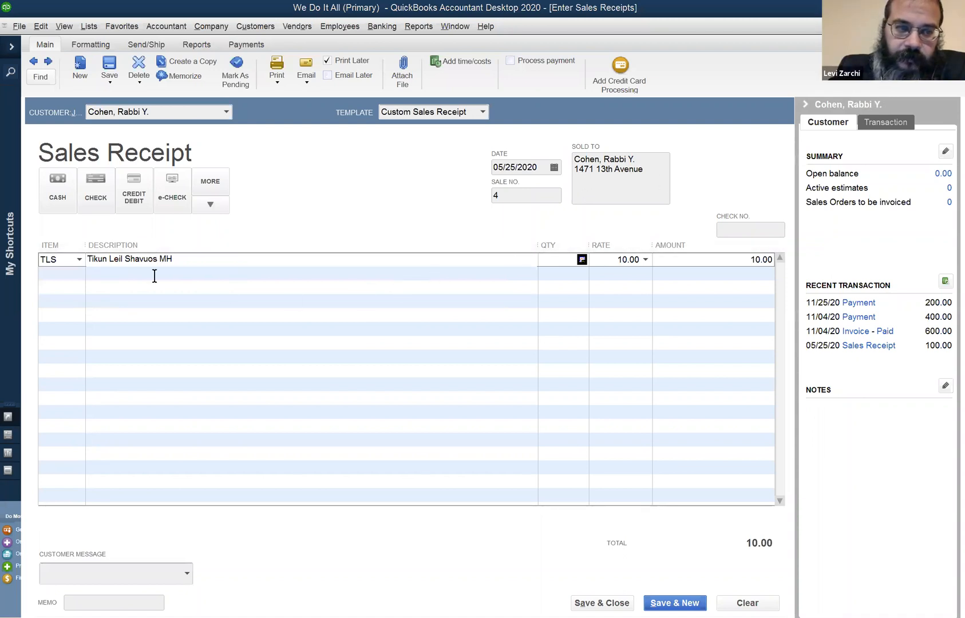
Go through the sales receipt's item choices, date, quantity and amount fields for the TLS line
drag(57, 259, 40, 260)
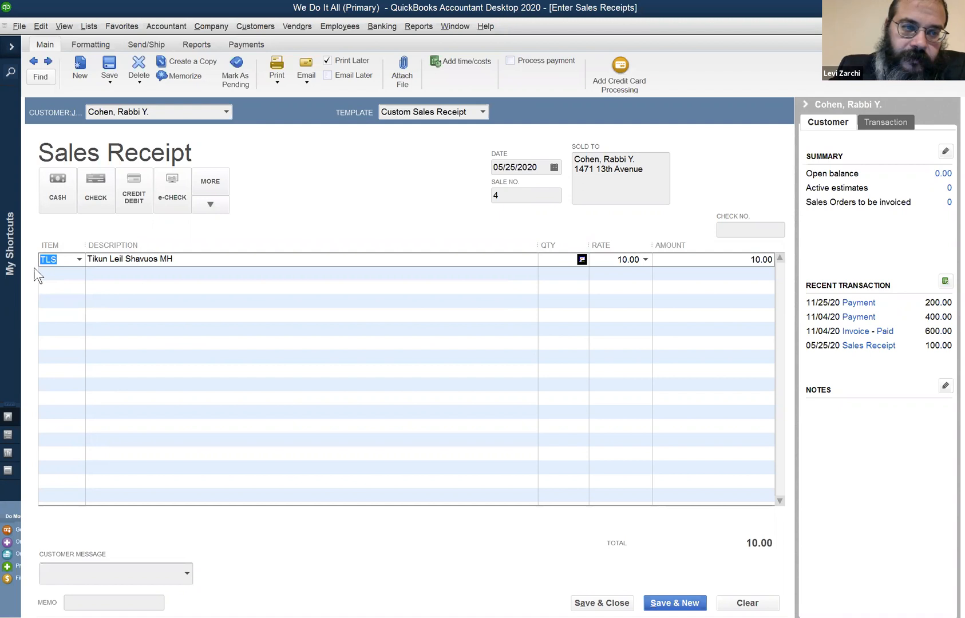
click(80, 259)
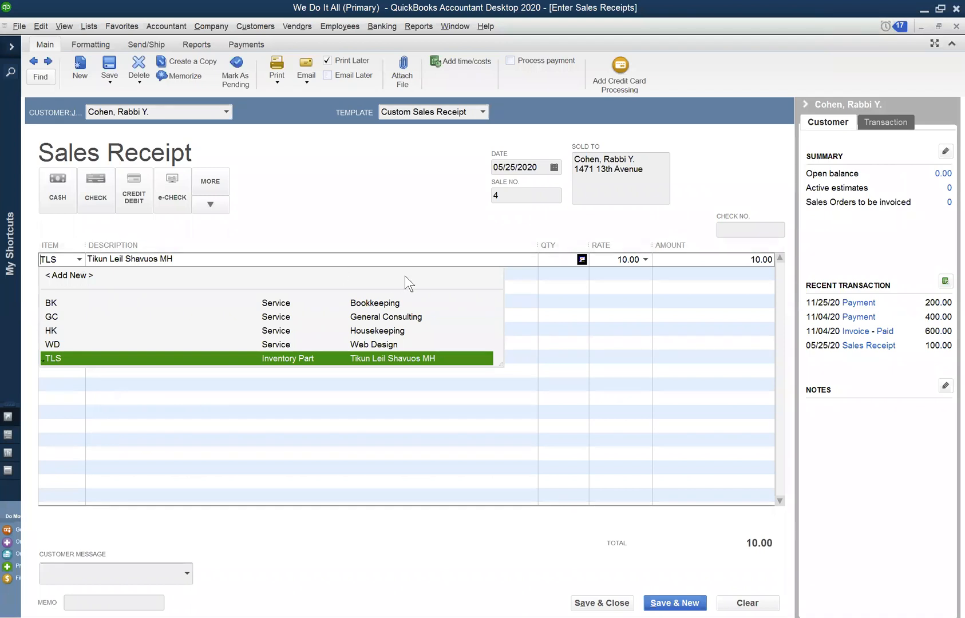
click(558, 271)
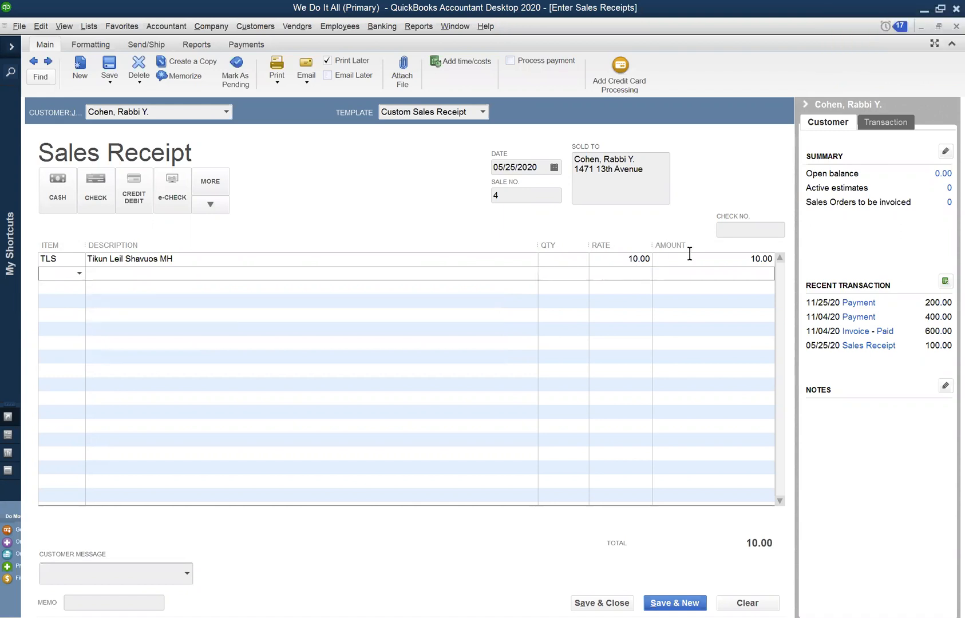
click(566, 255)
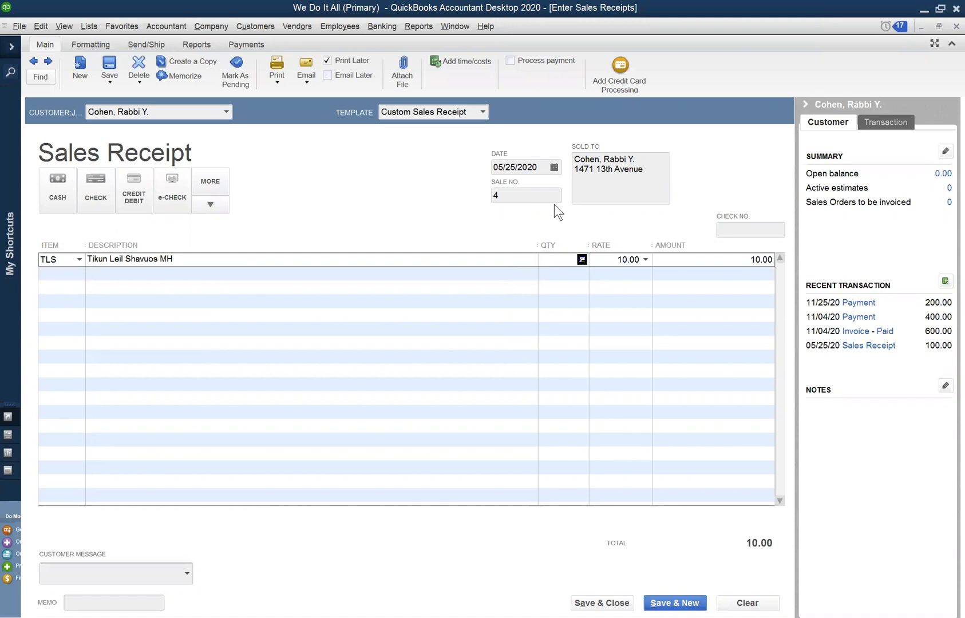
click(516, 167)
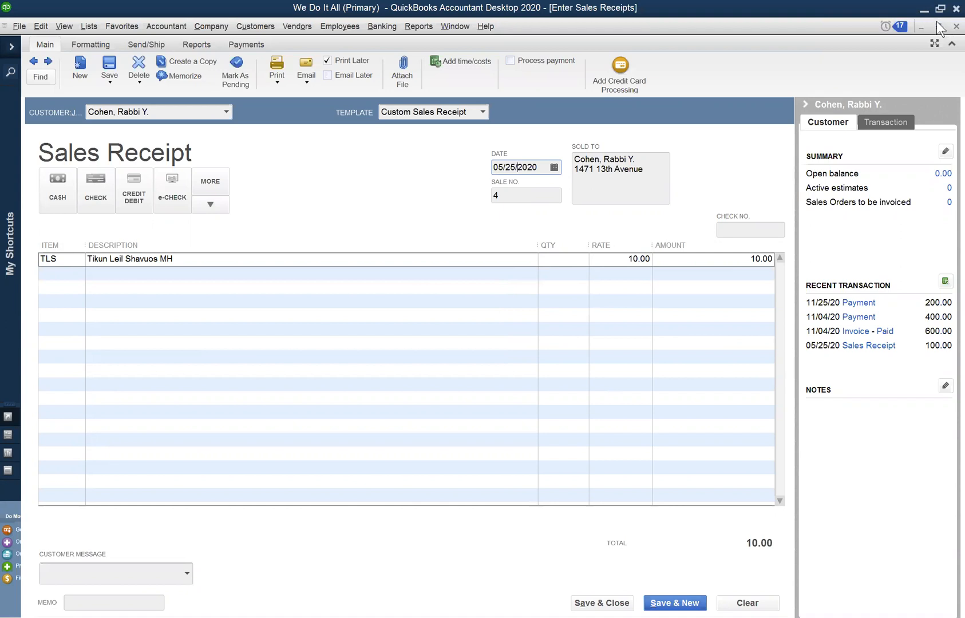
click(547, 259)
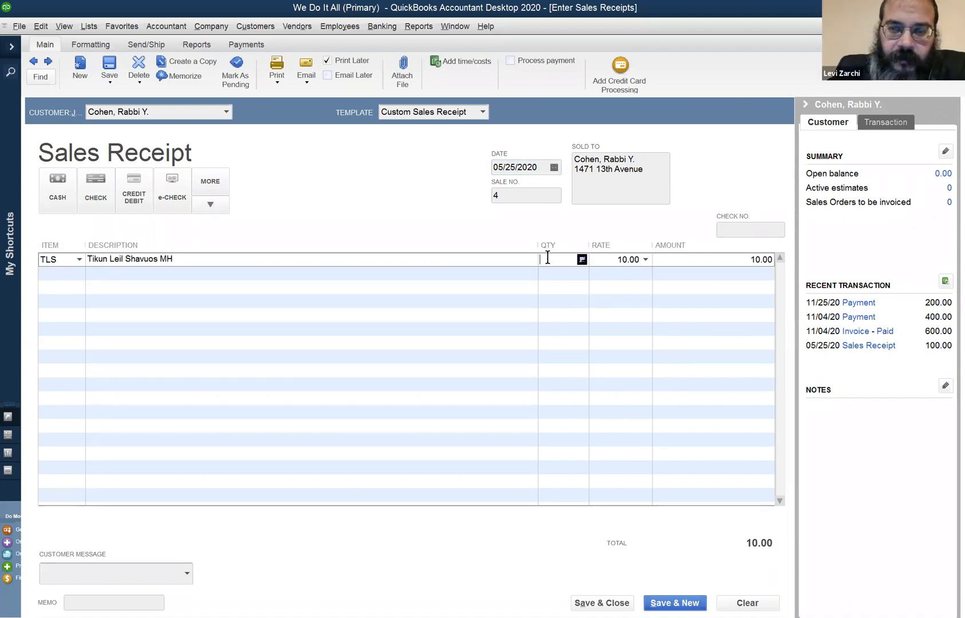
click(698, 257)
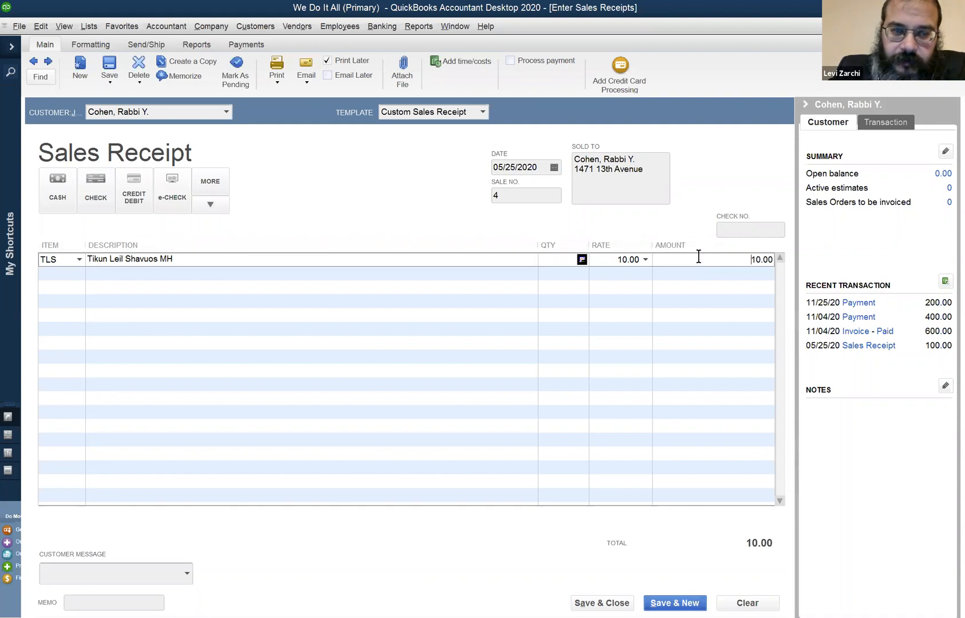
click(559, 261)
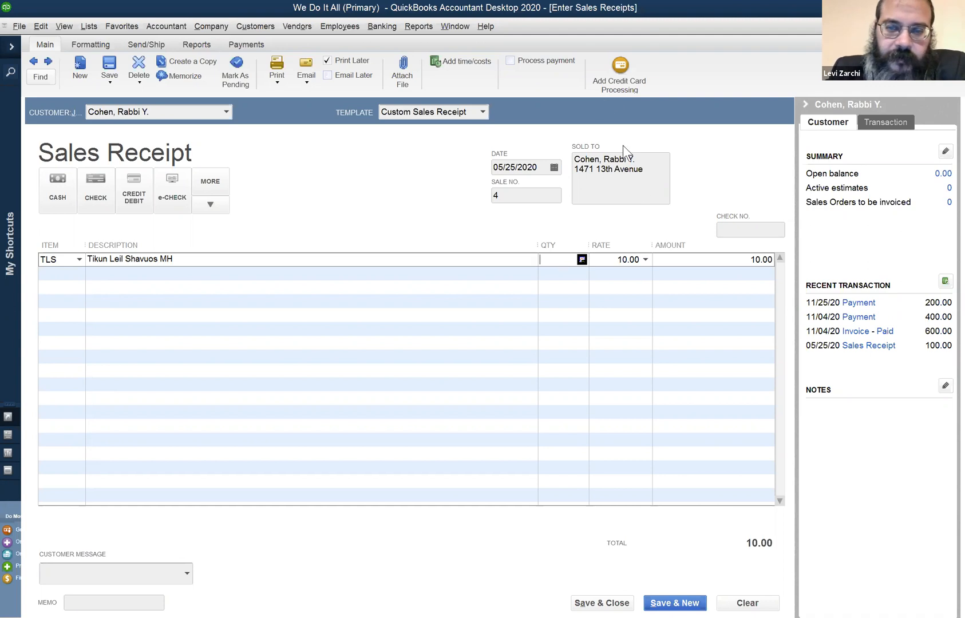
Open the Customer Center and look over the actions available for the first customer
click(243, 28)
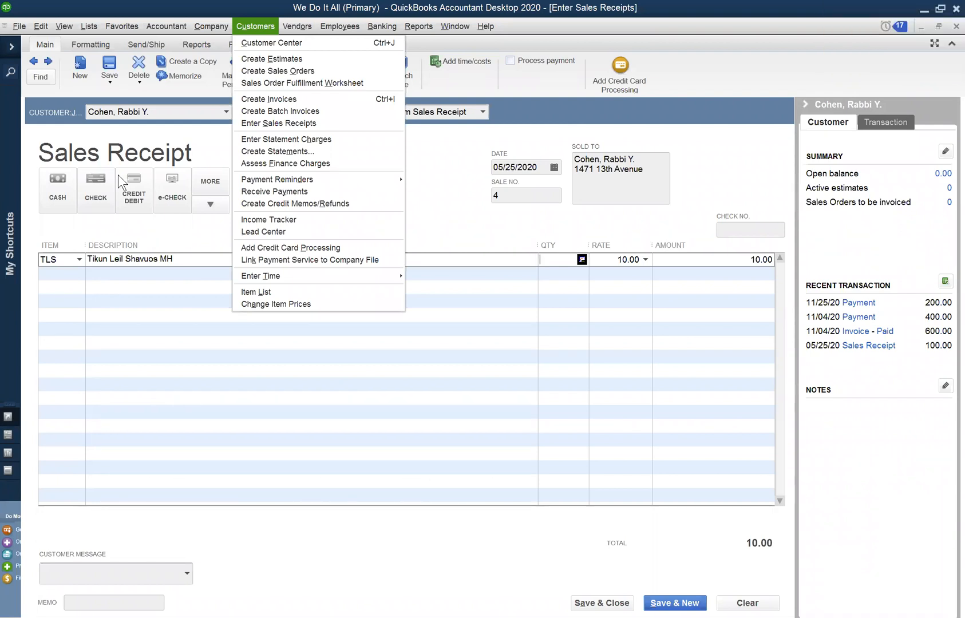
key(Escape)
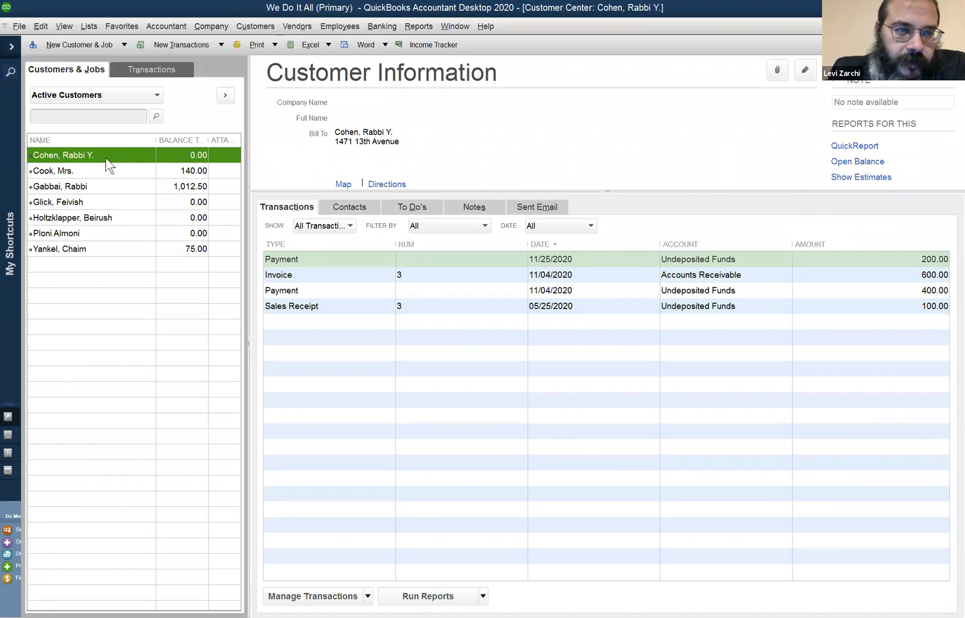
right_click(101, 154)
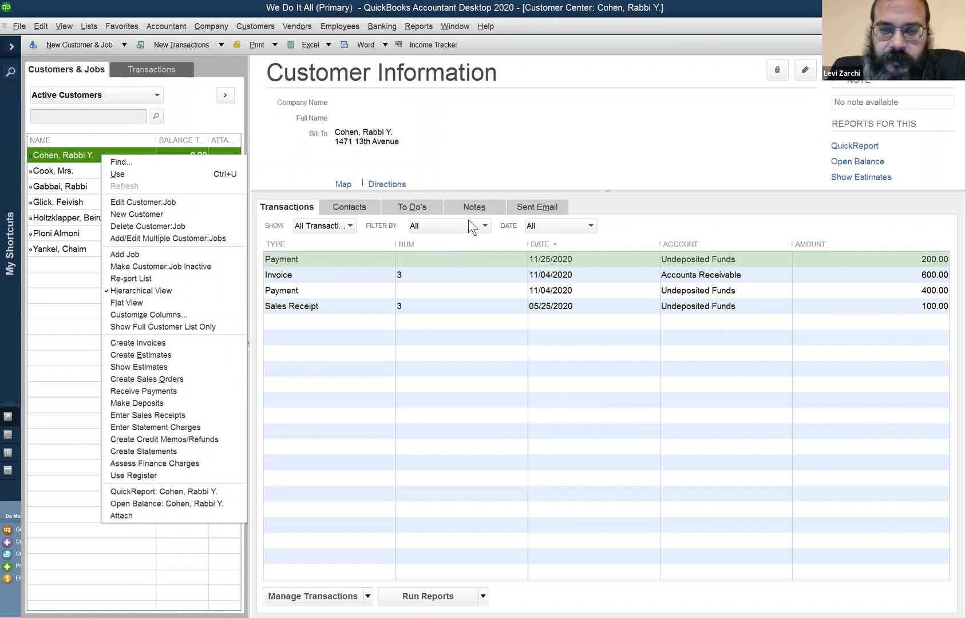
click(535, 143)
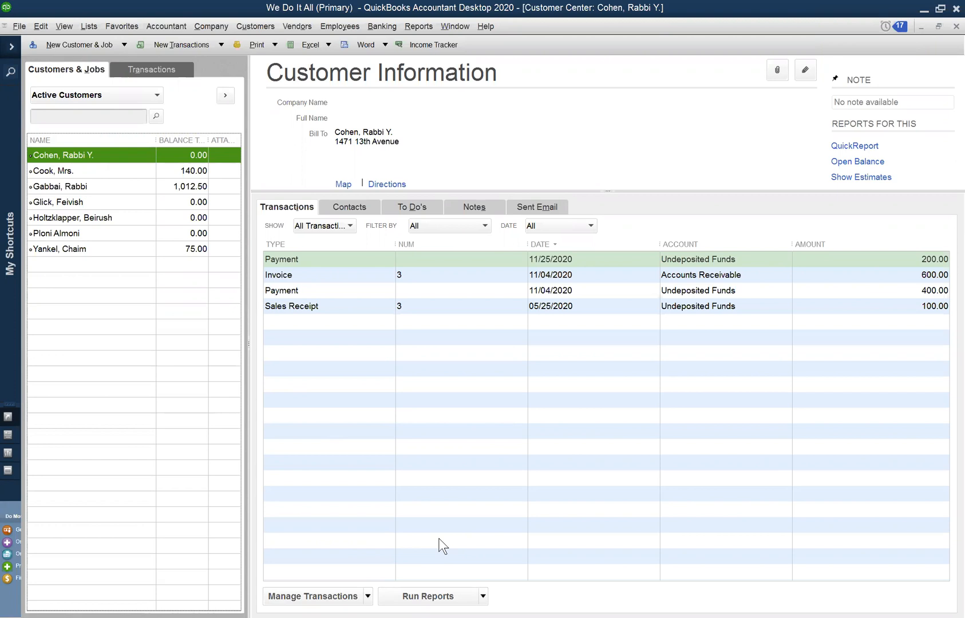
View a new payment form for the first customer, discard it without recording, and open the customer's existing 11/25/2020 payment
right_click(100, 153)
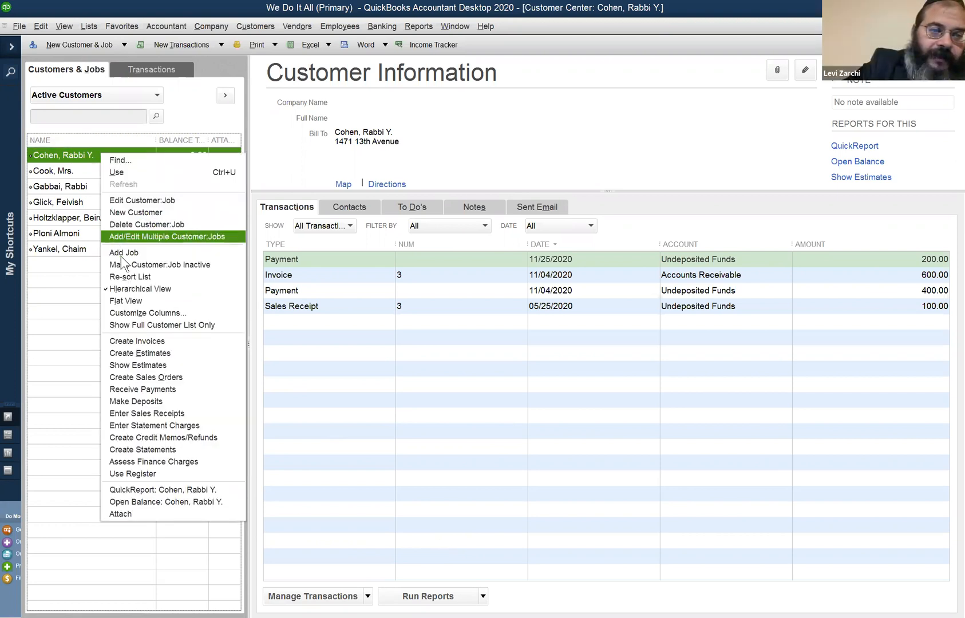
click(168, 390)
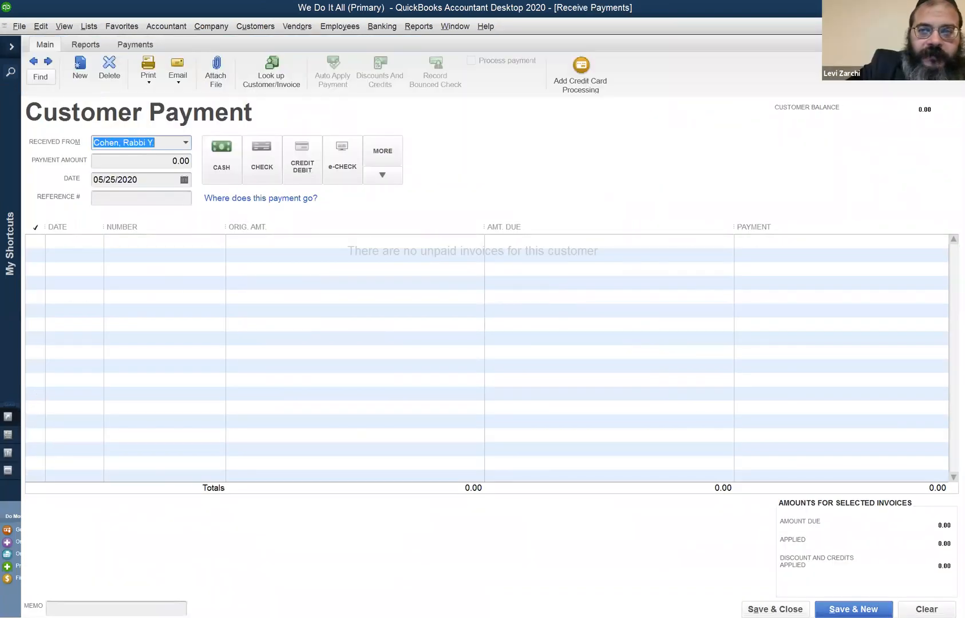
click(955, 26)
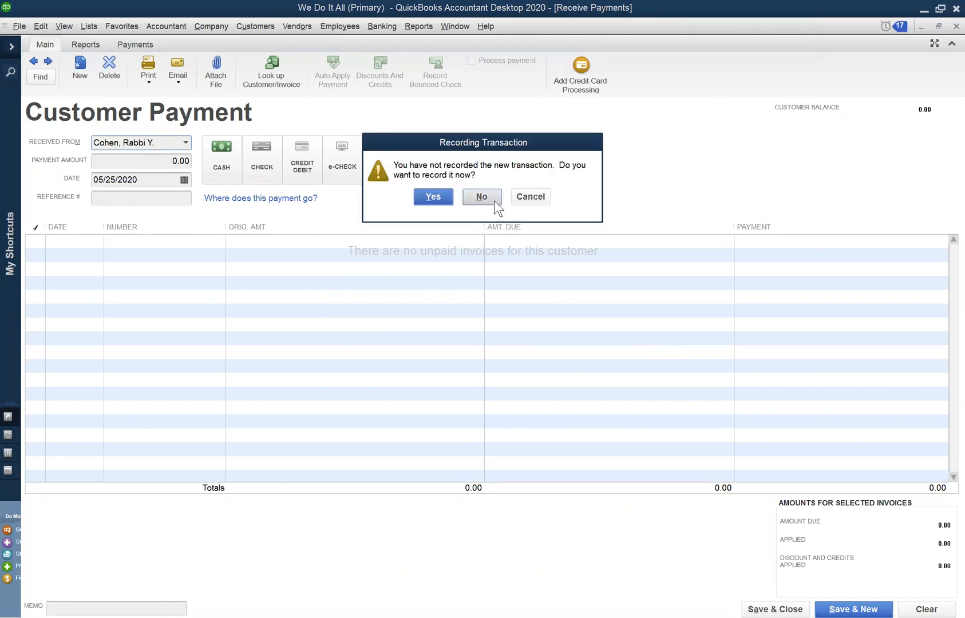
click(494, 200)
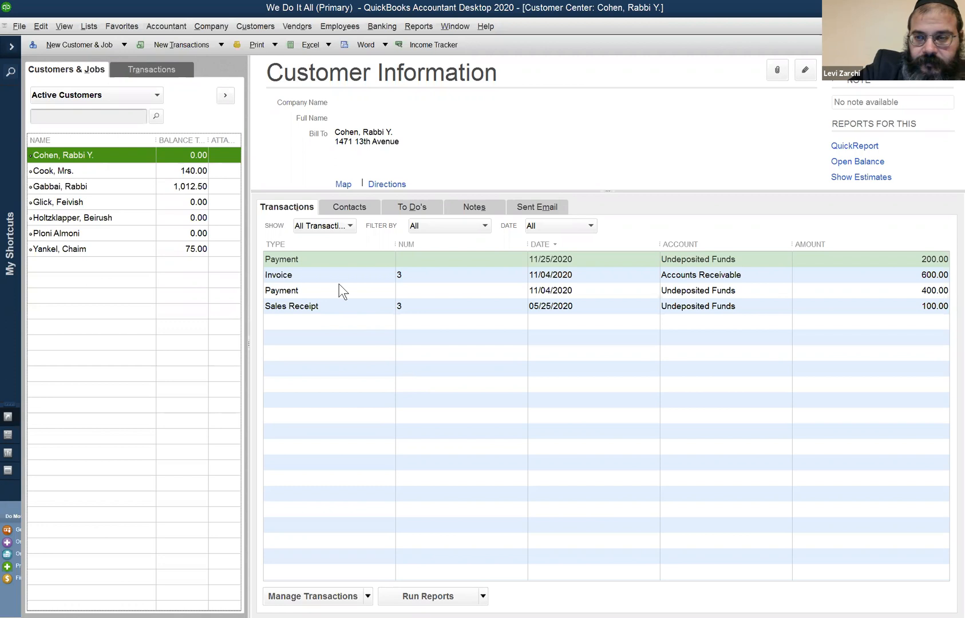
double_click(326, 260)
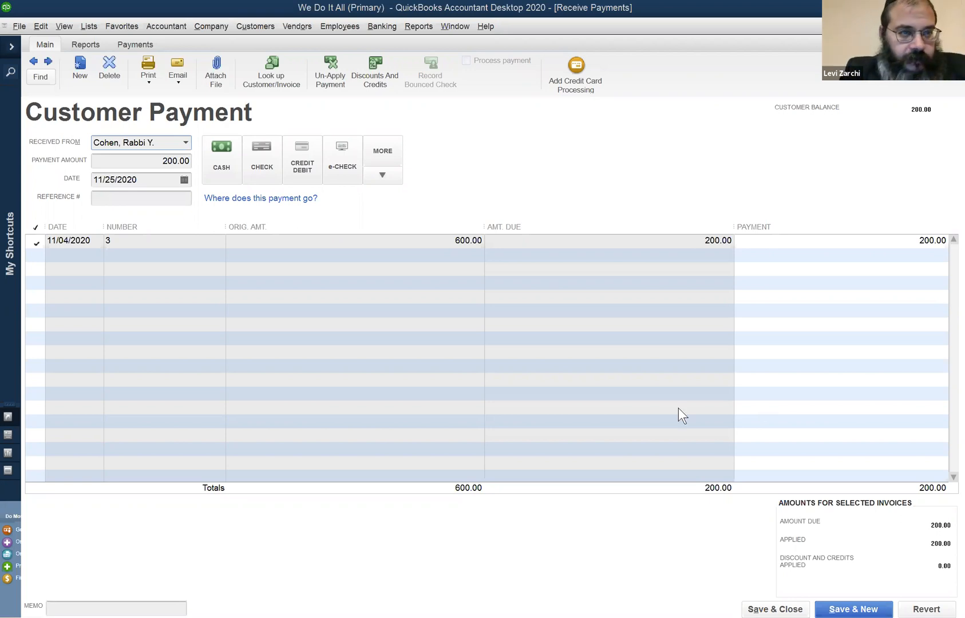
Open a bill for received items, review its vendor, item line and date fields, and close it without entries
click(282, 25)
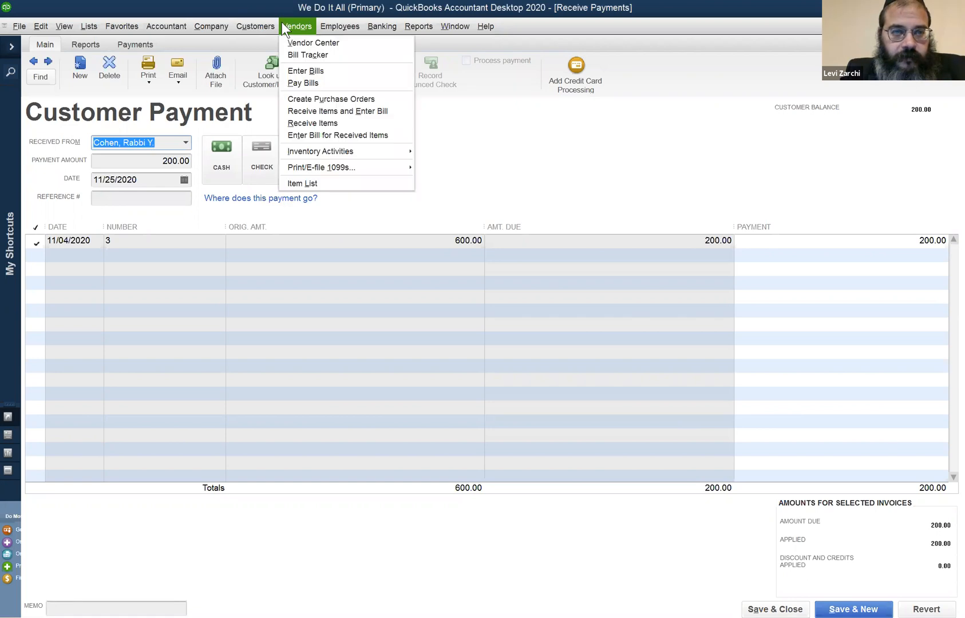
click(320, 111)
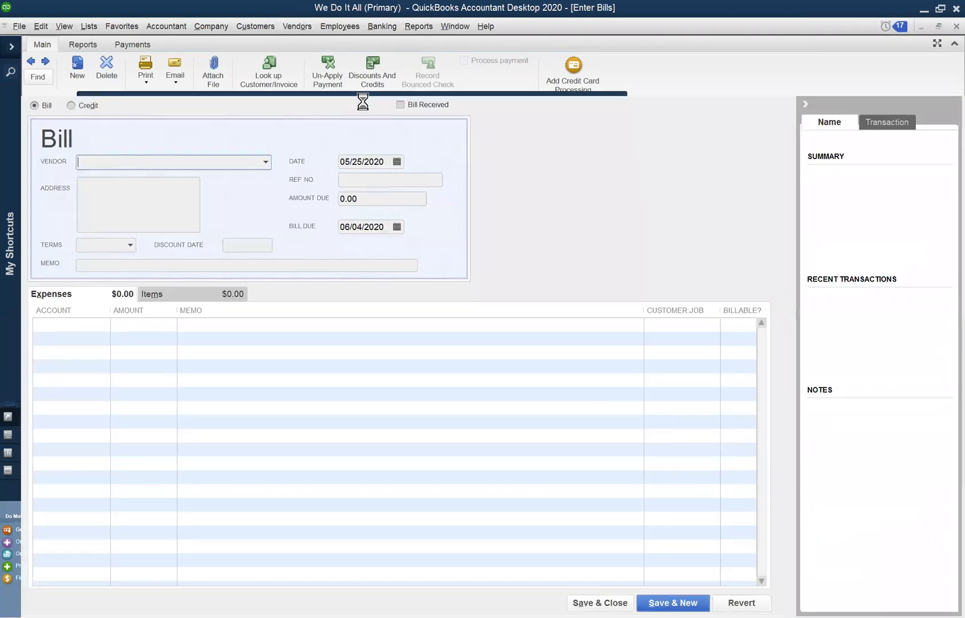
click(286, 23)
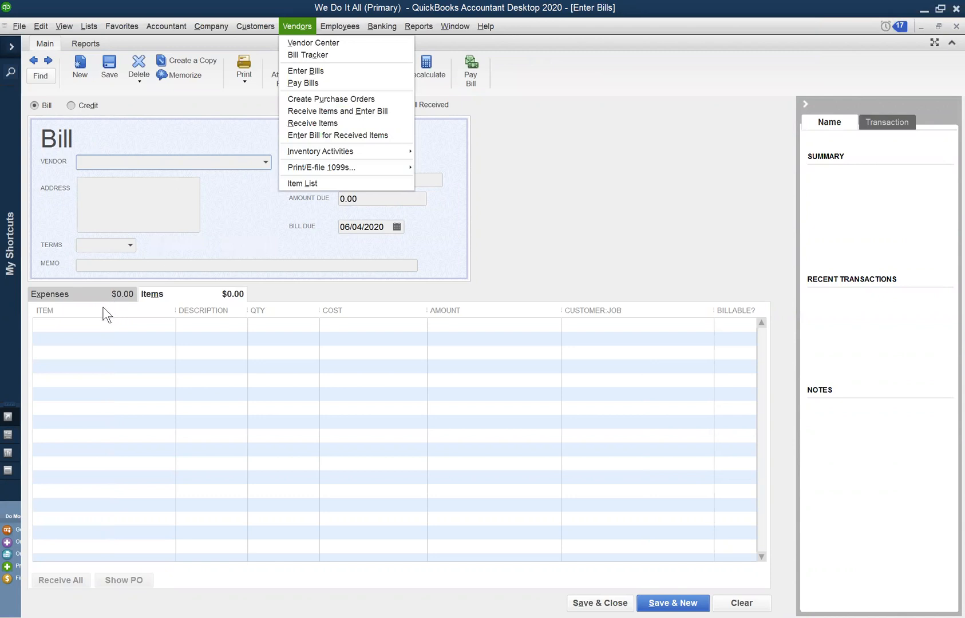
click(132, 155)
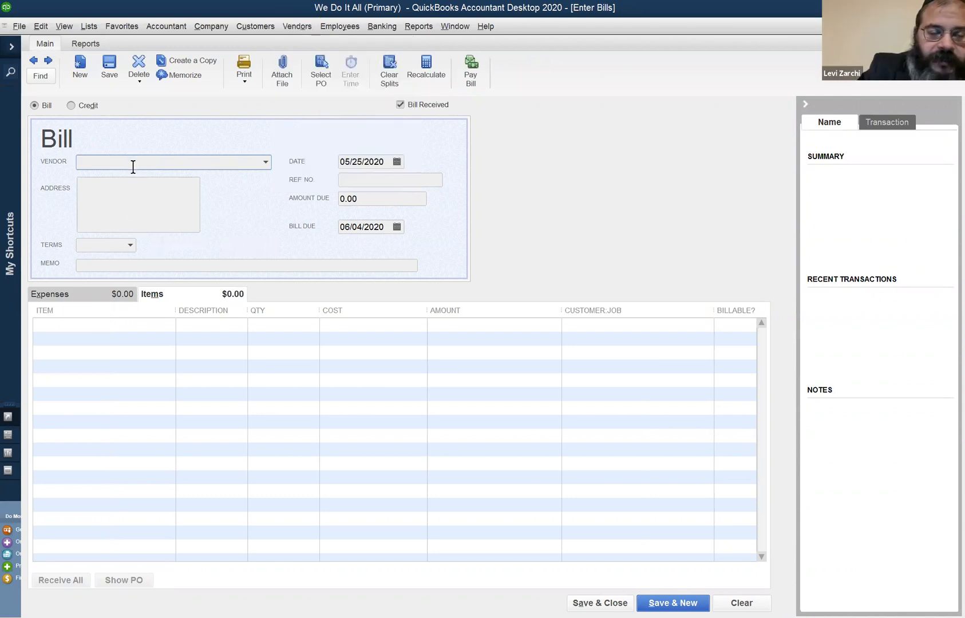
click(49, 324)
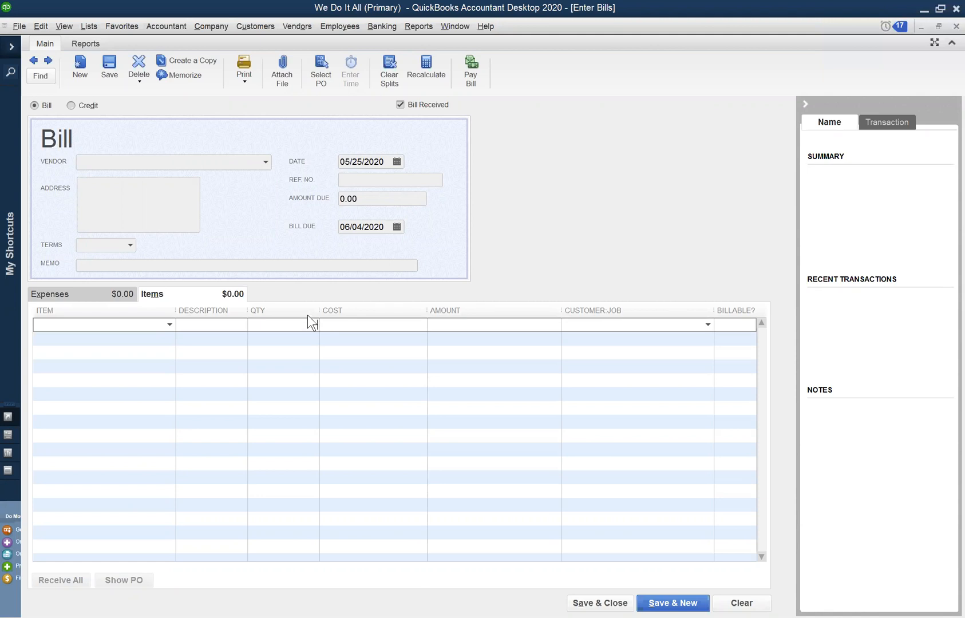
click(368, 162)
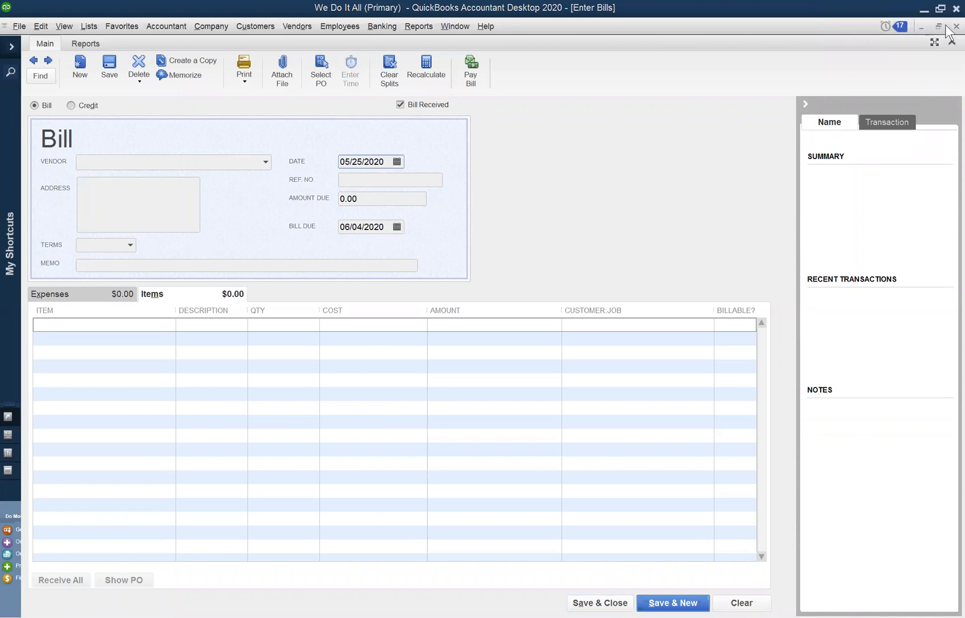
click(945, 29)
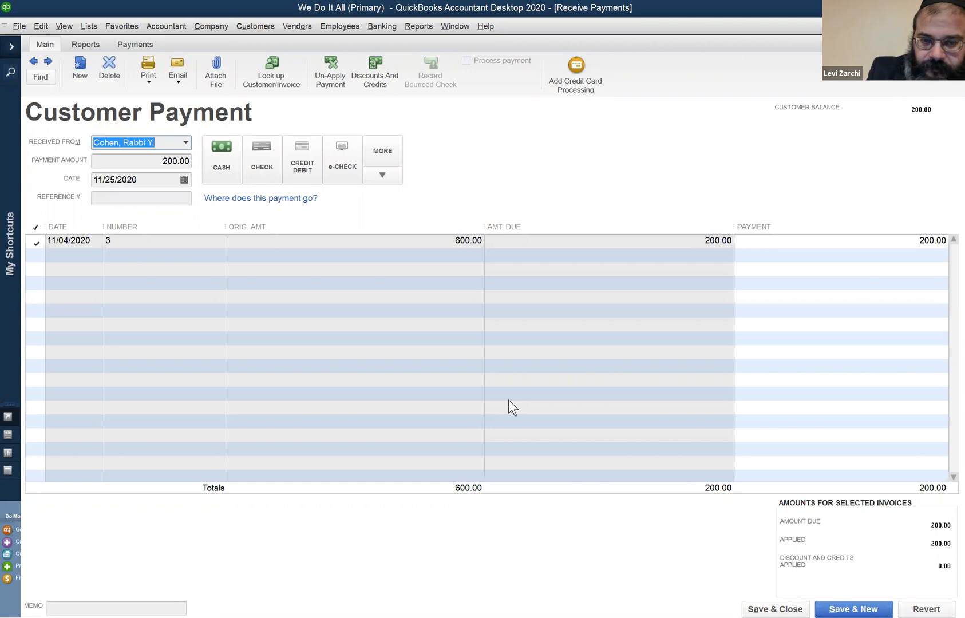
key(alt+Tab)
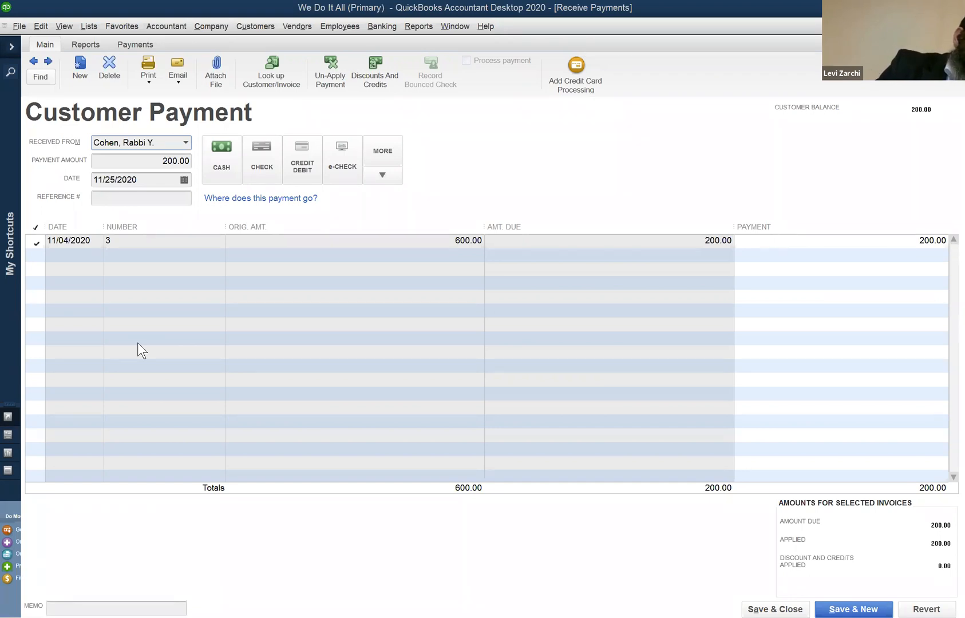
click(213, 19)
mouse_move(255, 26)
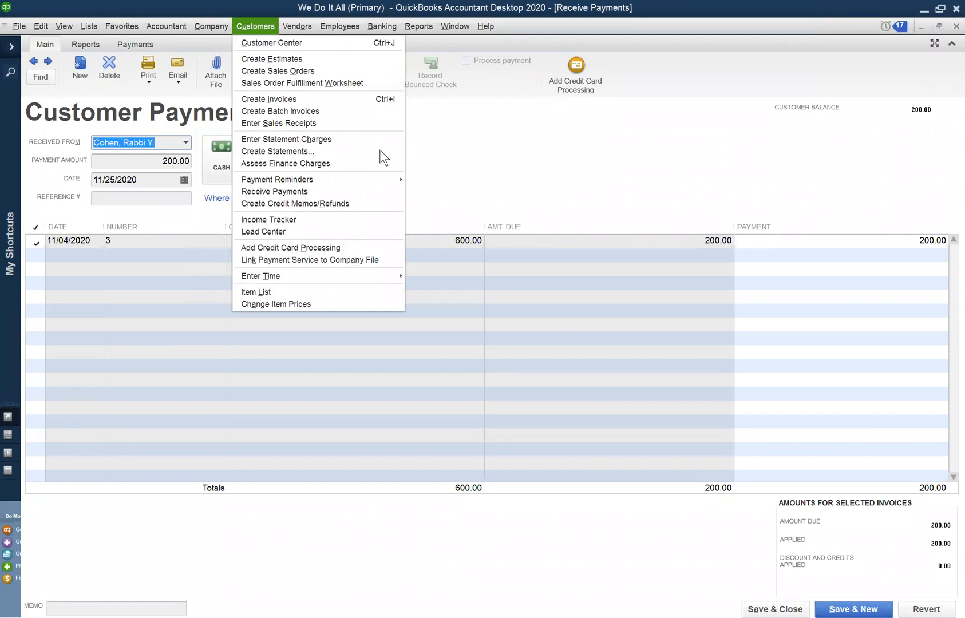
key(Escape)
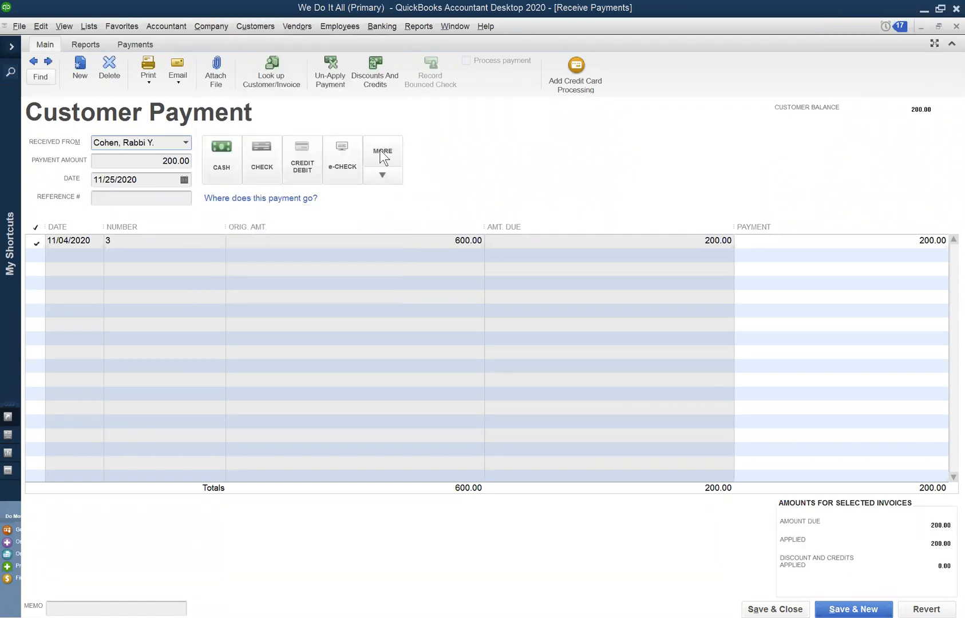